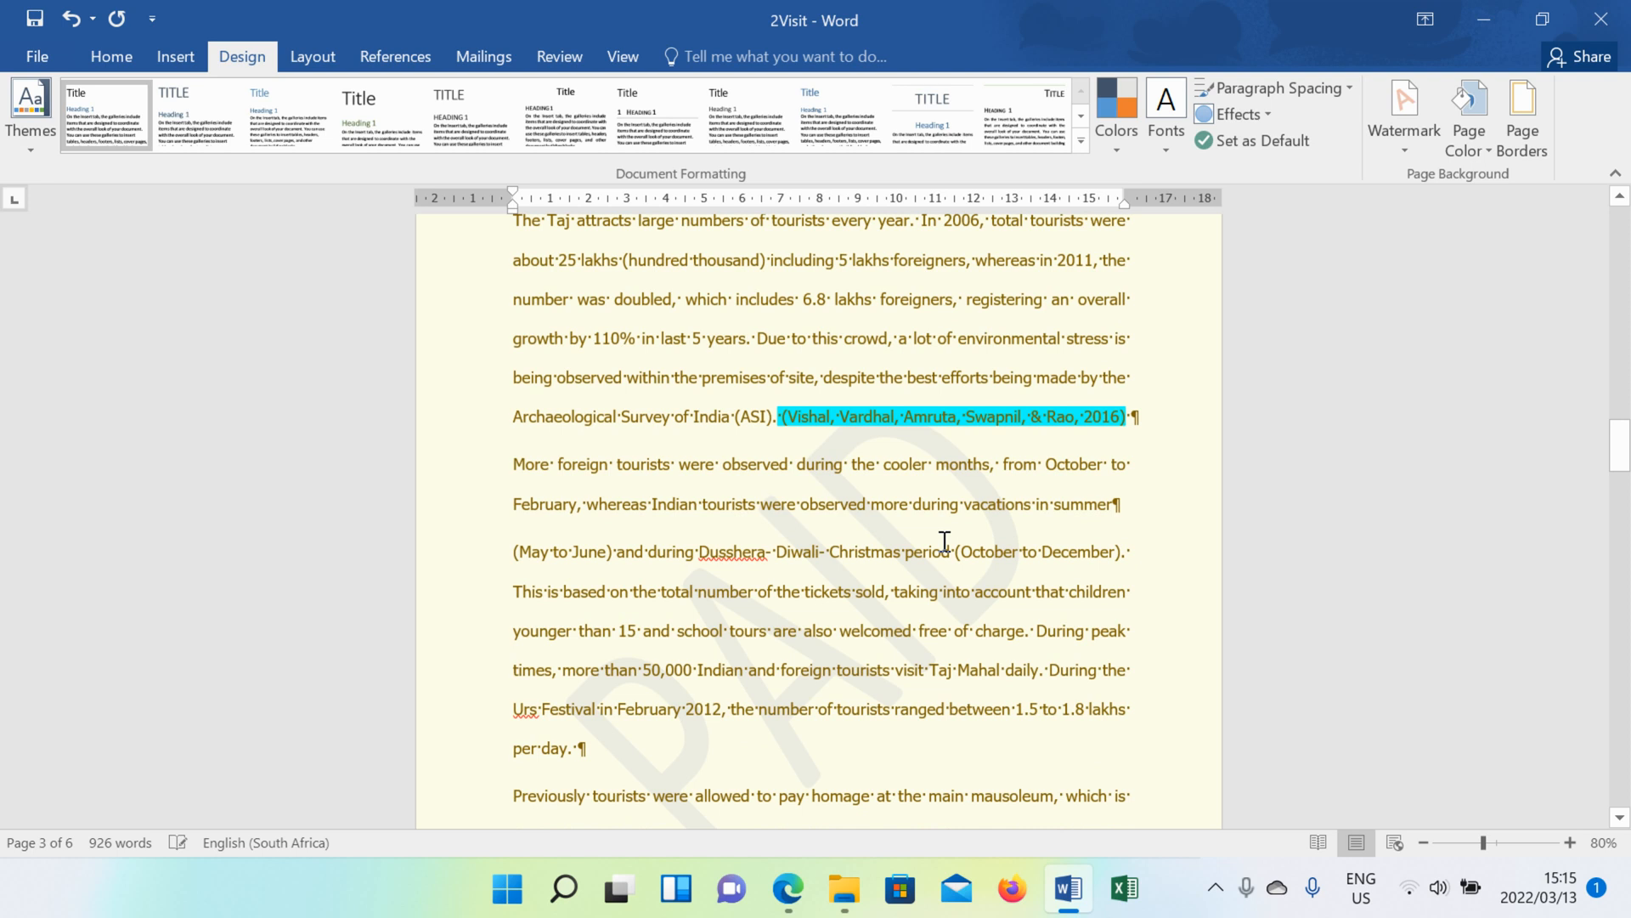
Step: Save the document and centre the "Taj Mahal's visitor satisfaction" heading horizontally
key(ctrl+s)
scroll(897, 454, up, 5)
scroll(902, 438, up, 10)
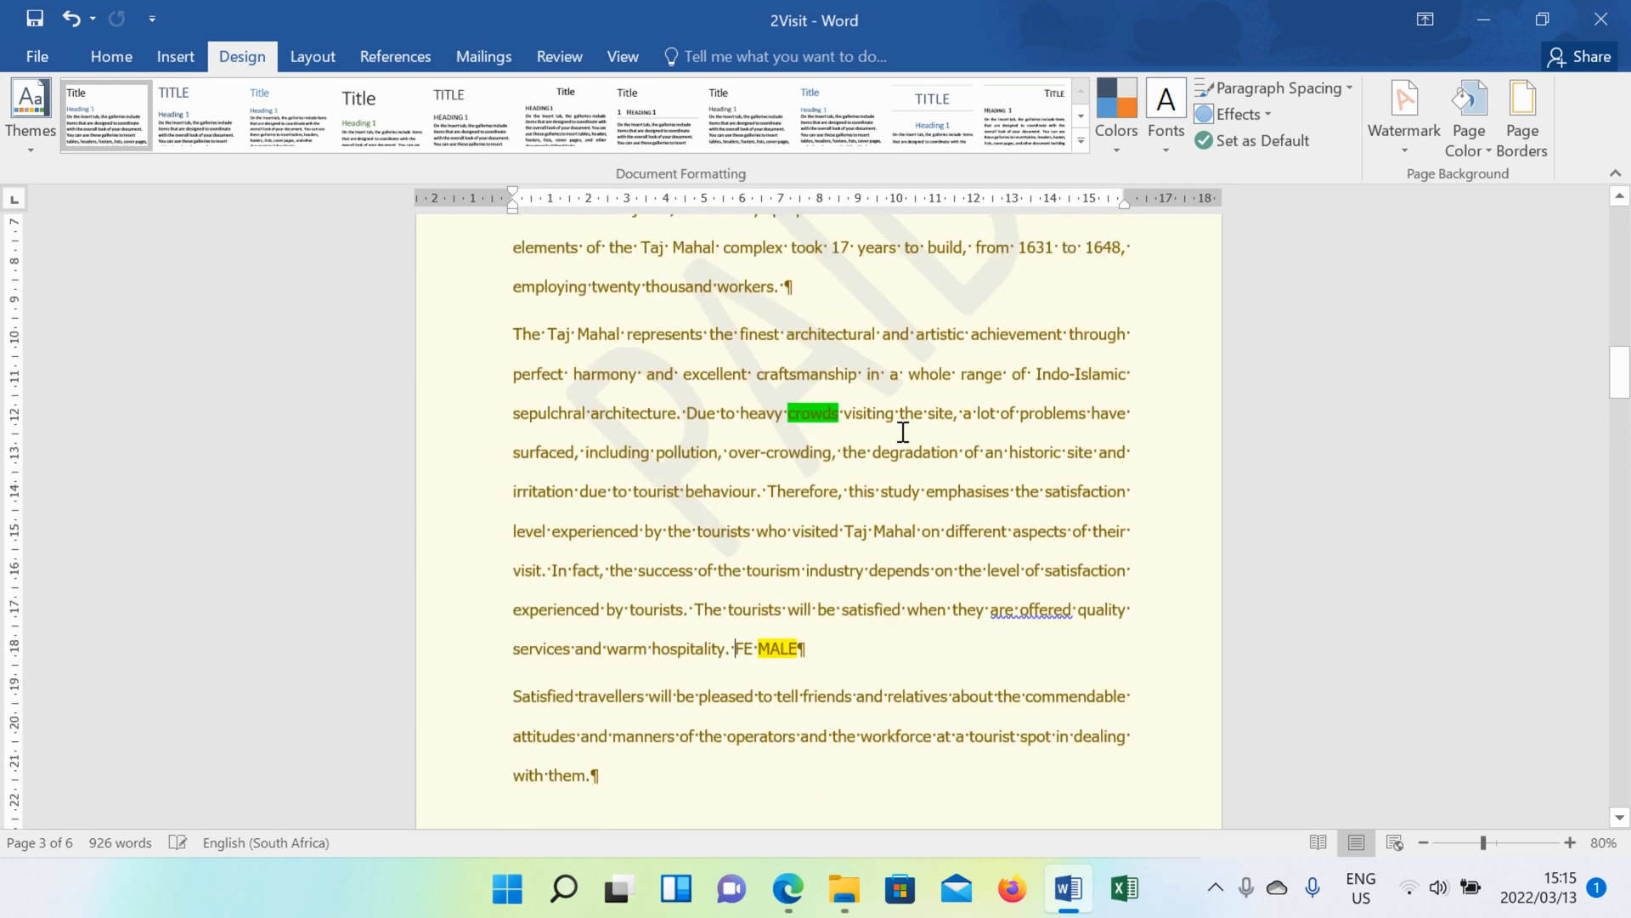
drag(506, 422, 939, 421)
click(134, 50)
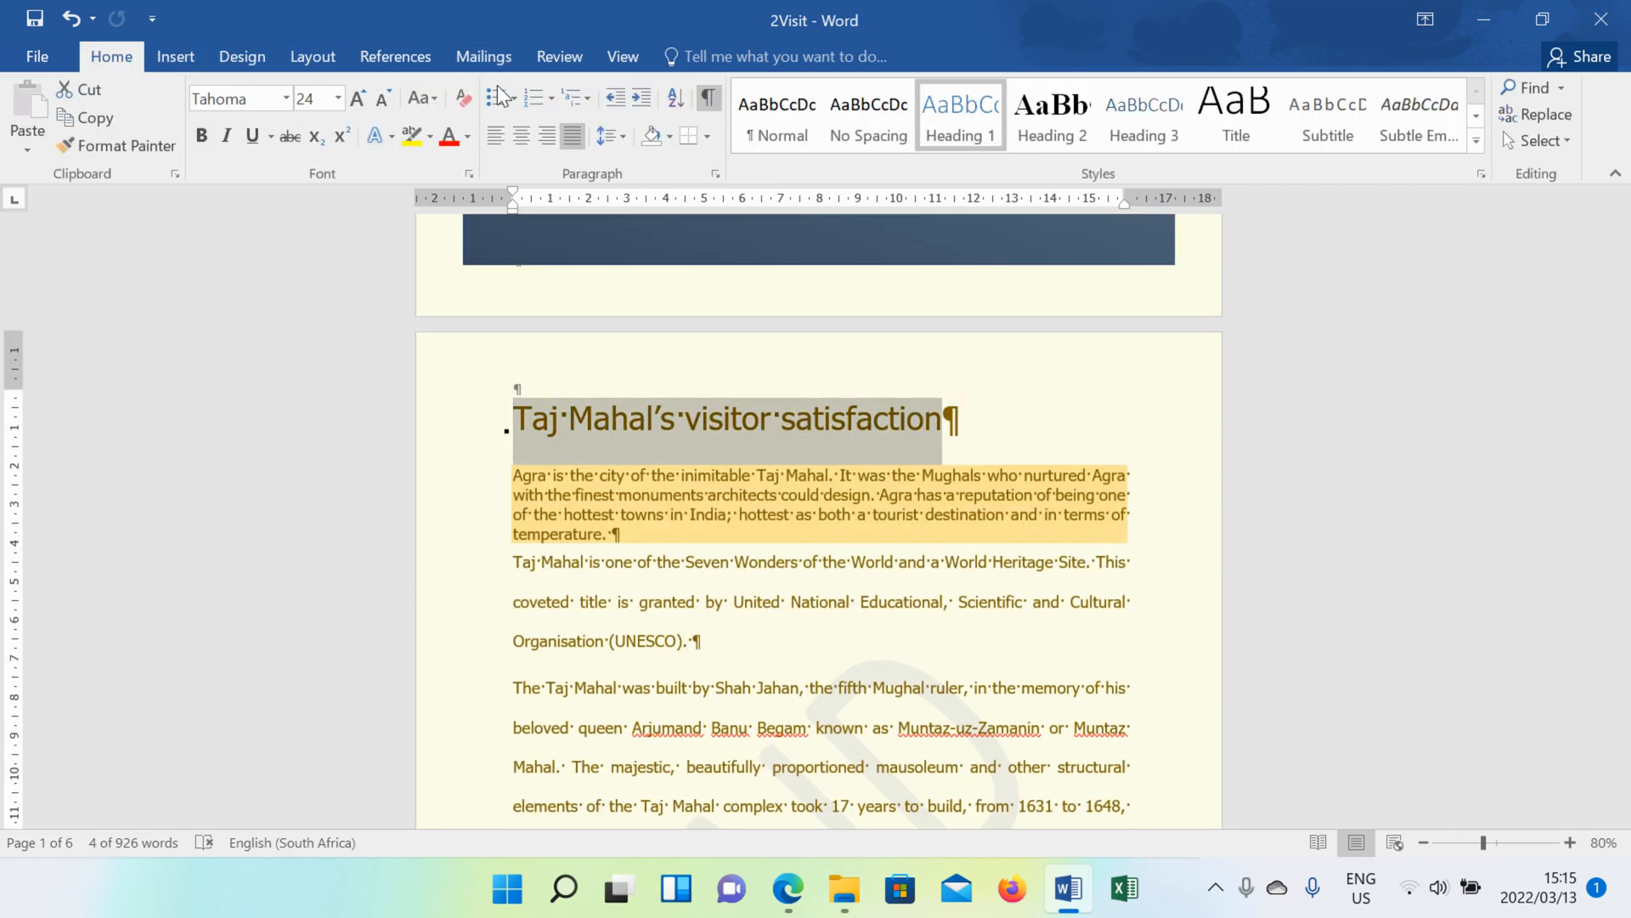
click(522, 135)
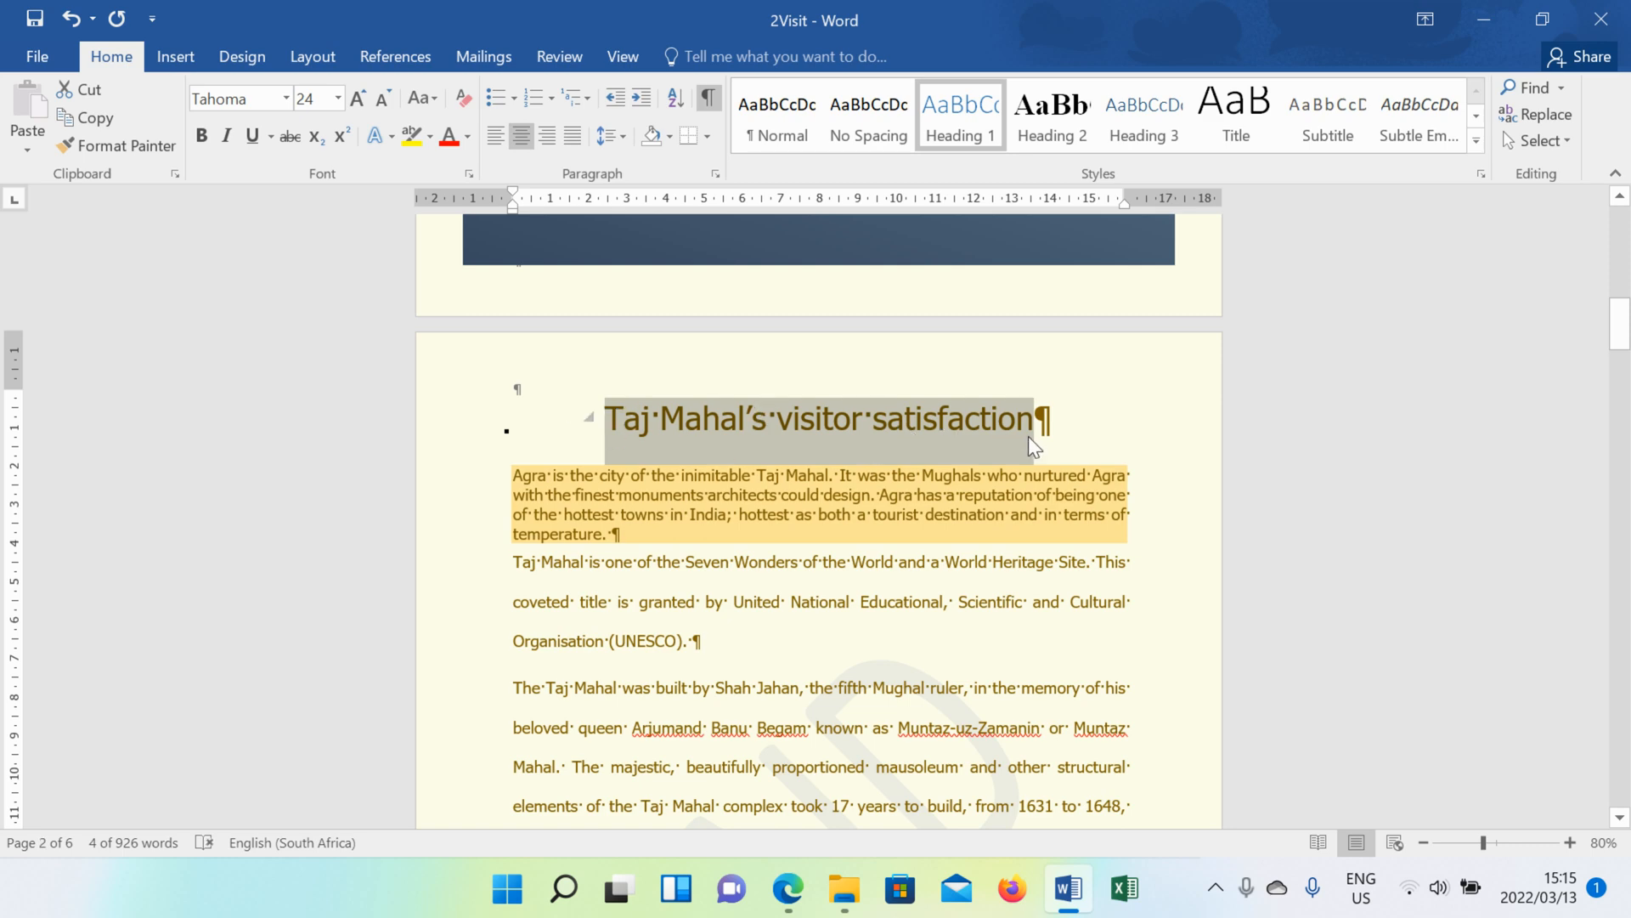
Step: Select the content of page 4 and set the vertical page alignment to Center, applied to the selected sections
ctrl+scroll(1028, 441, down, 7)
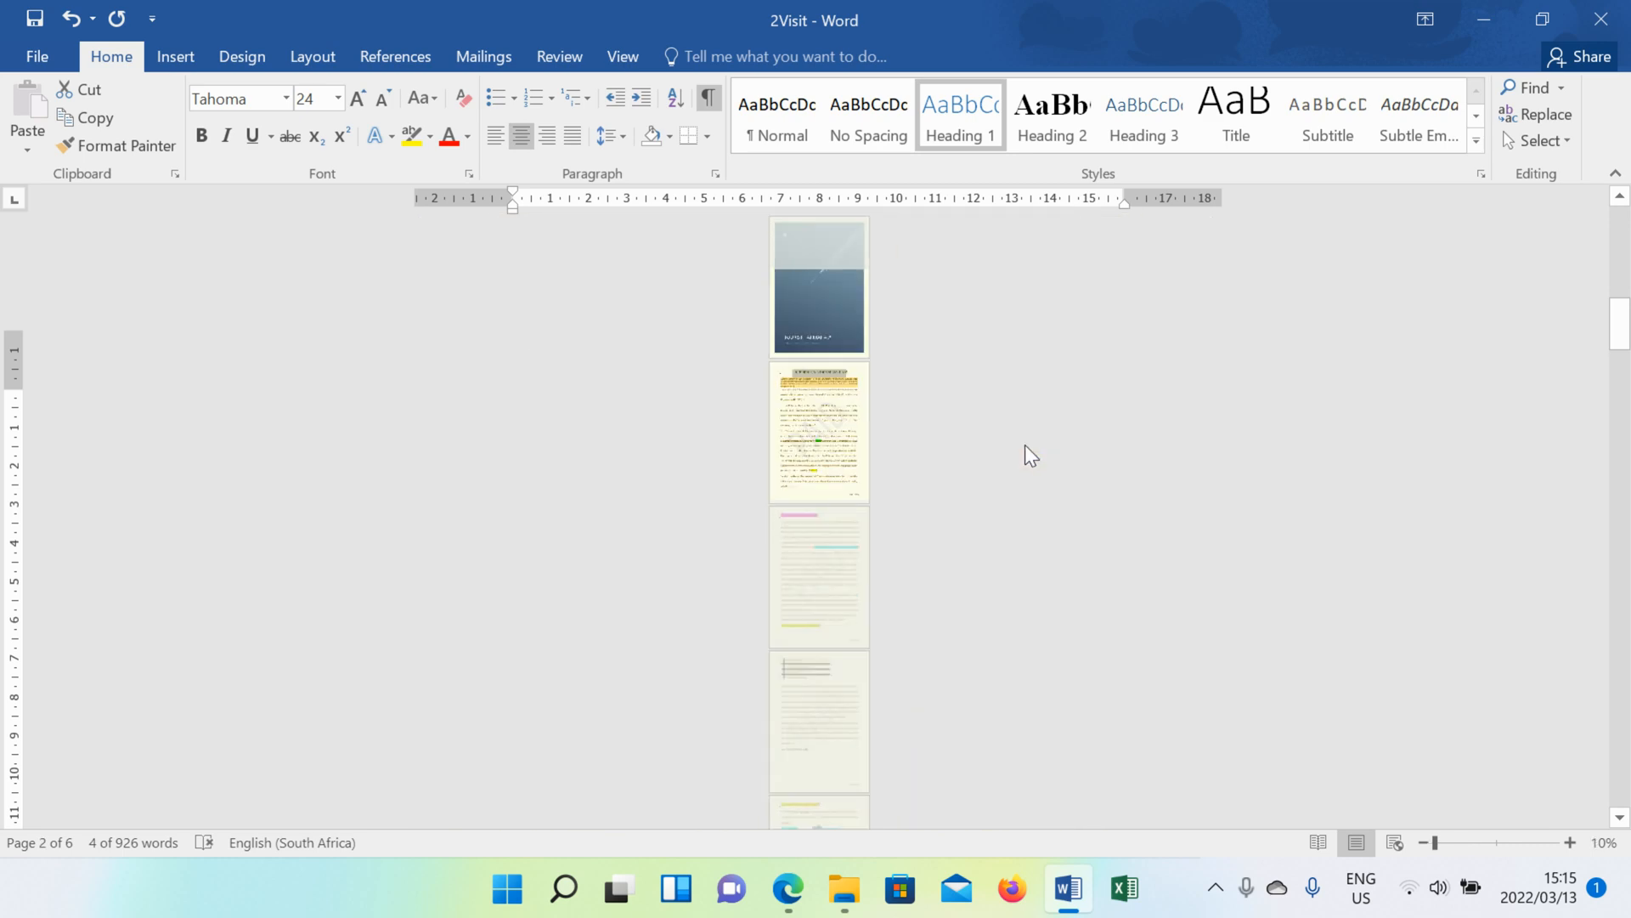
scroll(958, 611, down, 5)
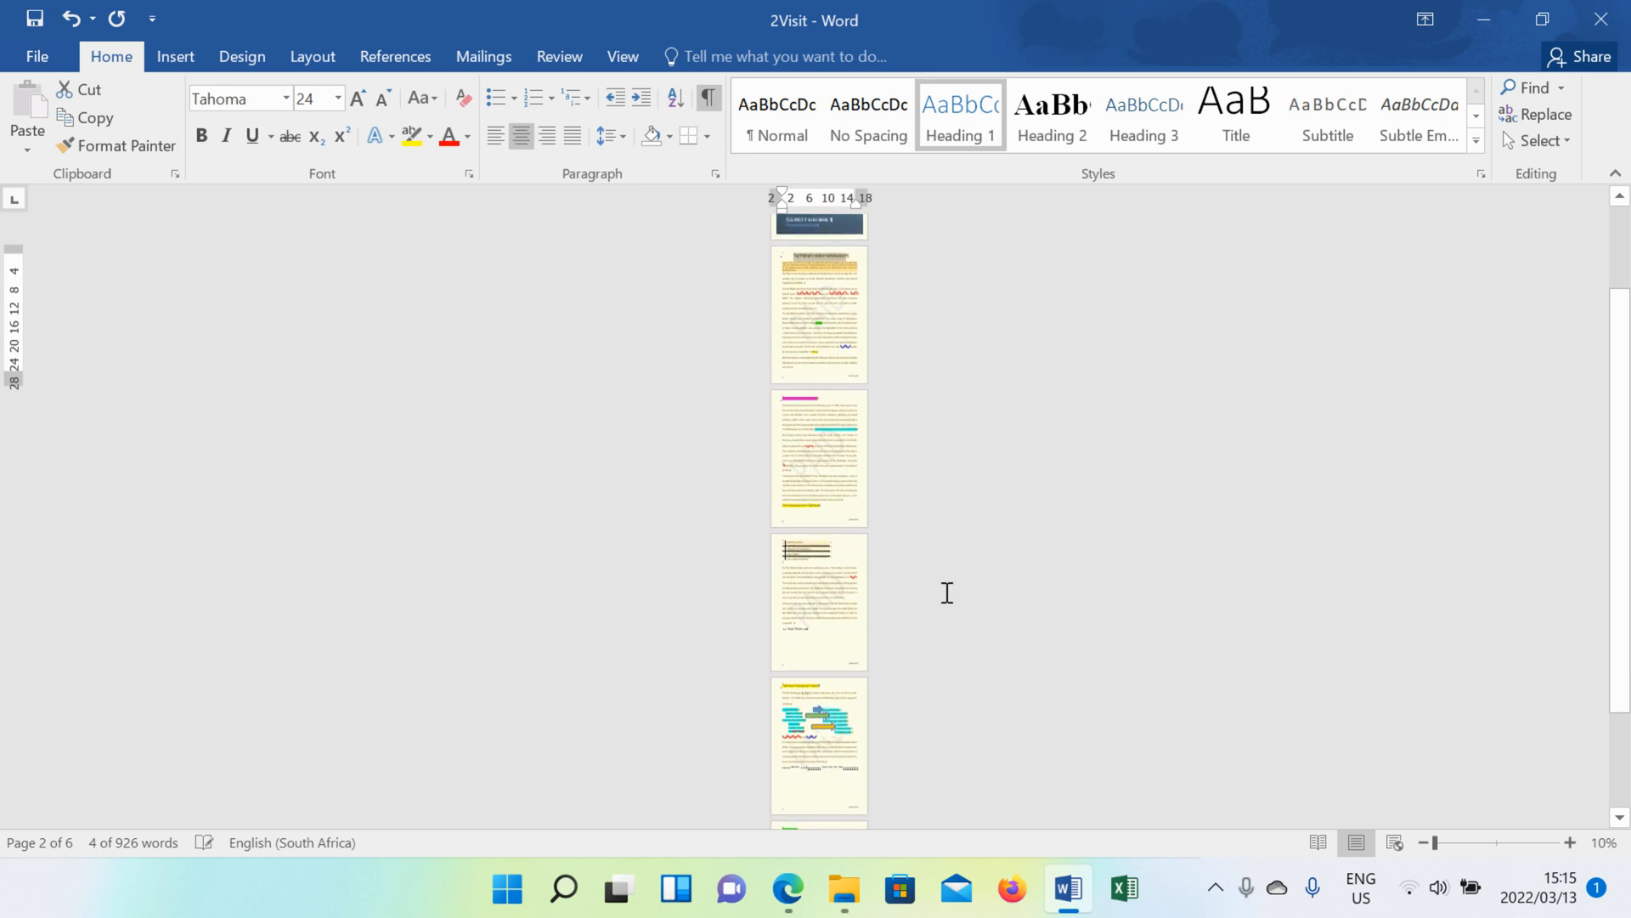
drag(824, 653, 779, 538)
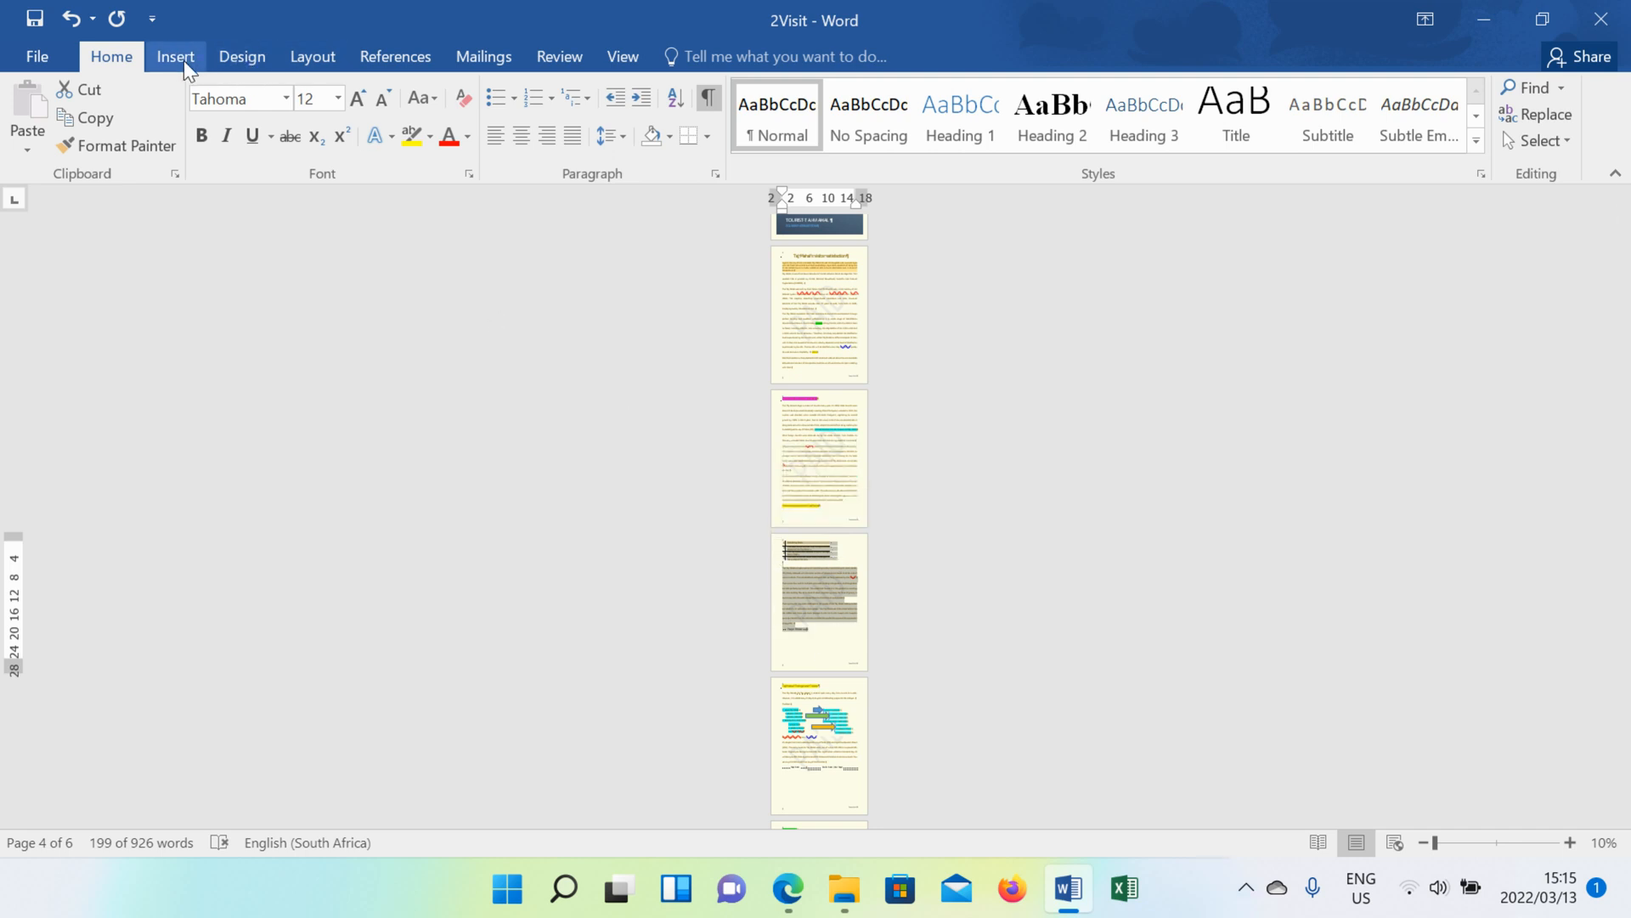
click(226, 56)
click(294, 54)
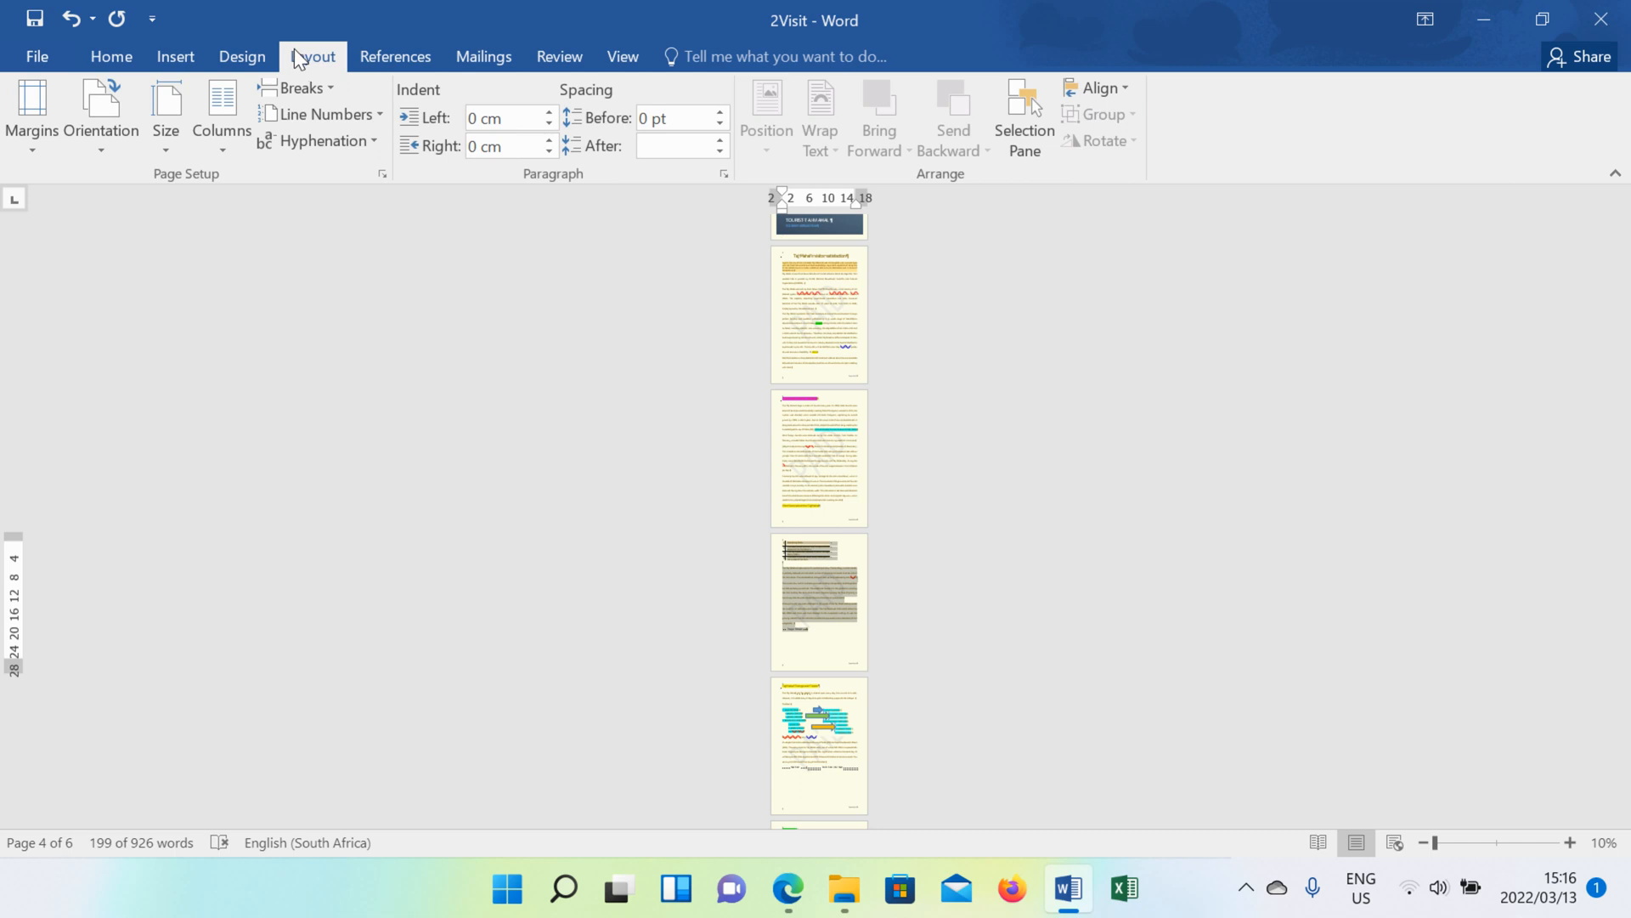
click(177, 149)
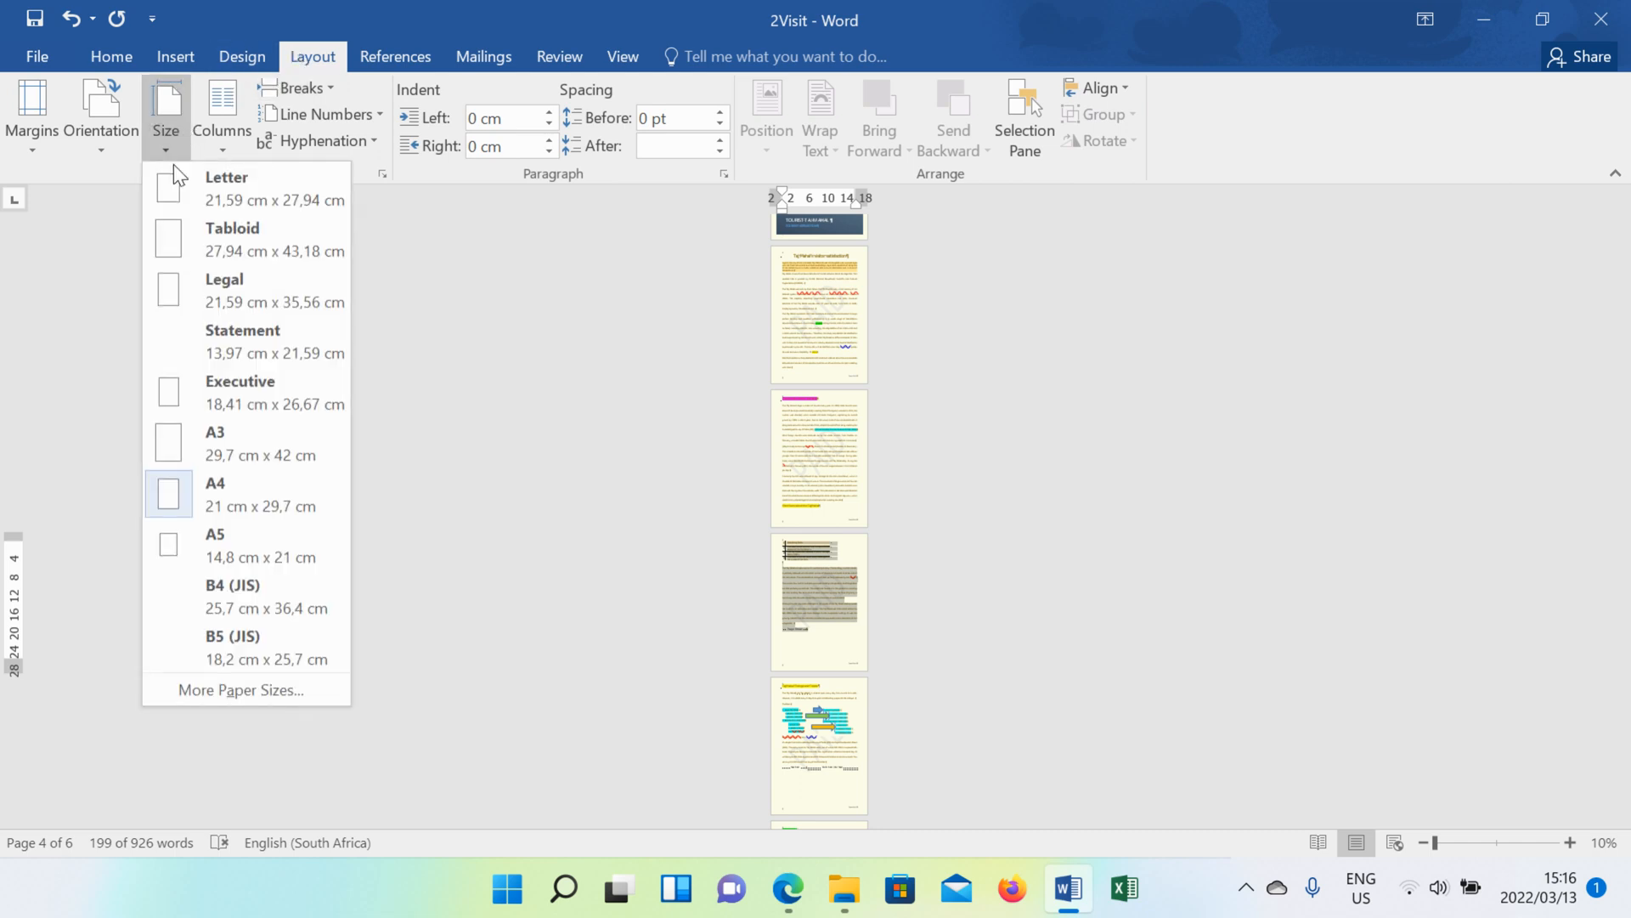
click(293, 695)
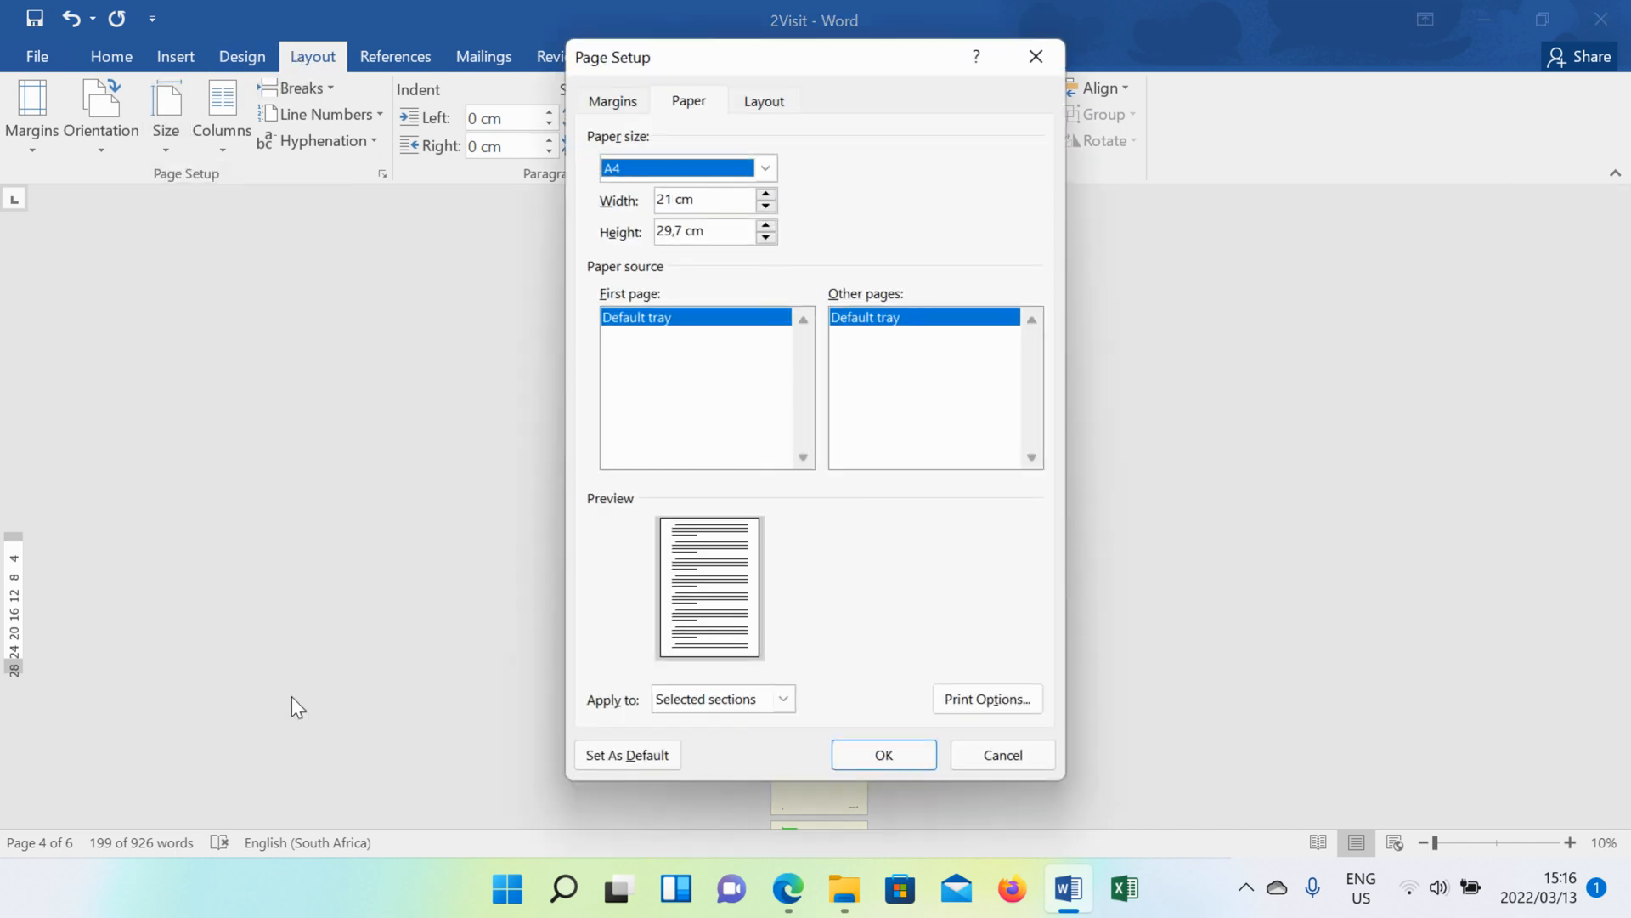
click(769, 101)
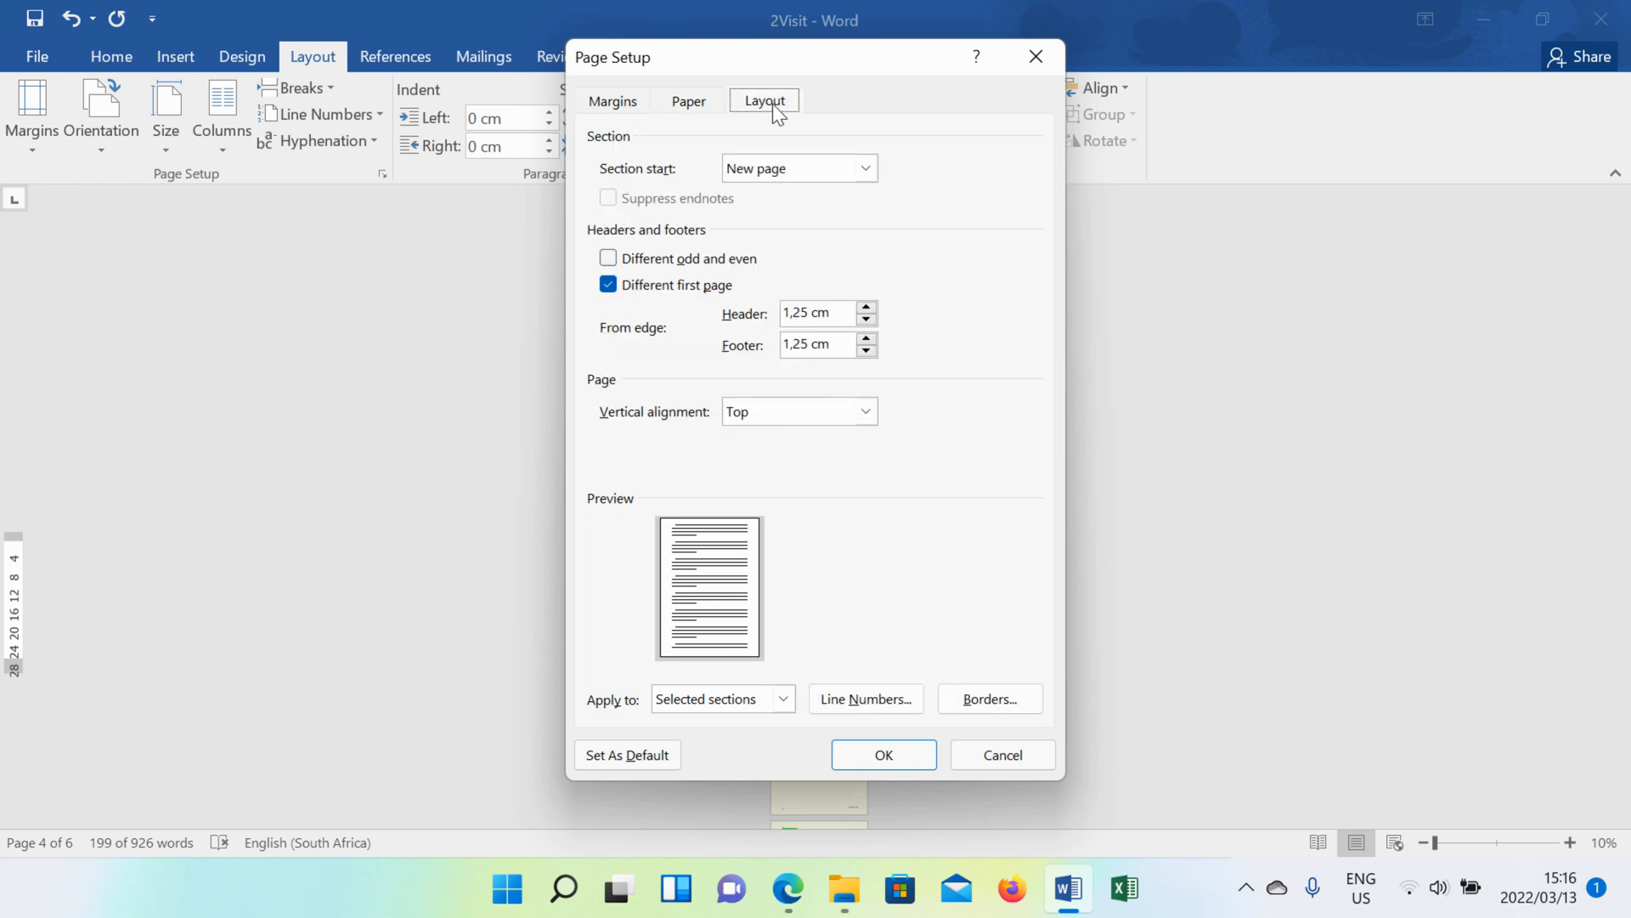
click(864, 411)
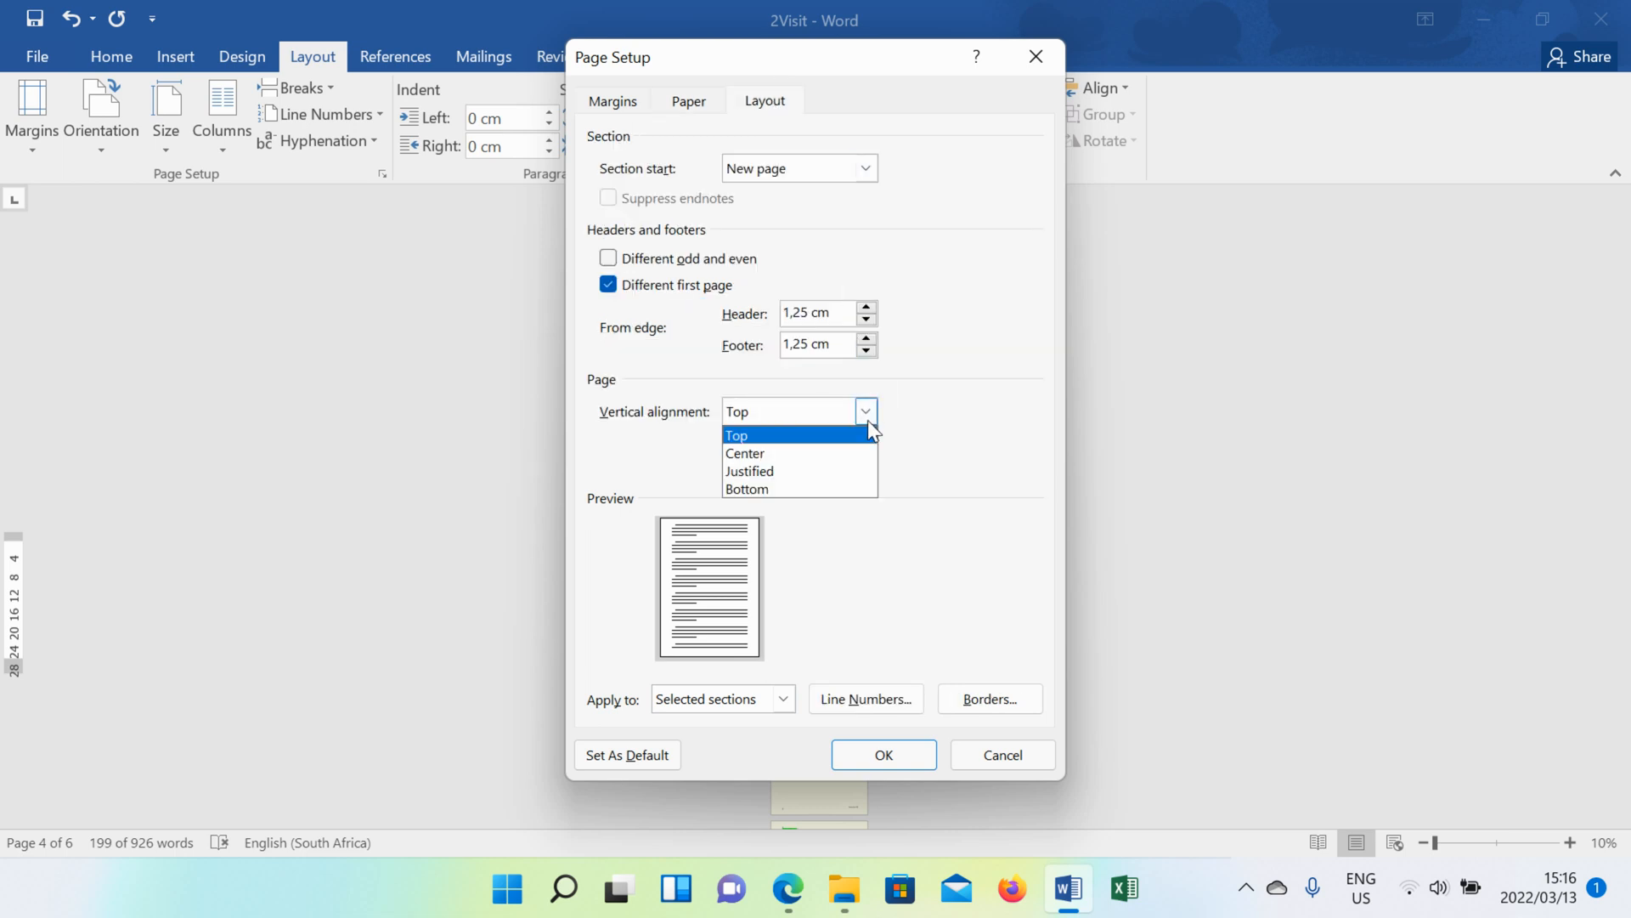
click(824, 455)
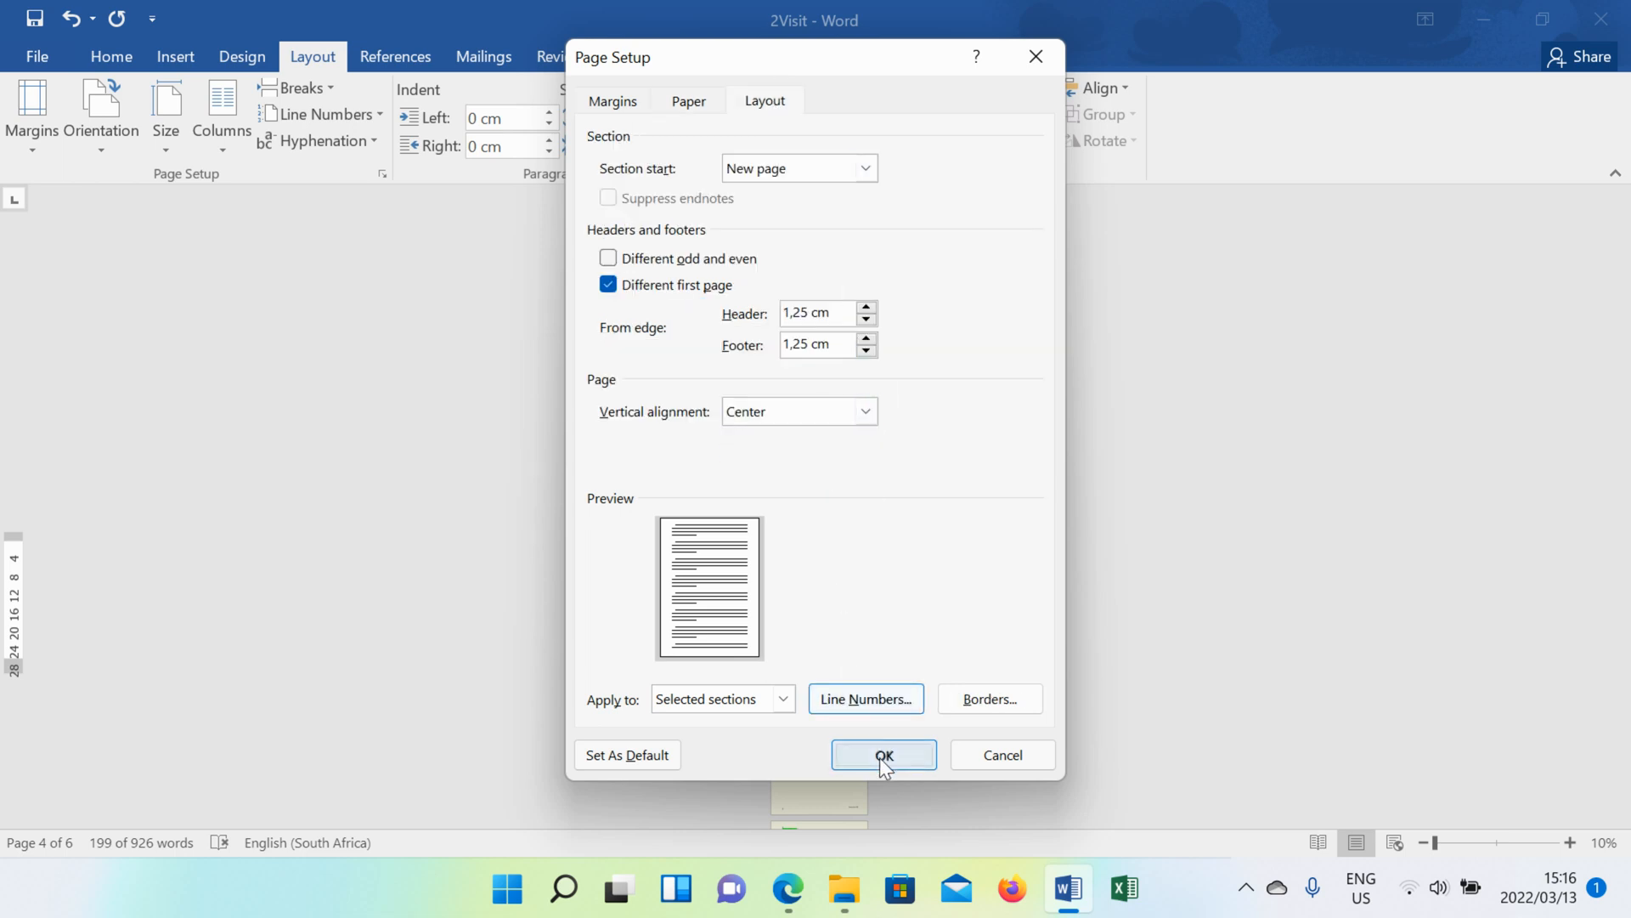
click(882, 756)
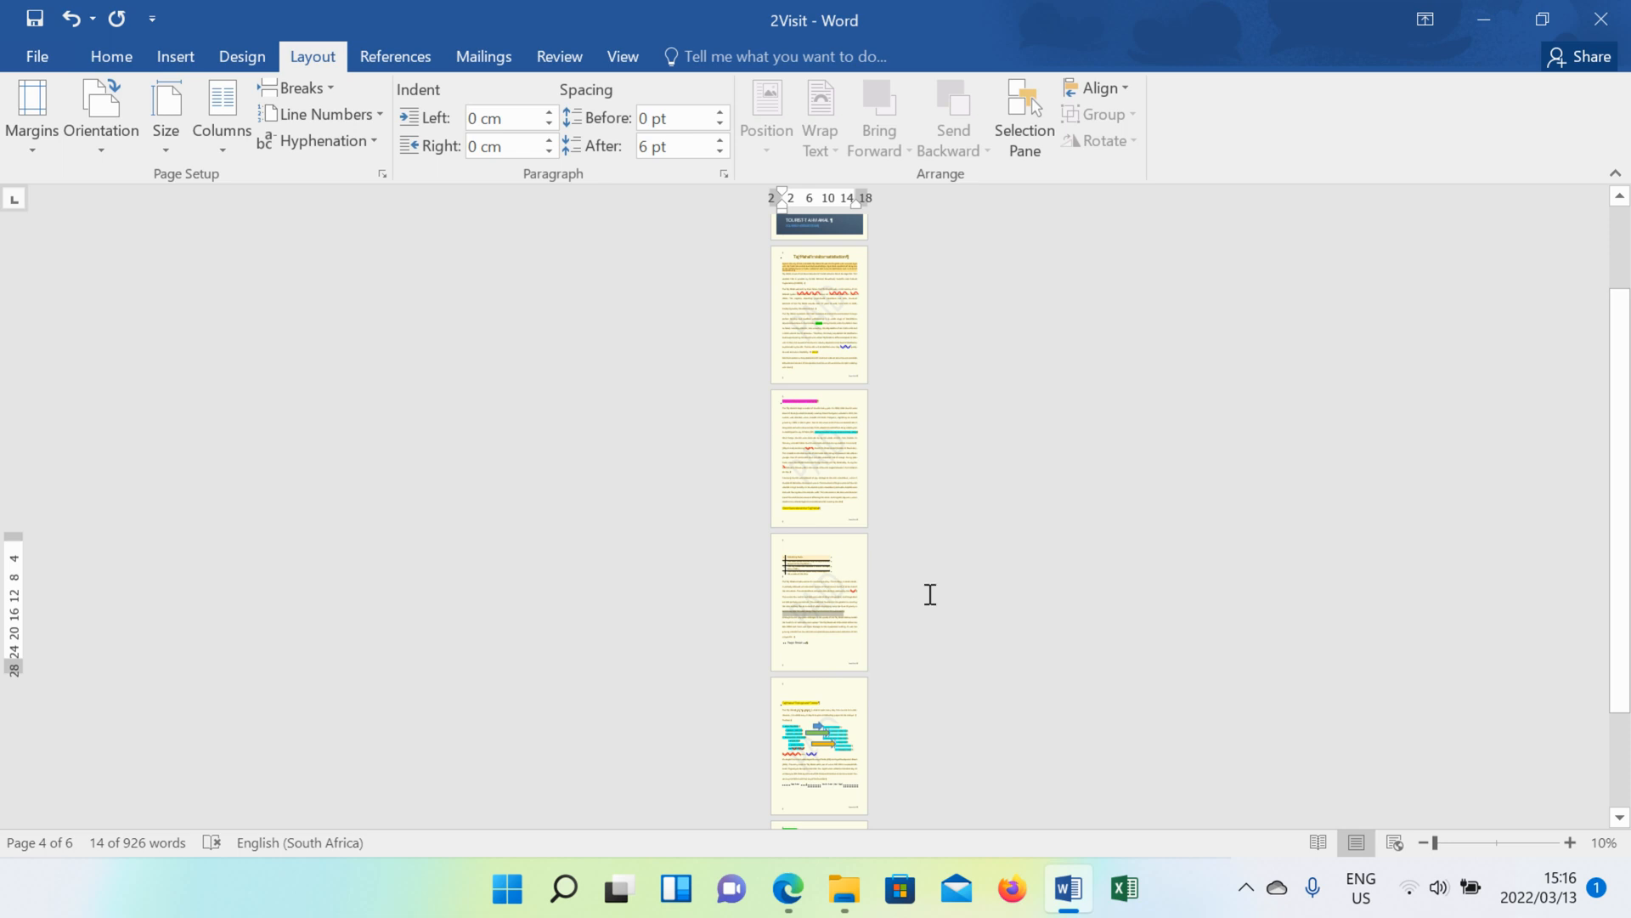
Step: Examine the vertically aligned pages and check the available vertical alignment options in the page setup
ctrl+scroll(931, 594, up, 2)
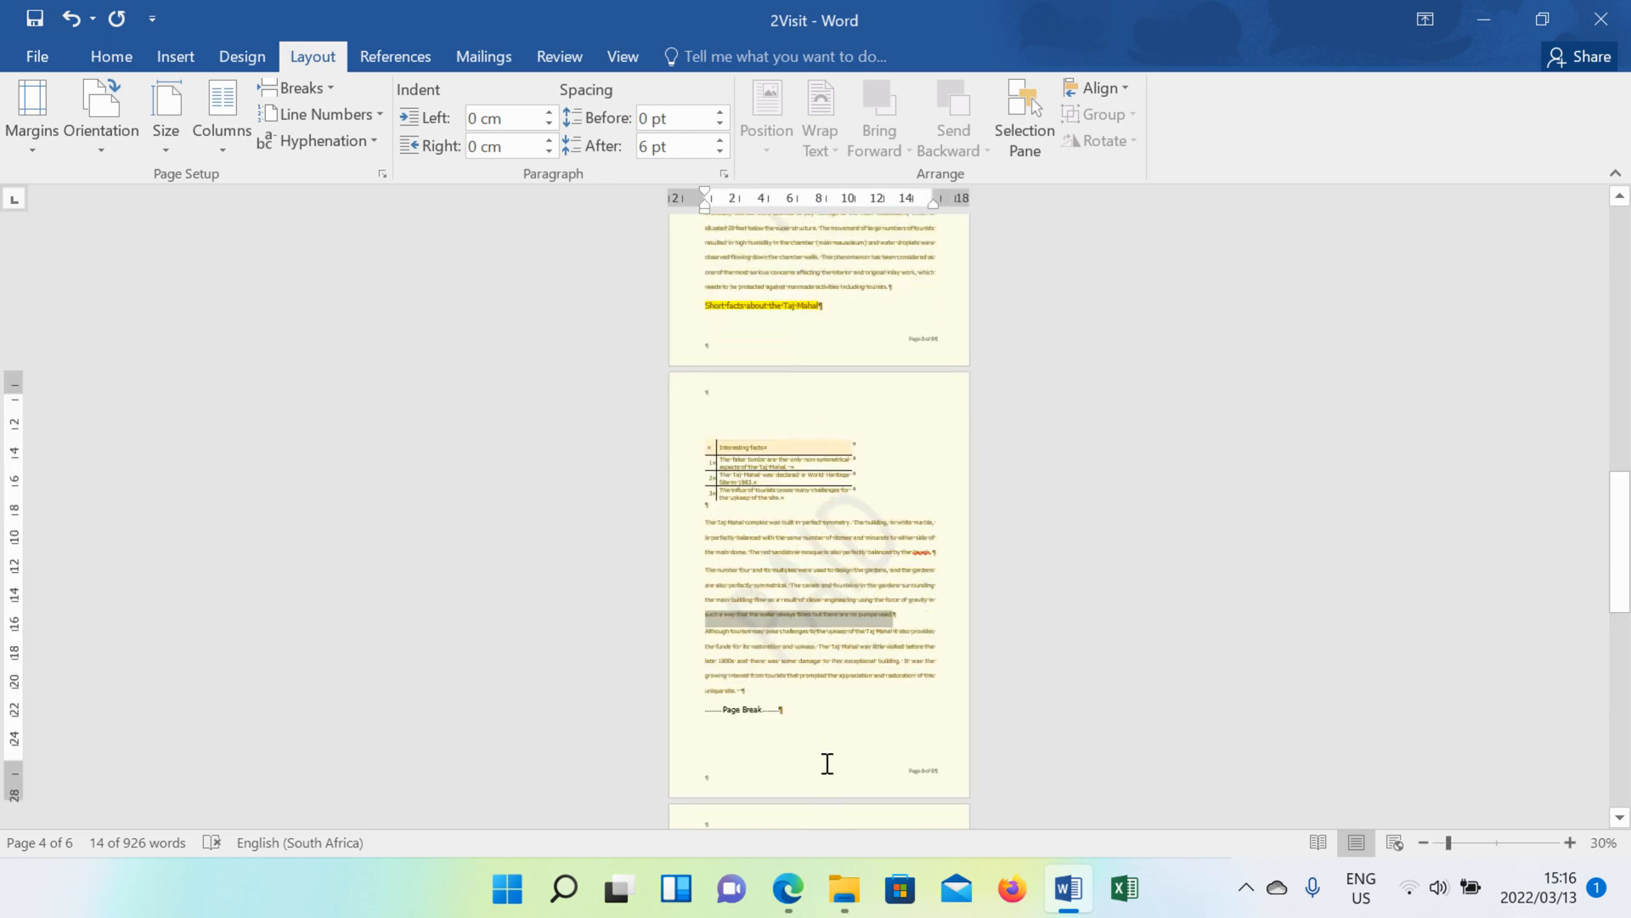
scroll(827, 761, up, 5)
scroll(855, 466, up, 4)
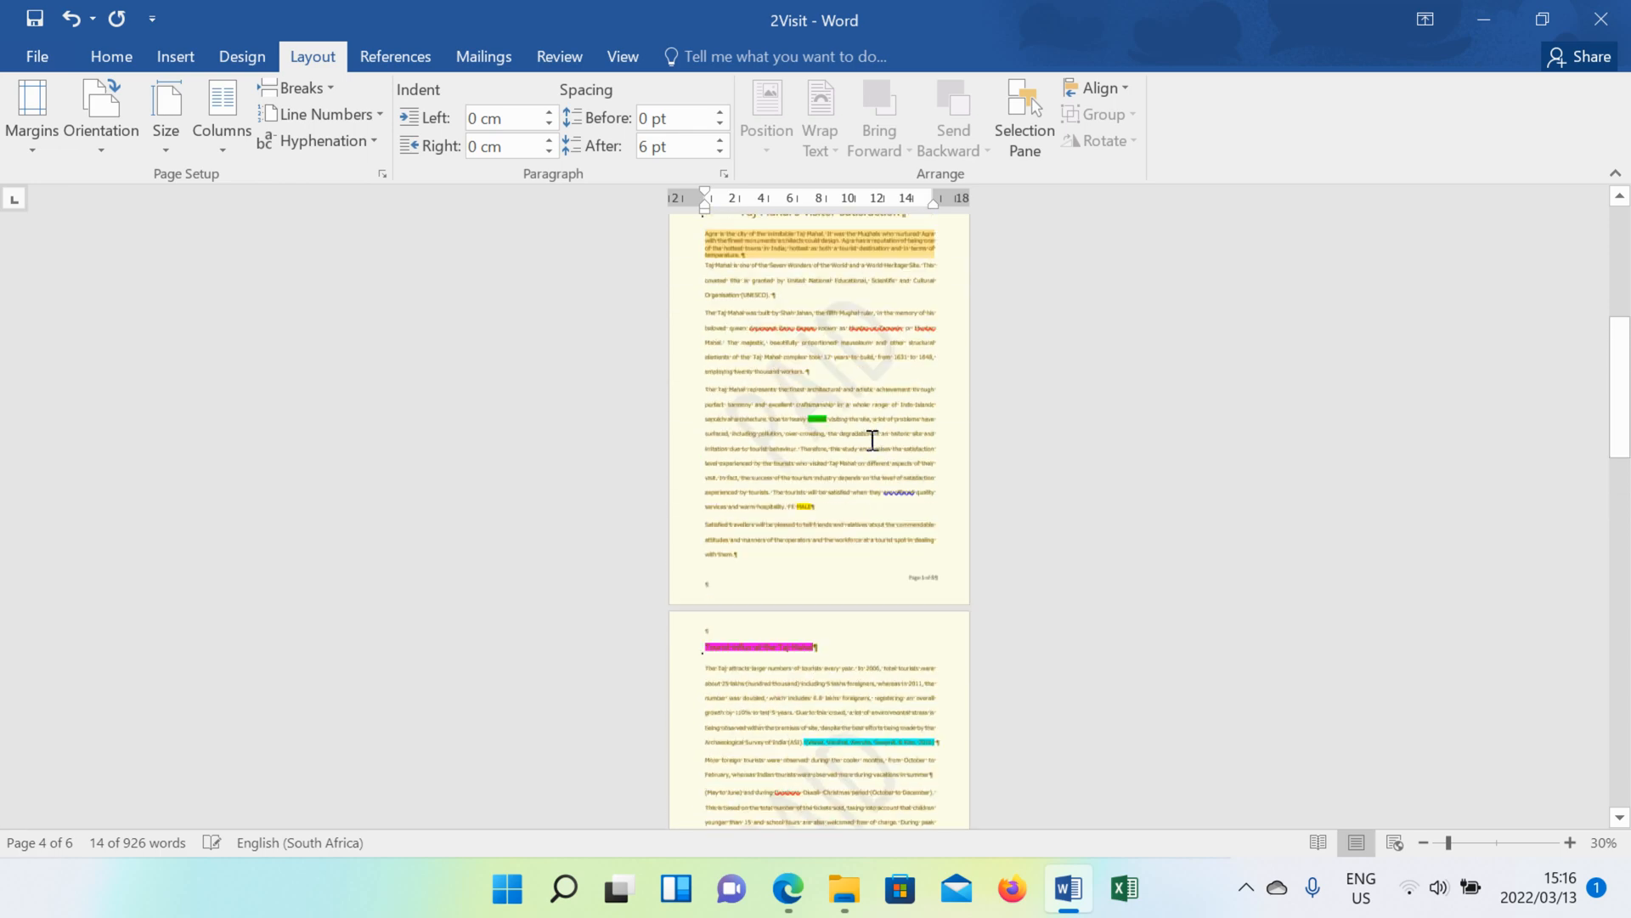
drag(739, 342, 917, 374)
scroll(874, 575, down, 7)
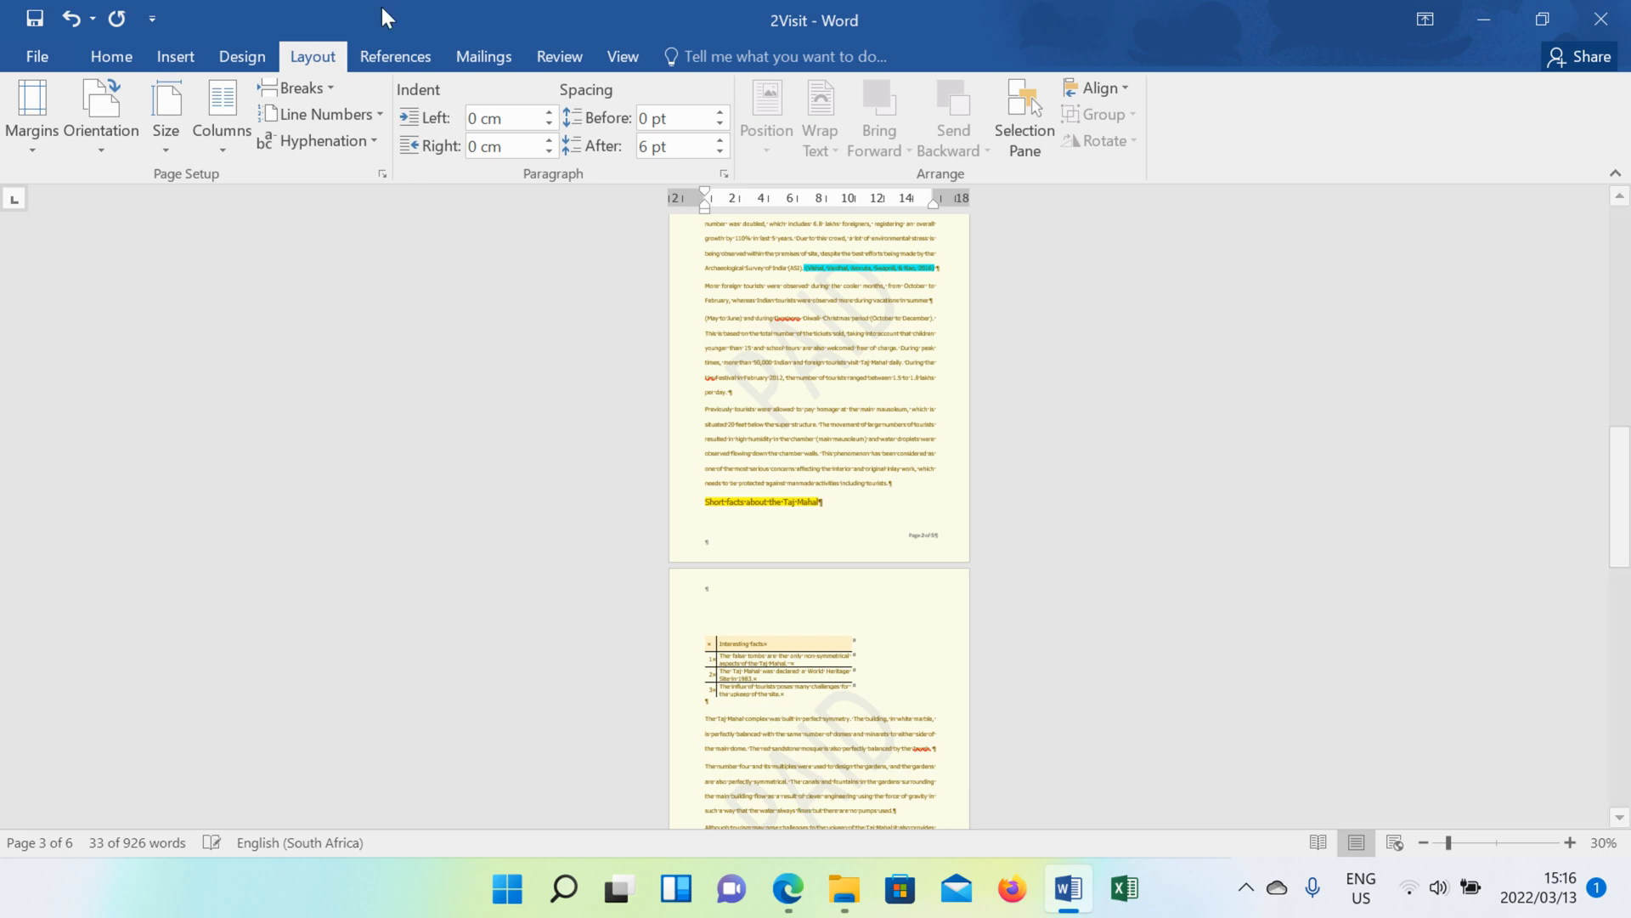
click(166, 145)
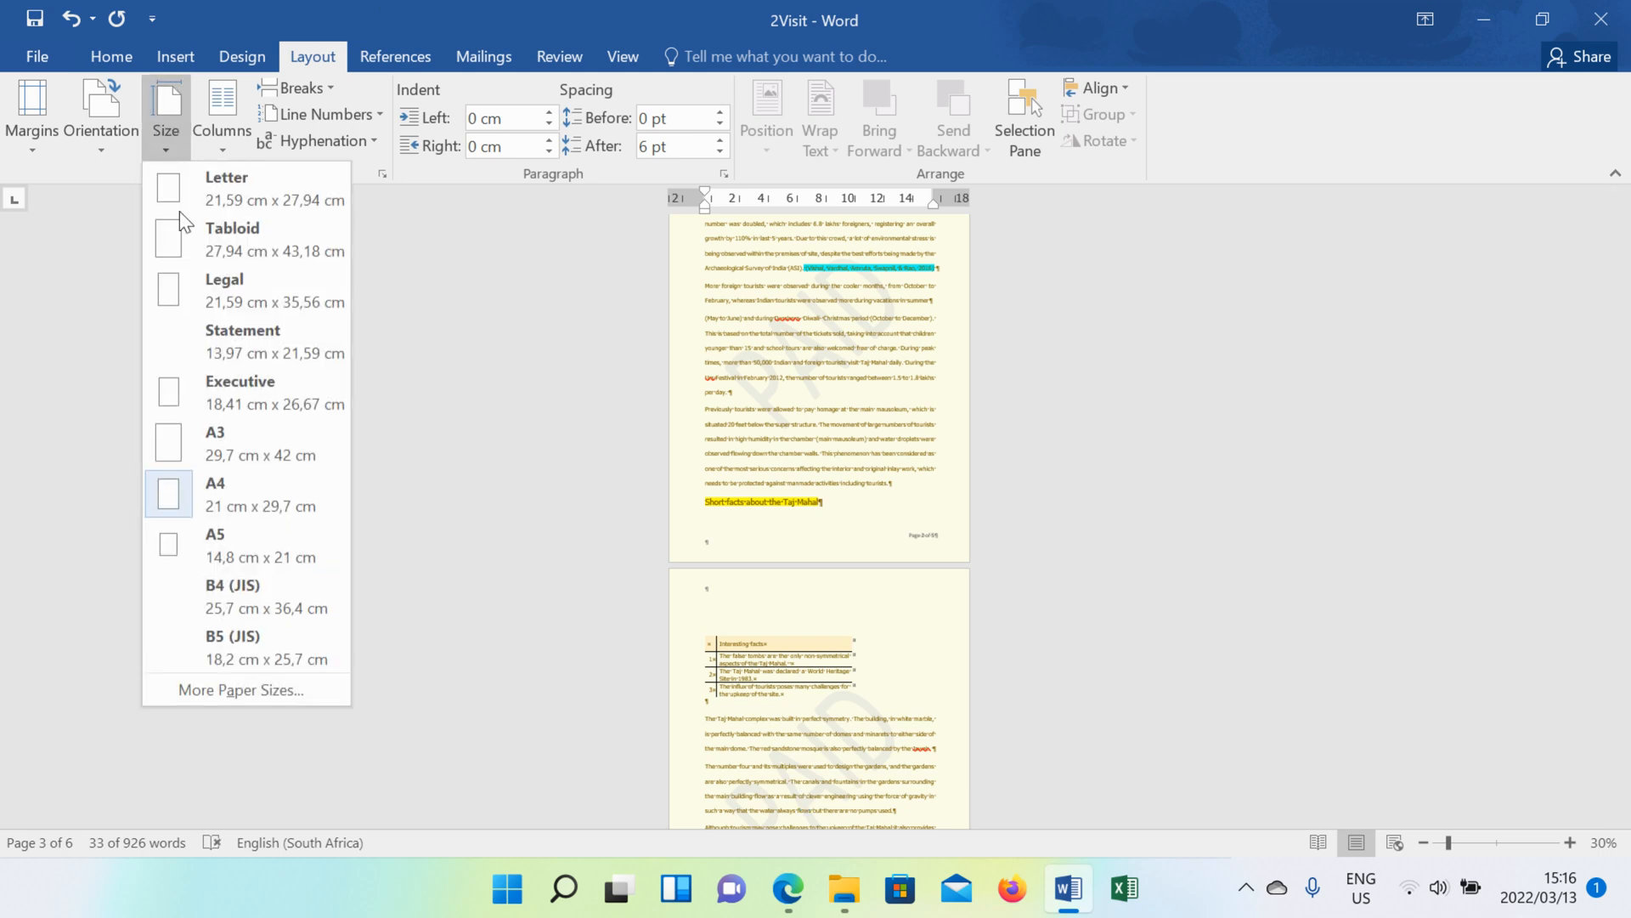
click(226, 700)
click(763, 93)
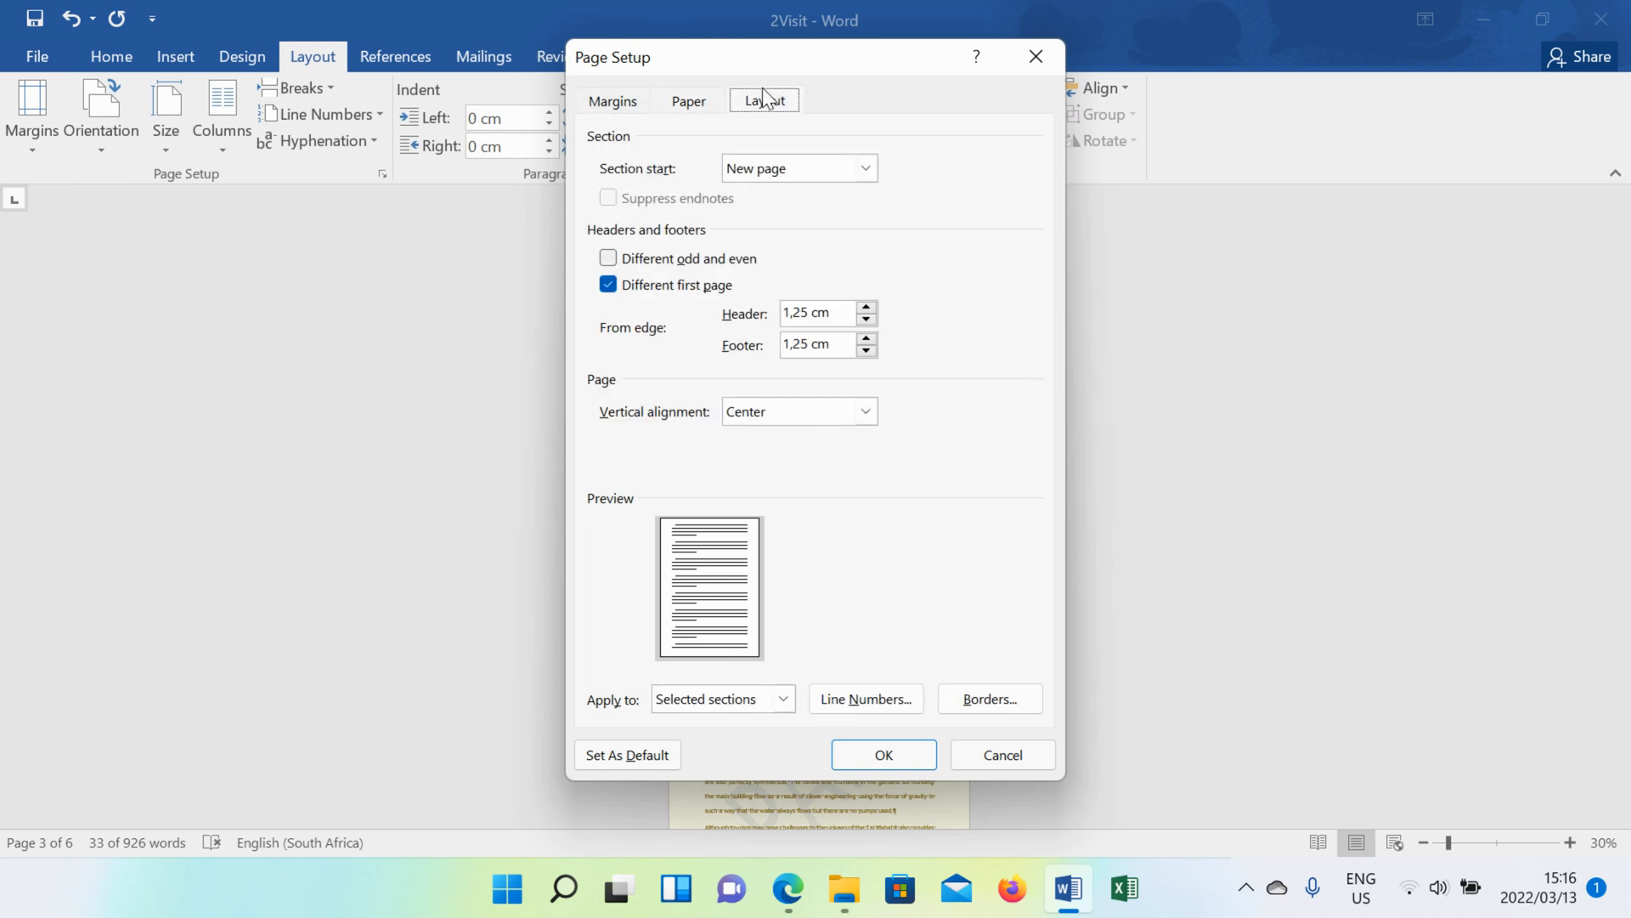
click(865, 412)
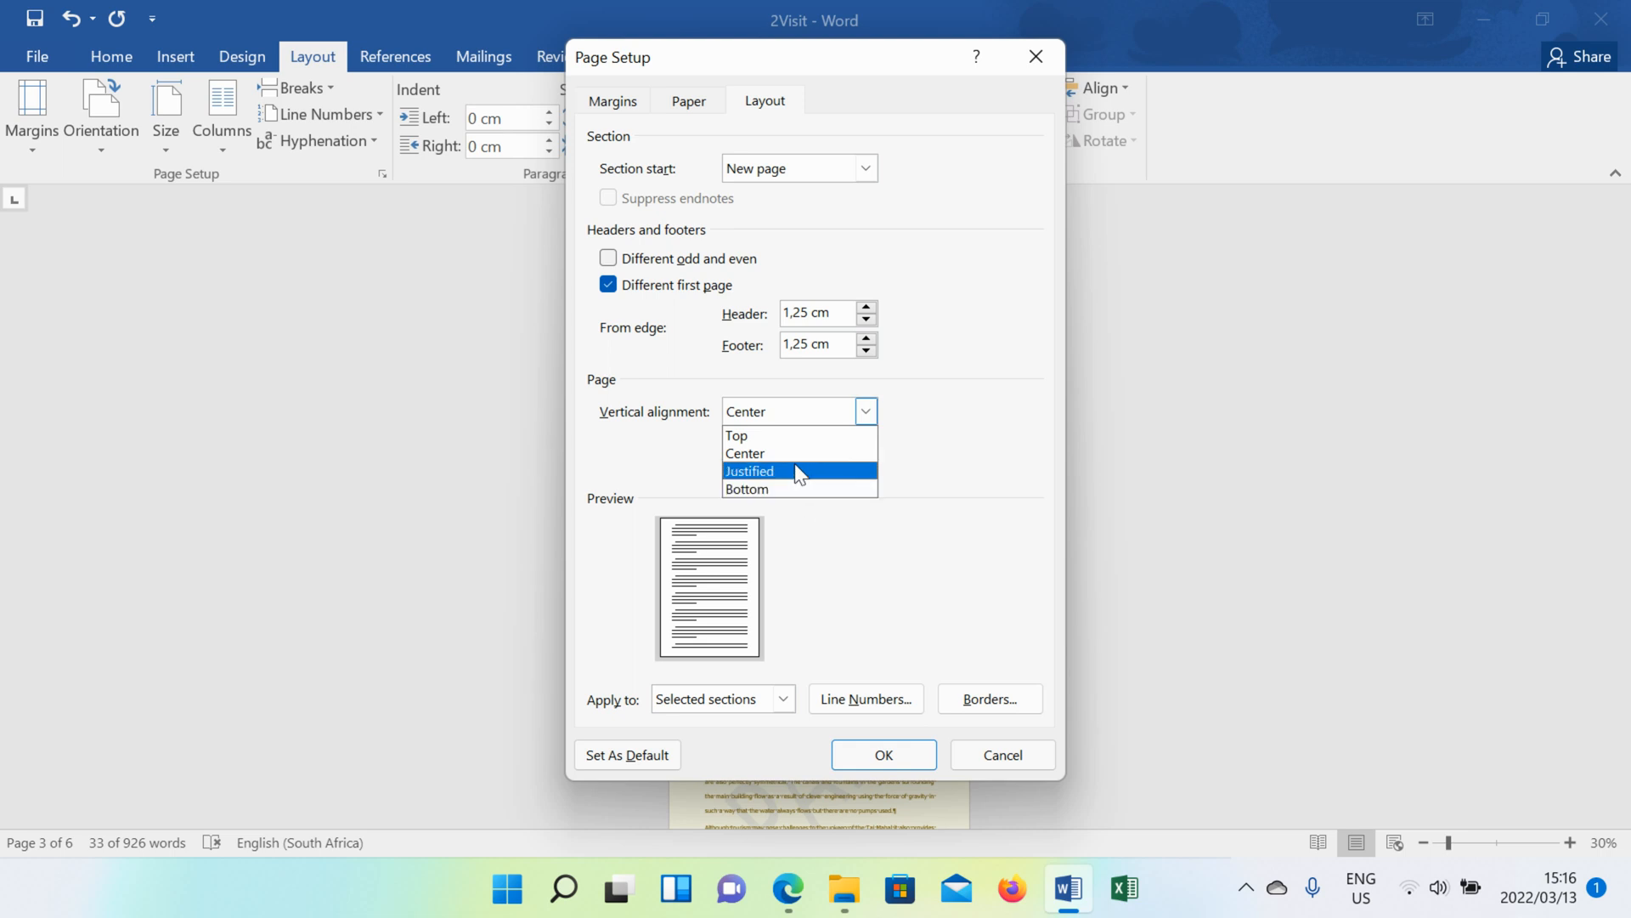
click(1057, 53)
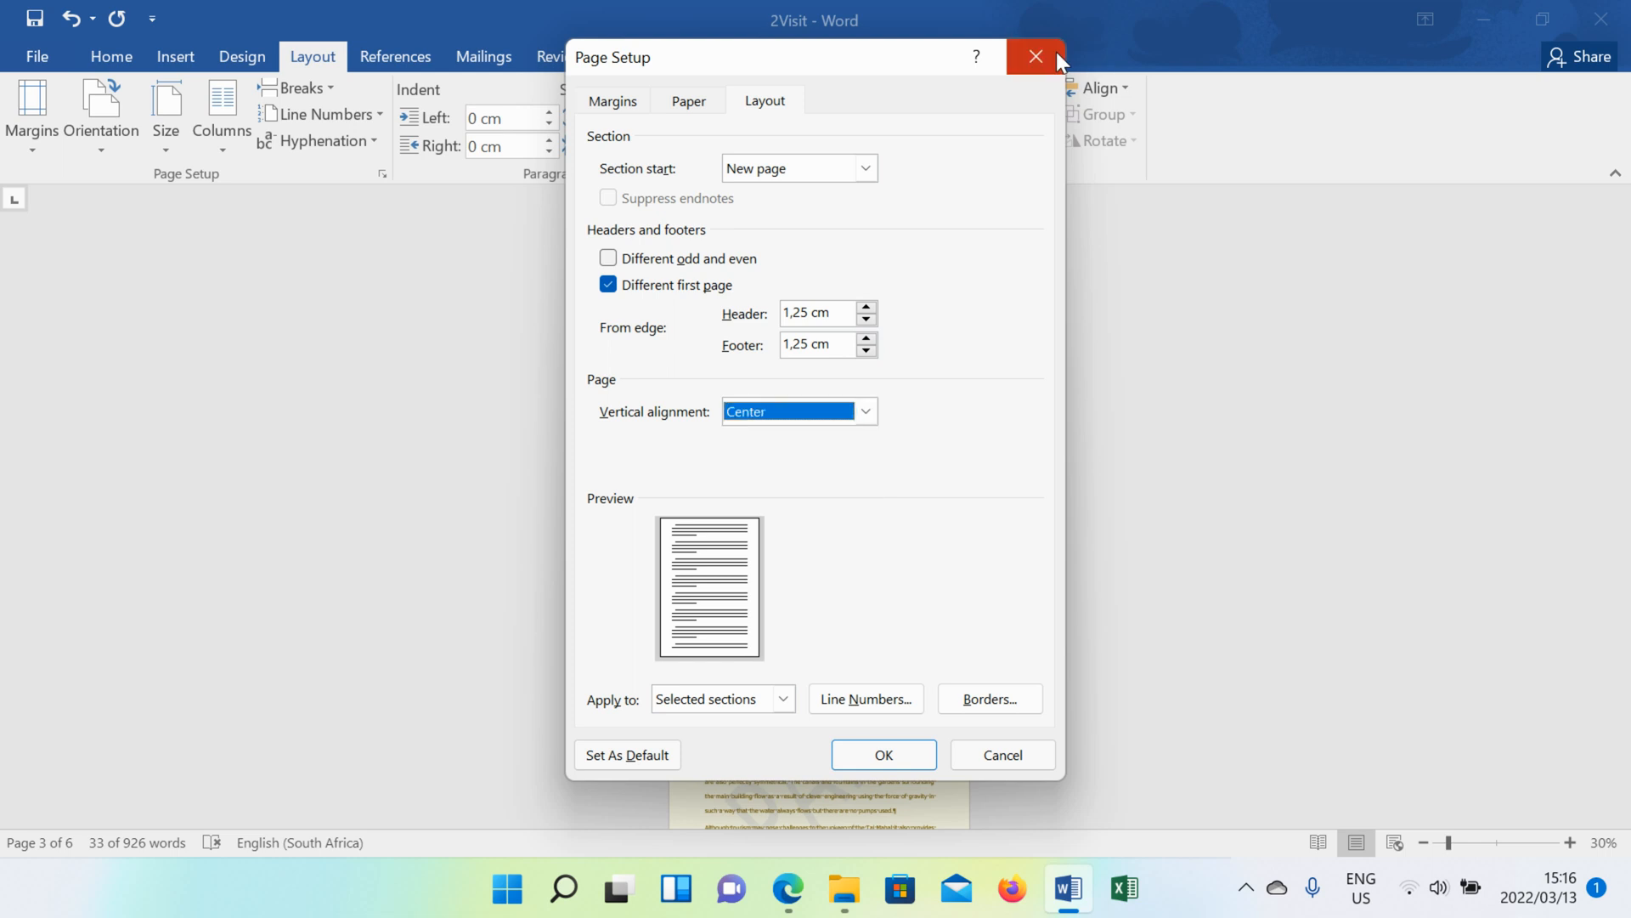
click(1044, 56)
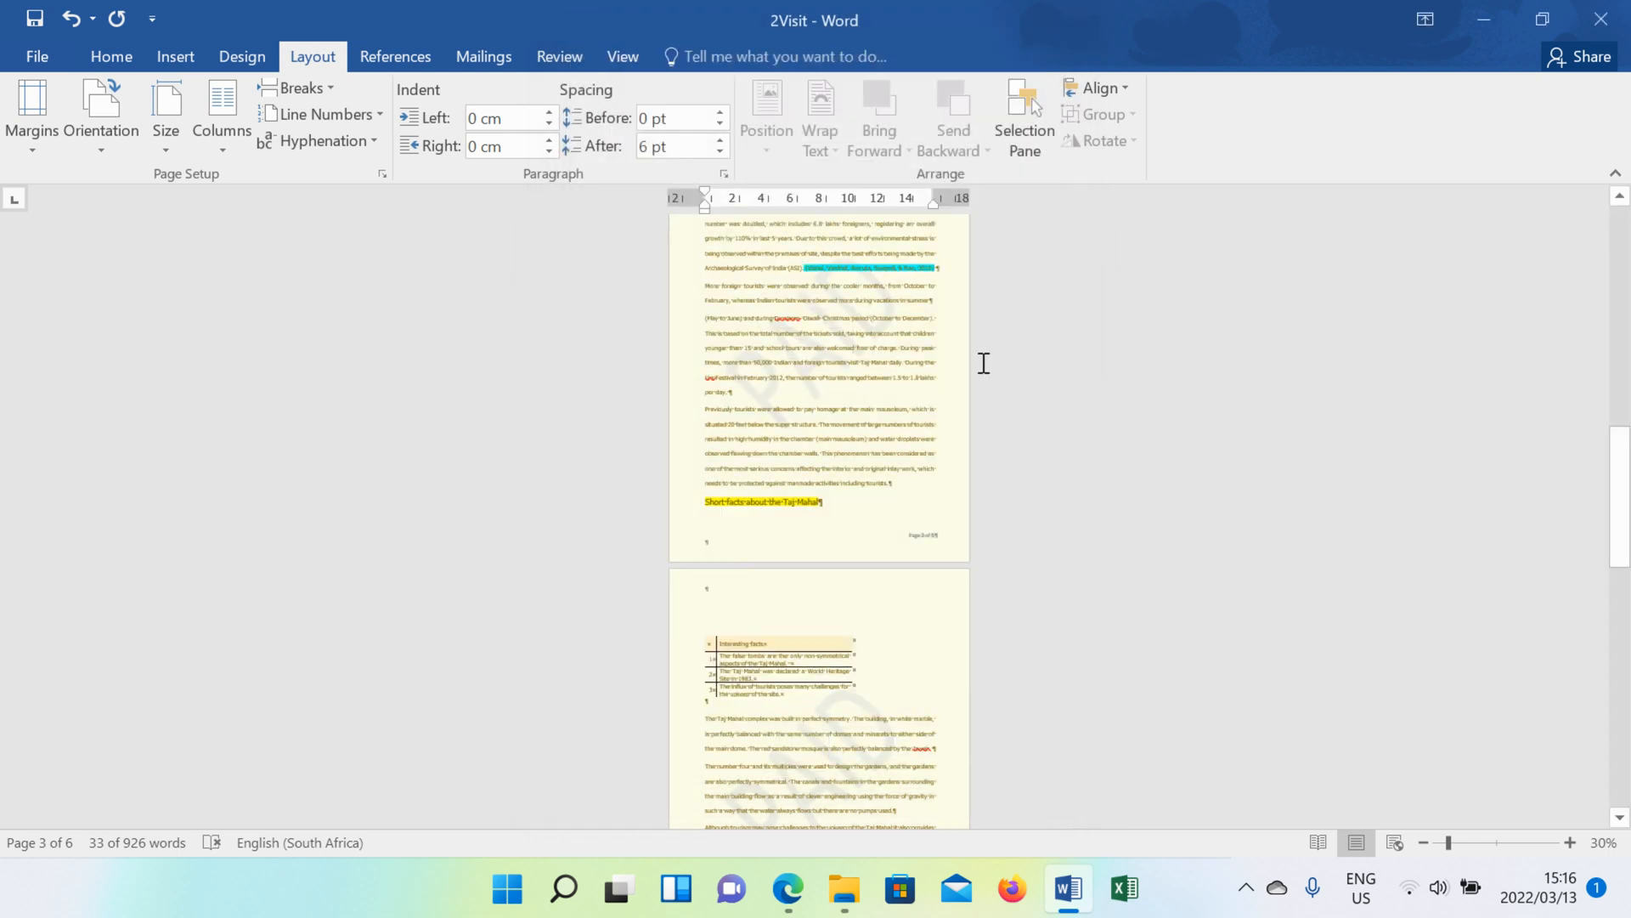
Step: Insert an automatically updating date in the page header, using the English (United Kingdom) format 13 March 2022, and return to the body text
scroll(946, 445, up, 5)
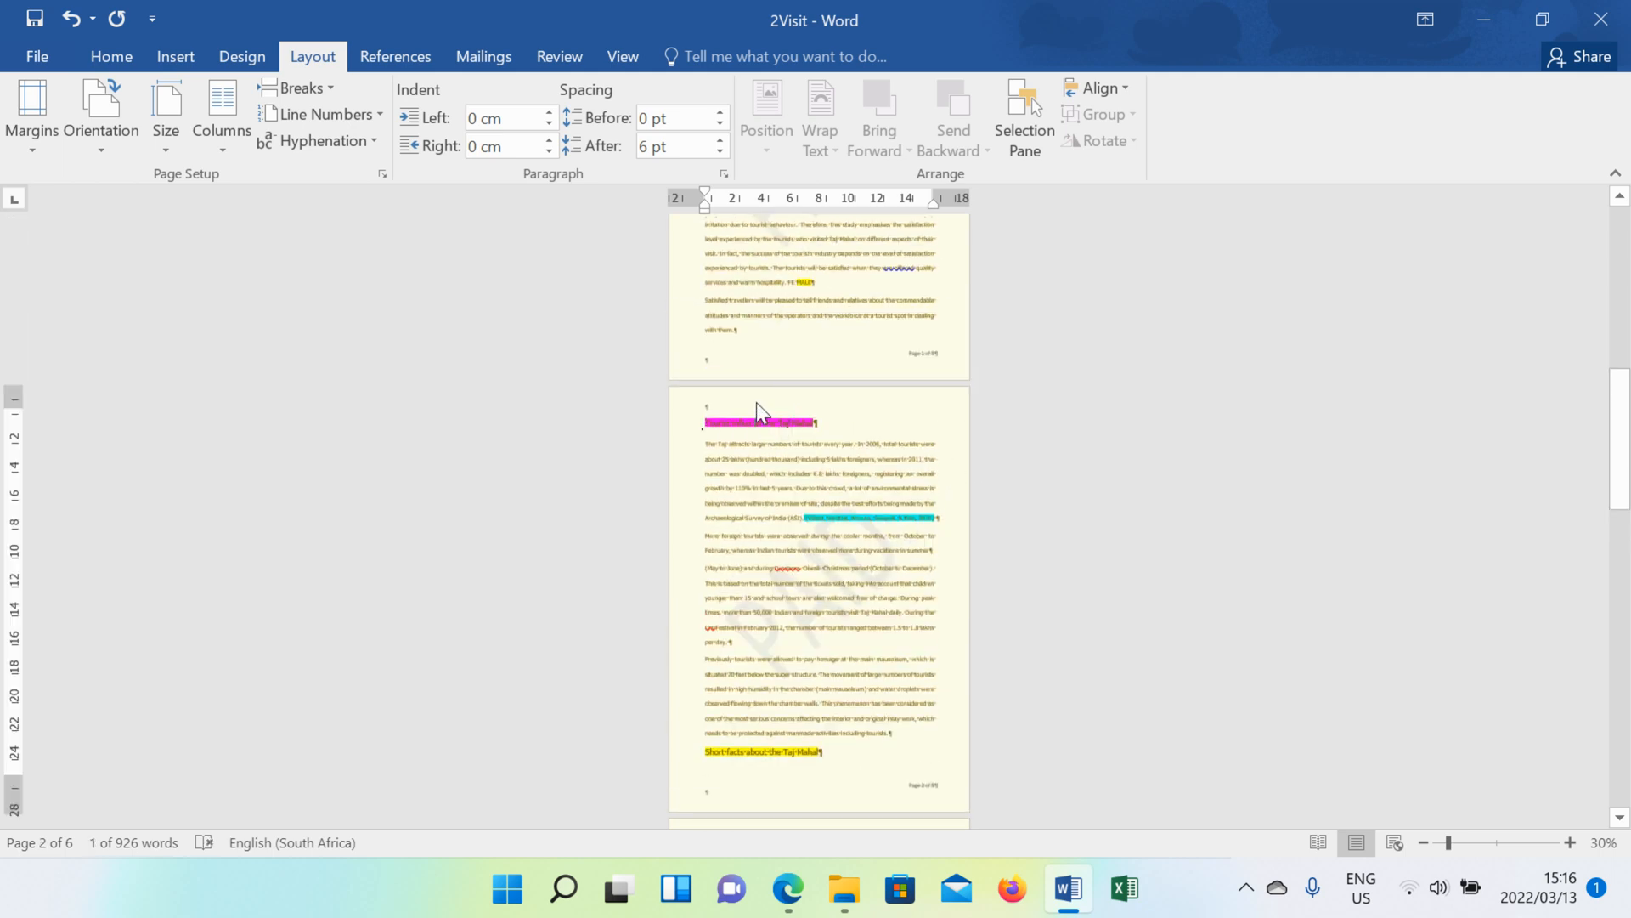
double_click(756, 401)
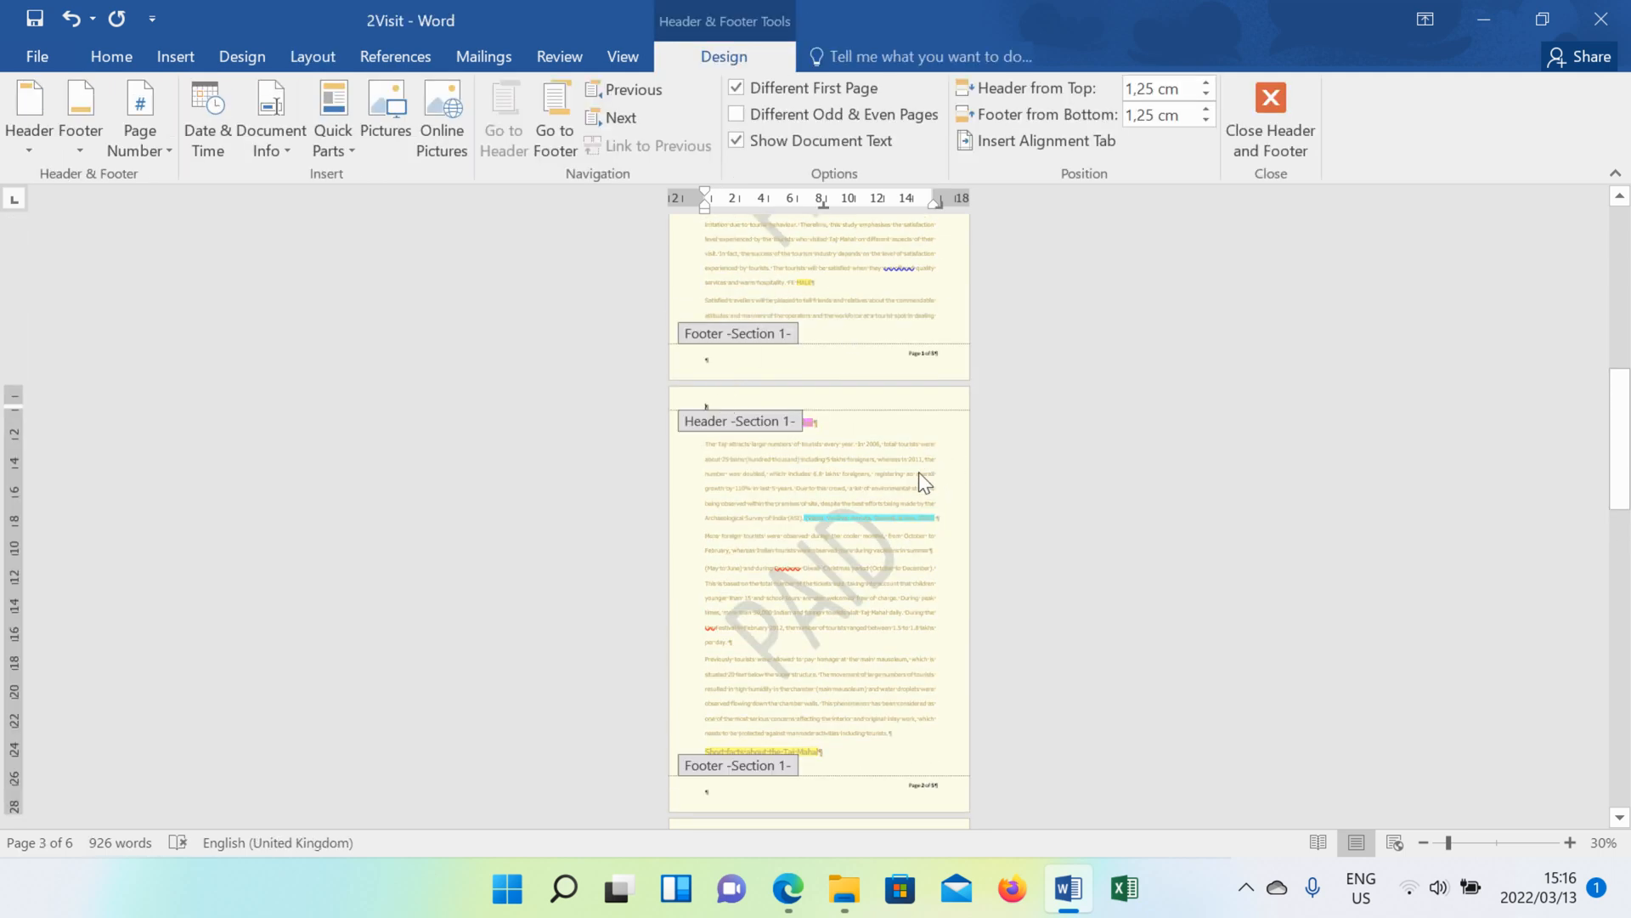
scroll(919, 472, up, 4)
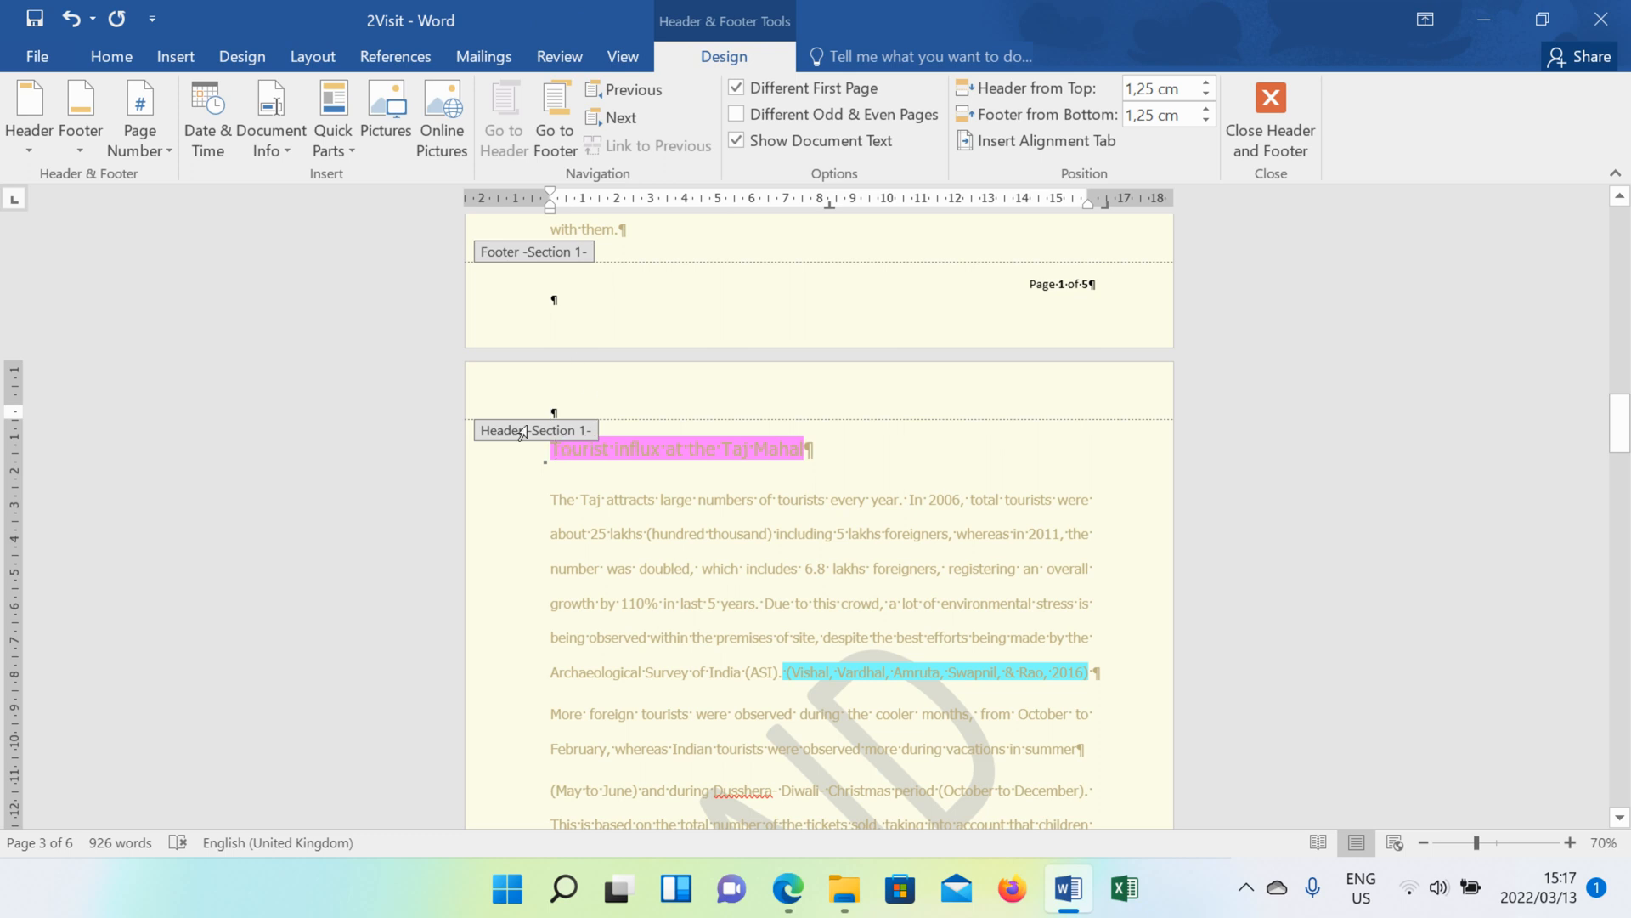
click(229, 146)
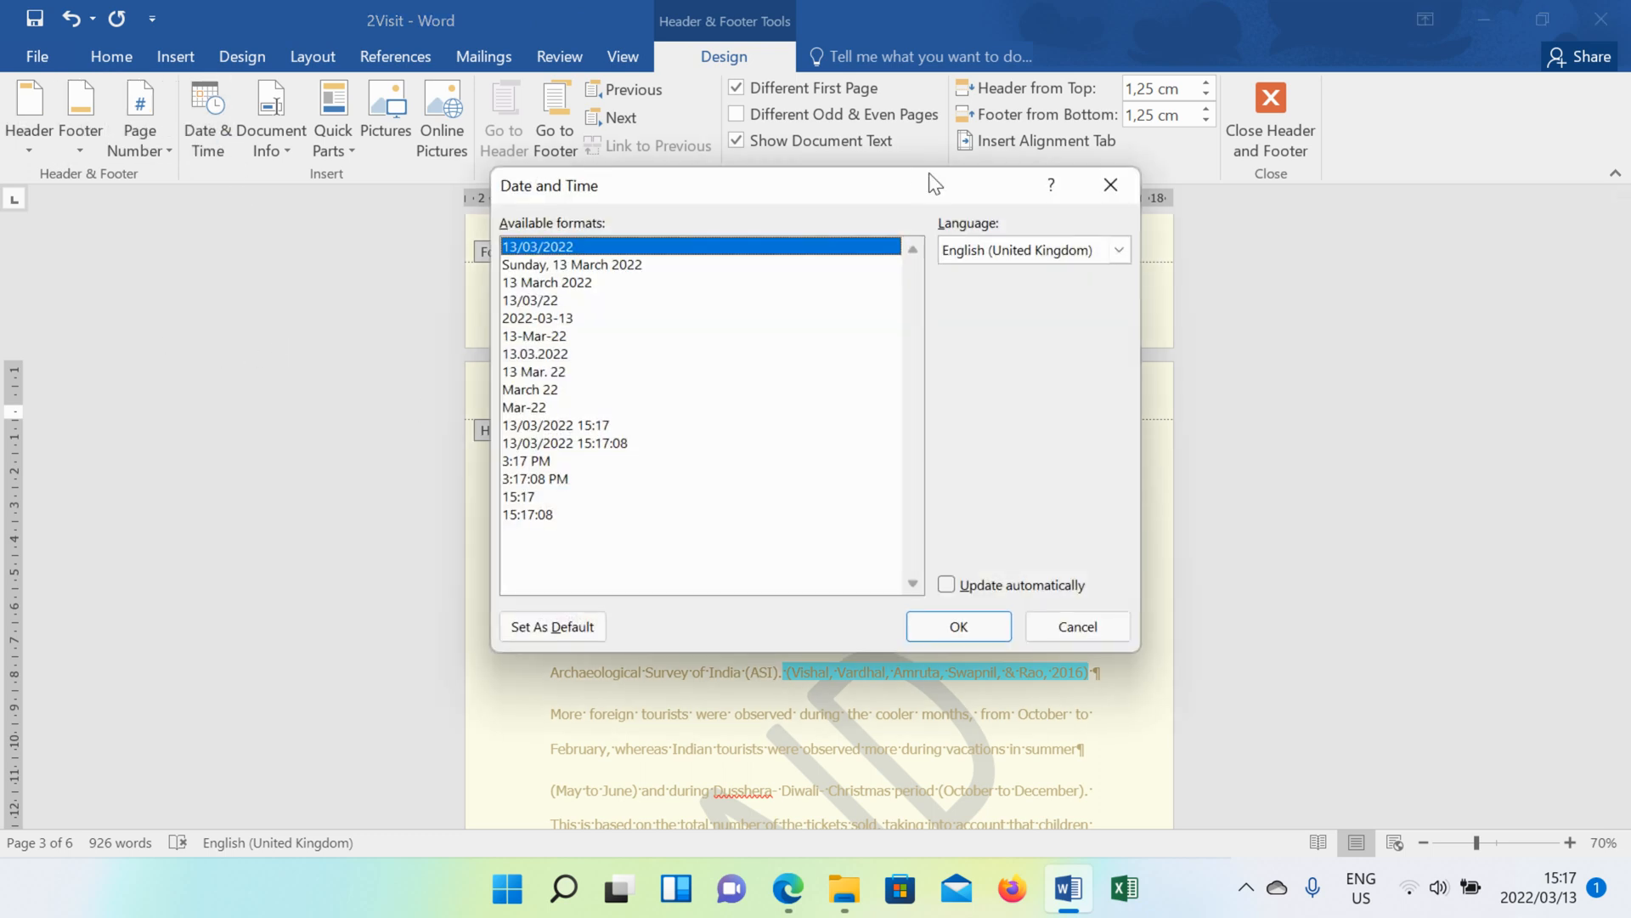
click(1119, 249)
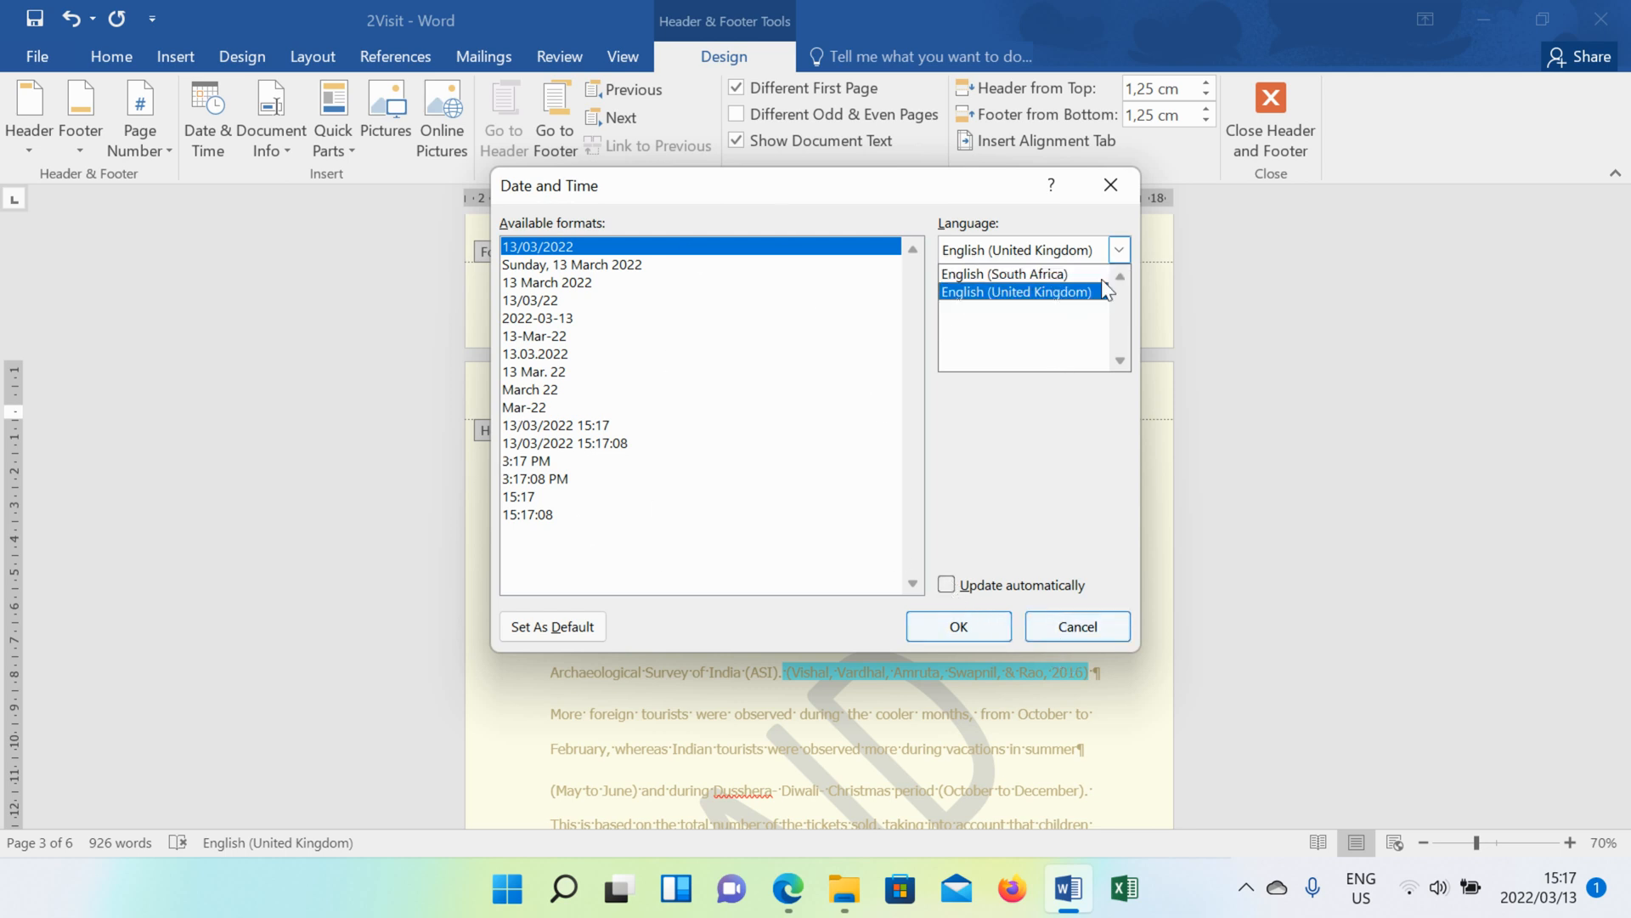
click(623, 283)
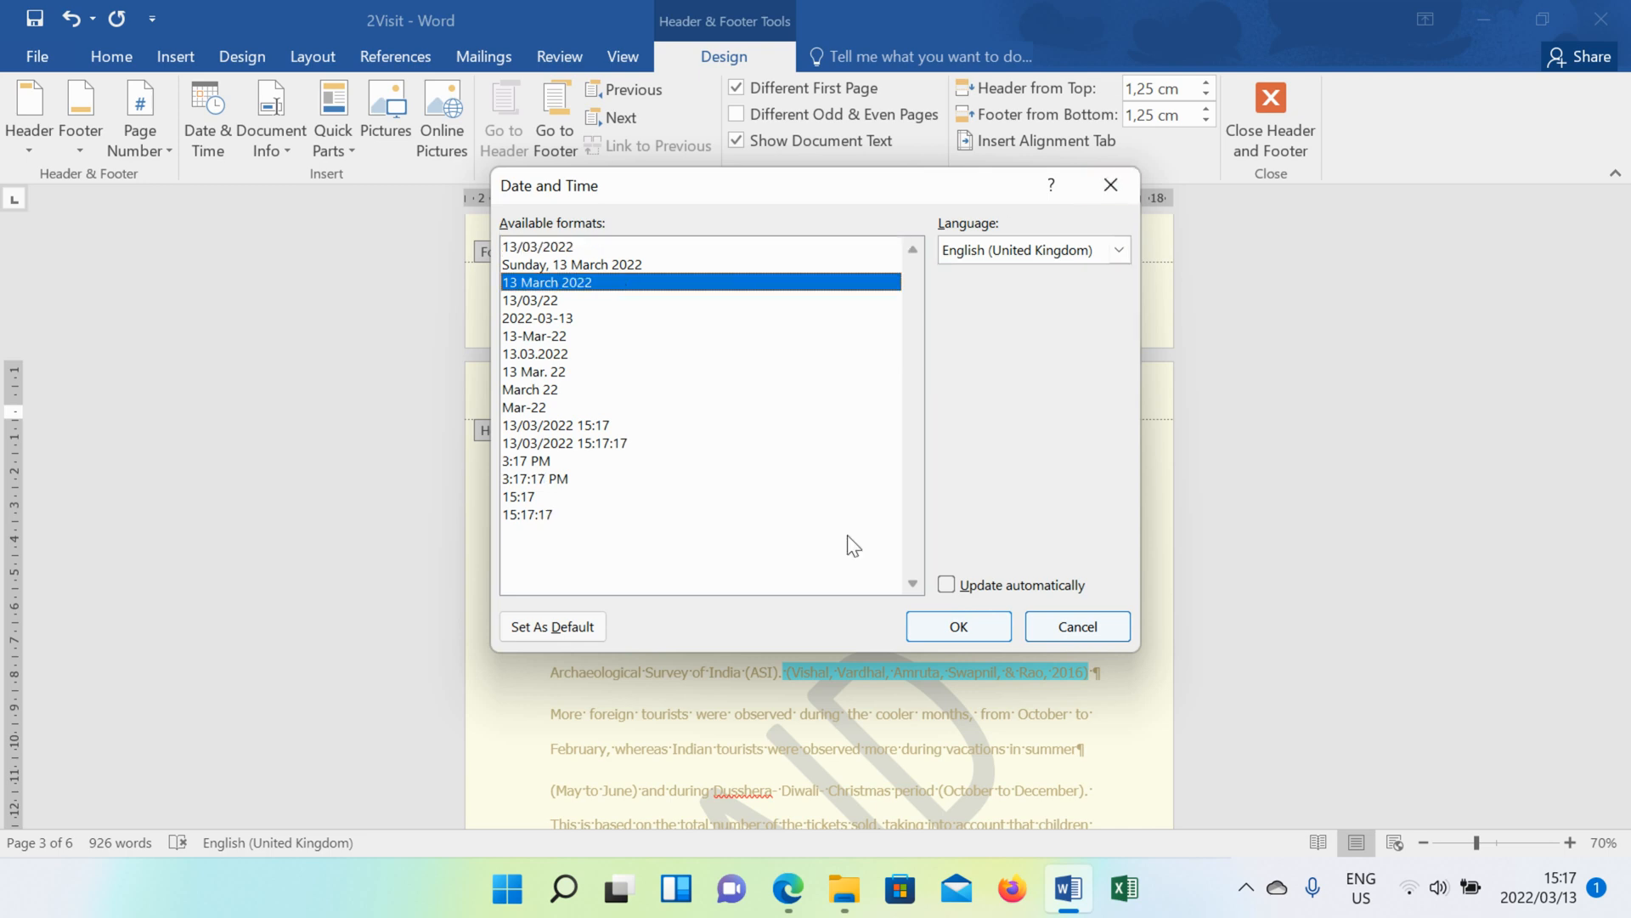
click(952, 584)
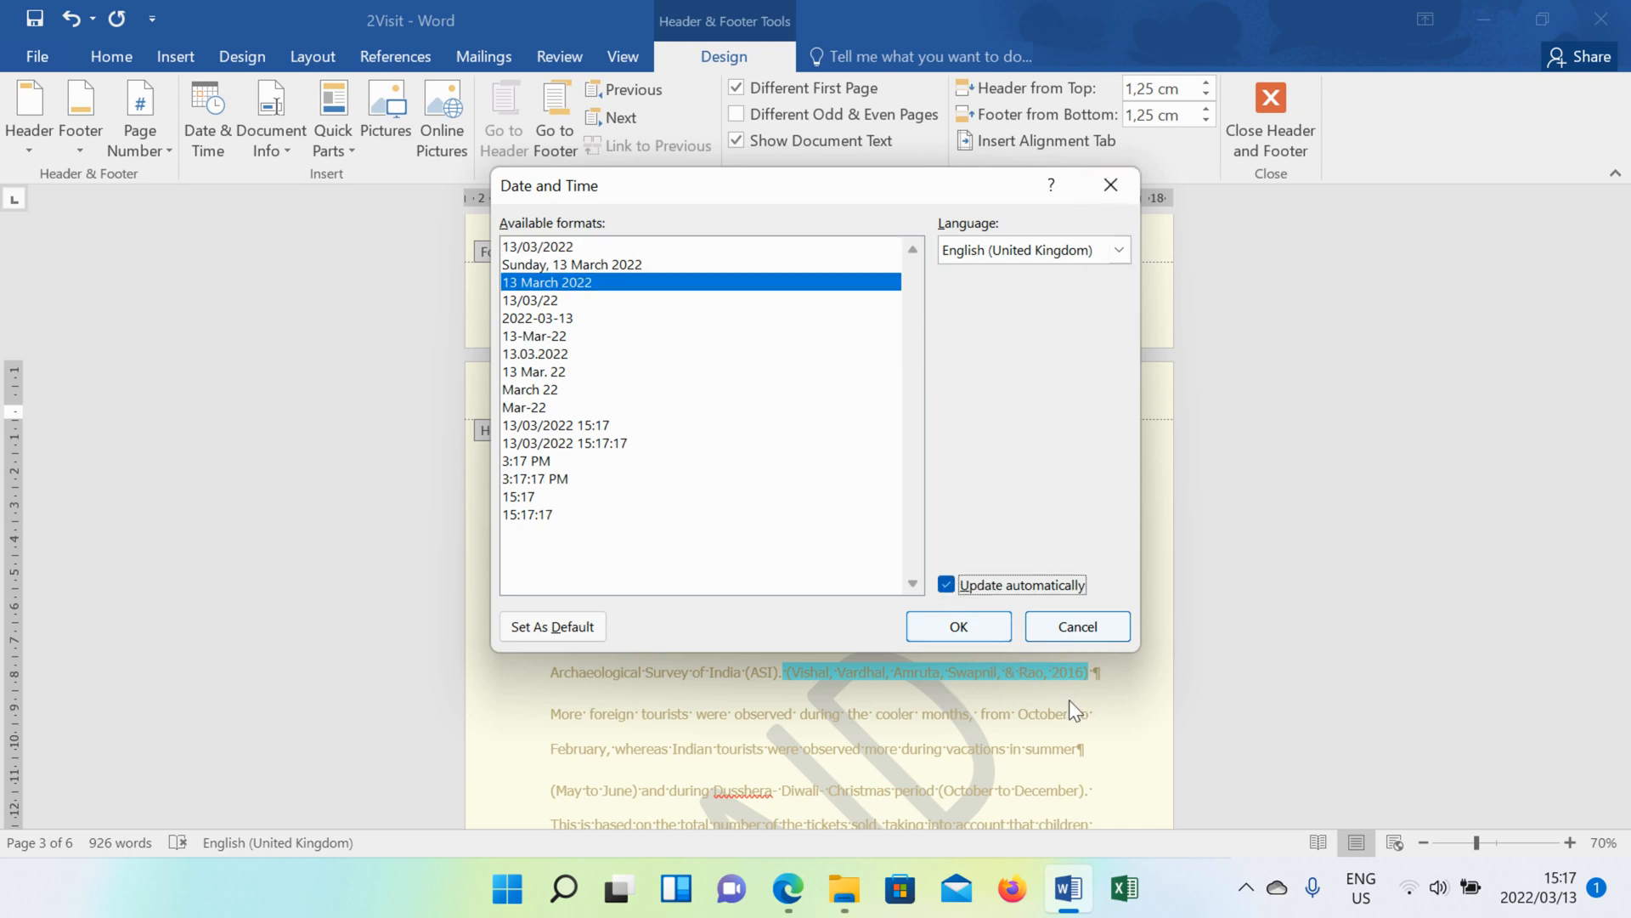
click(981, 626)
scroll(657, 372, up, 2)
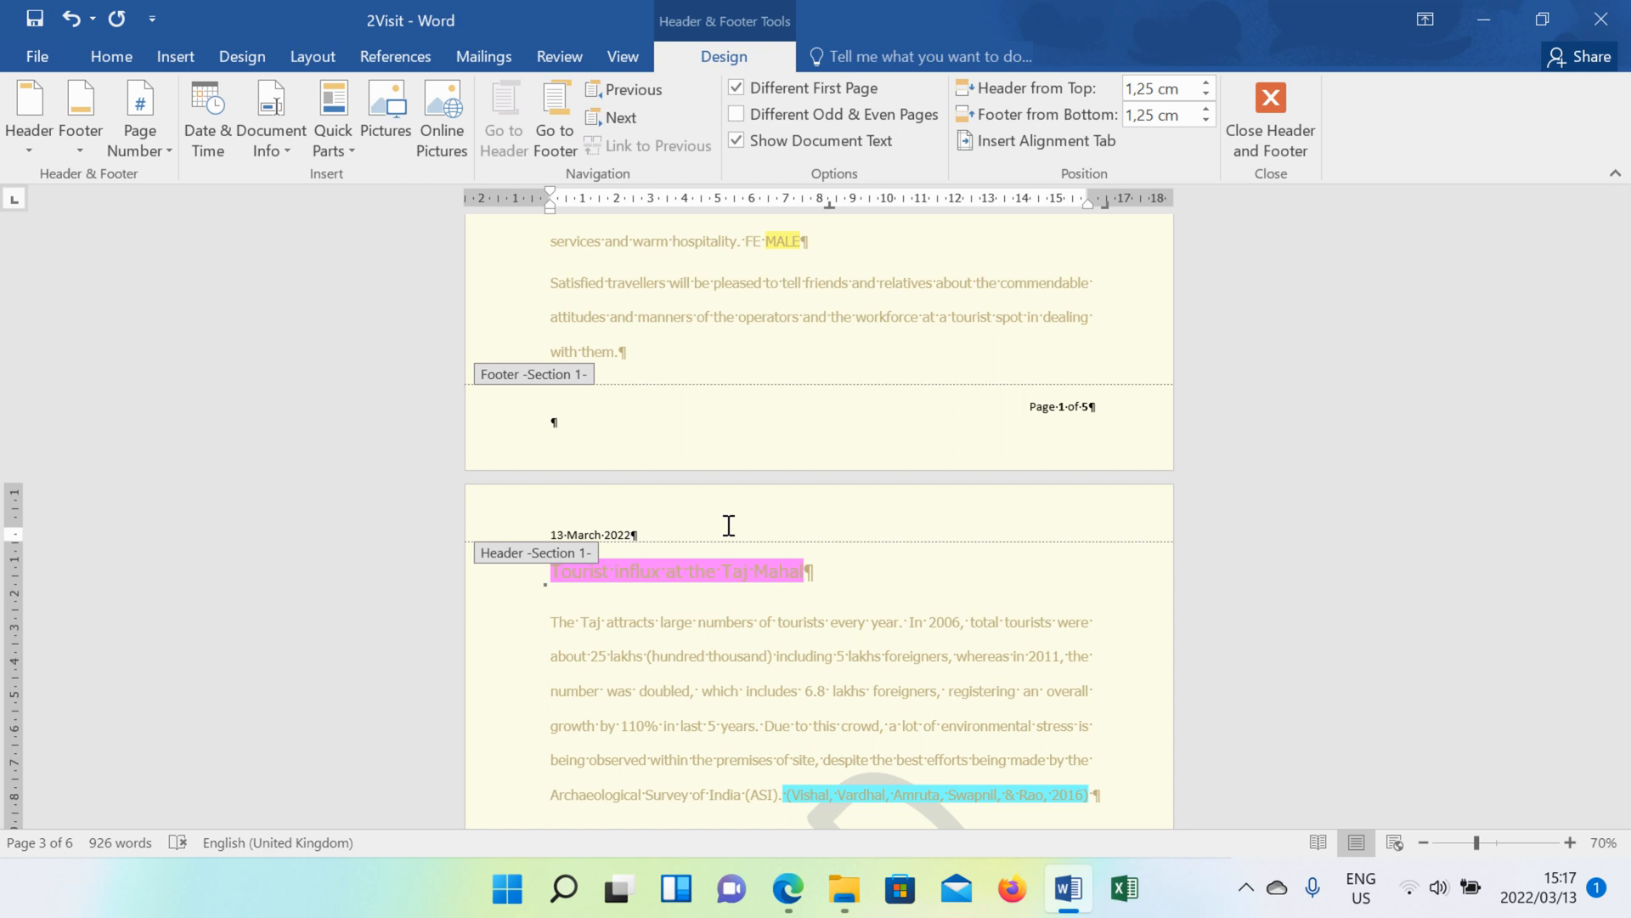
double_click(707, 612)
scroll(762, 616, up, 3)
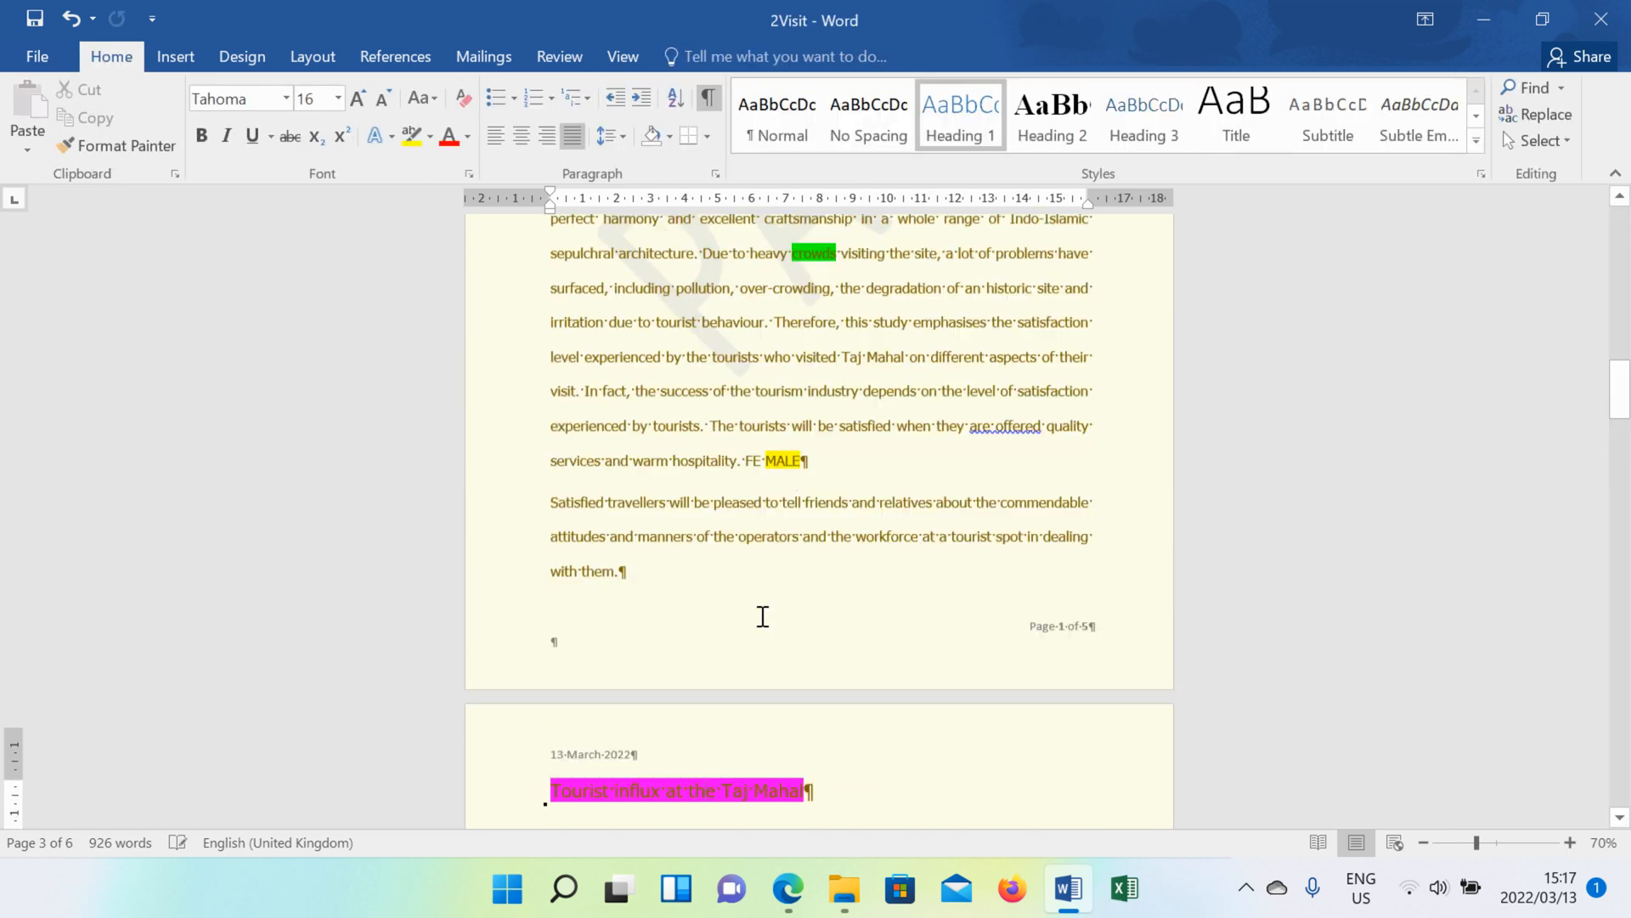
scroll(756, 595, up, 10)
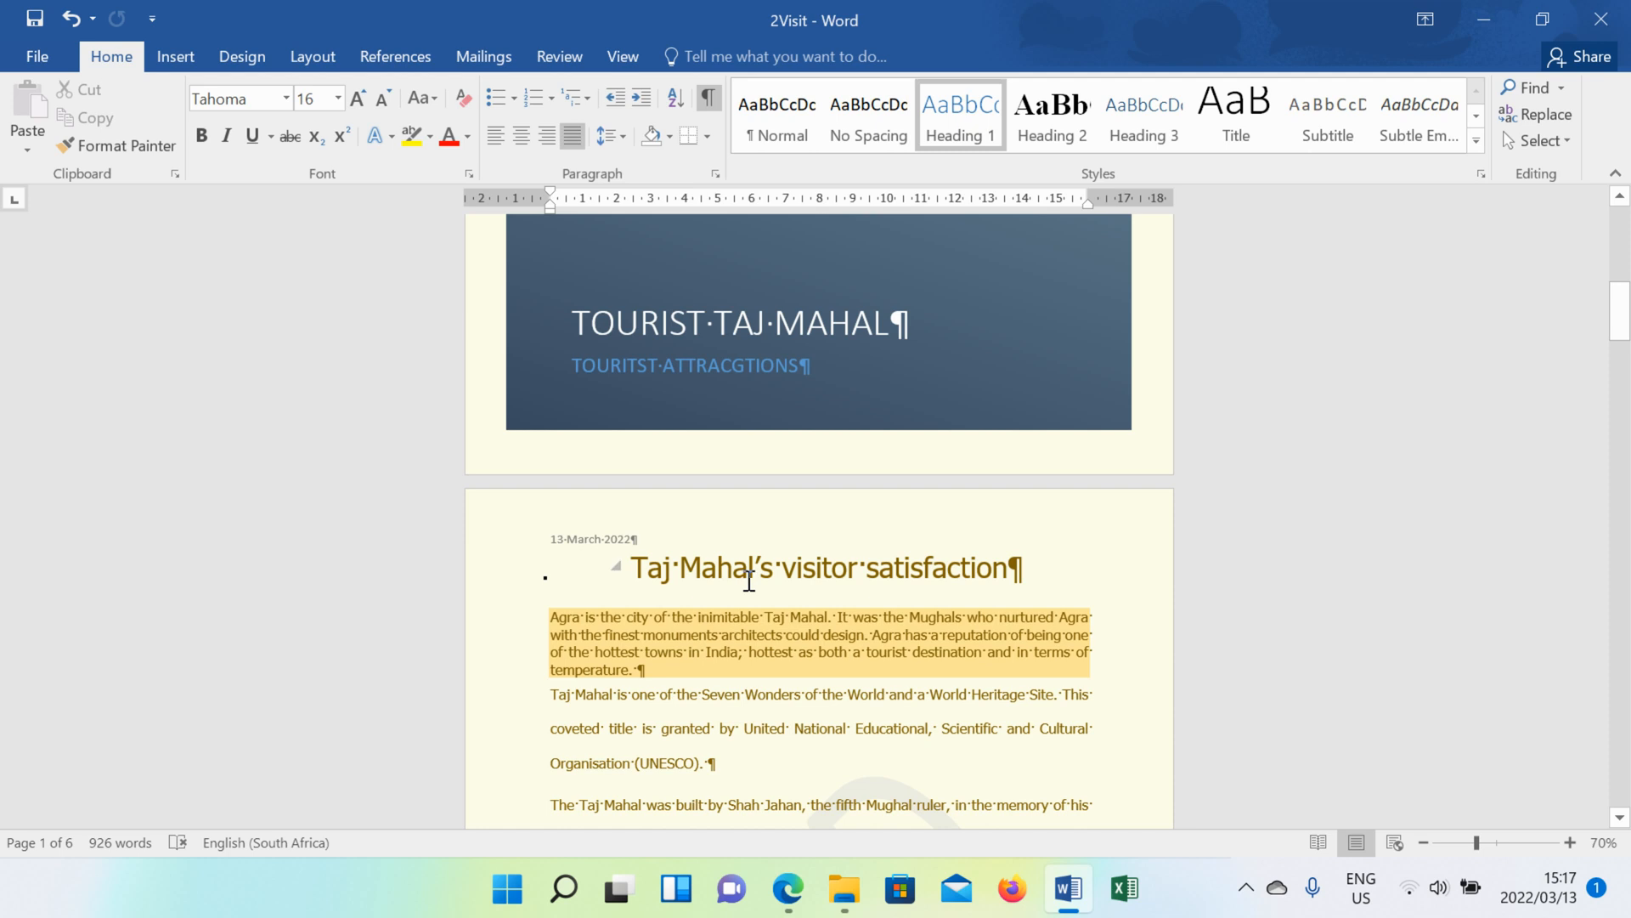
drag(633, 562, 994, 567)
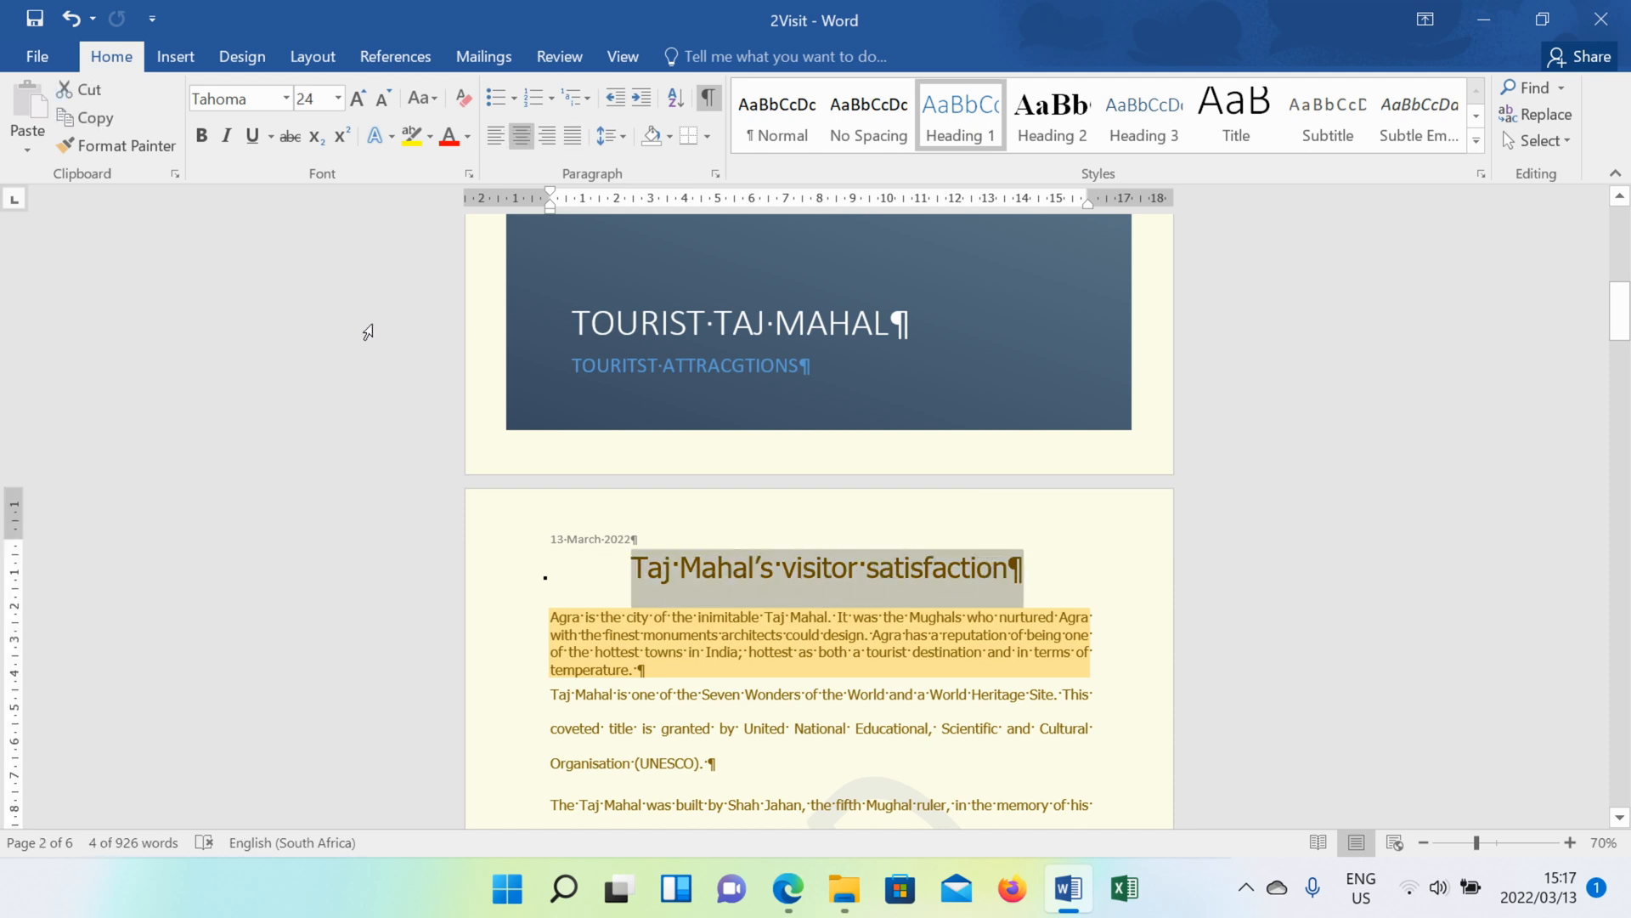
click(708, 138)
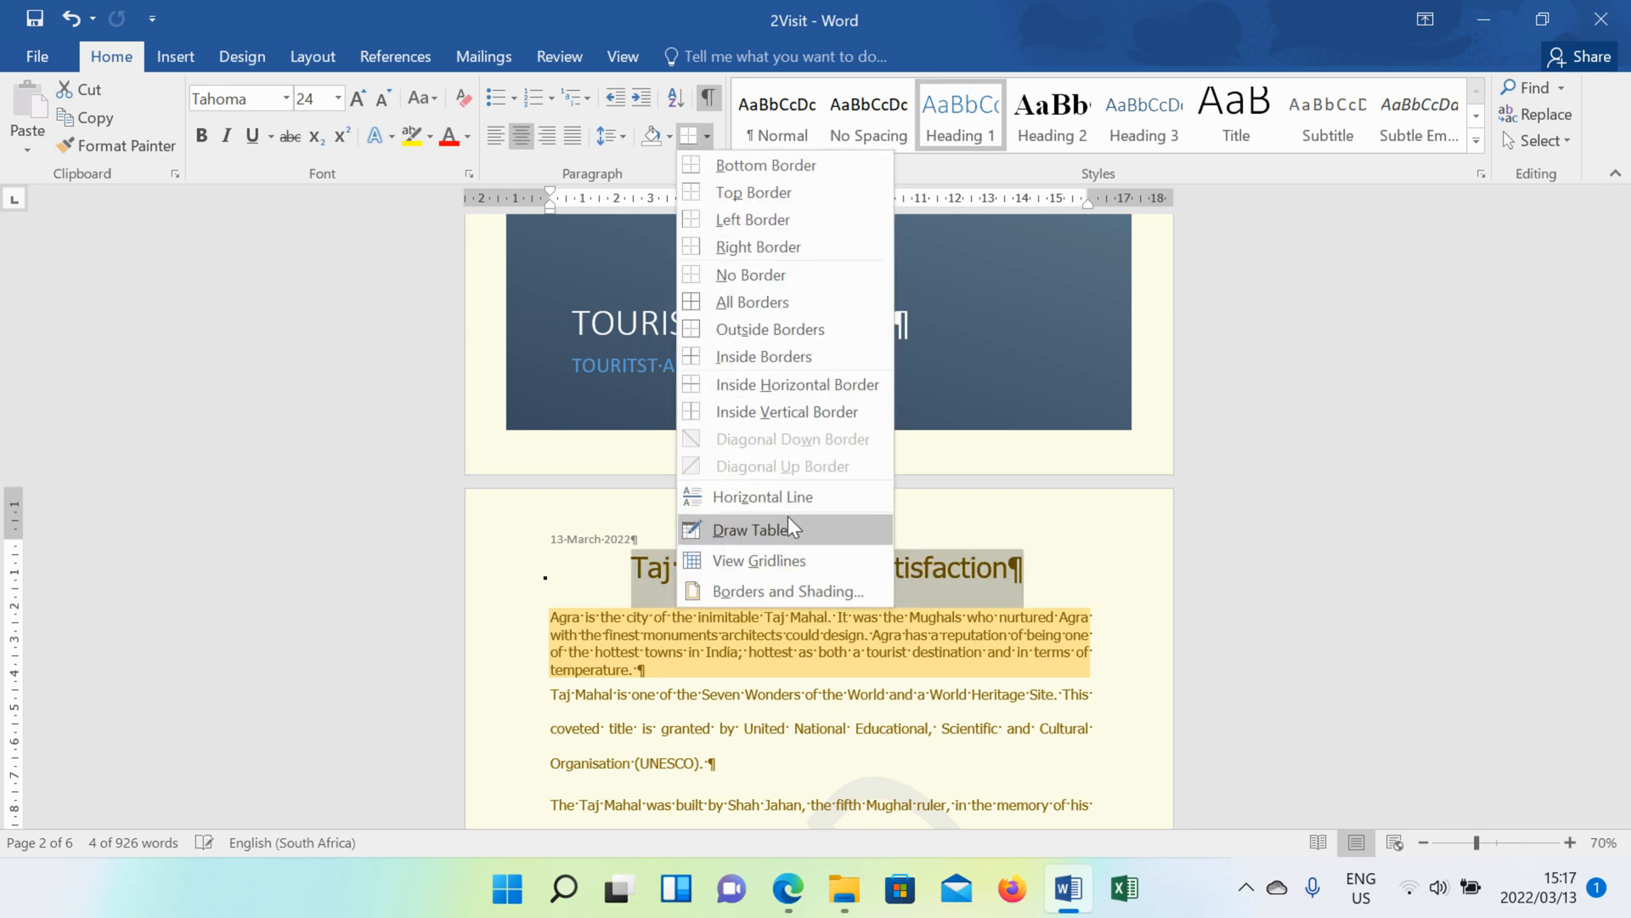
click(636, 676)
Step: Add a left border to the highlighted paragraph beginning "Agra is the city" below the heading
mouse_move(641, 675)
mouse_down()
mouse_move(578, 651)
mouse_move(550, 616)
mouse_up()
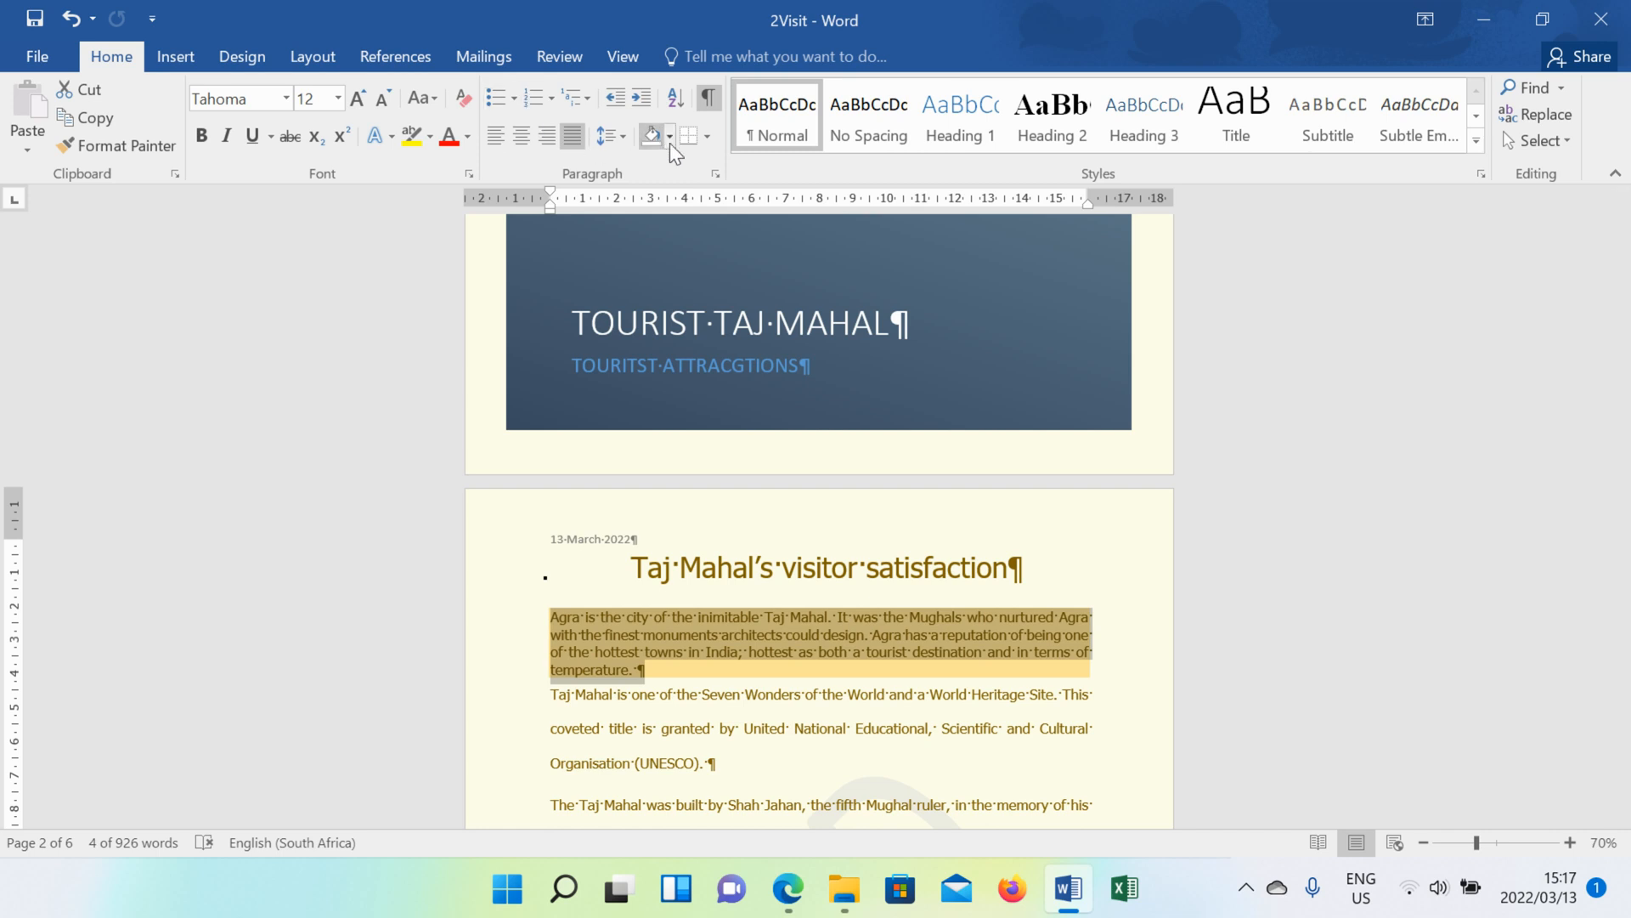
click(710, 140)
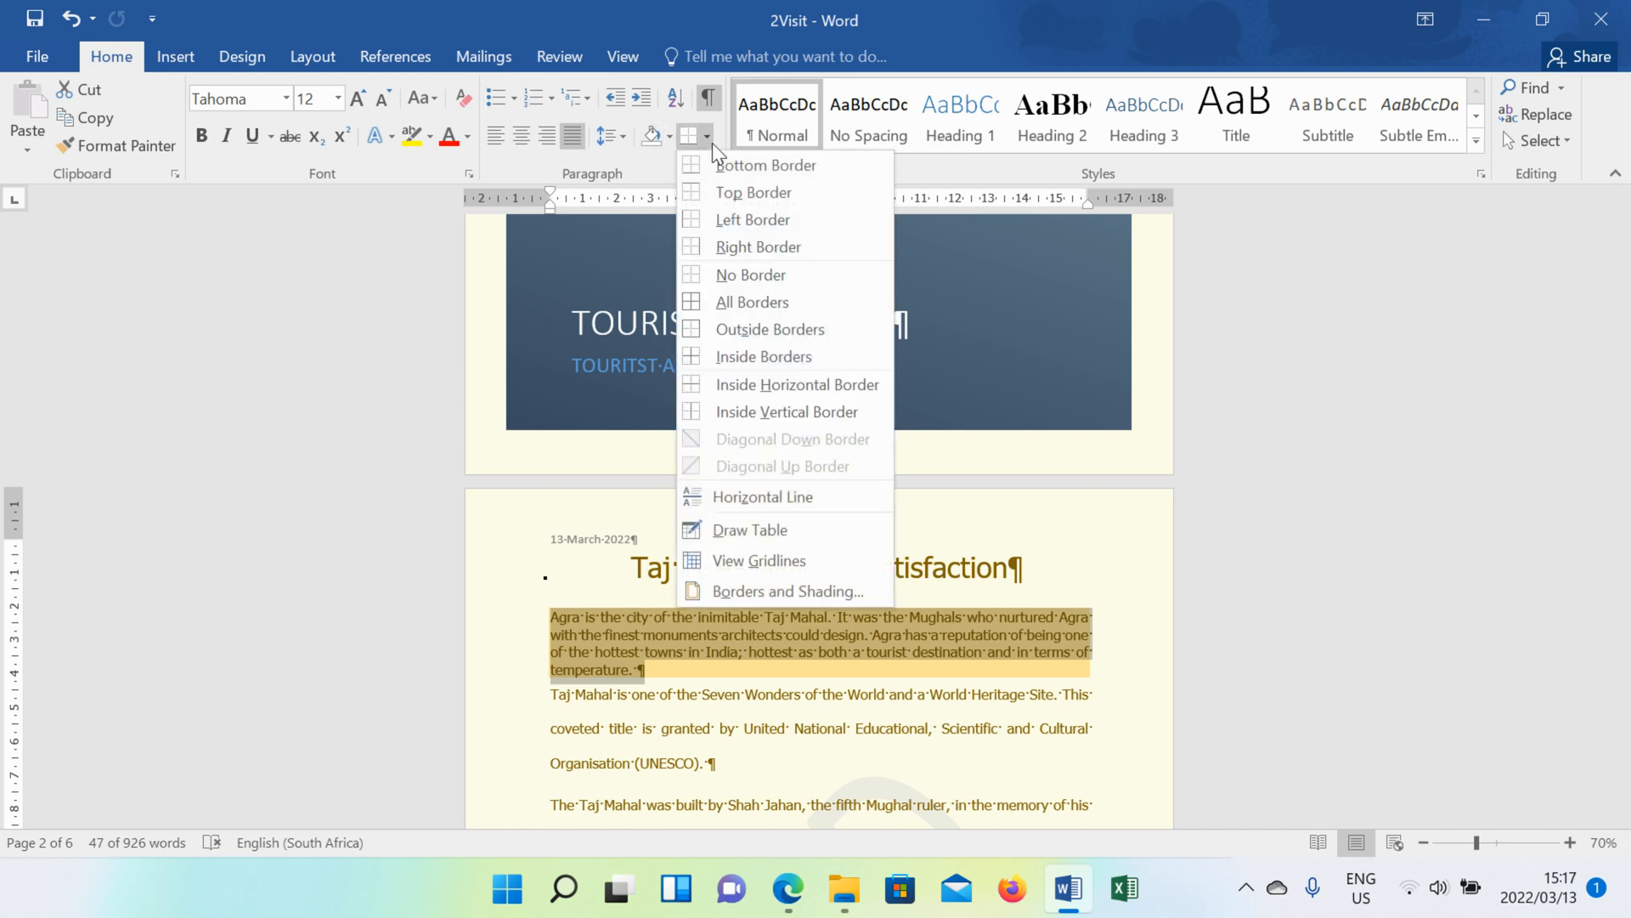
click(696, 221)
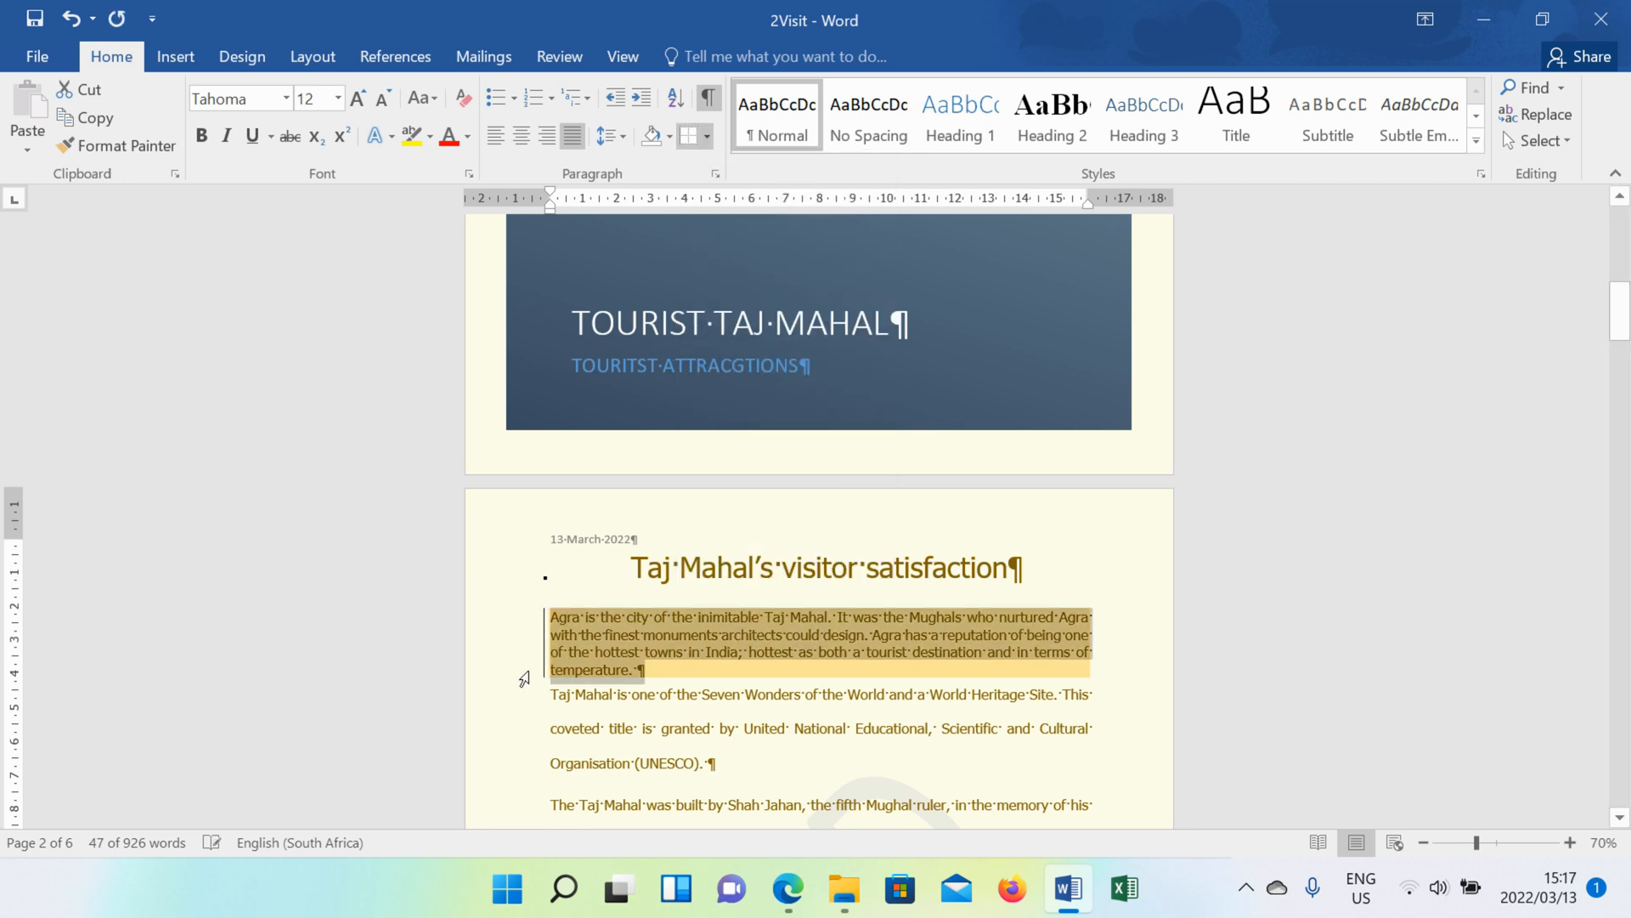
click(181, 61)
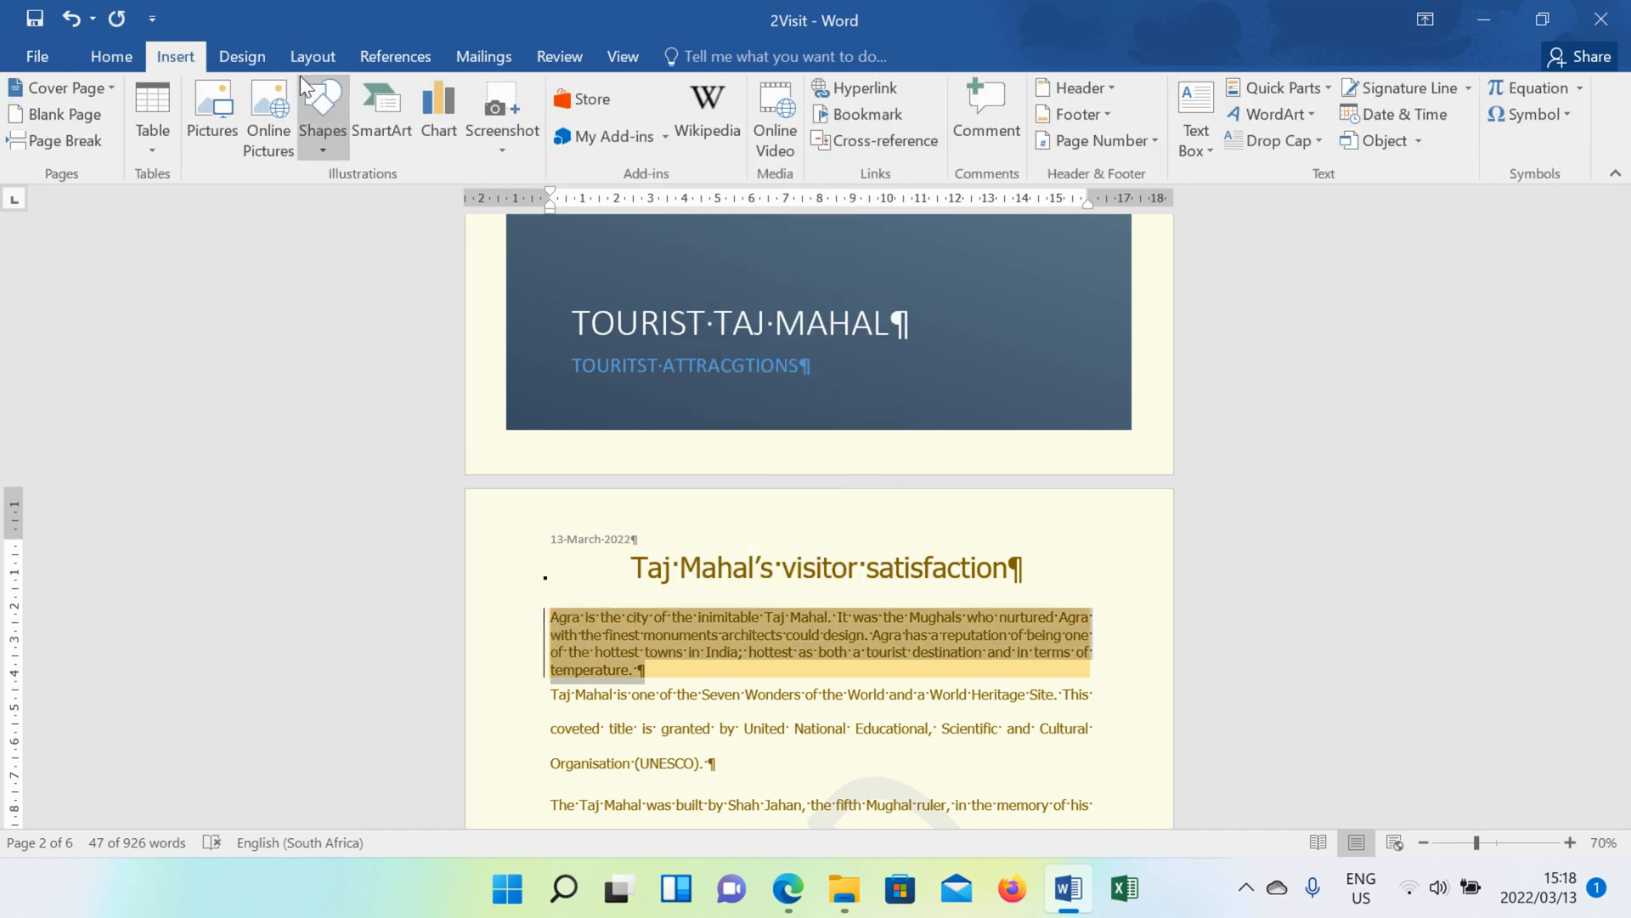
click(595, 696)
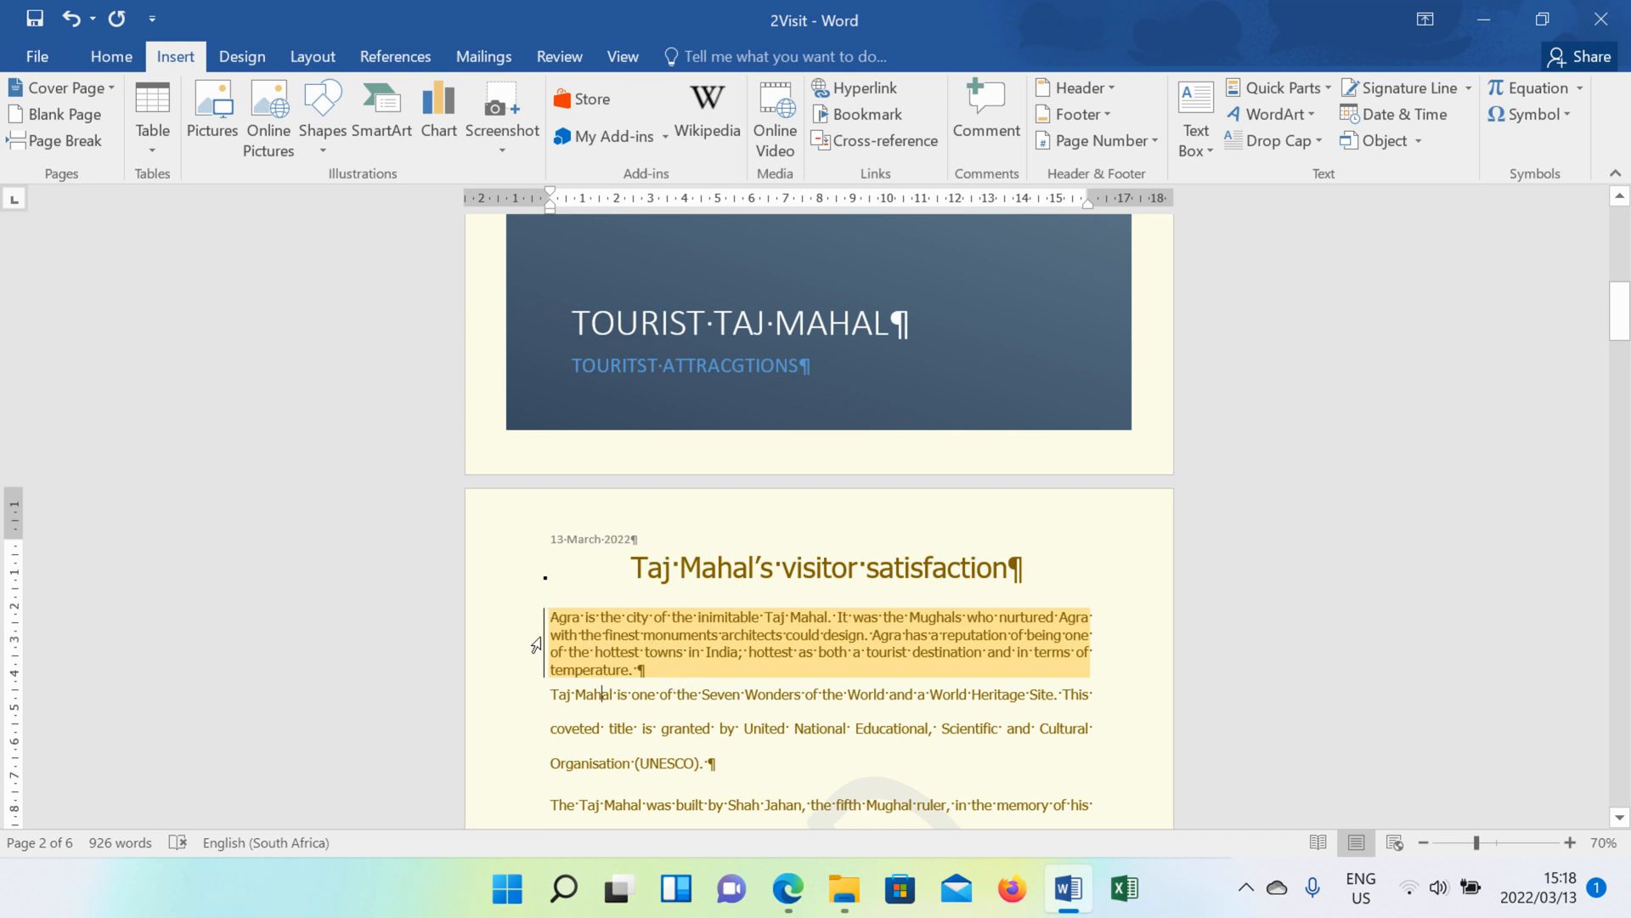
Step: Try a bottom border on only the text of the "Taj Mahal's visitor satisfaction" heading and undo it
drag(633, 566, 1000, 586)
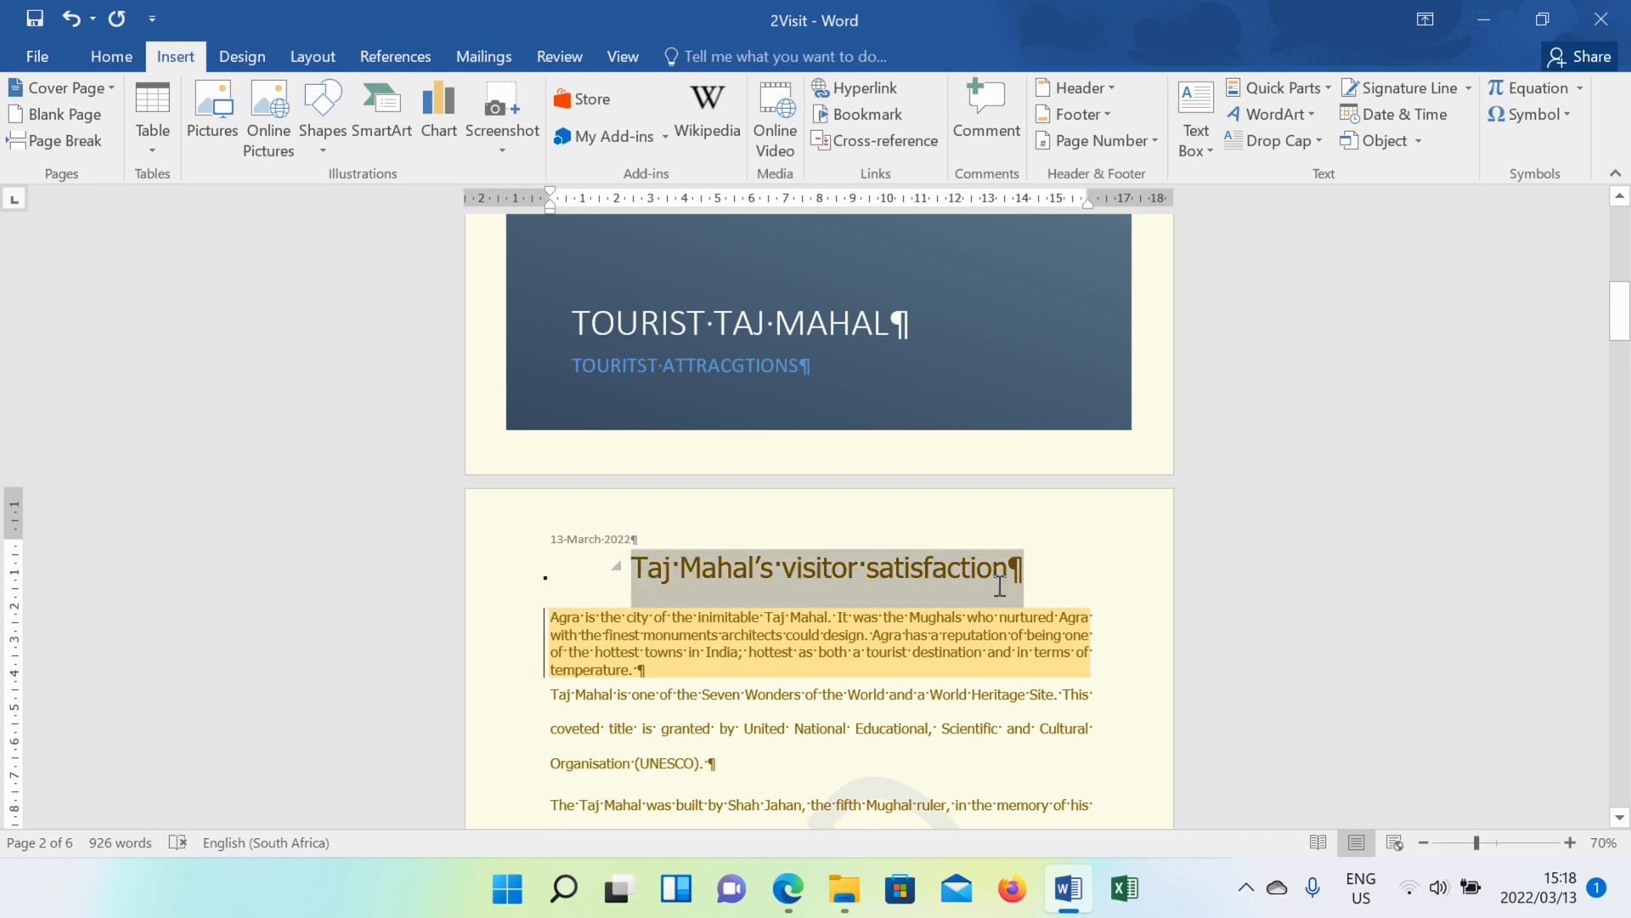
click(110, 53)
click(709, 139)
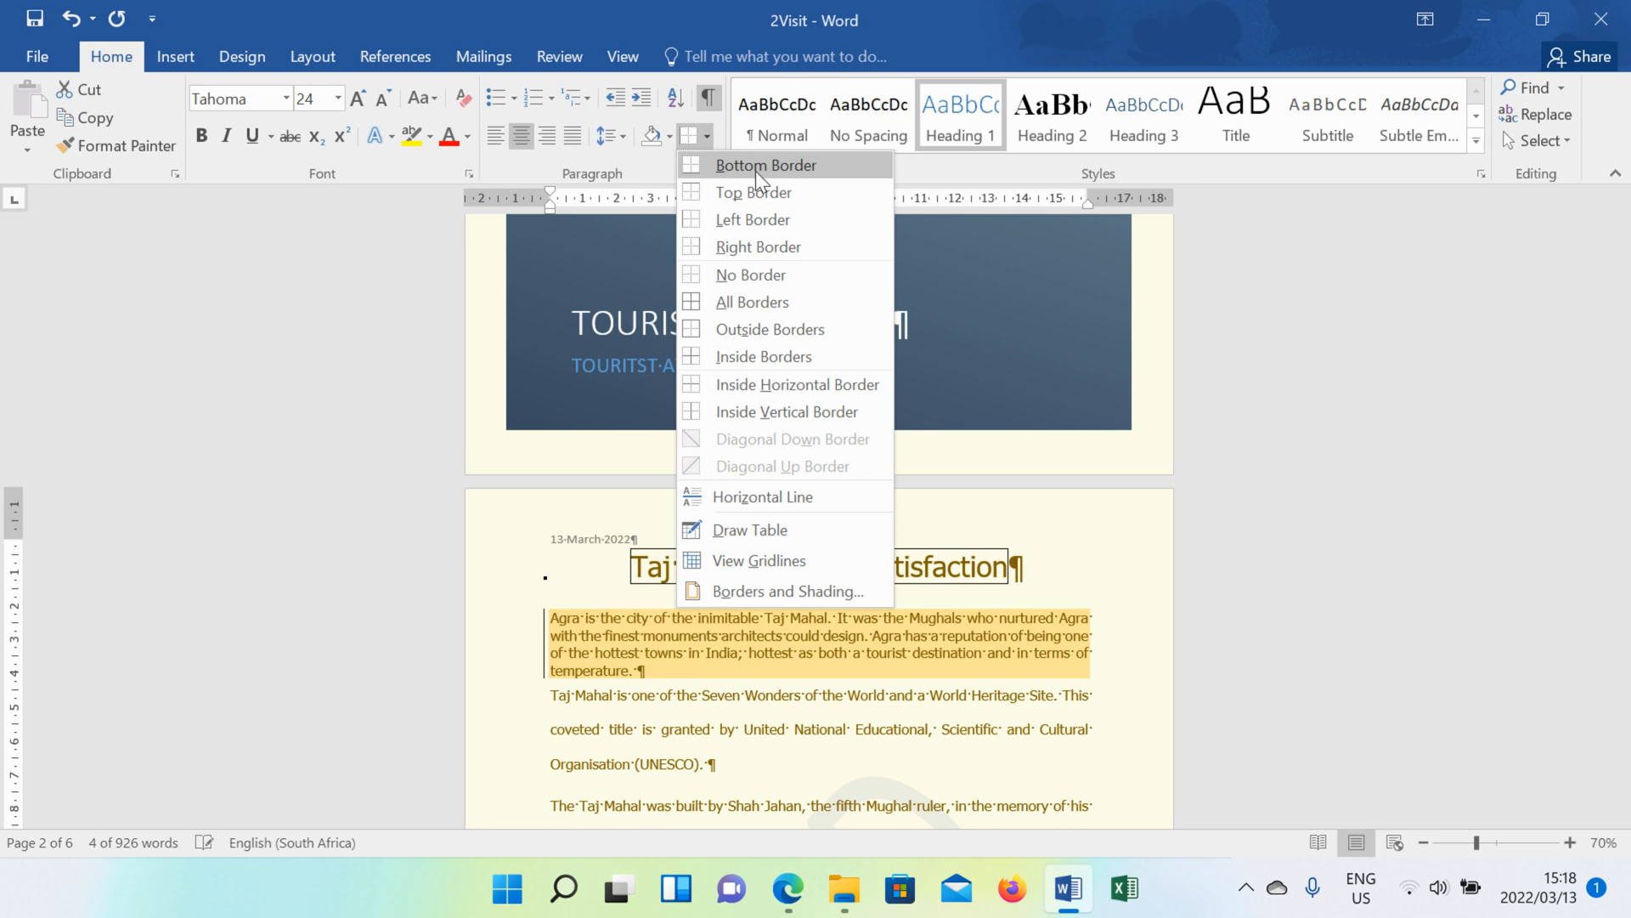
click(756, 168)
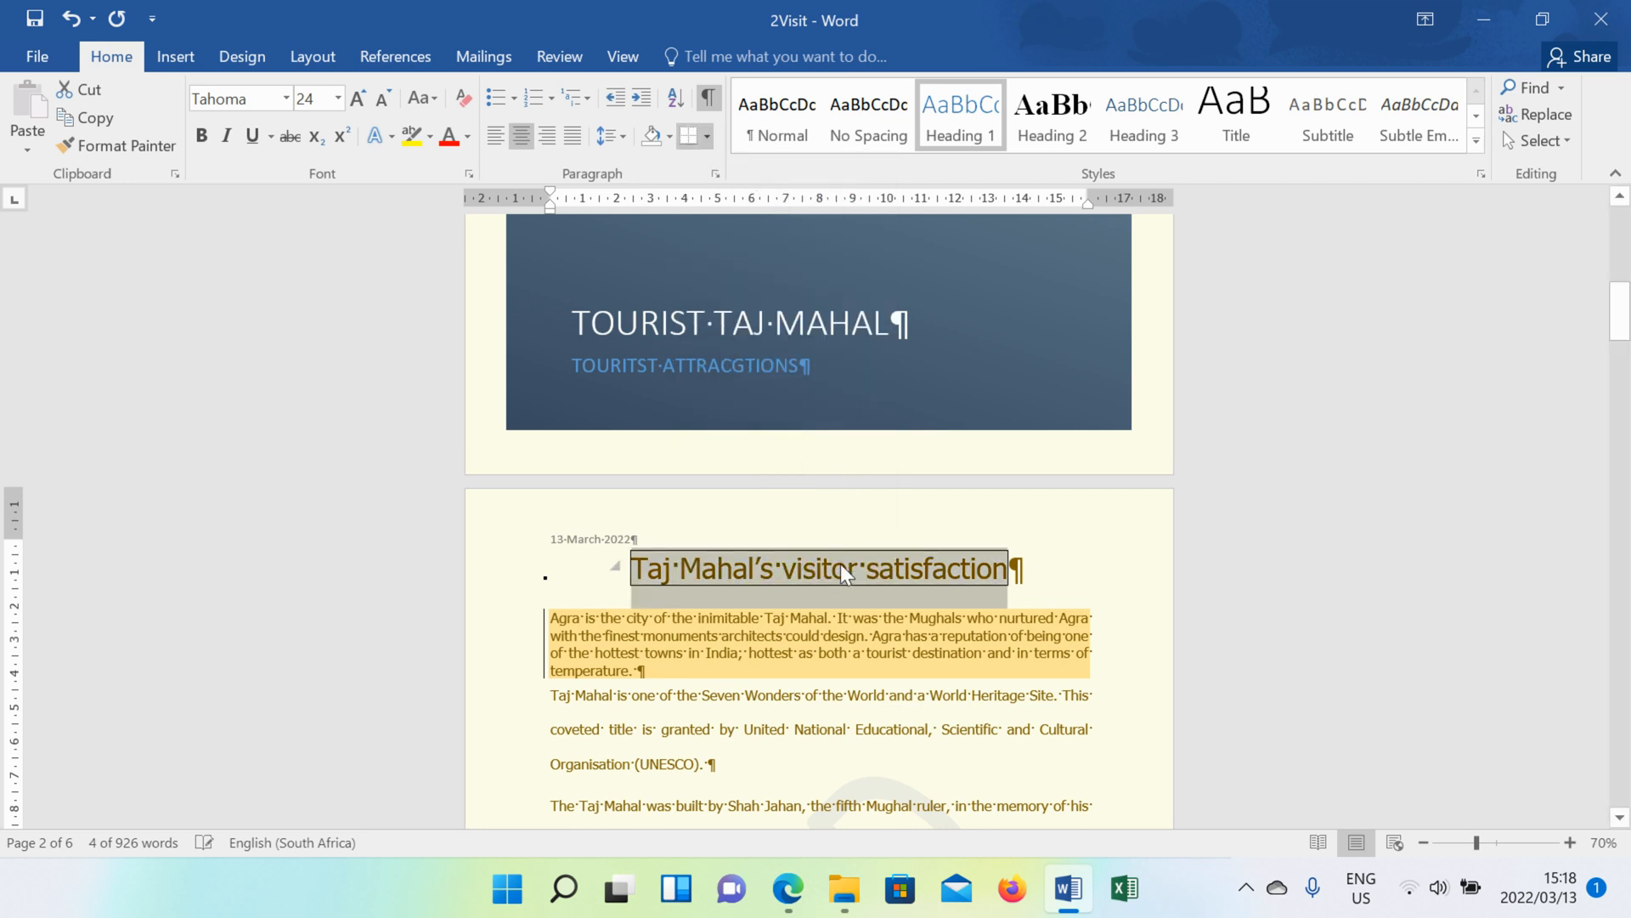
key(ctrl+z)
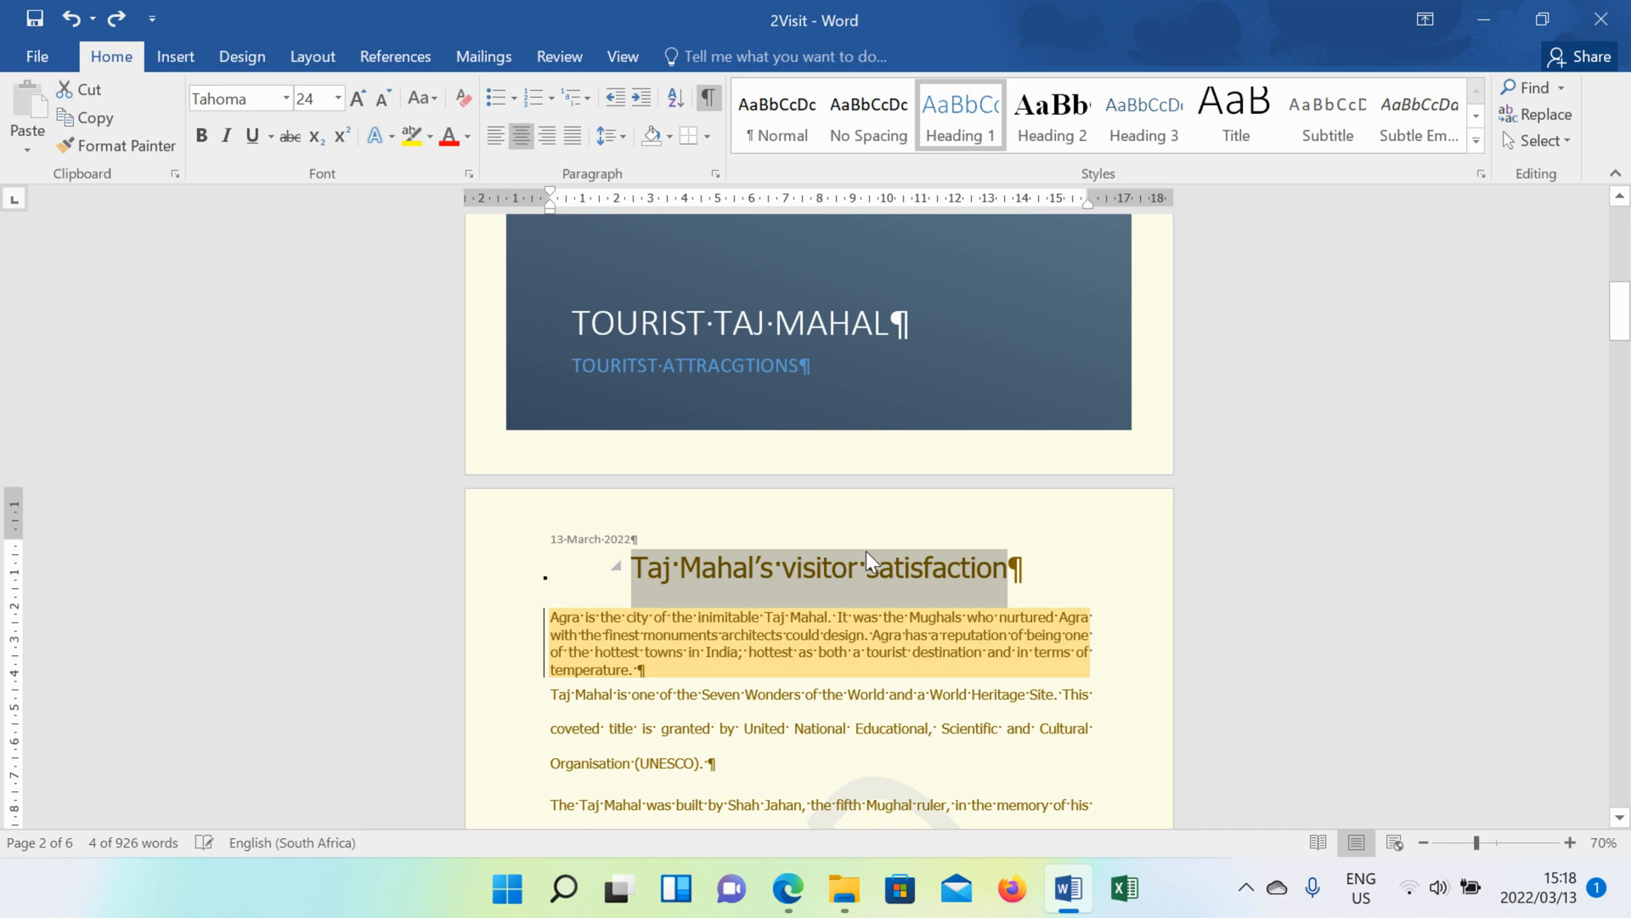
Step: Select the whole "Taj Mahal's visitor satisfaction" heading including its paragraph mark and apply a bottom border
click(865, 552)
drag(1009, 571, 651, 565)
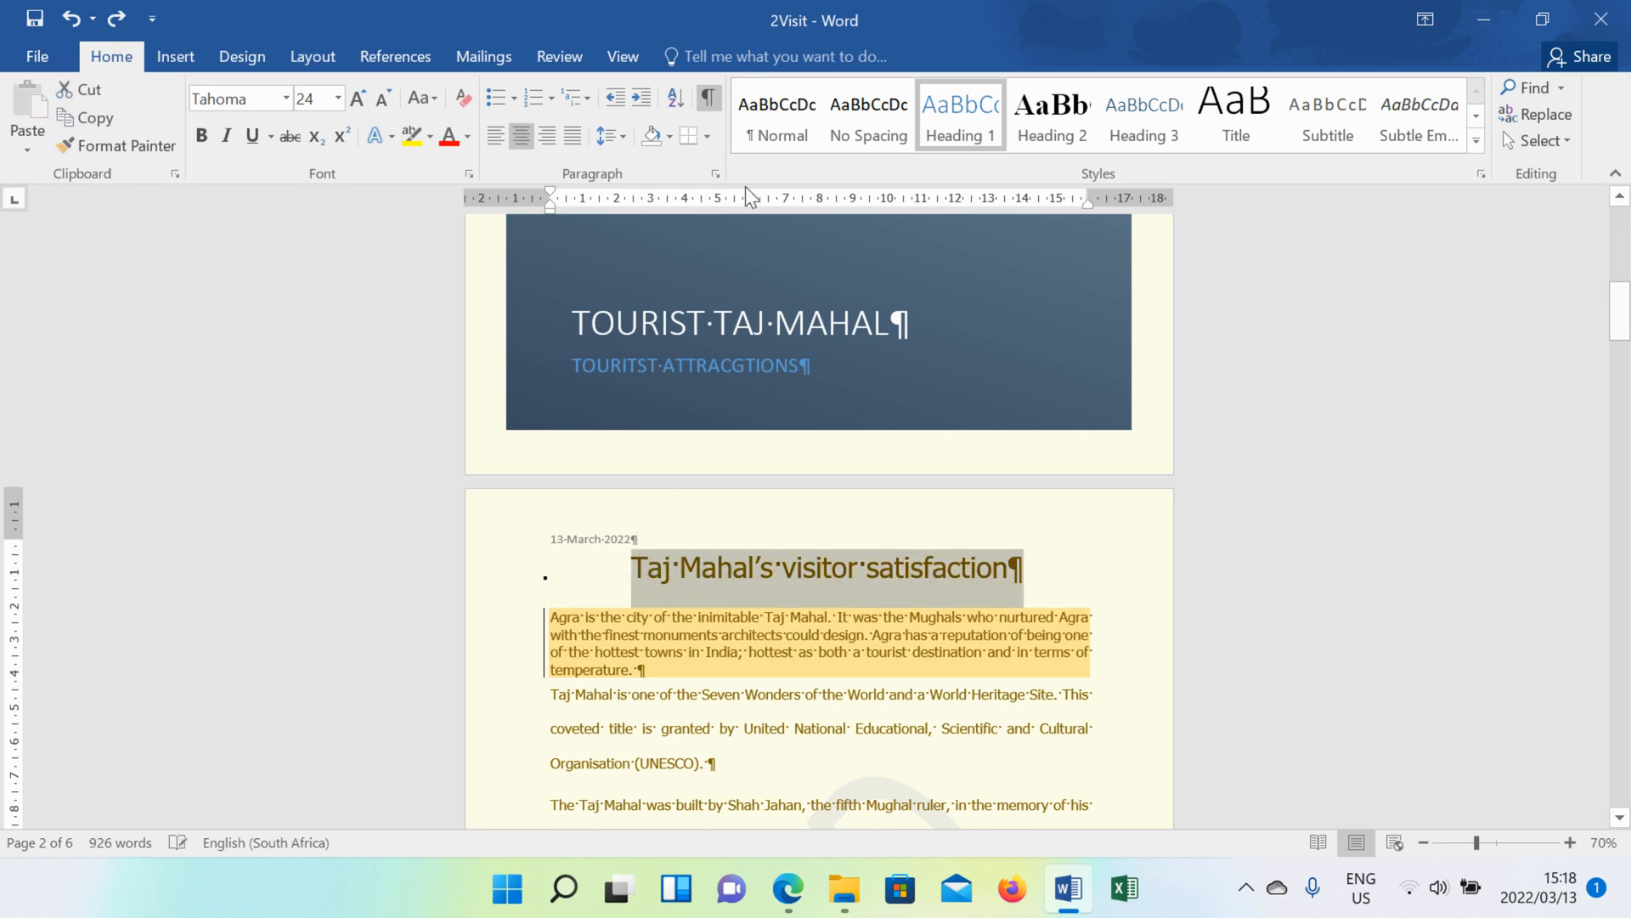
click(705, 138)
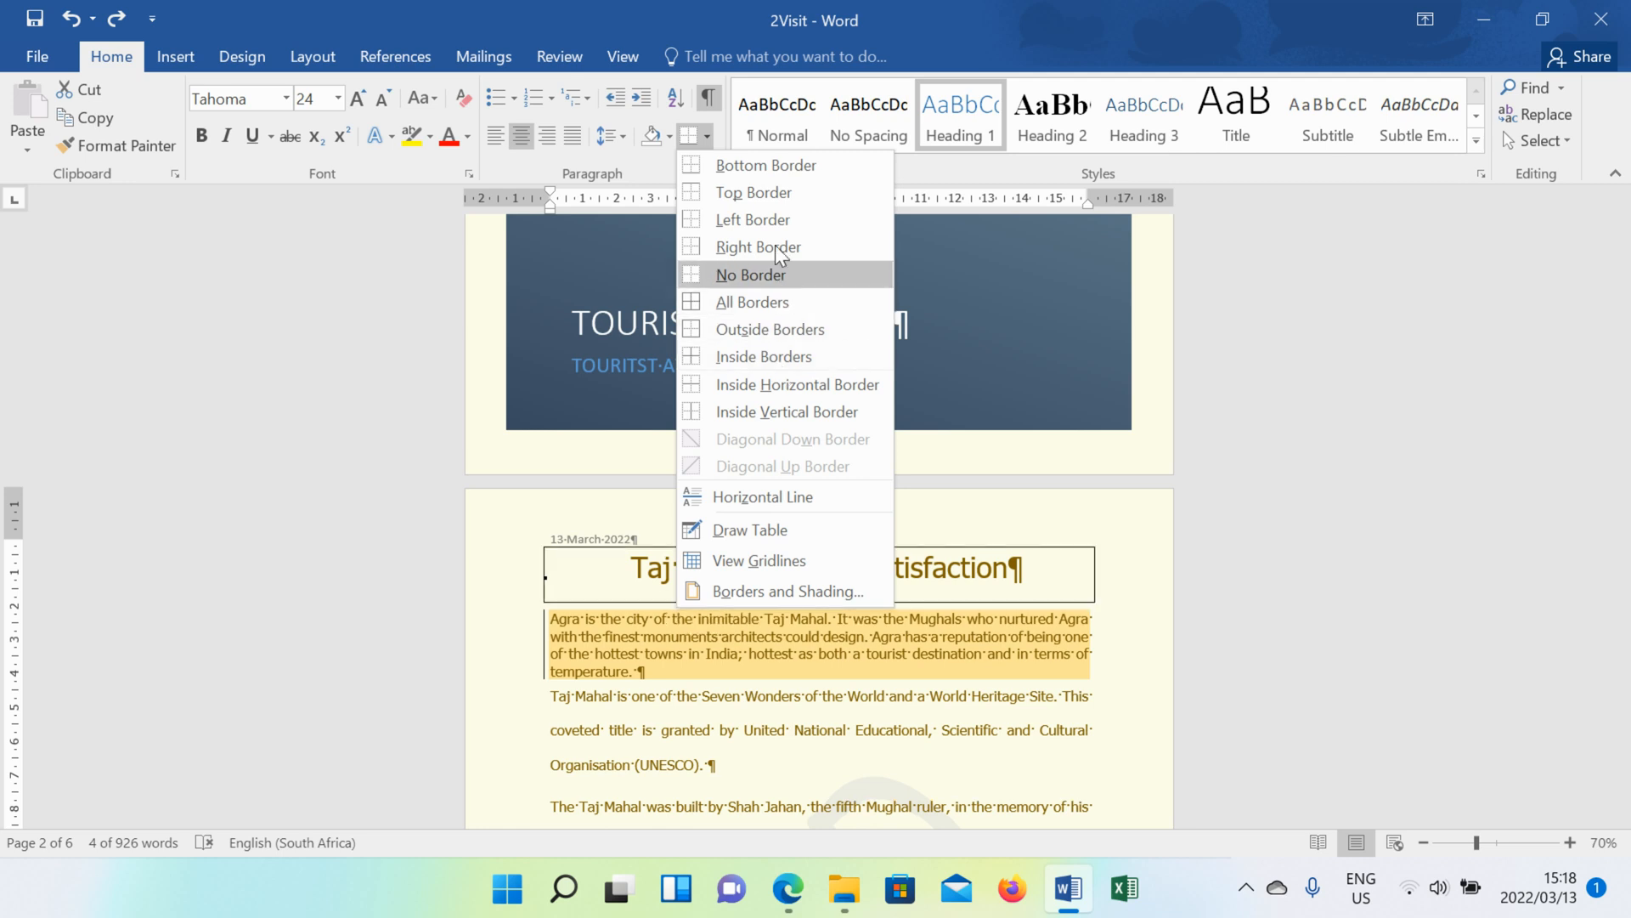
click(752, 166)
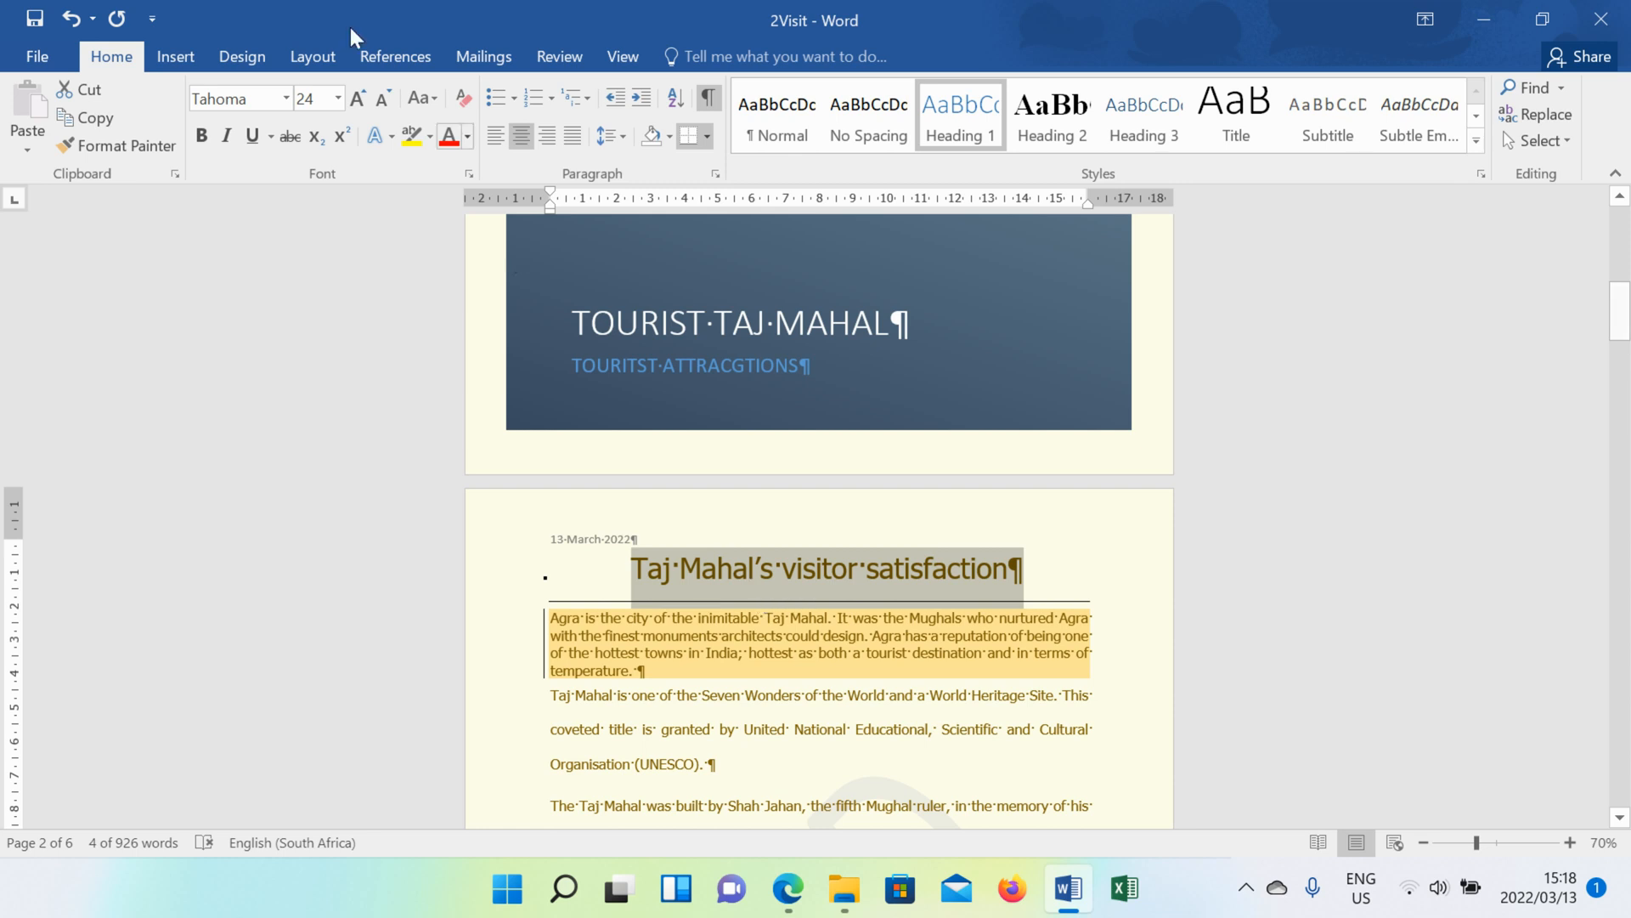
Step: Extend the heading's bottom border to both page edges by moving its indents outward, with the left indent at about -2,5 cm
mouse_move(551, 193)
mouse_down()
mouse_move(483, 187)
mouse_move(542, 212)
mouse_move(497, 210)
mouse_move(510, 206)
mouse_up()
drag(1089, 204, 1178, 201)
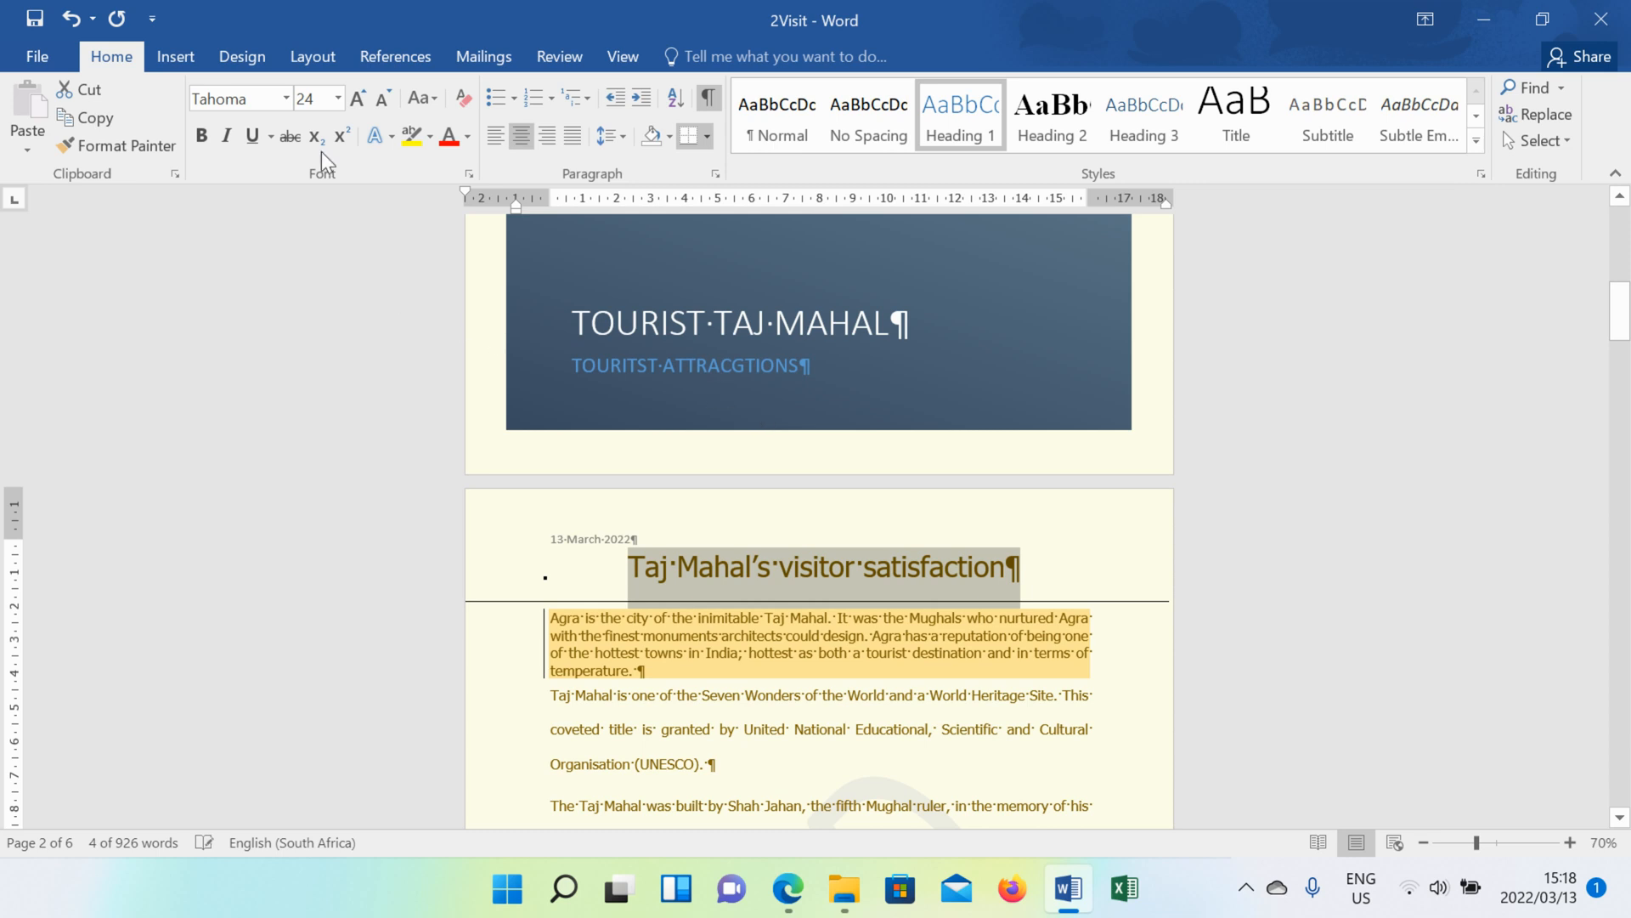
click(715, 173)
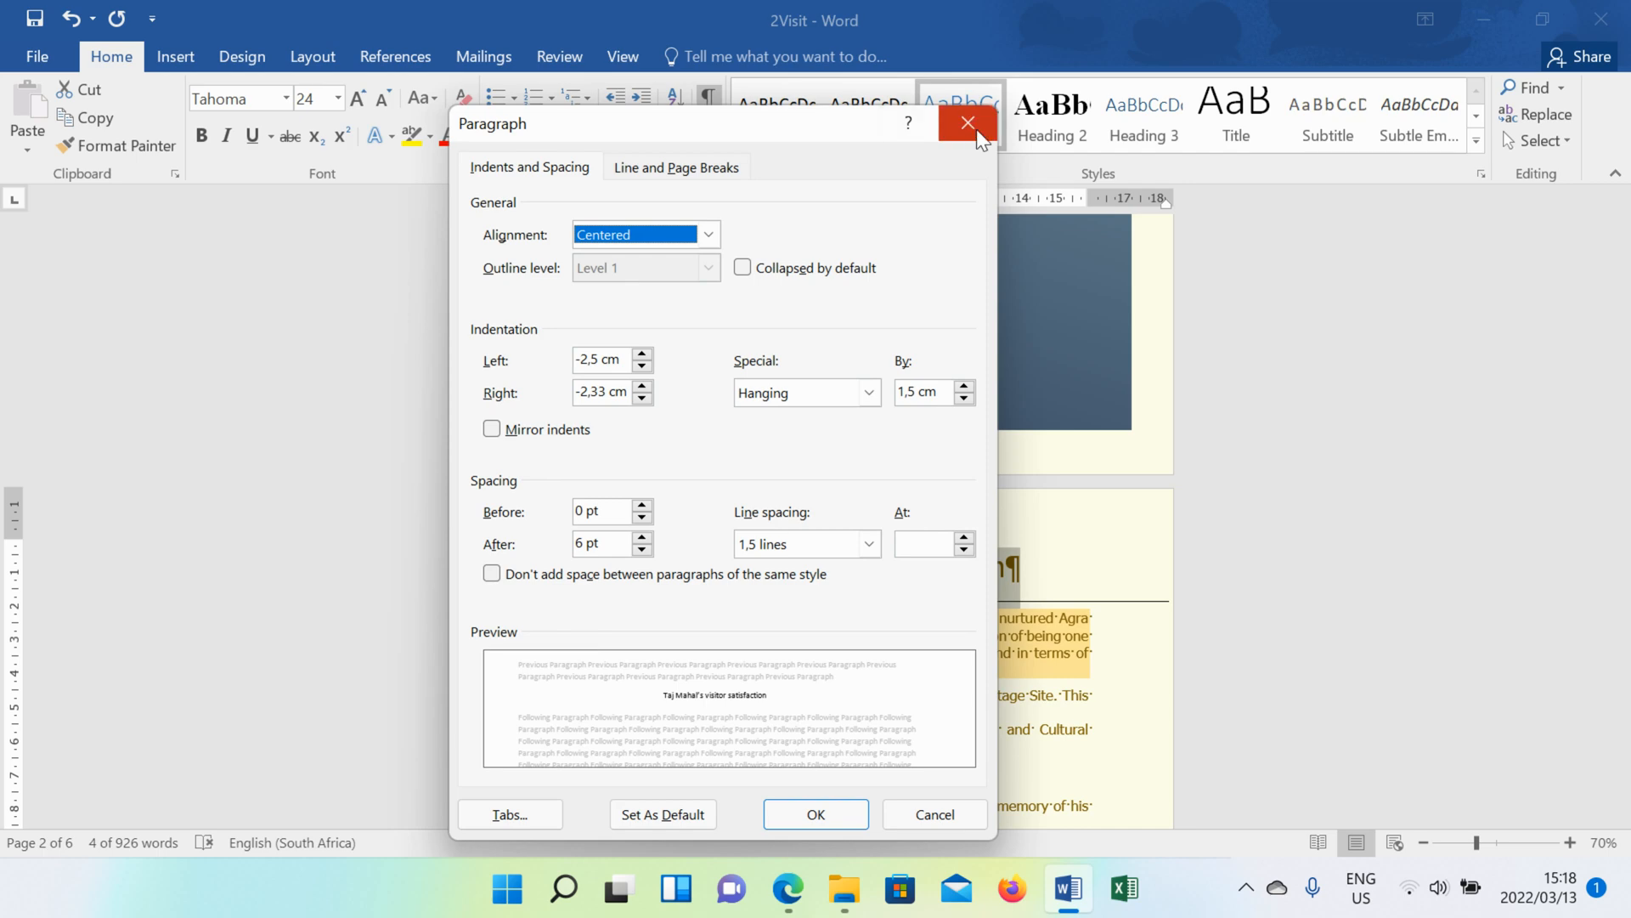
click(969, 123)
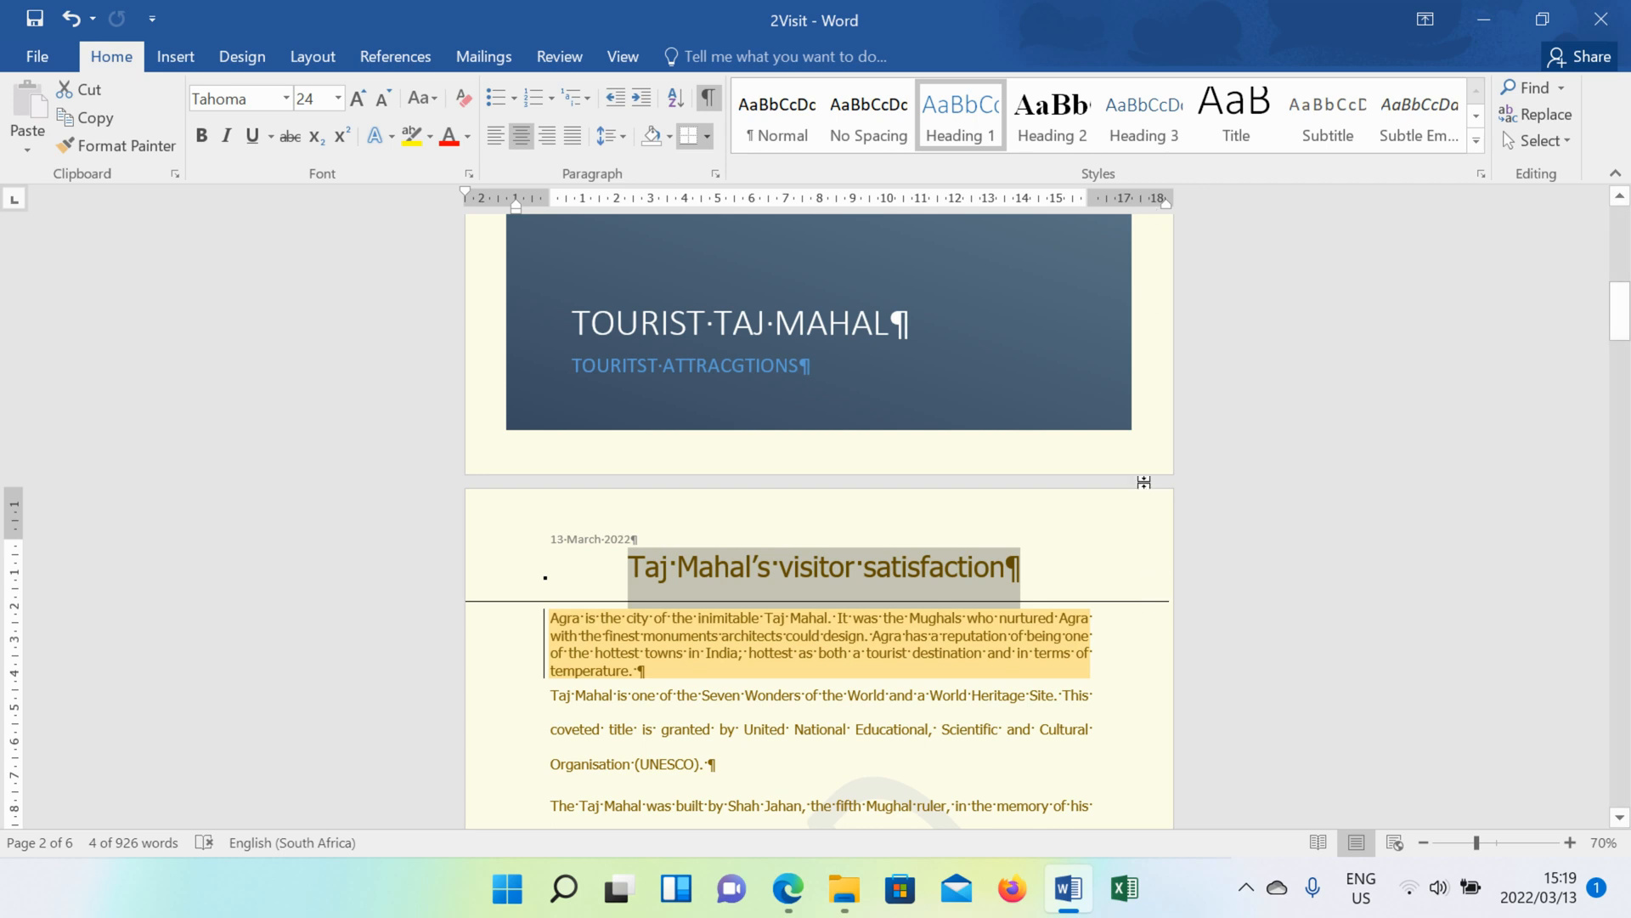
drag(1165, 202, 1186, 201)
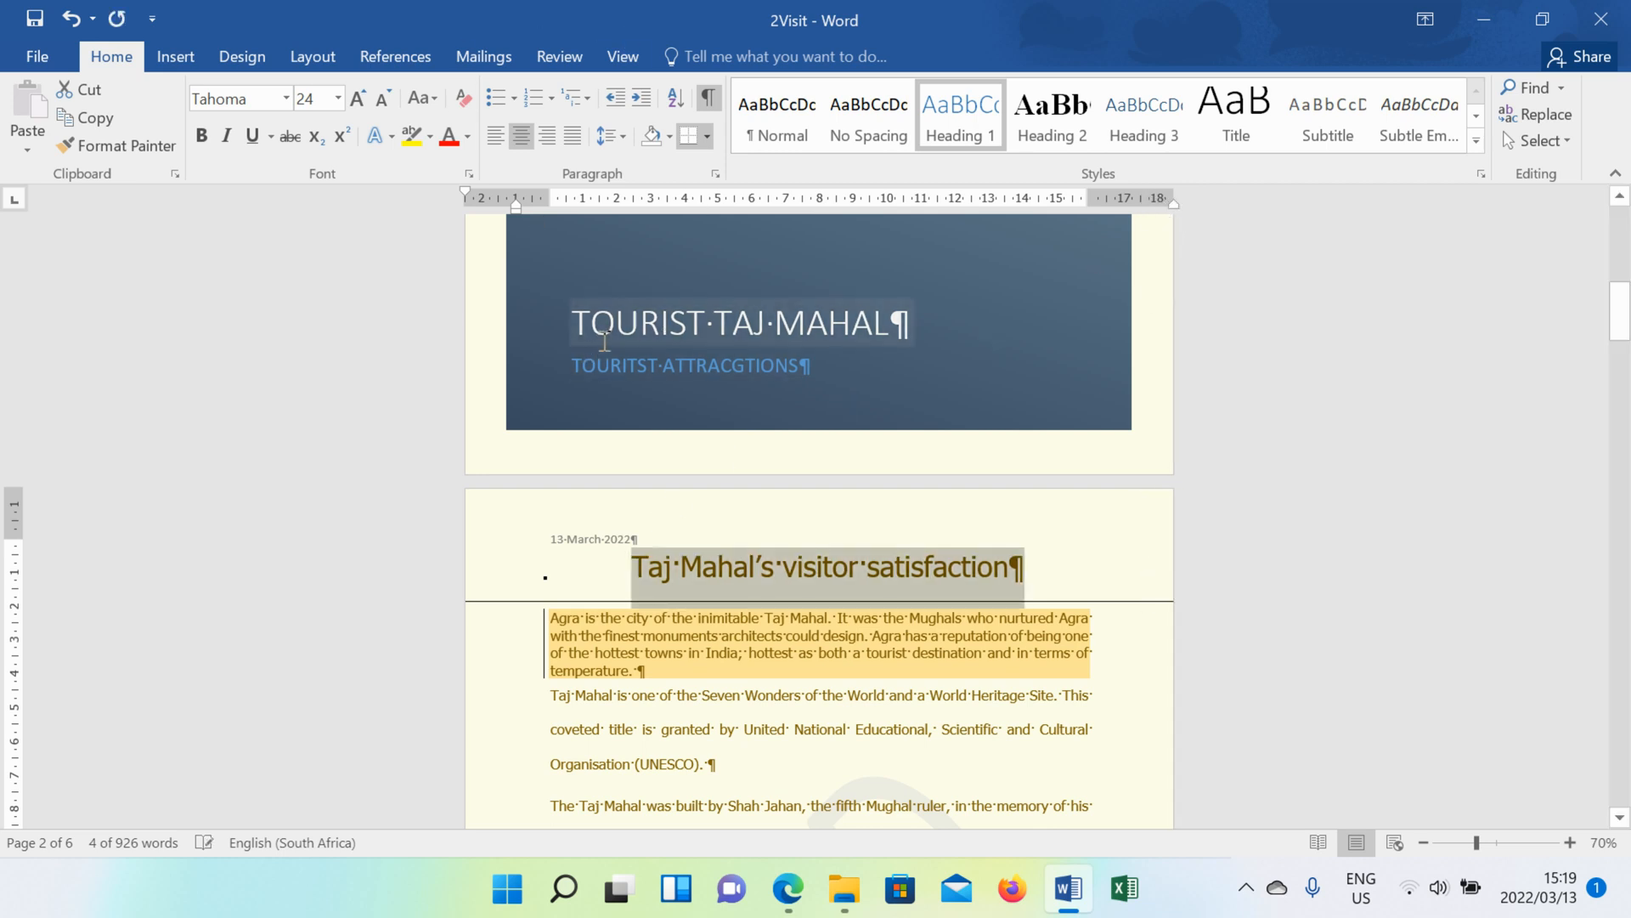
click(621, 56)
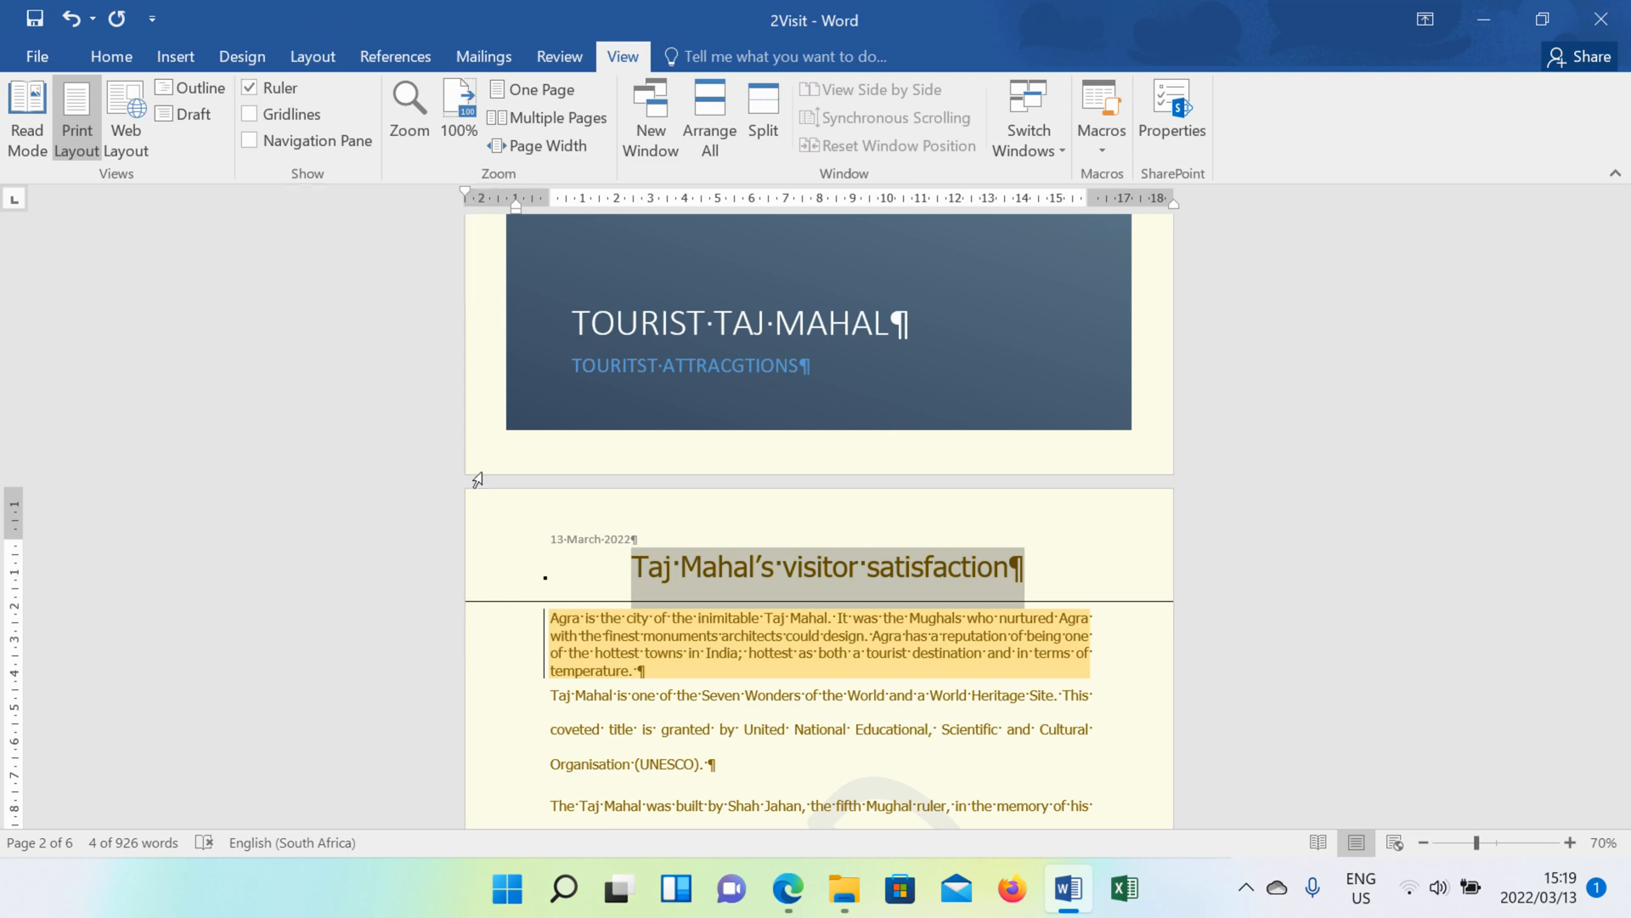
Step: Insert an empty paragraph directly below the "Tourist influx at the Taj Mahal" heading on page 3
scroll(805, 556, down, 6)
scroll(805, 557, down, 9)
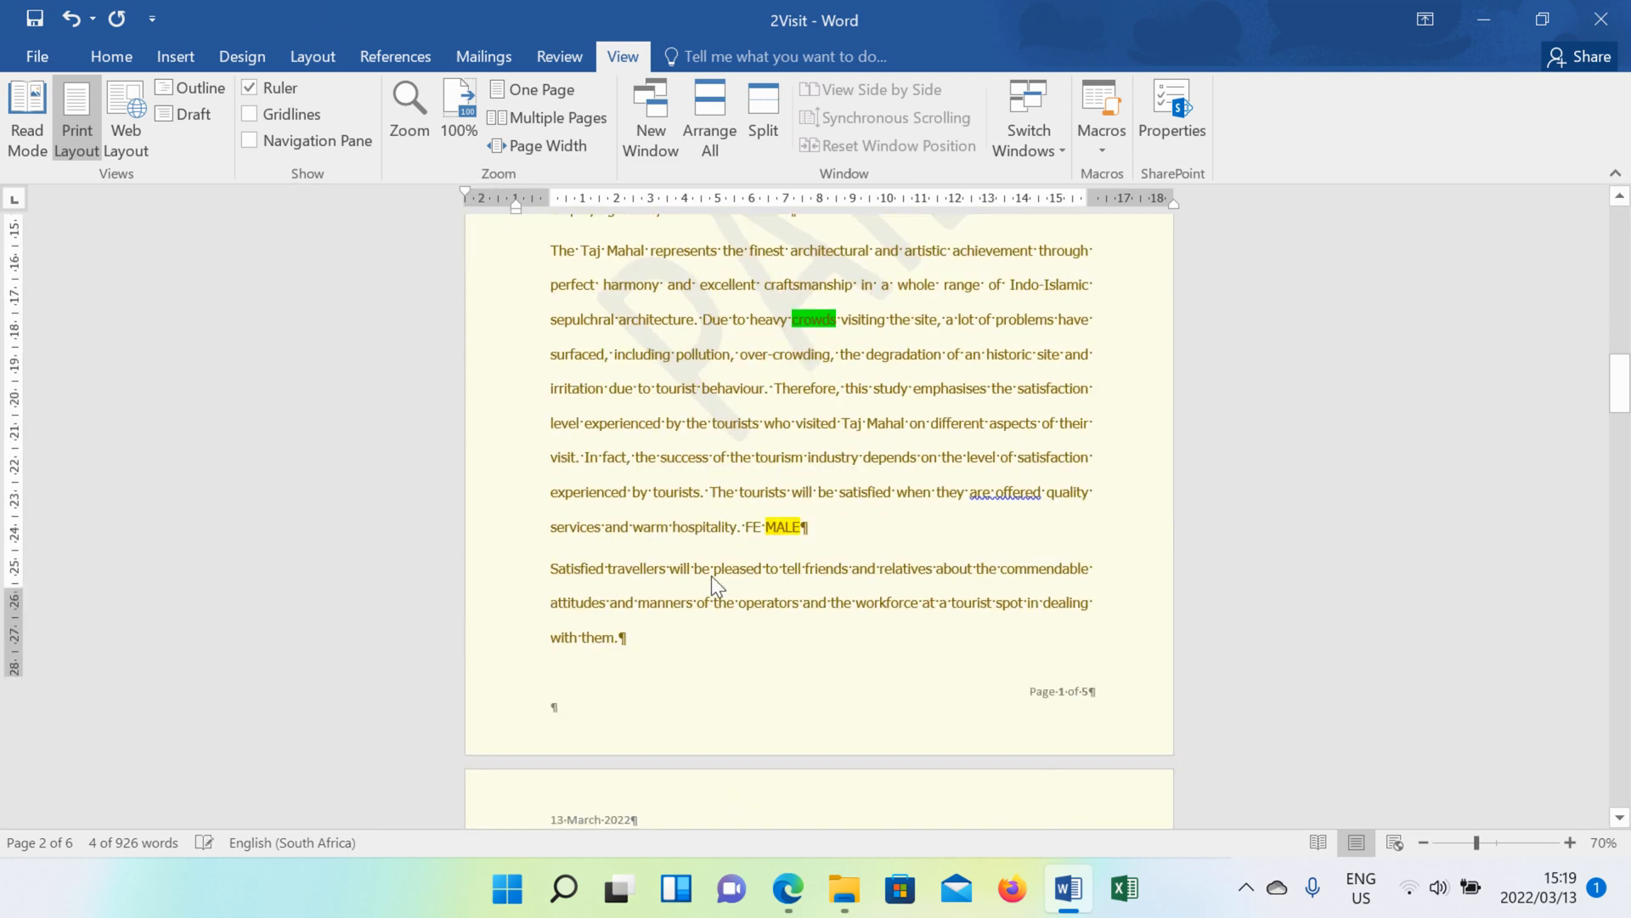
click(843, 367)
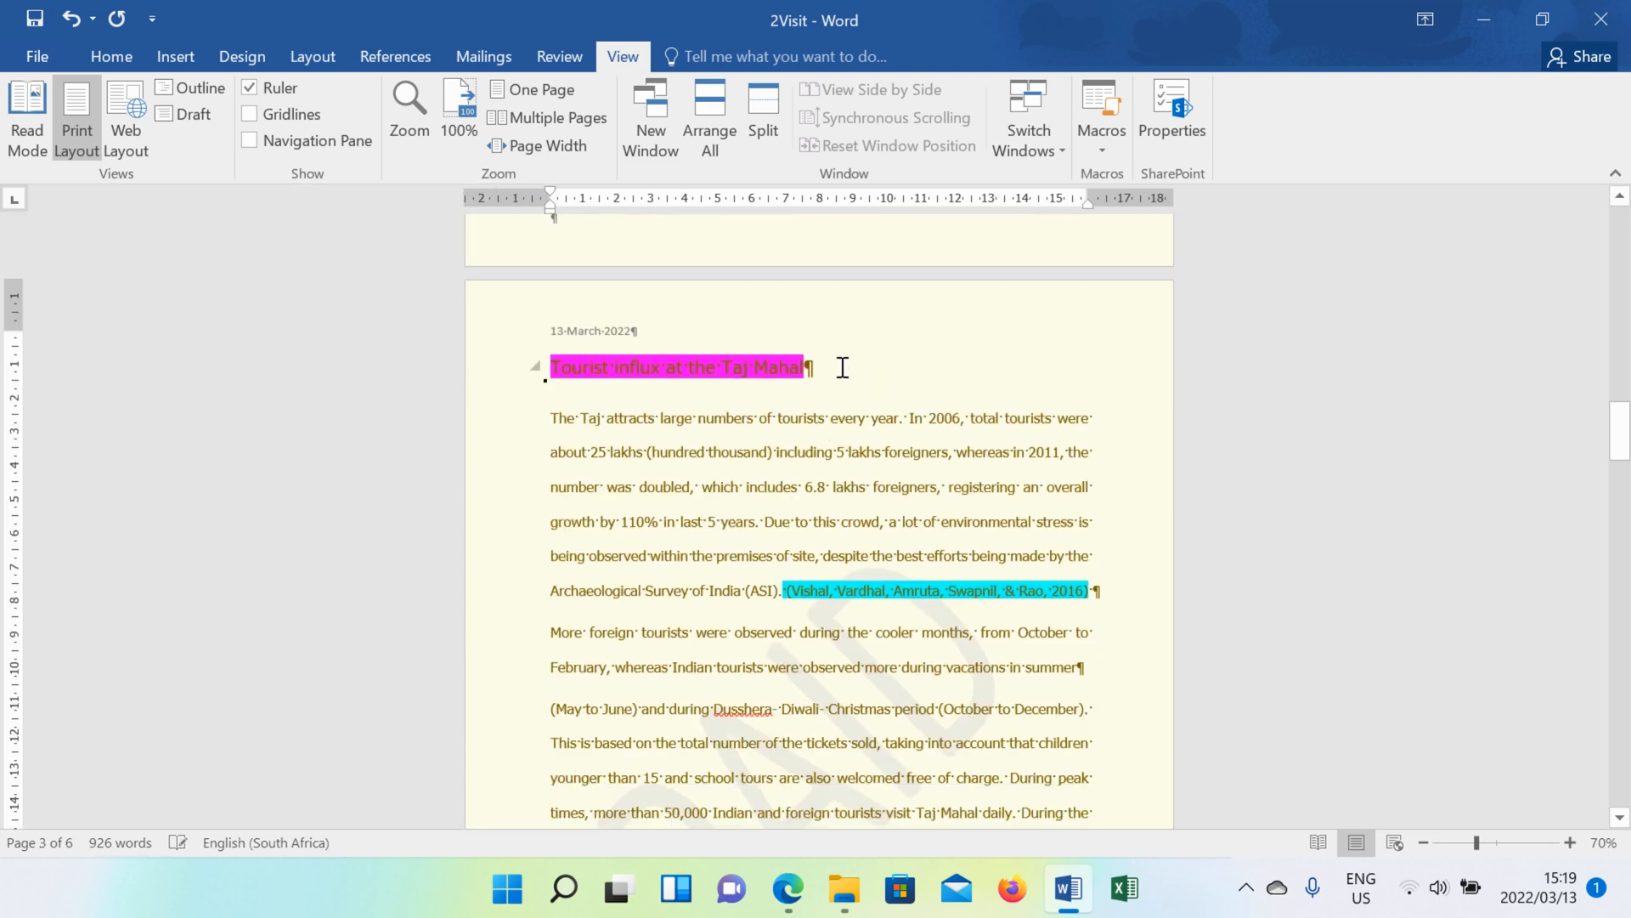
key(Return)
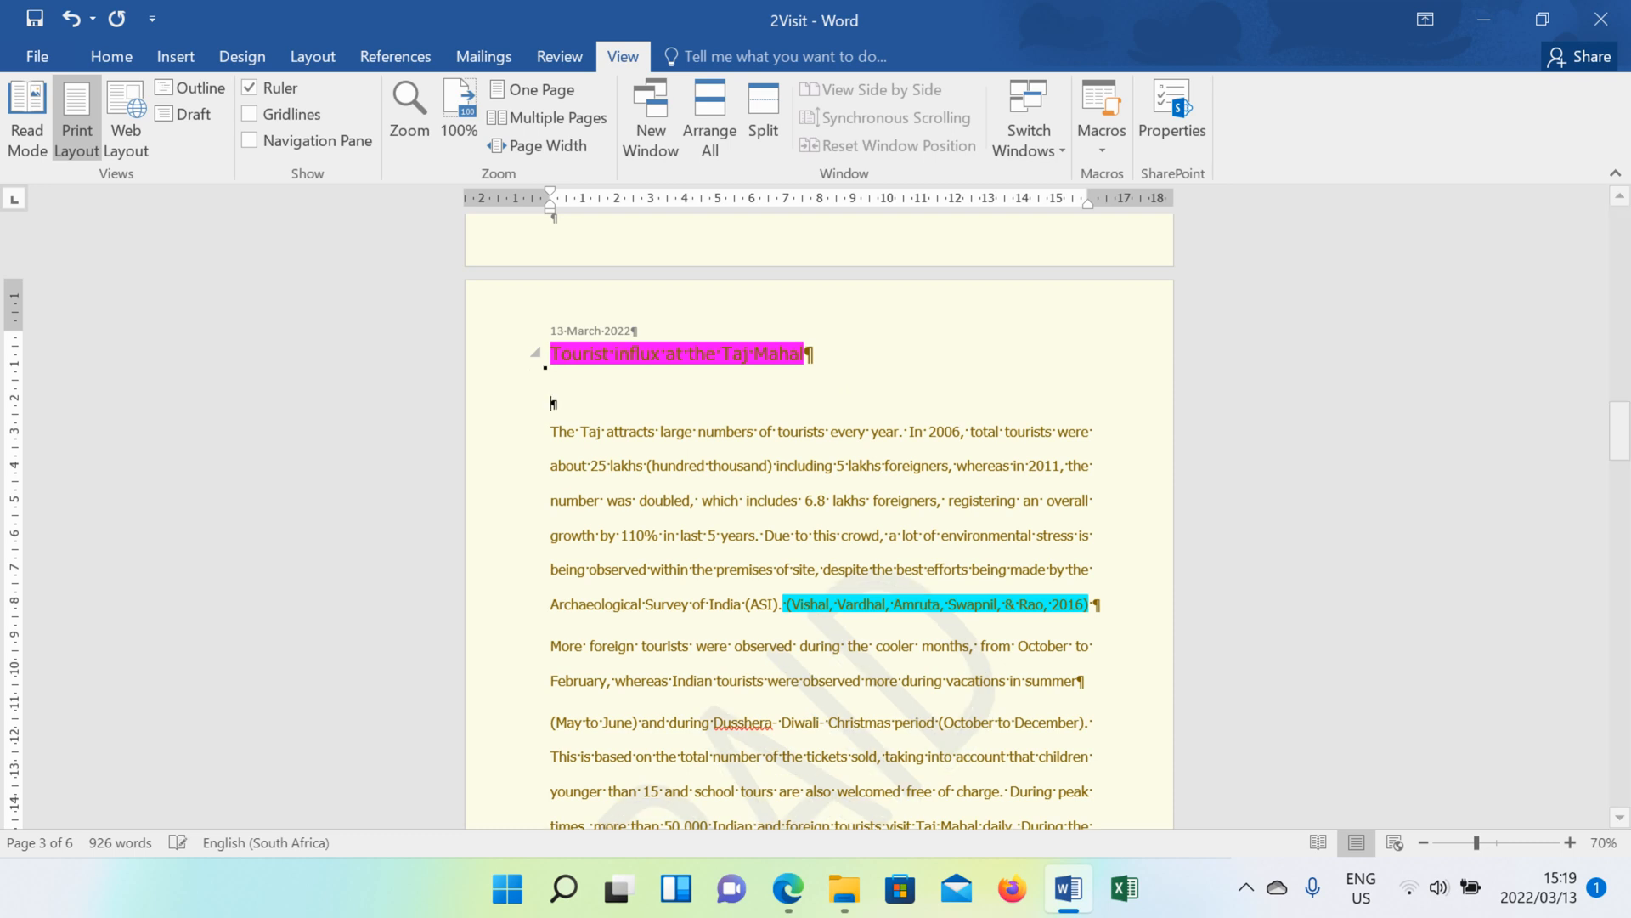
Step: Place the insertion point in the second empty paragraph below the "Adapted from" source line on the last page
click(175, 58)
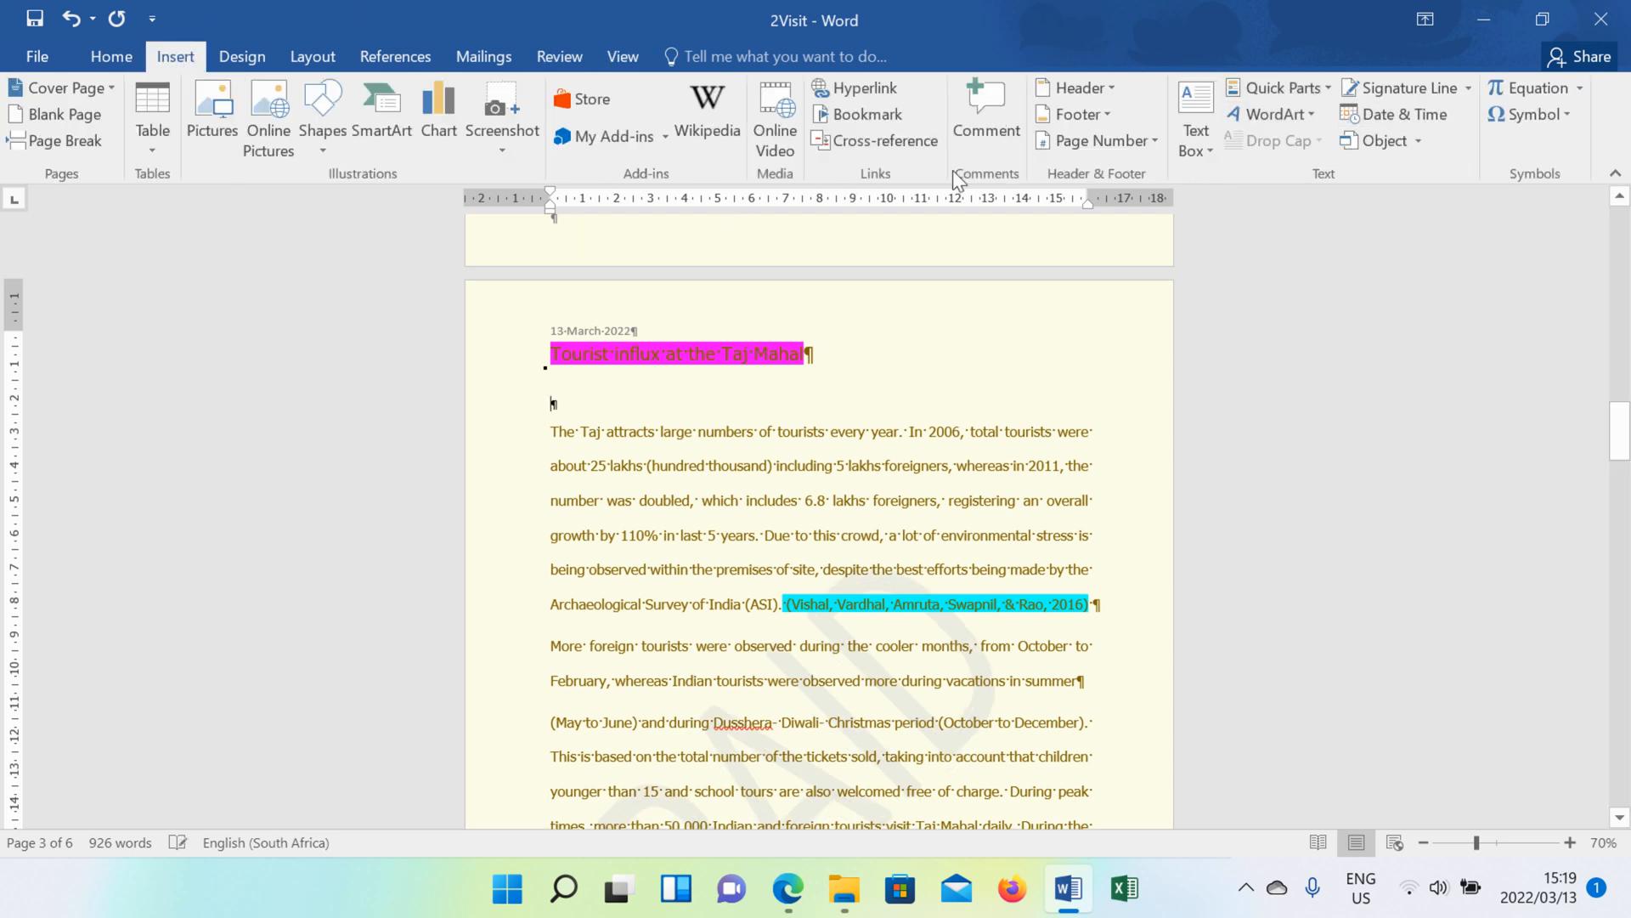
click(1417, 142)
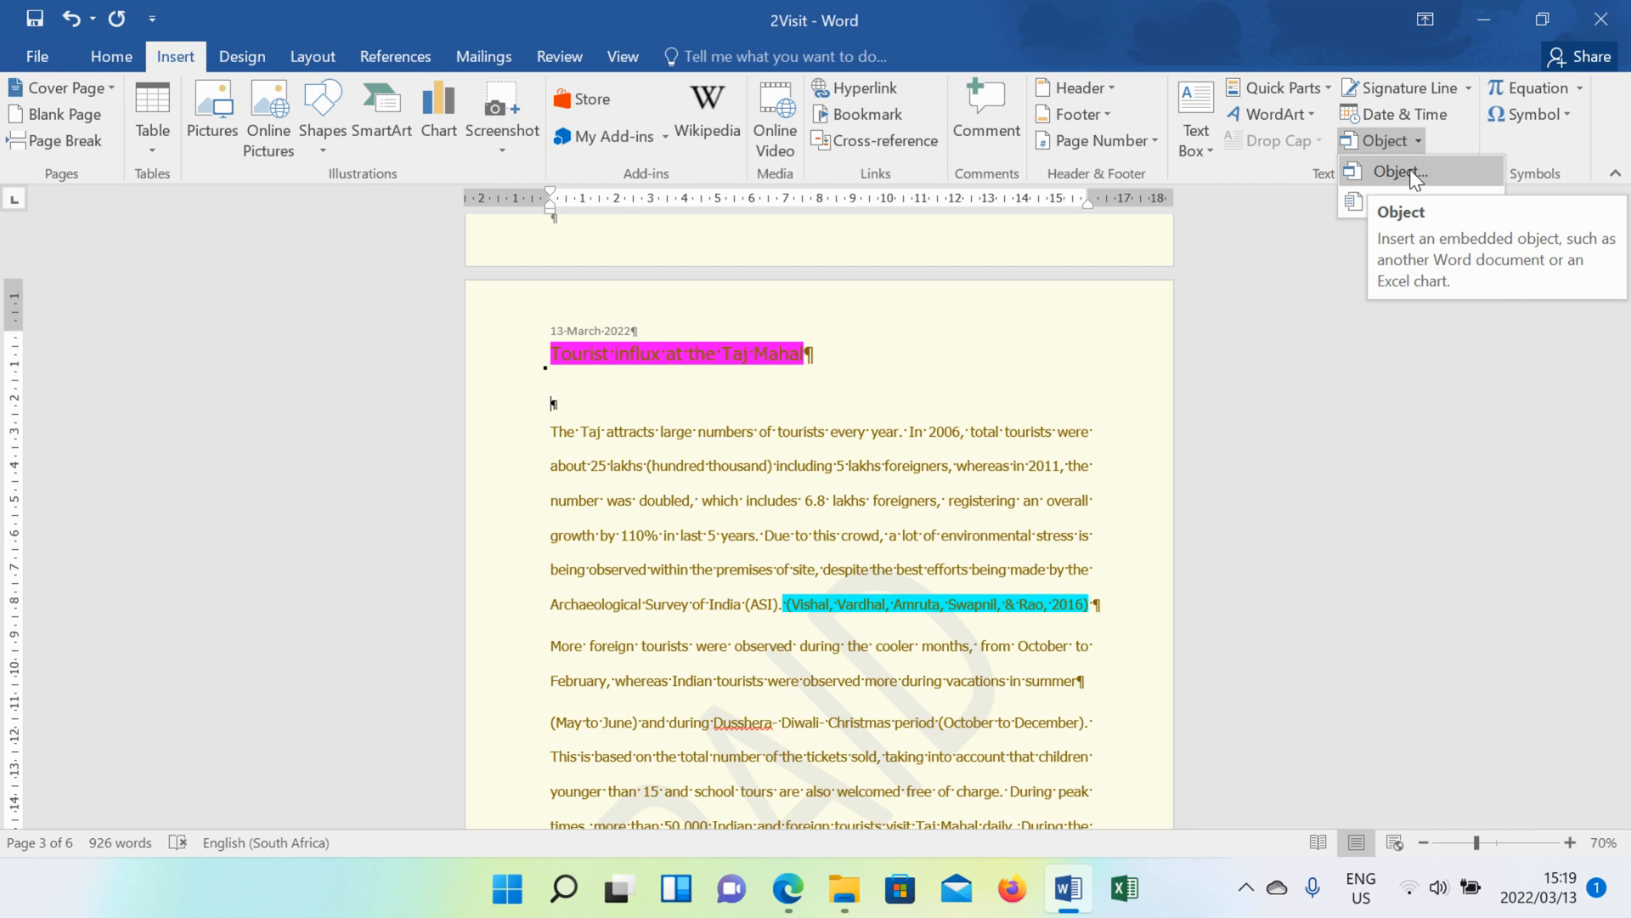
scroll(795, 583, down, 8)
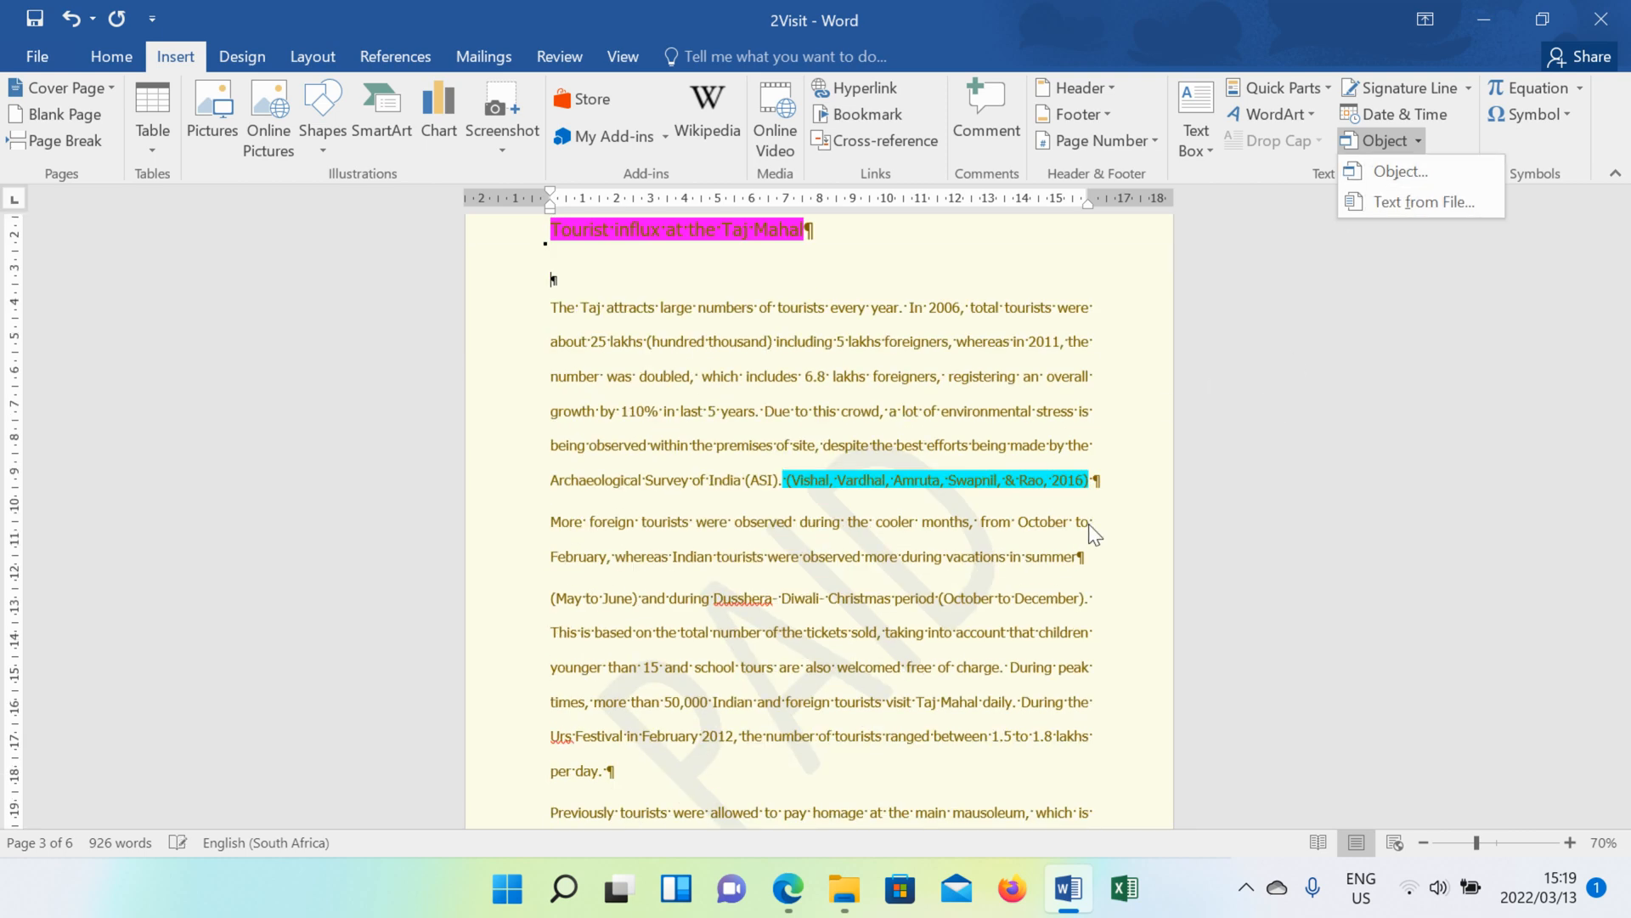
scroll(794, 582, down, 10)
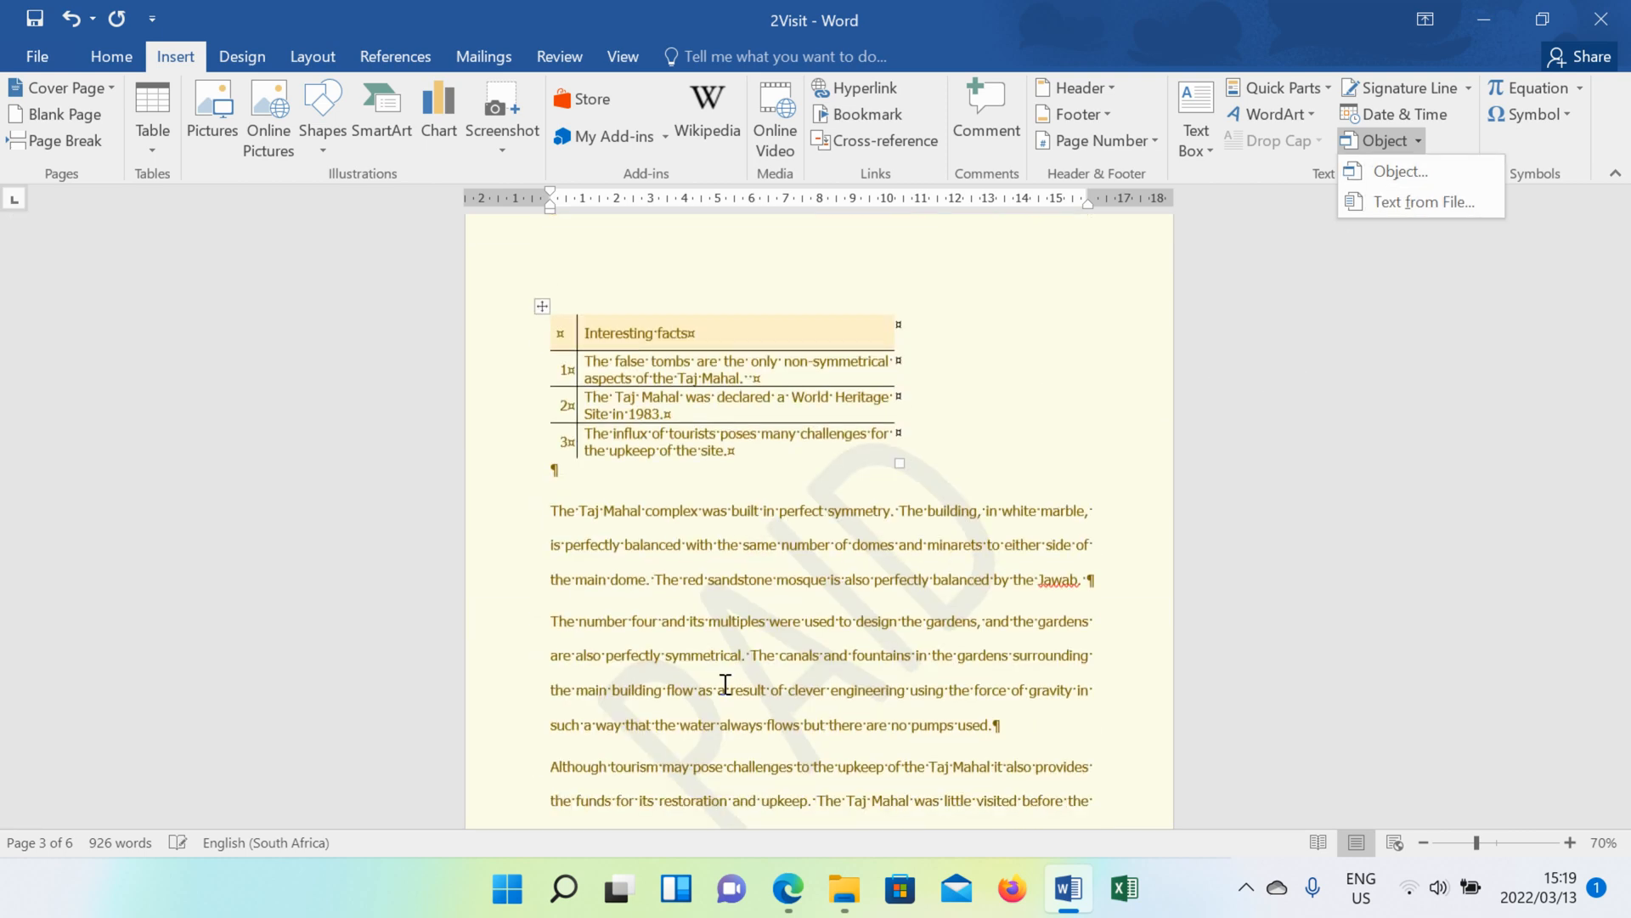
scroll(671, 678, down, 15)
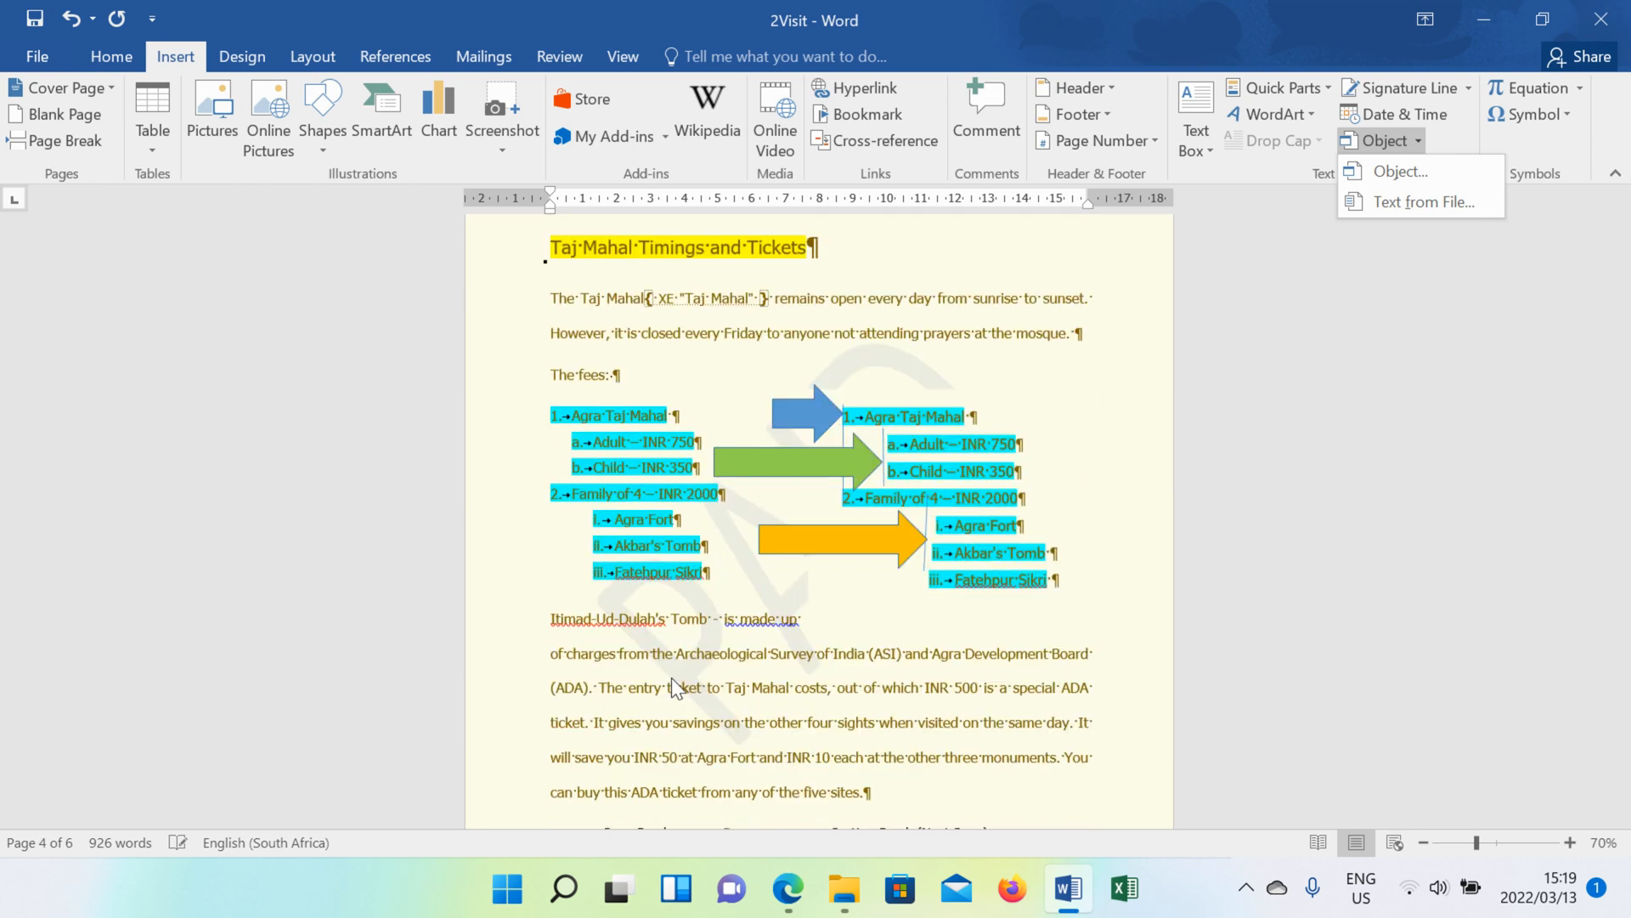
scroll(671, 680, down, 3)
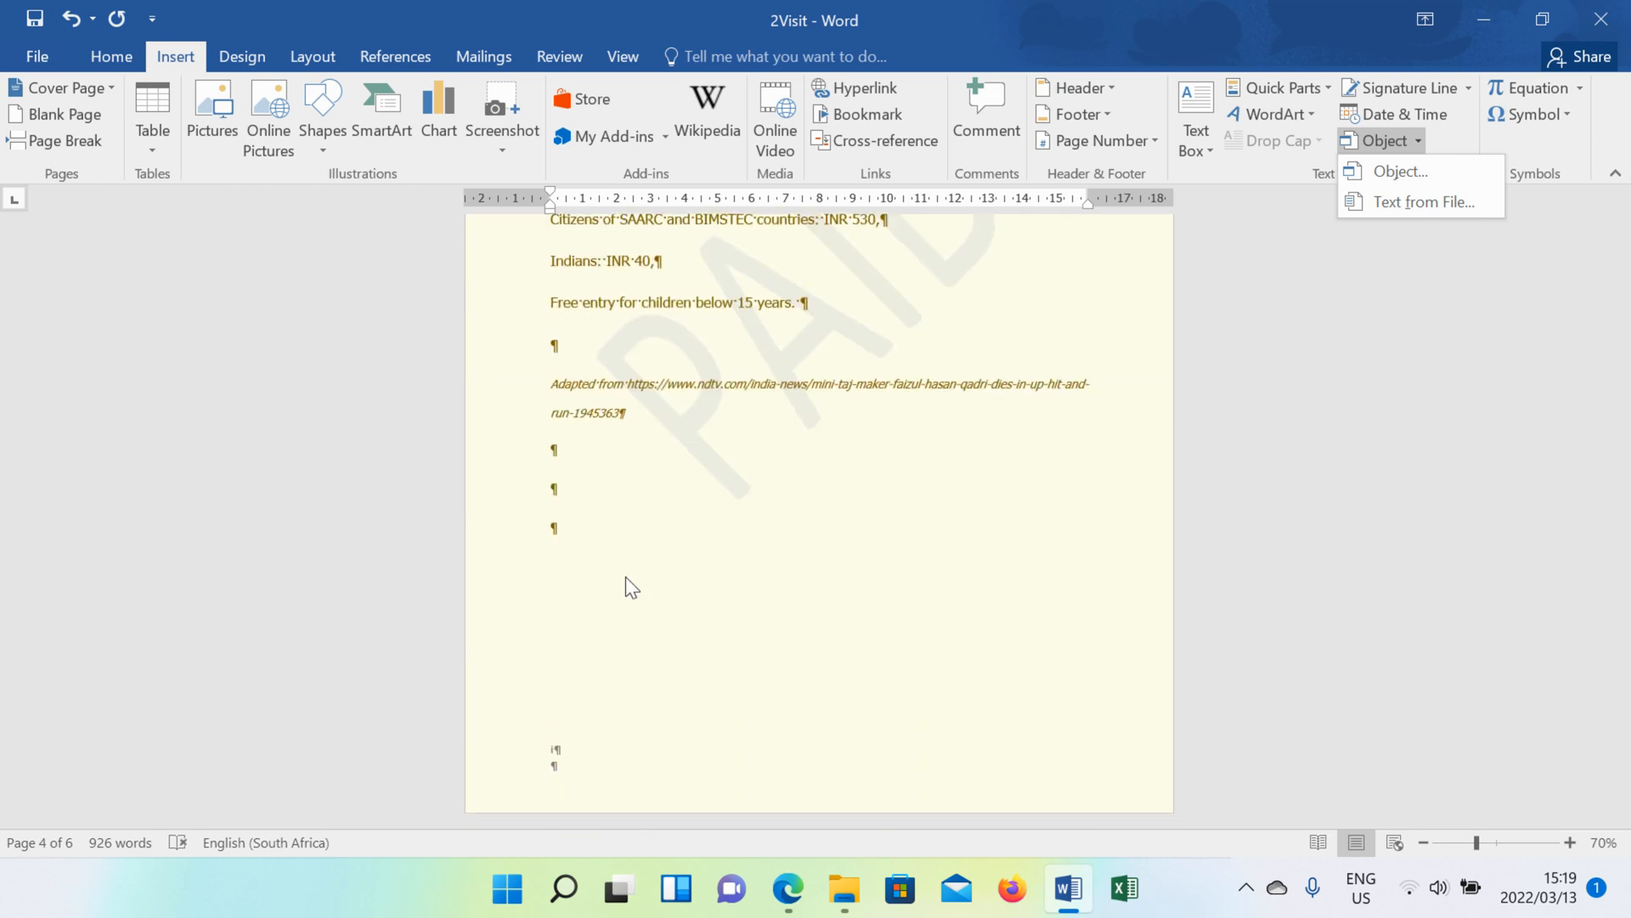
click(554, 533)
click(564, 488)
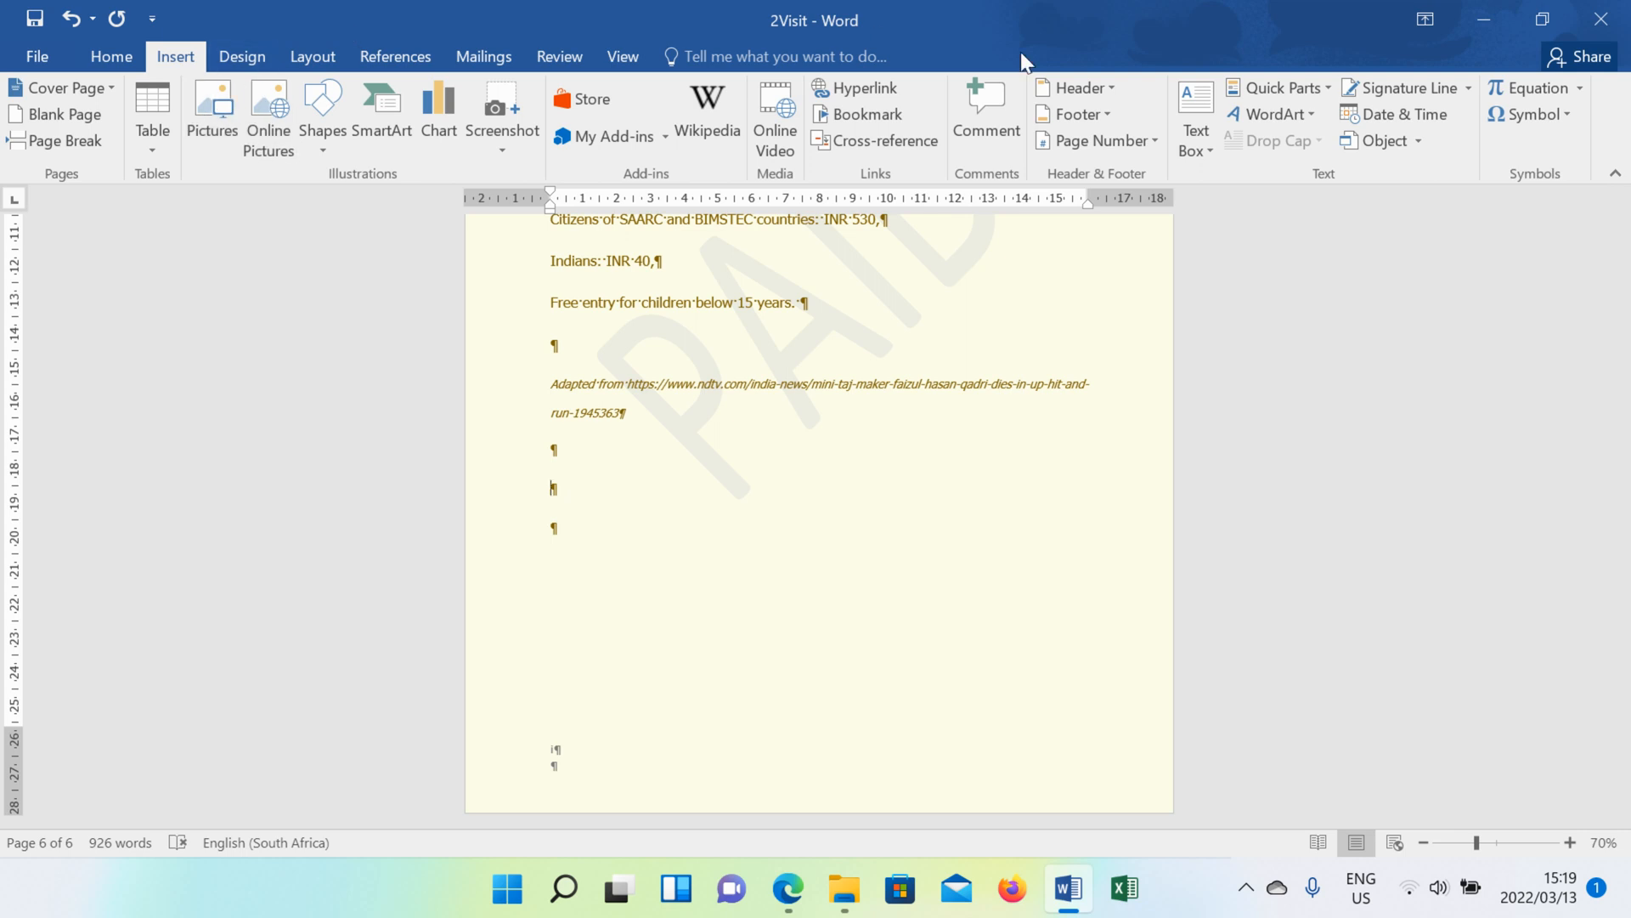
Step: Insert the text of the file 1Impression from the CAT P1 November 2018_MSOffice_DATA folder and check the inserted pages
click(1382, 141)
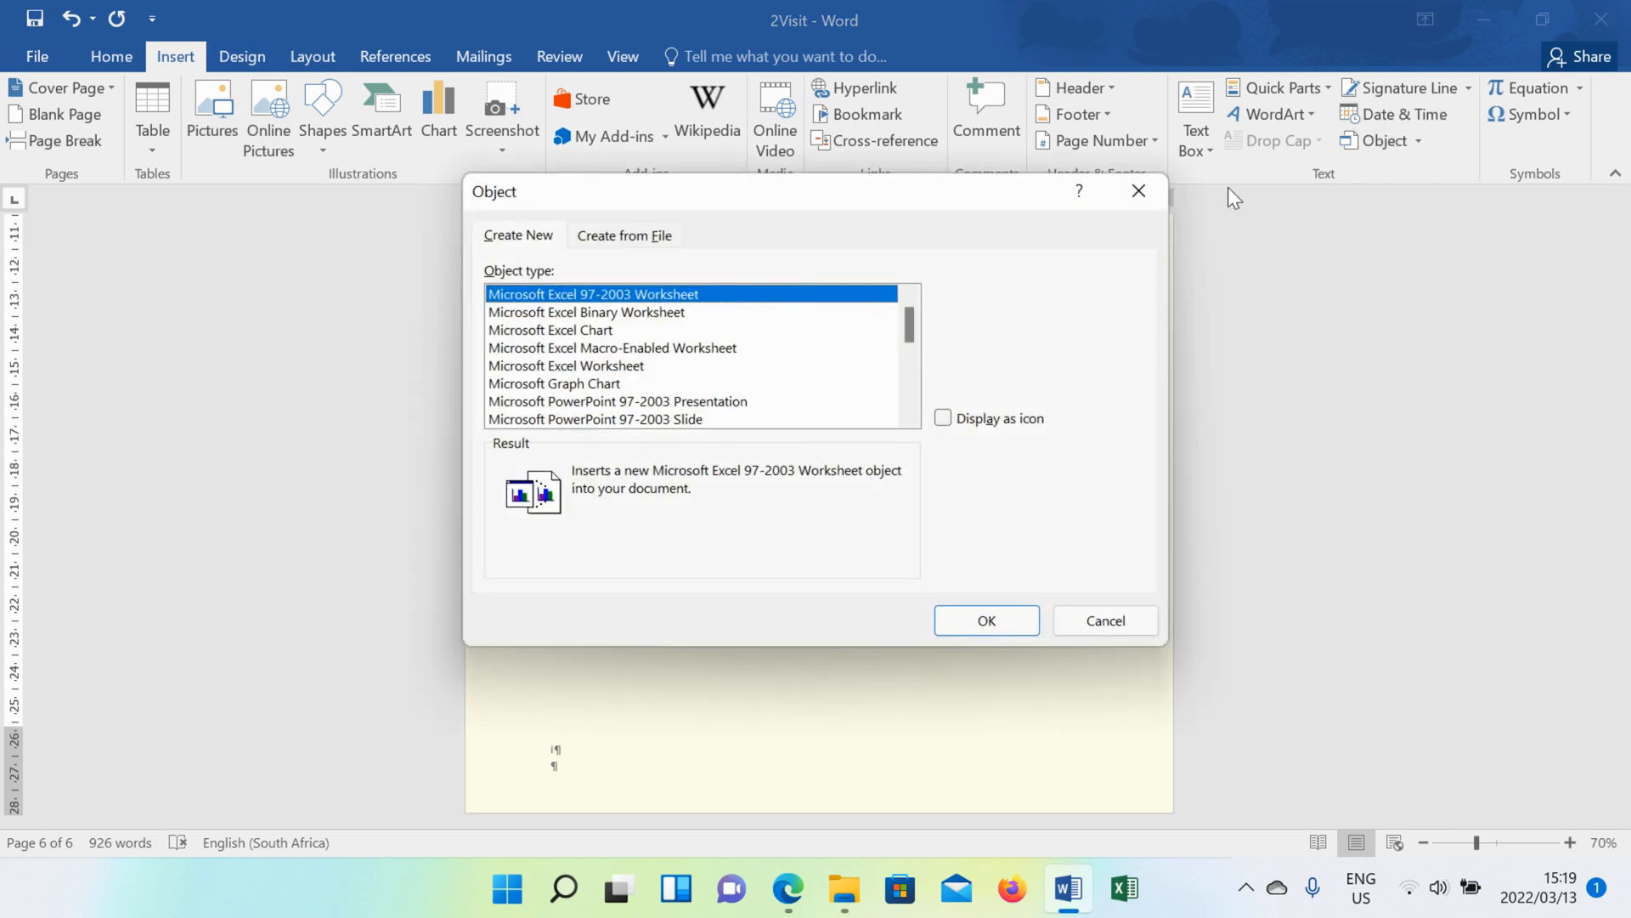
click(1139, 191)
click(1417, 141)
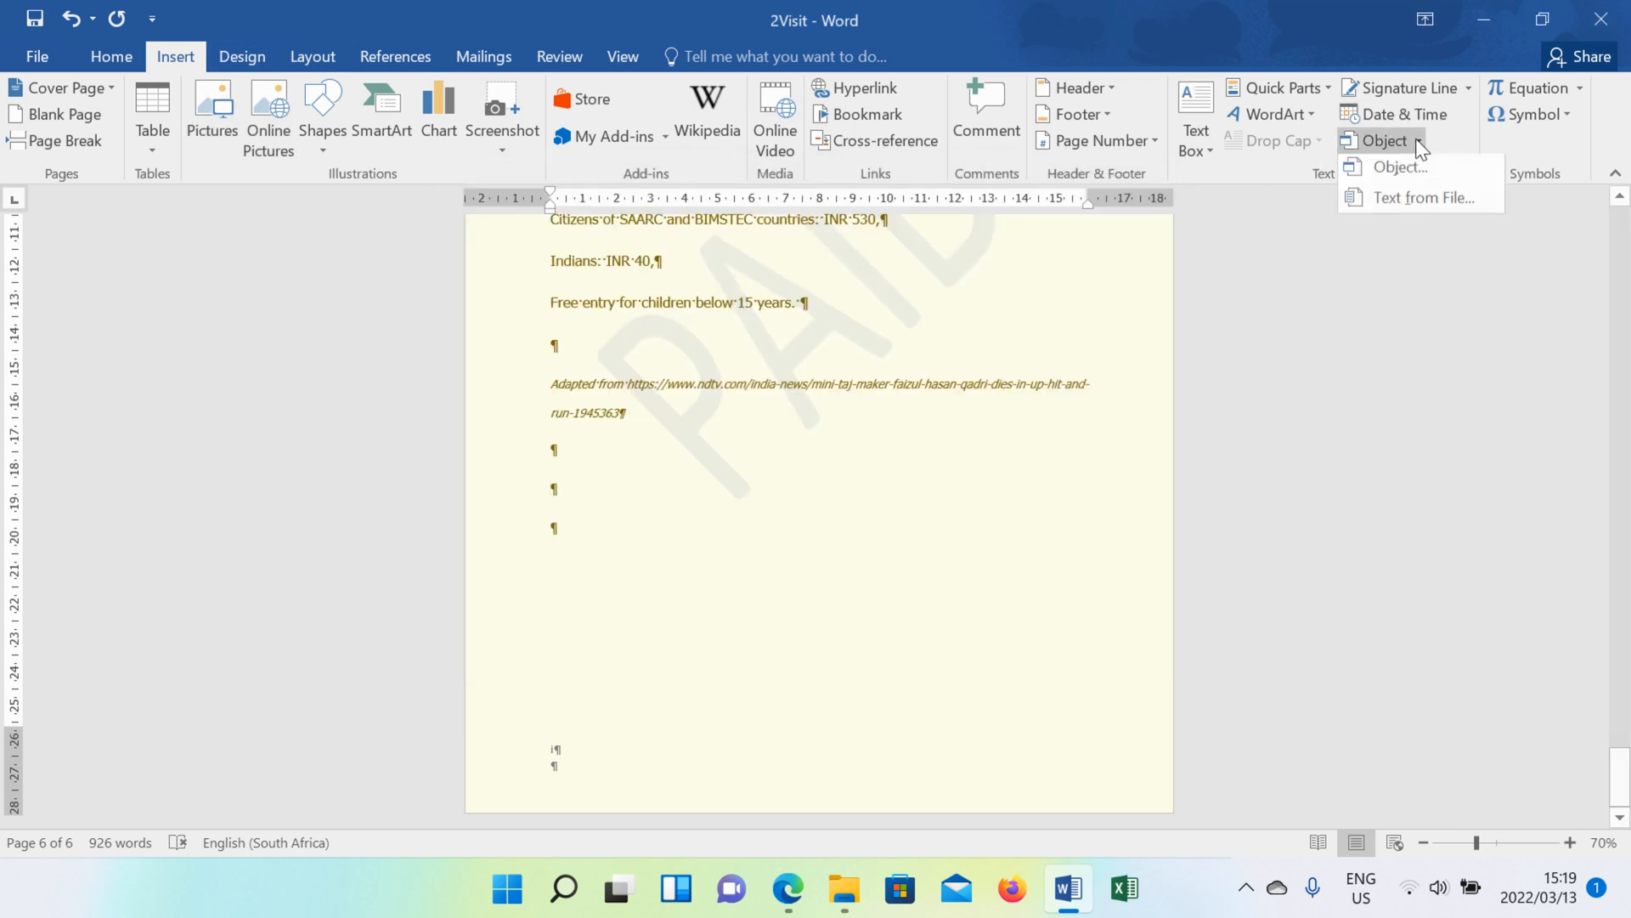
click(1421, 200)
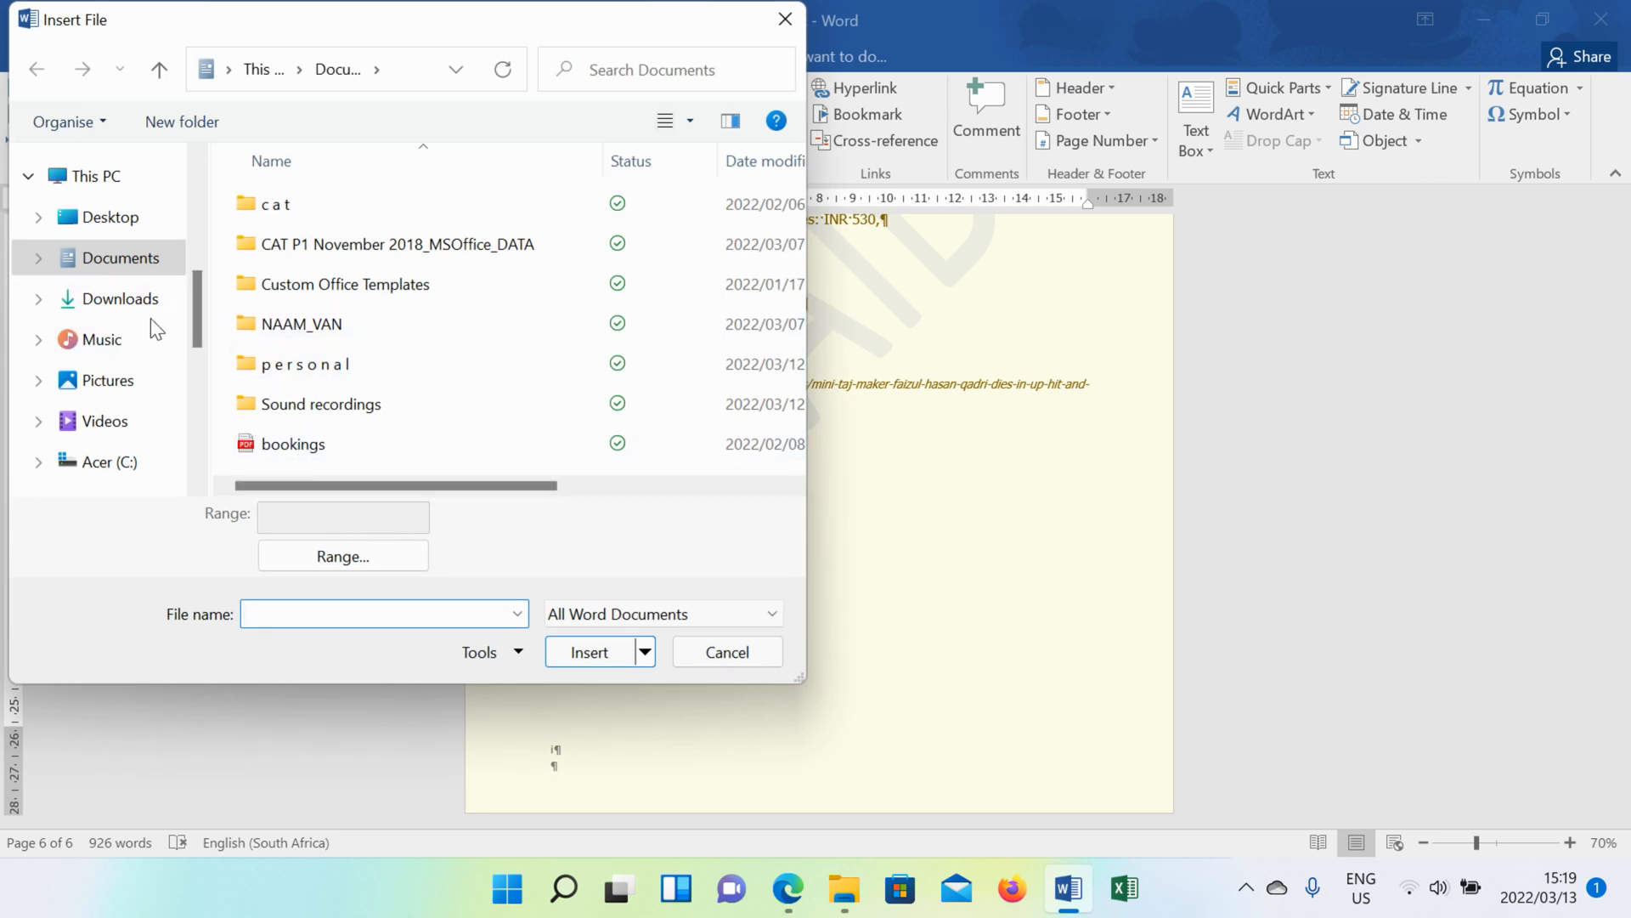
double_click(289, 252)
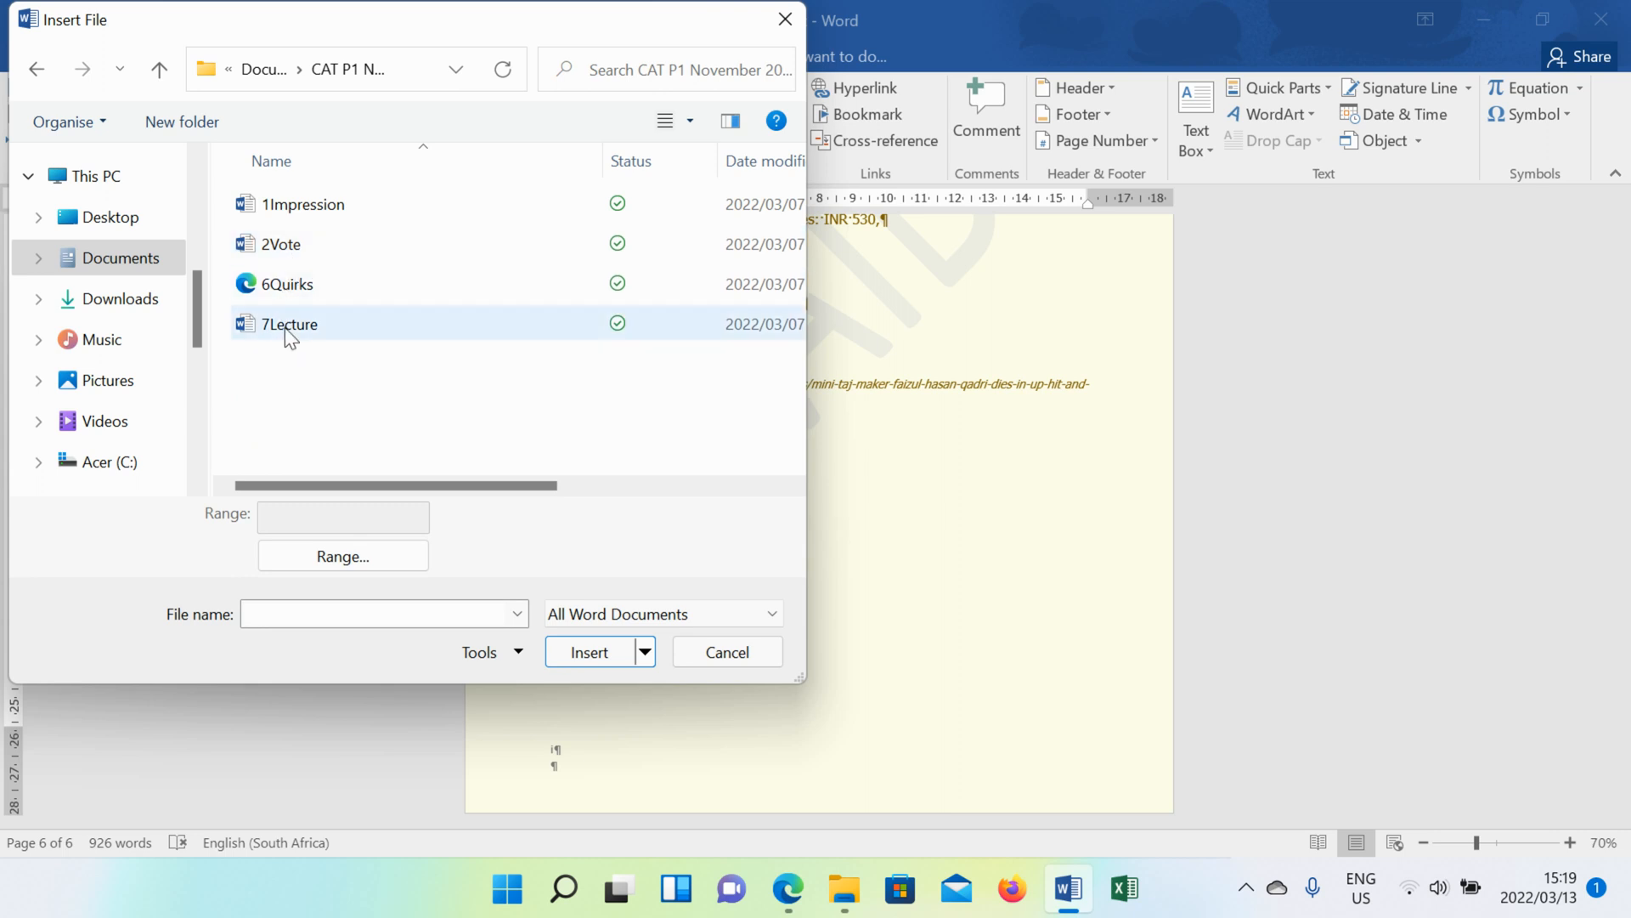
click(330, 206)
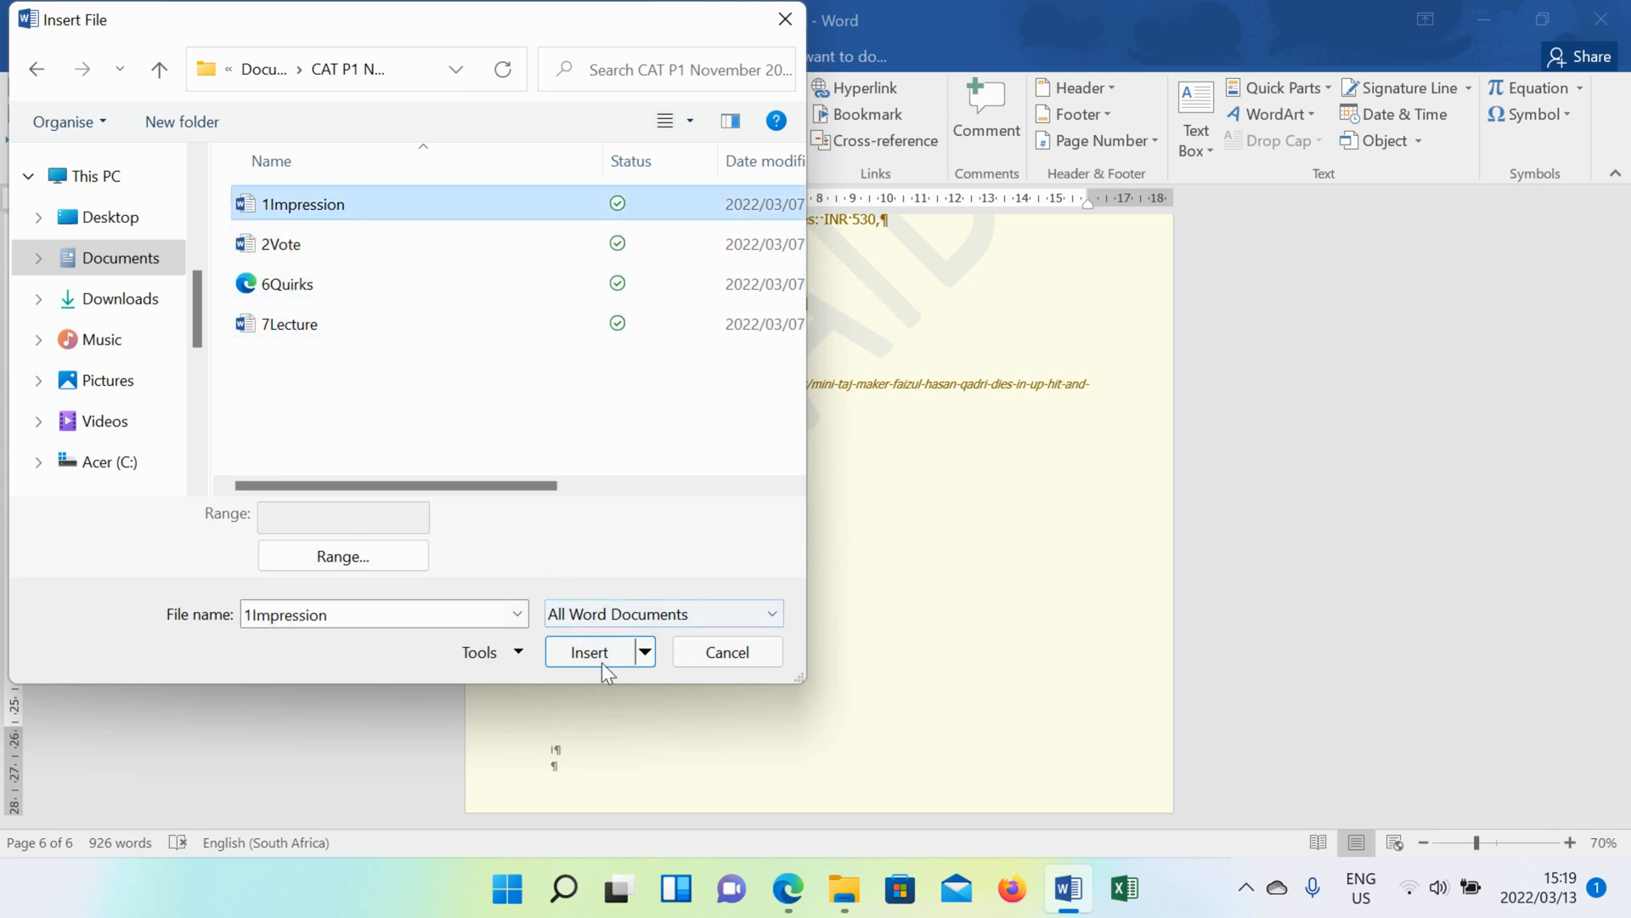
click(602, 663)
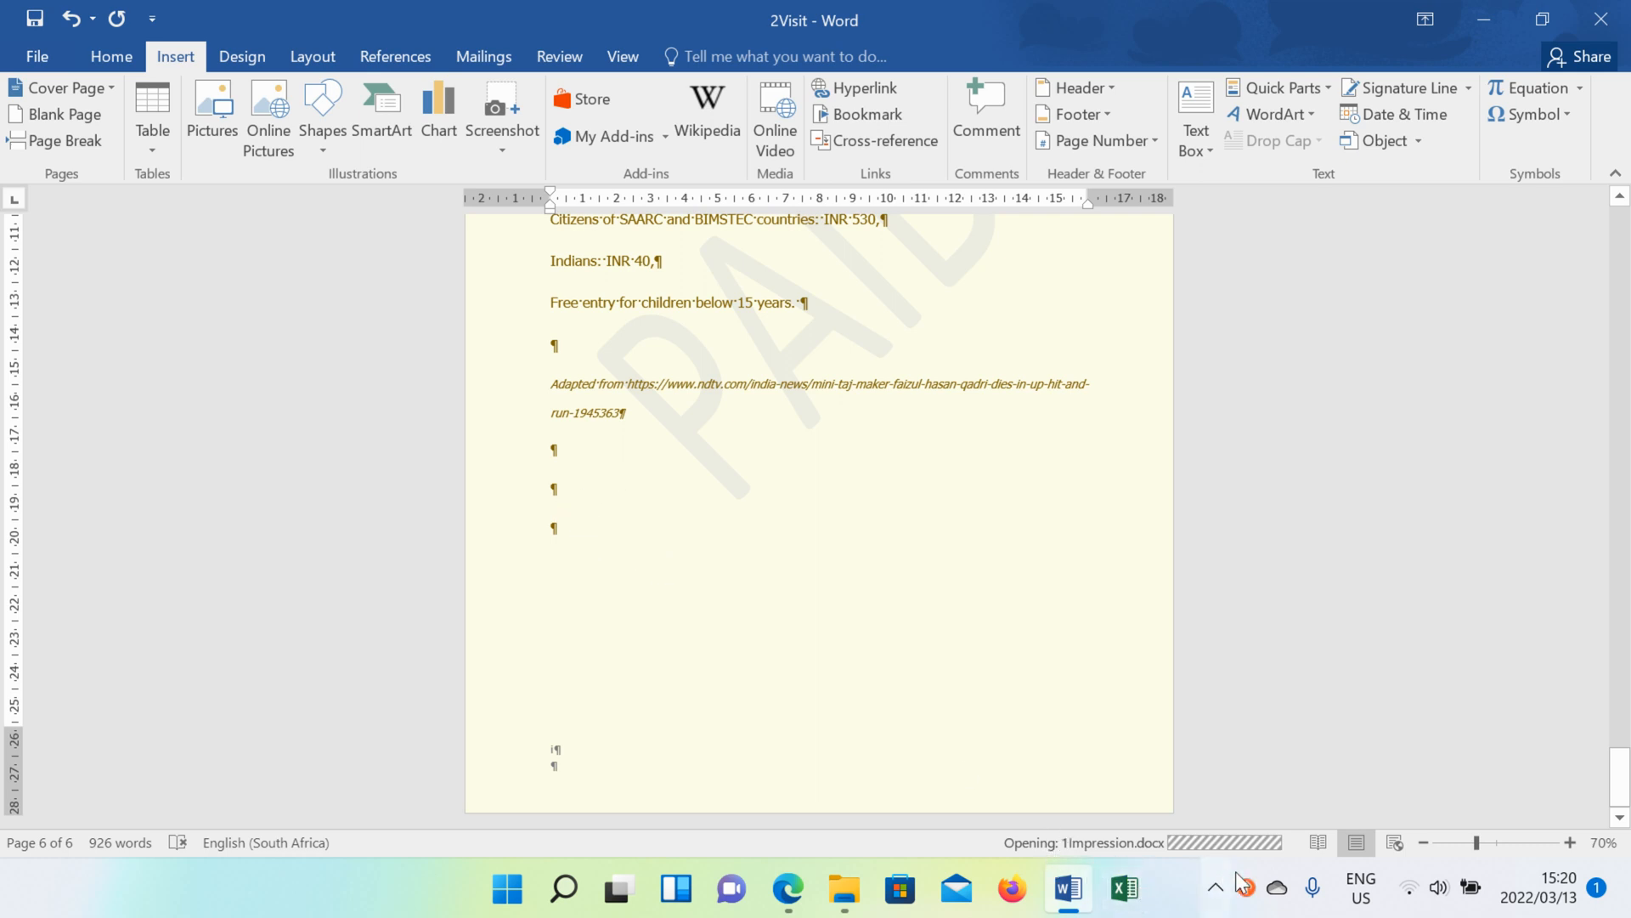
scroll(819, 568, down, 15)
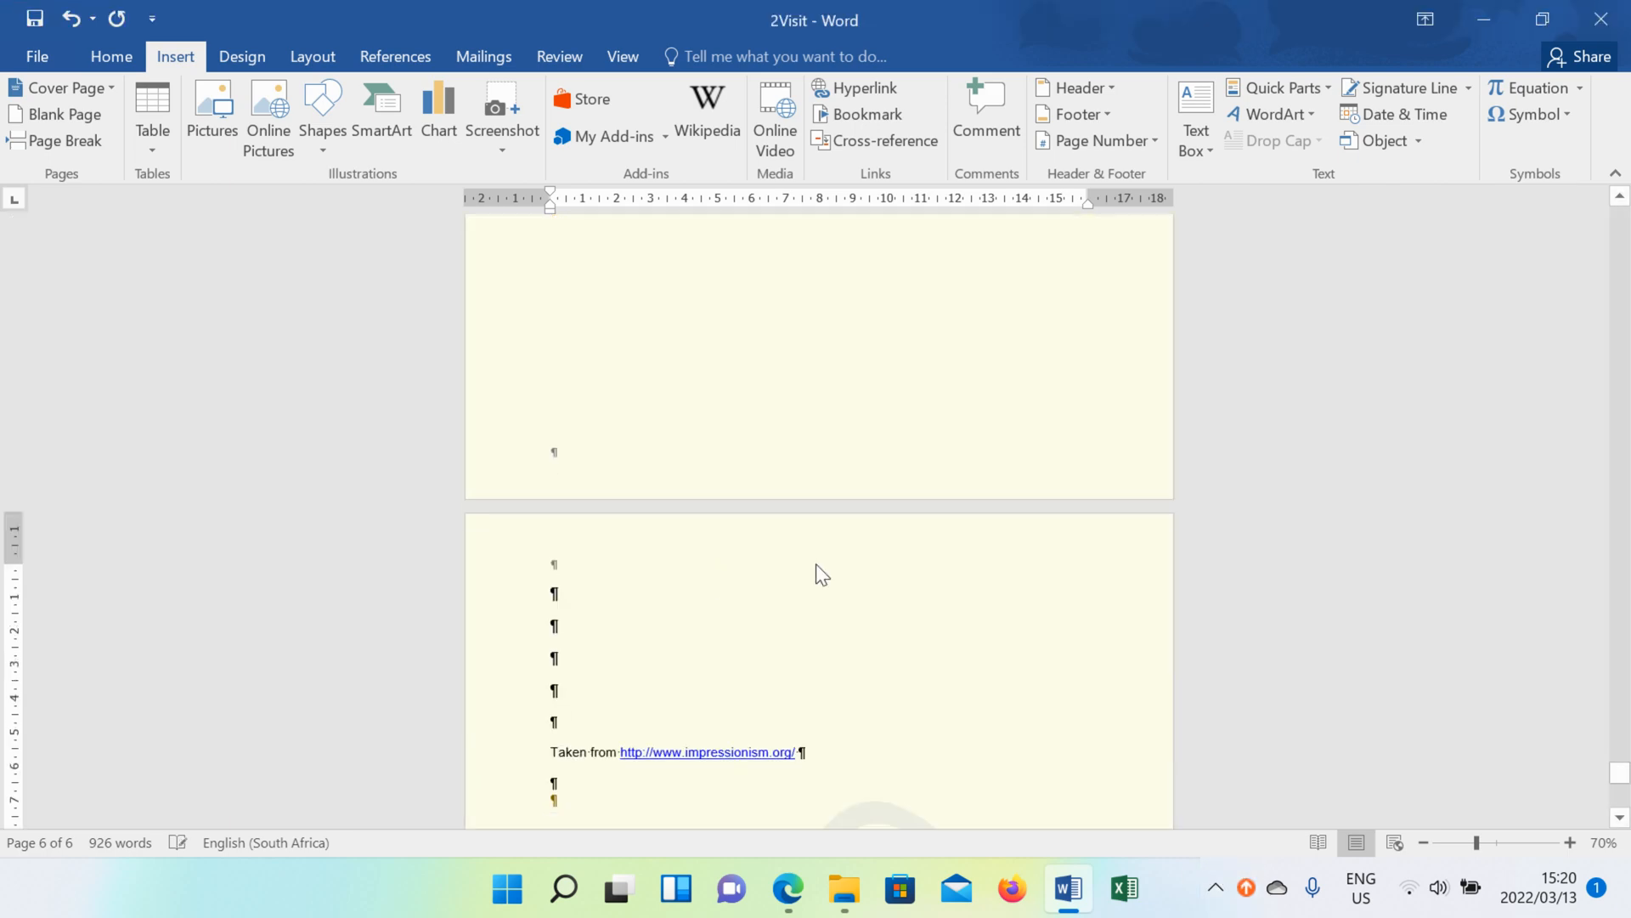
scroll(884, 521, up, 15)
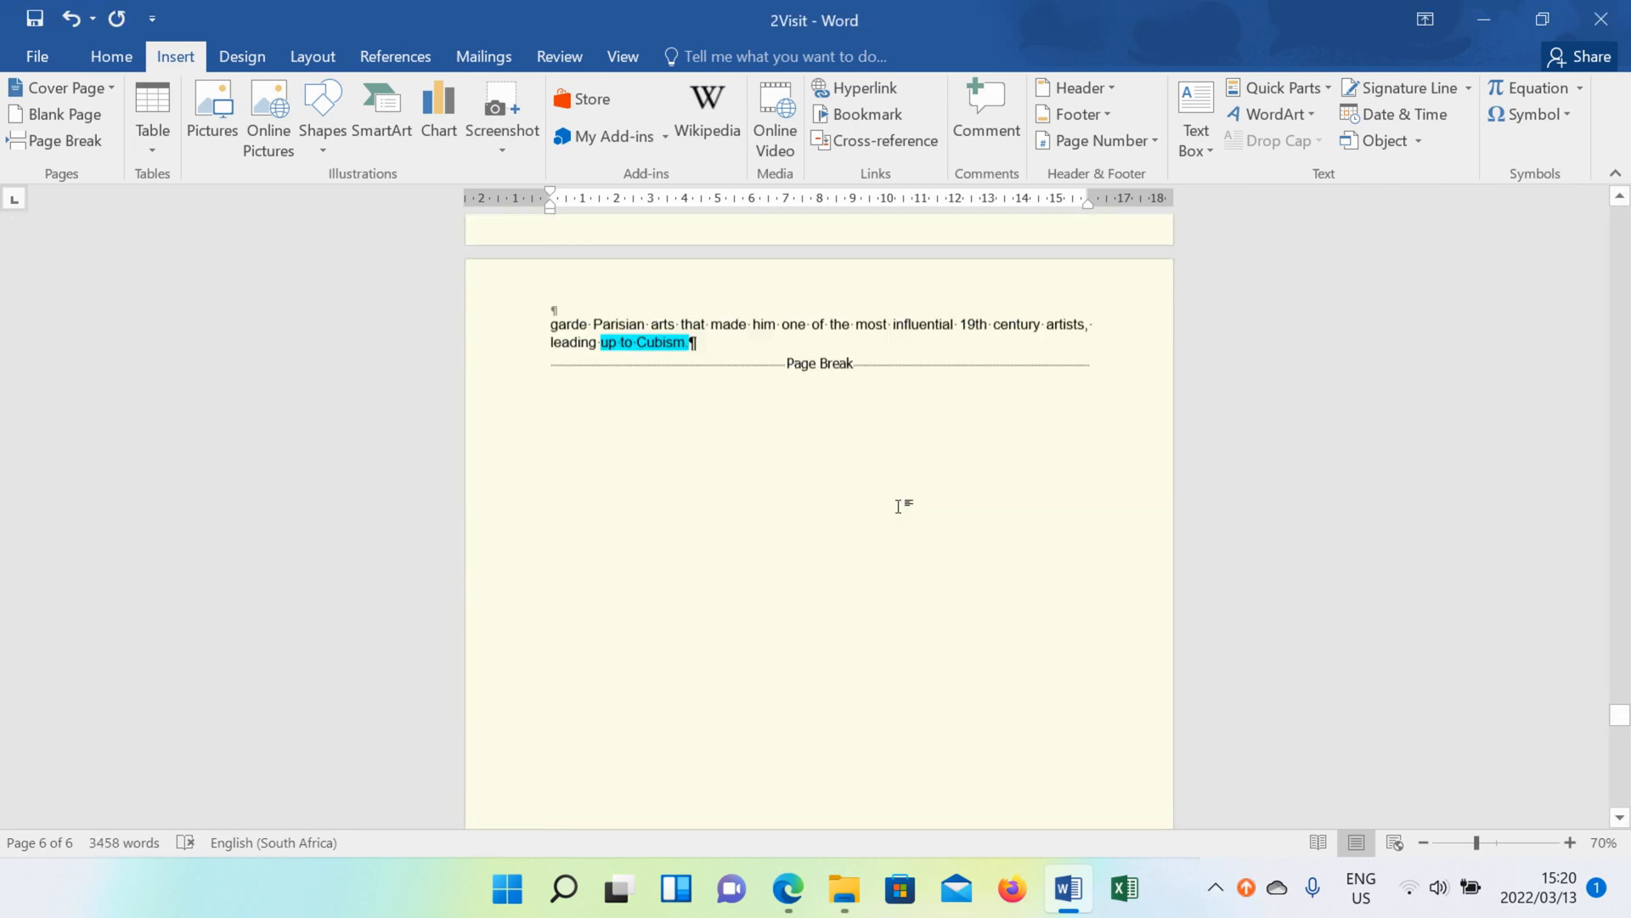
Step: Place the insertion point in the empty paragraph between the "Graph/Chart" and "About Taj Mahal" headings
scroll(908, 501, up, 15)
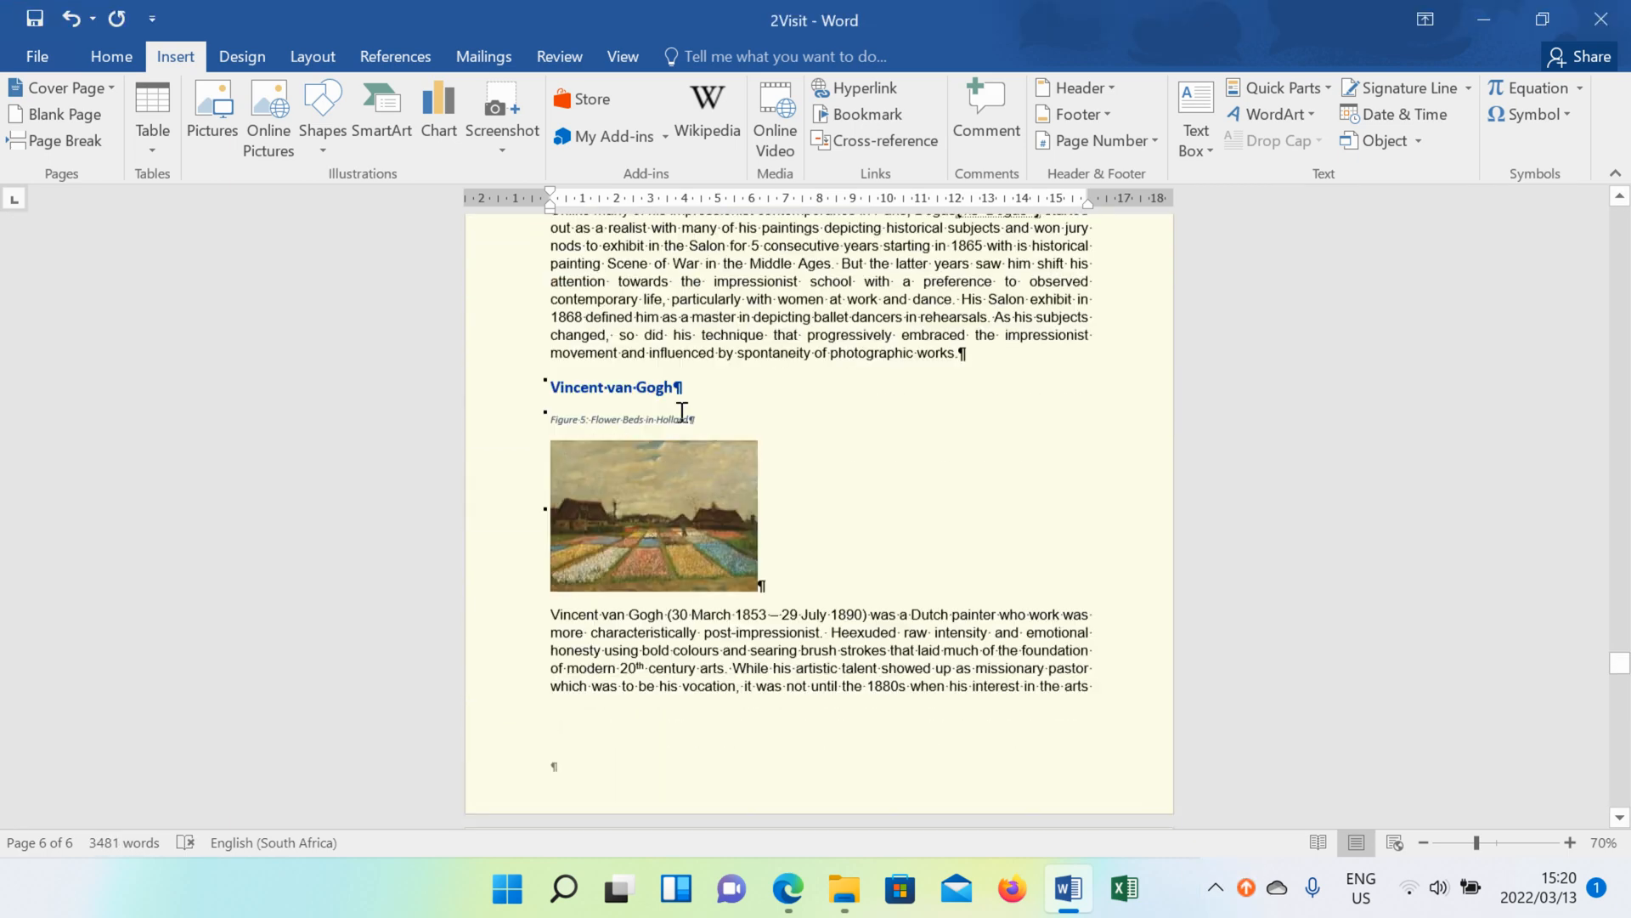
scroll(767, 397, up, 15)
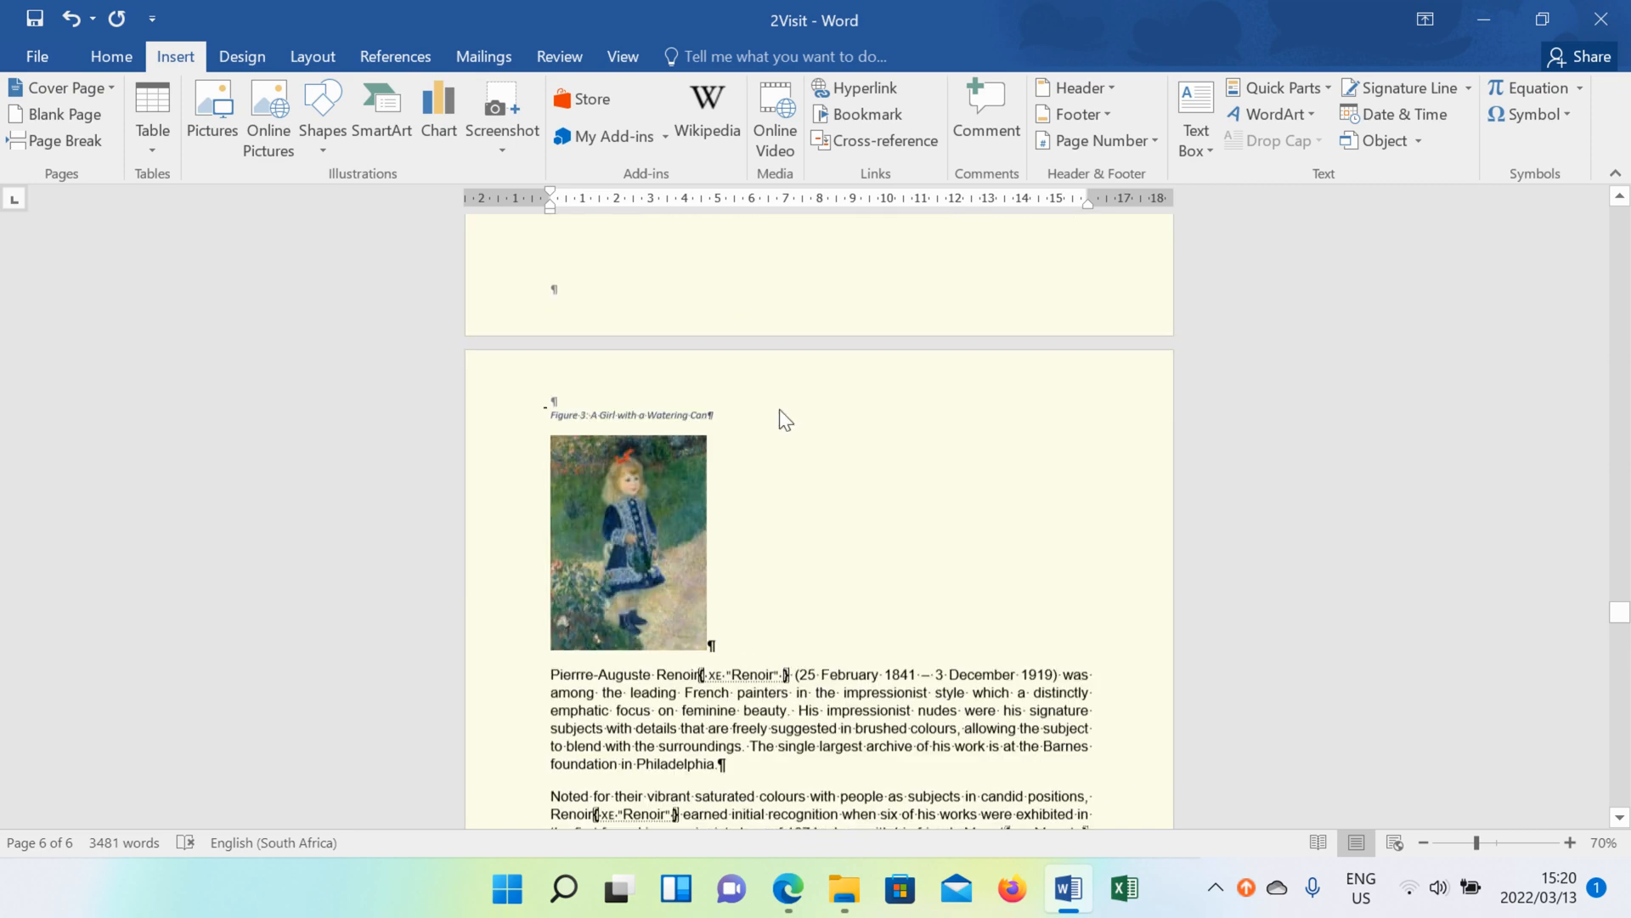
scroll(733, 365, up, 15)
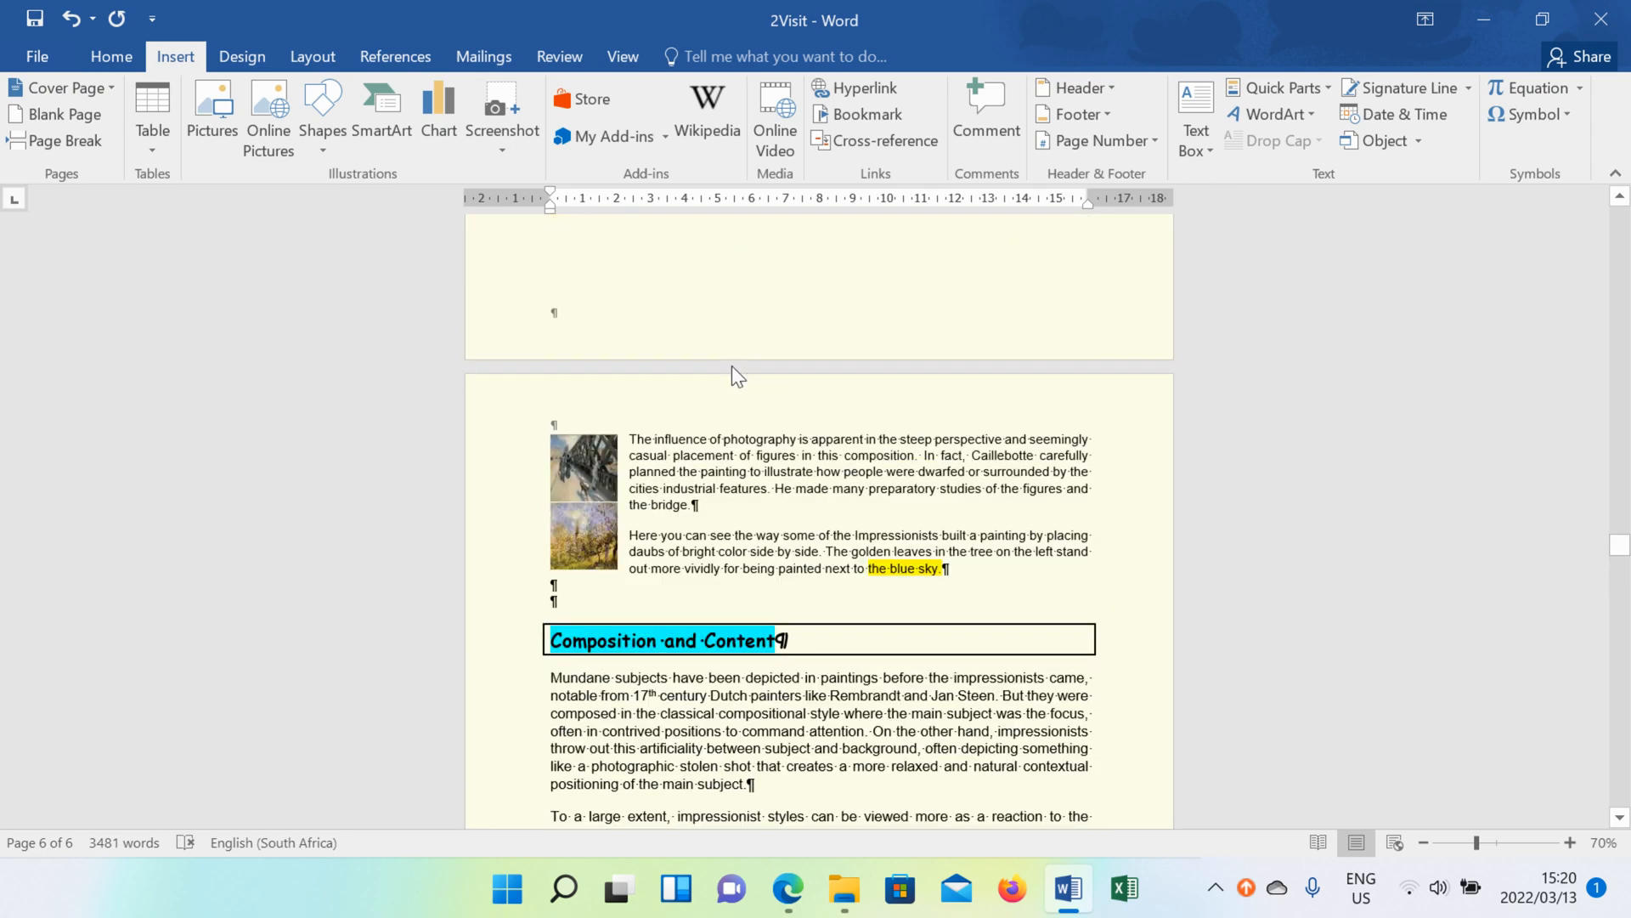
scroll(732, 365, up, 12)
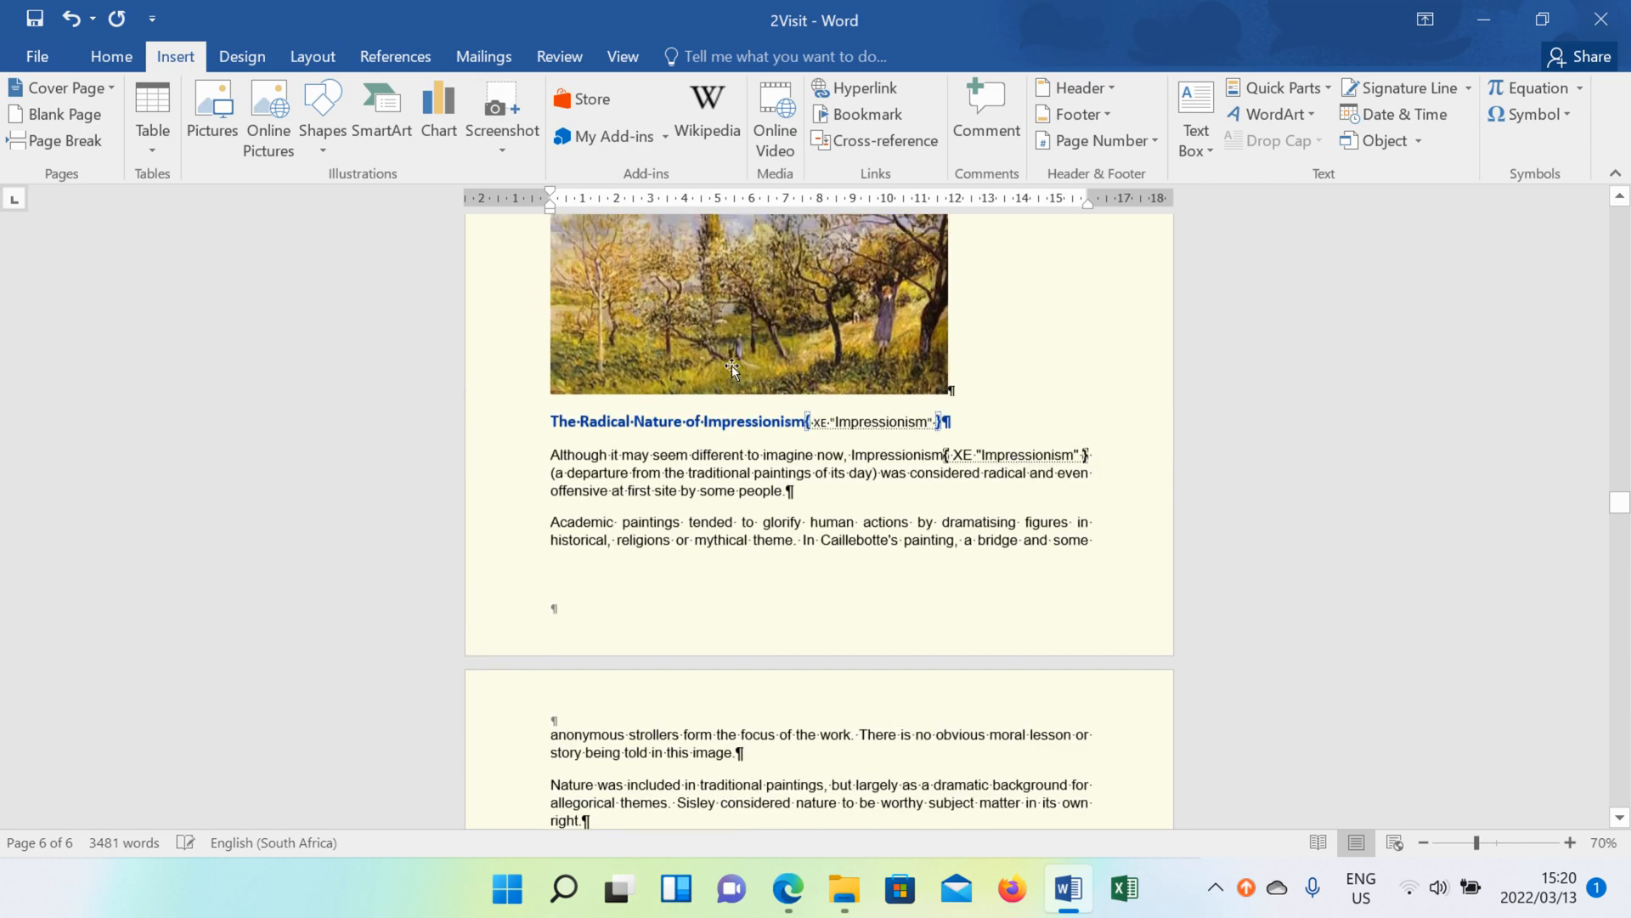
scroll(881, 372, up, 12)
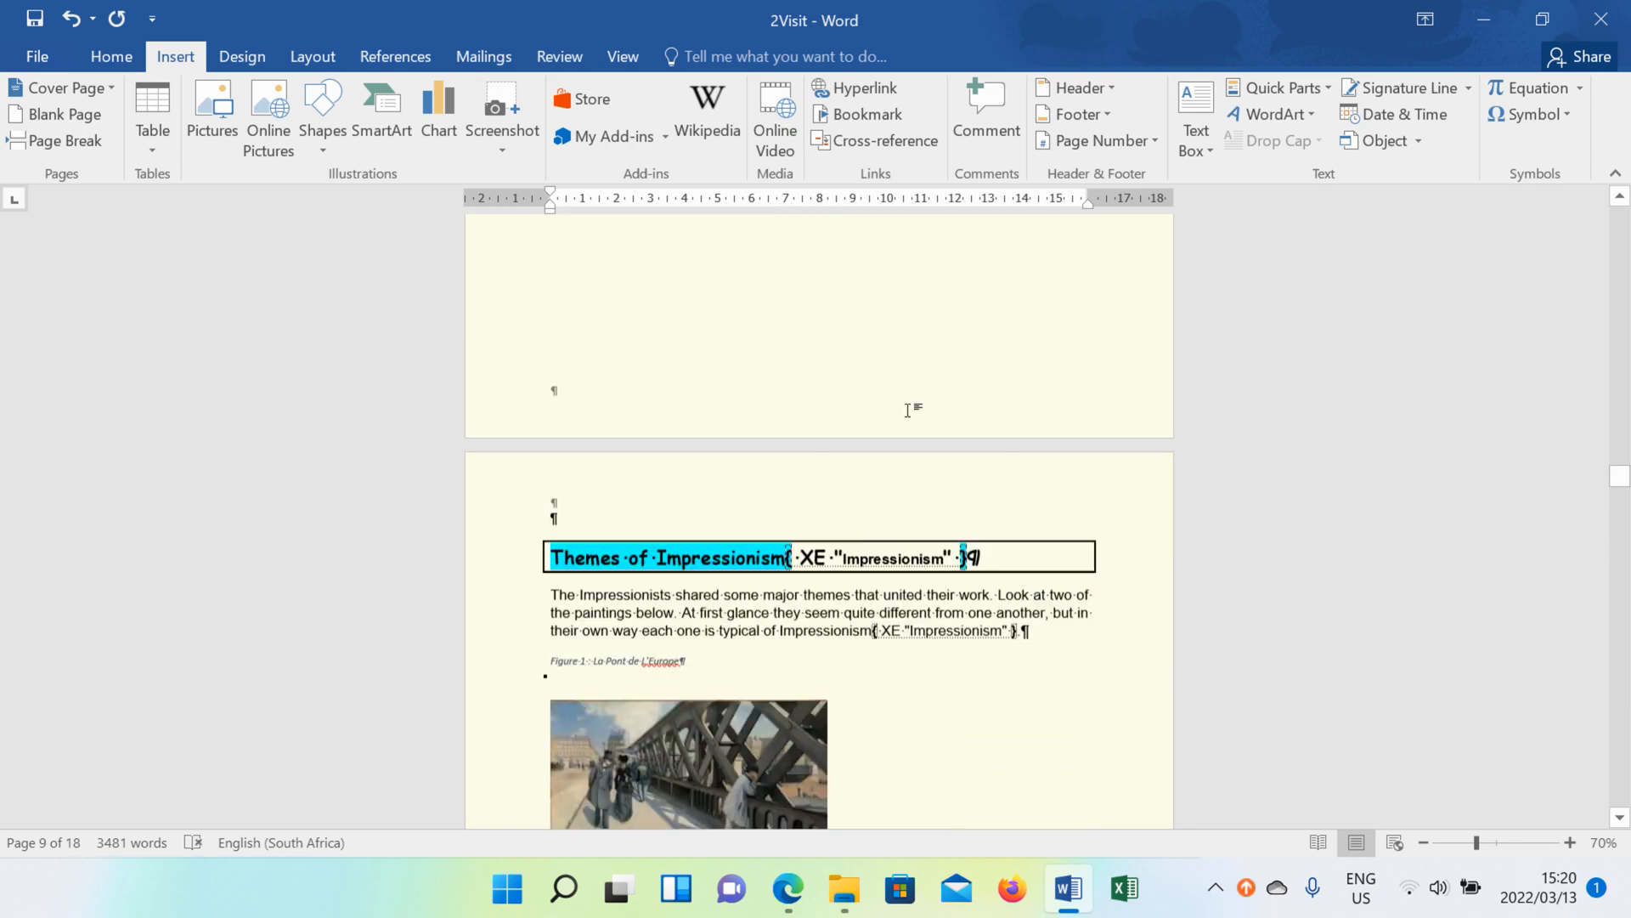
scroll(905, 437, up, 12)
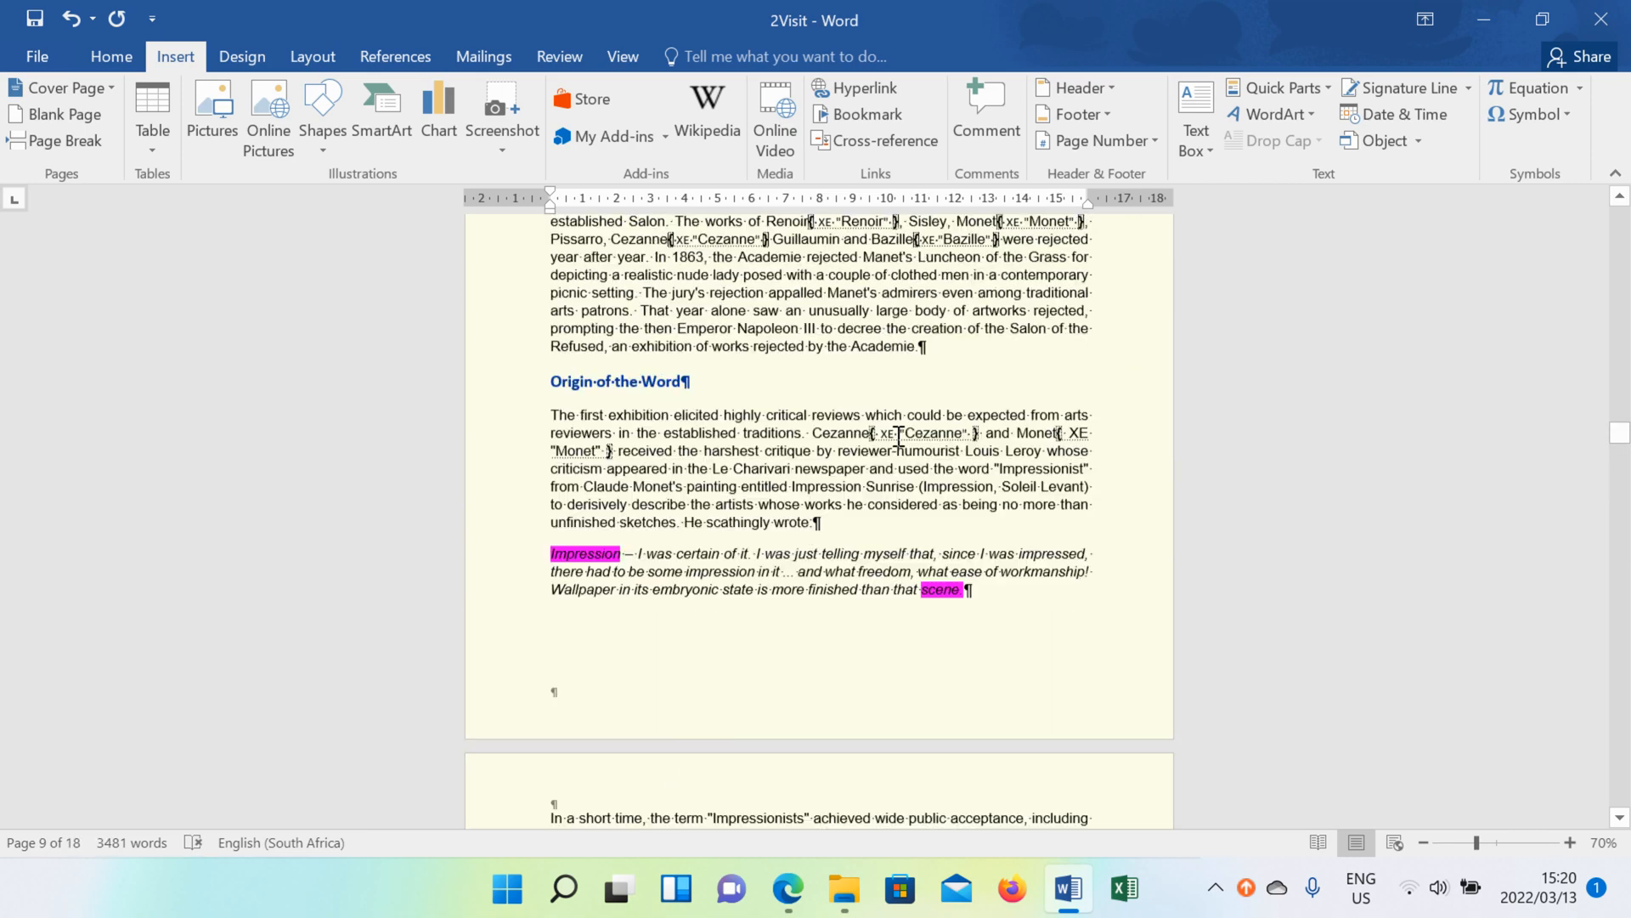
scroll(895, 435, up, 10)
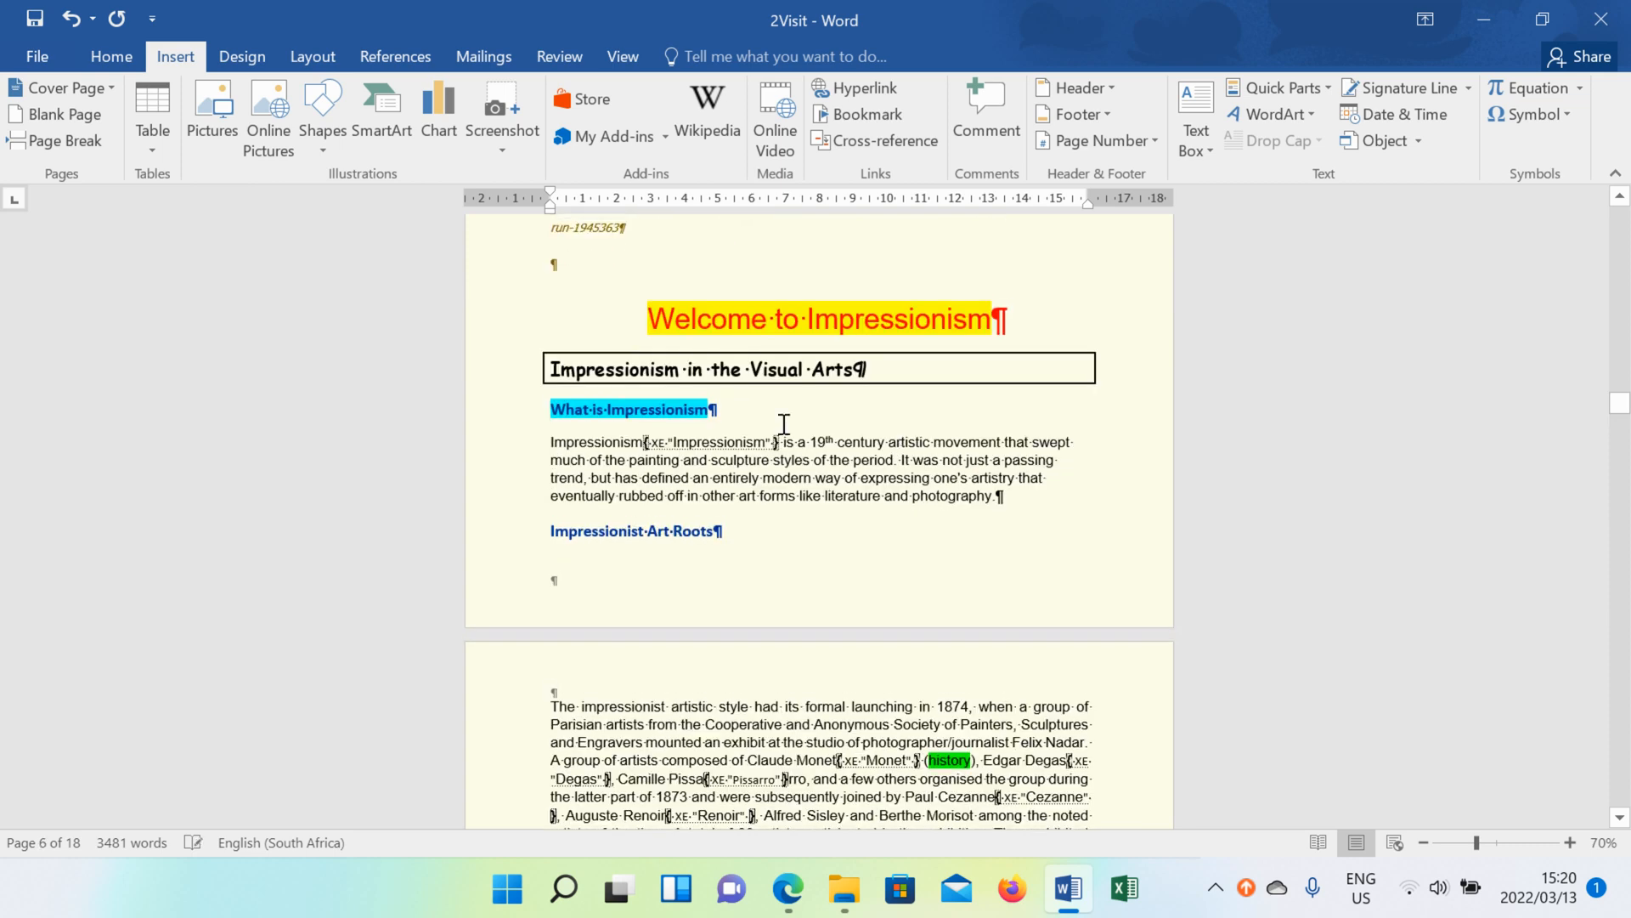
scroll(671, 476, up, 8)
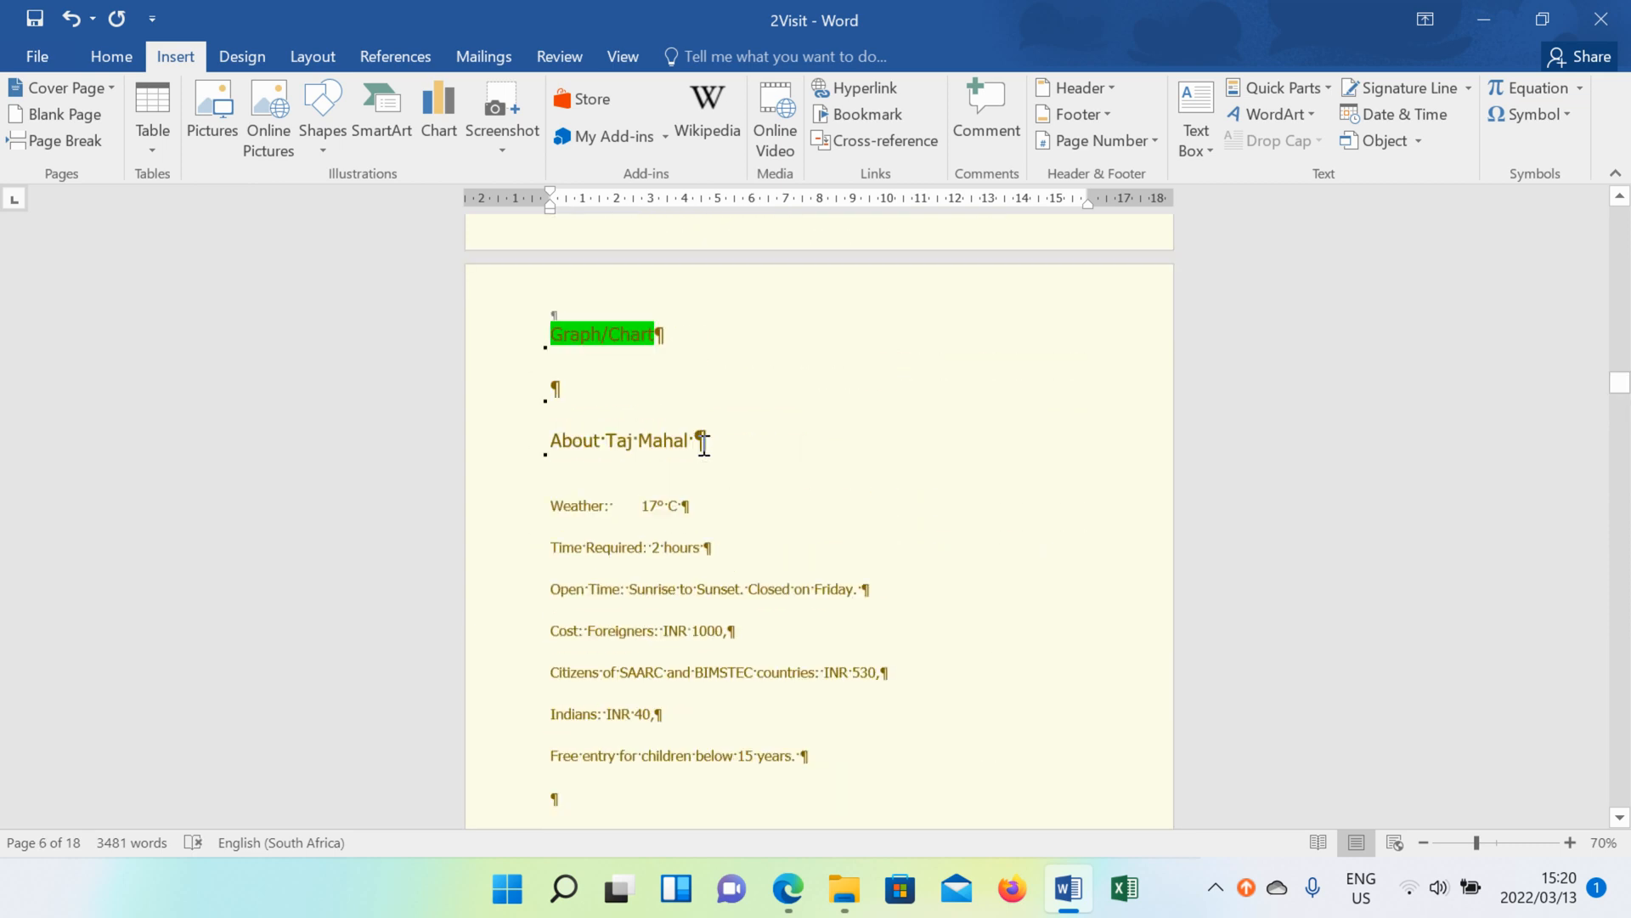
click(598, 526)
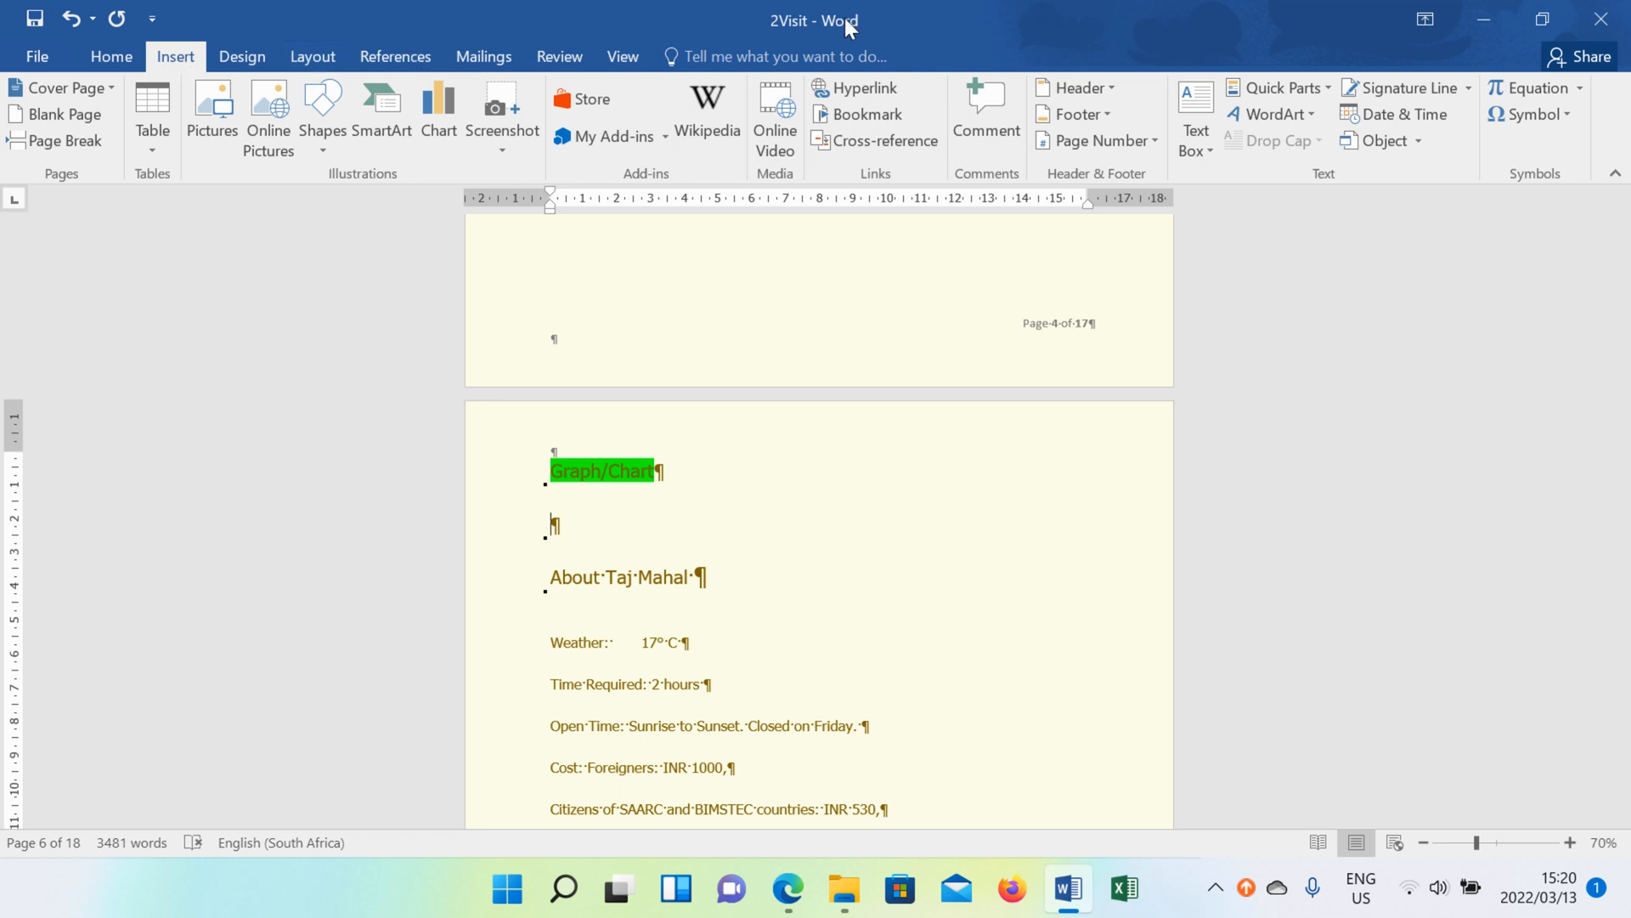
Step: Start inserting an object created from a file and choose 1Impression as its source
click(1410, 139)
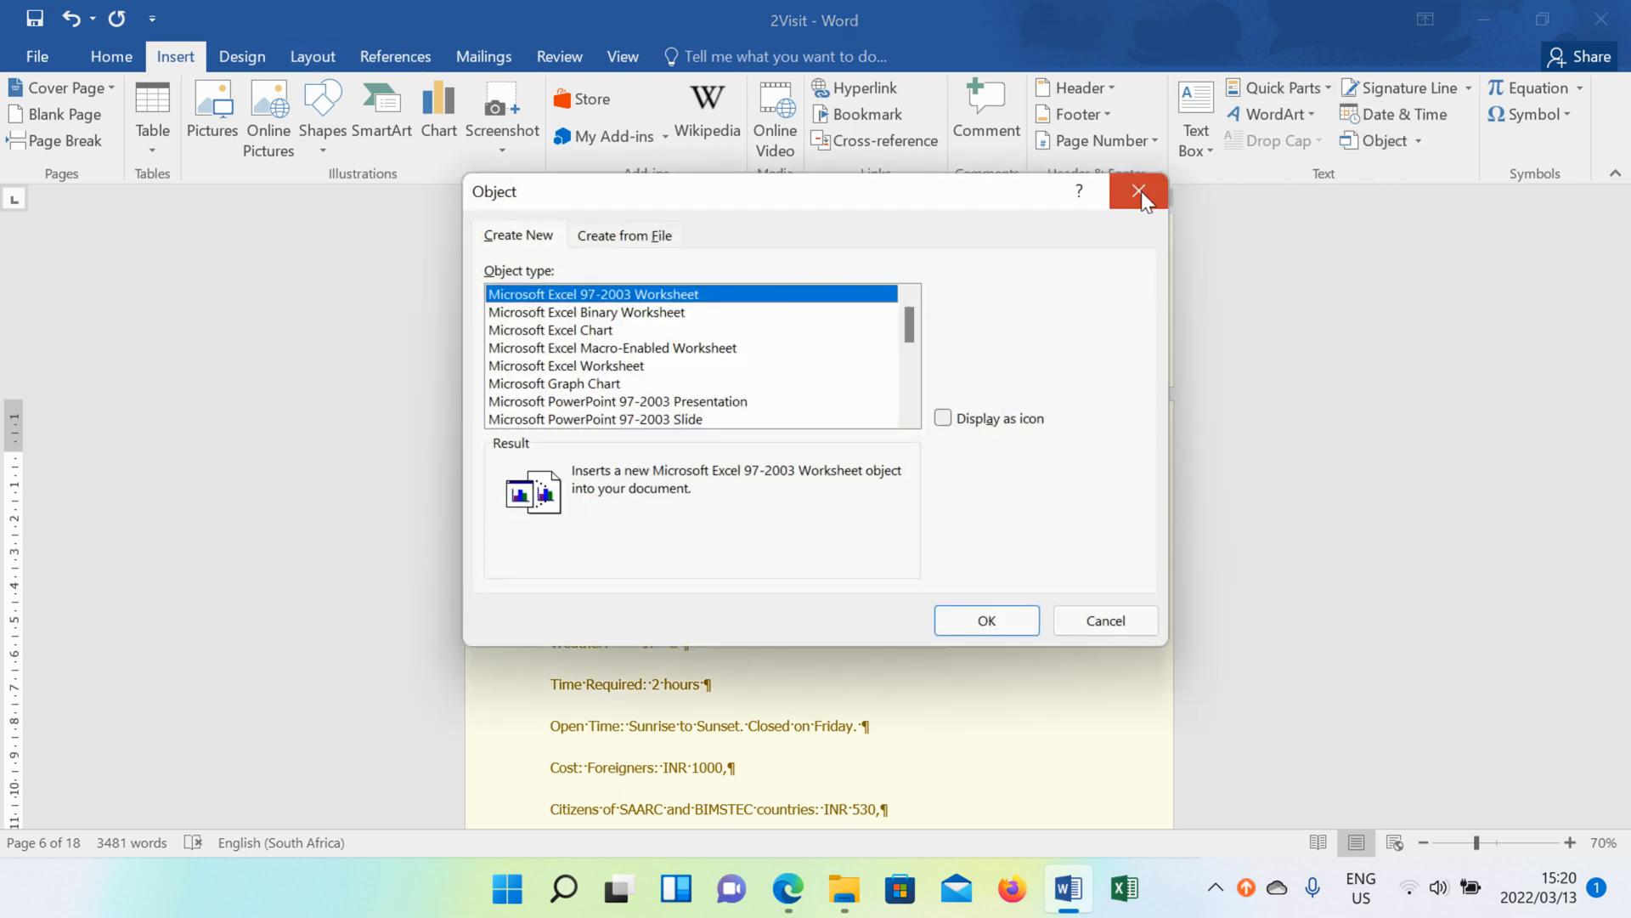
click(1138, 192)
click(1417, 142)
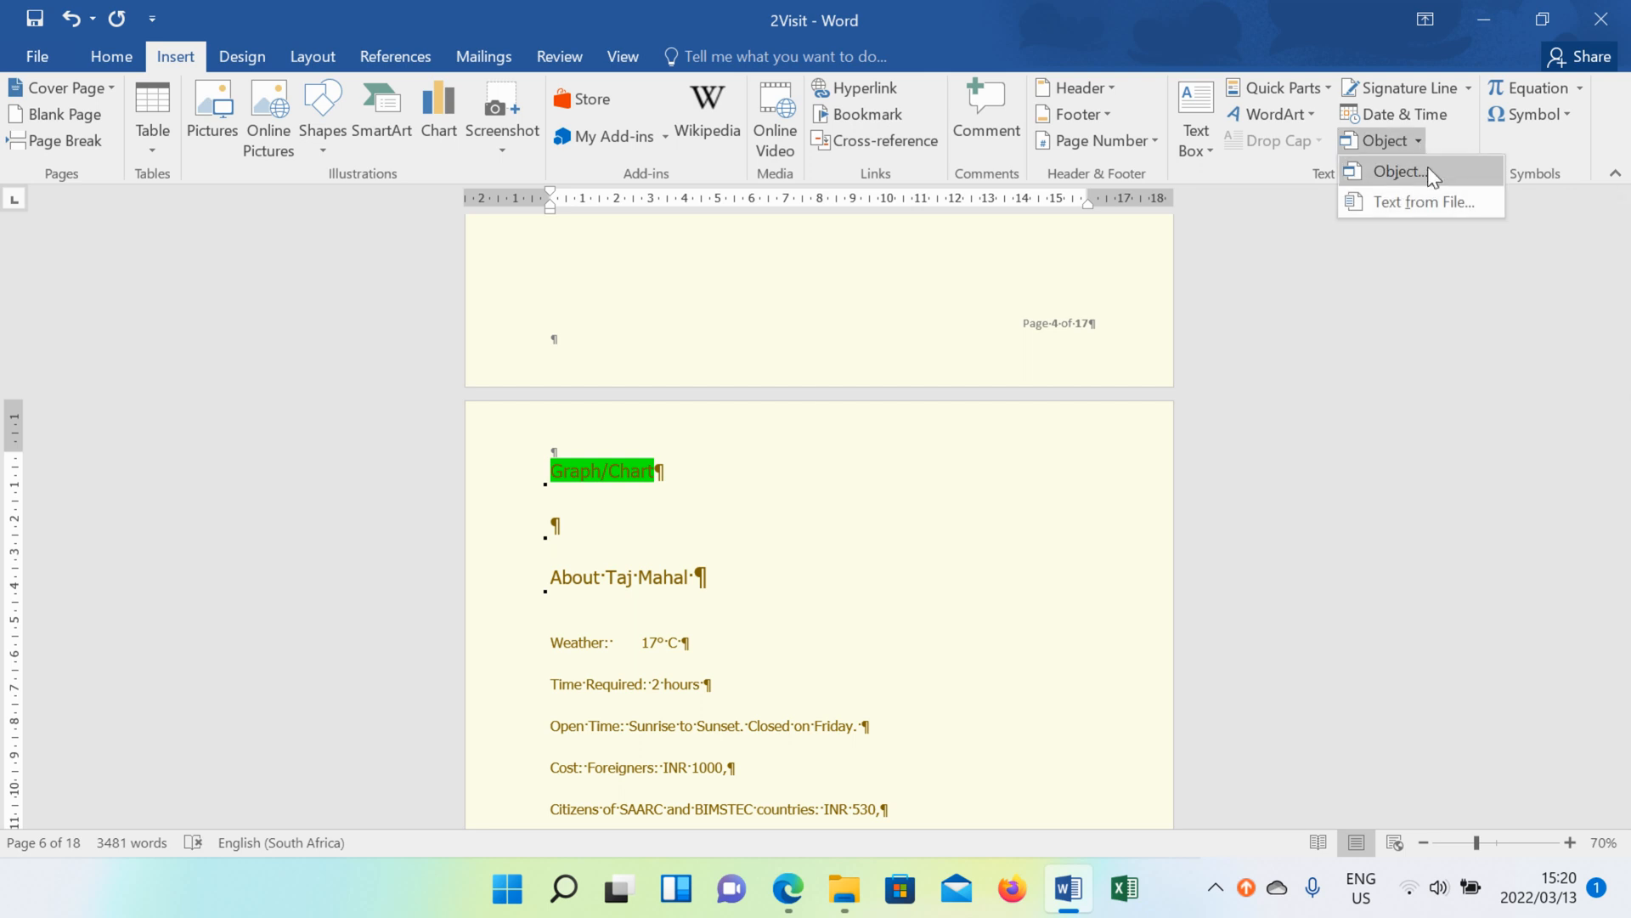
click(1428, 169)
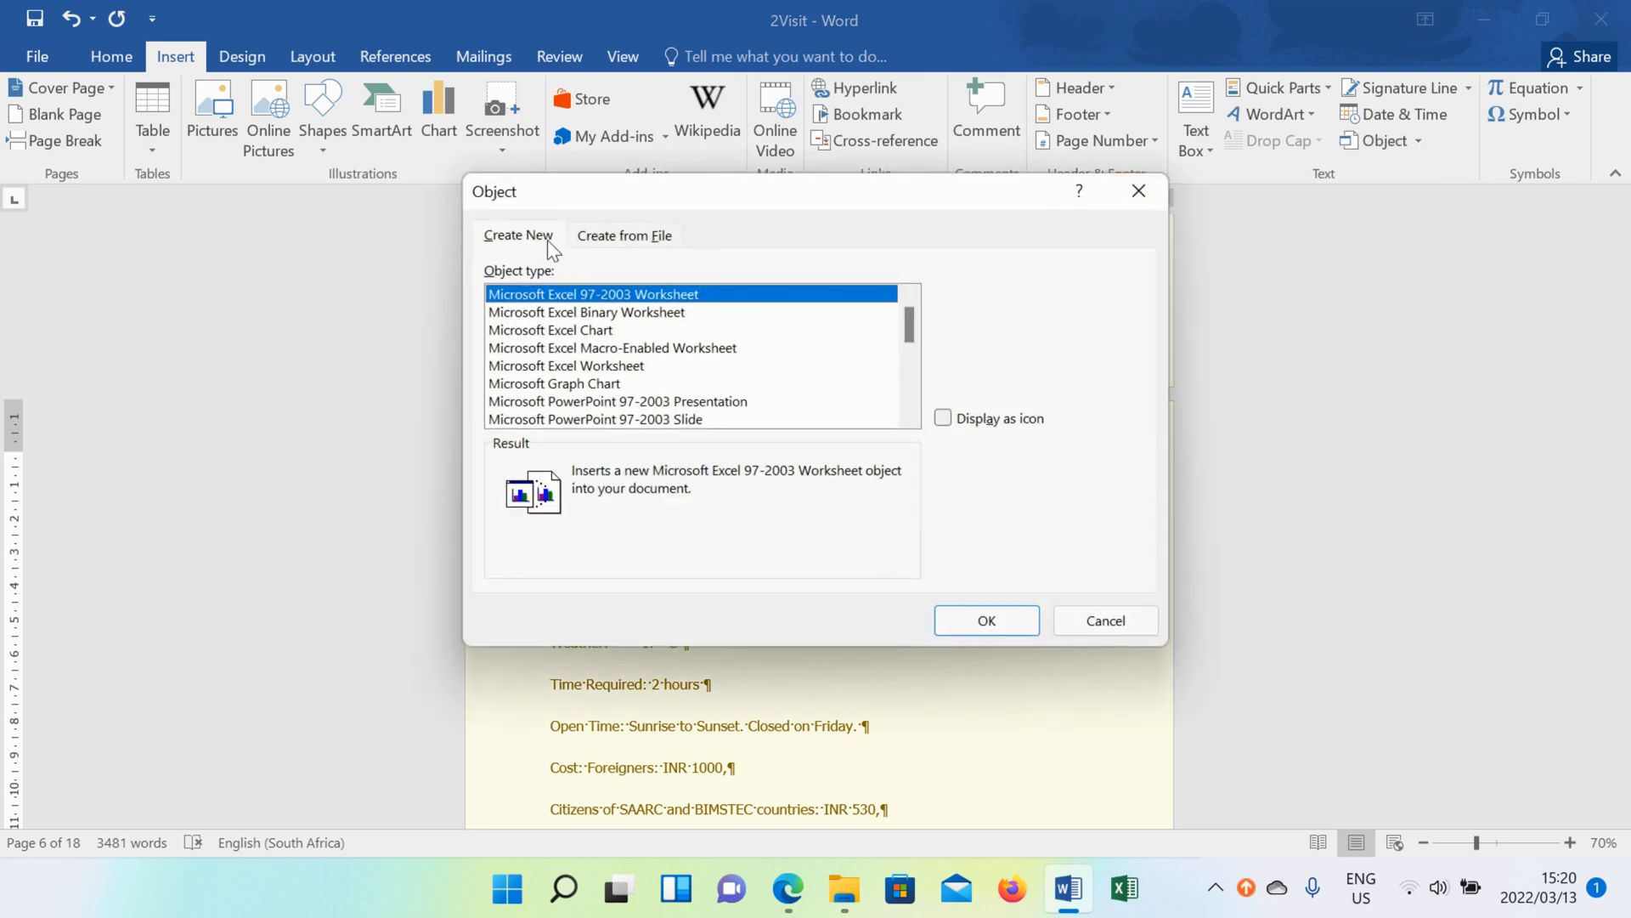
click(611, 238)
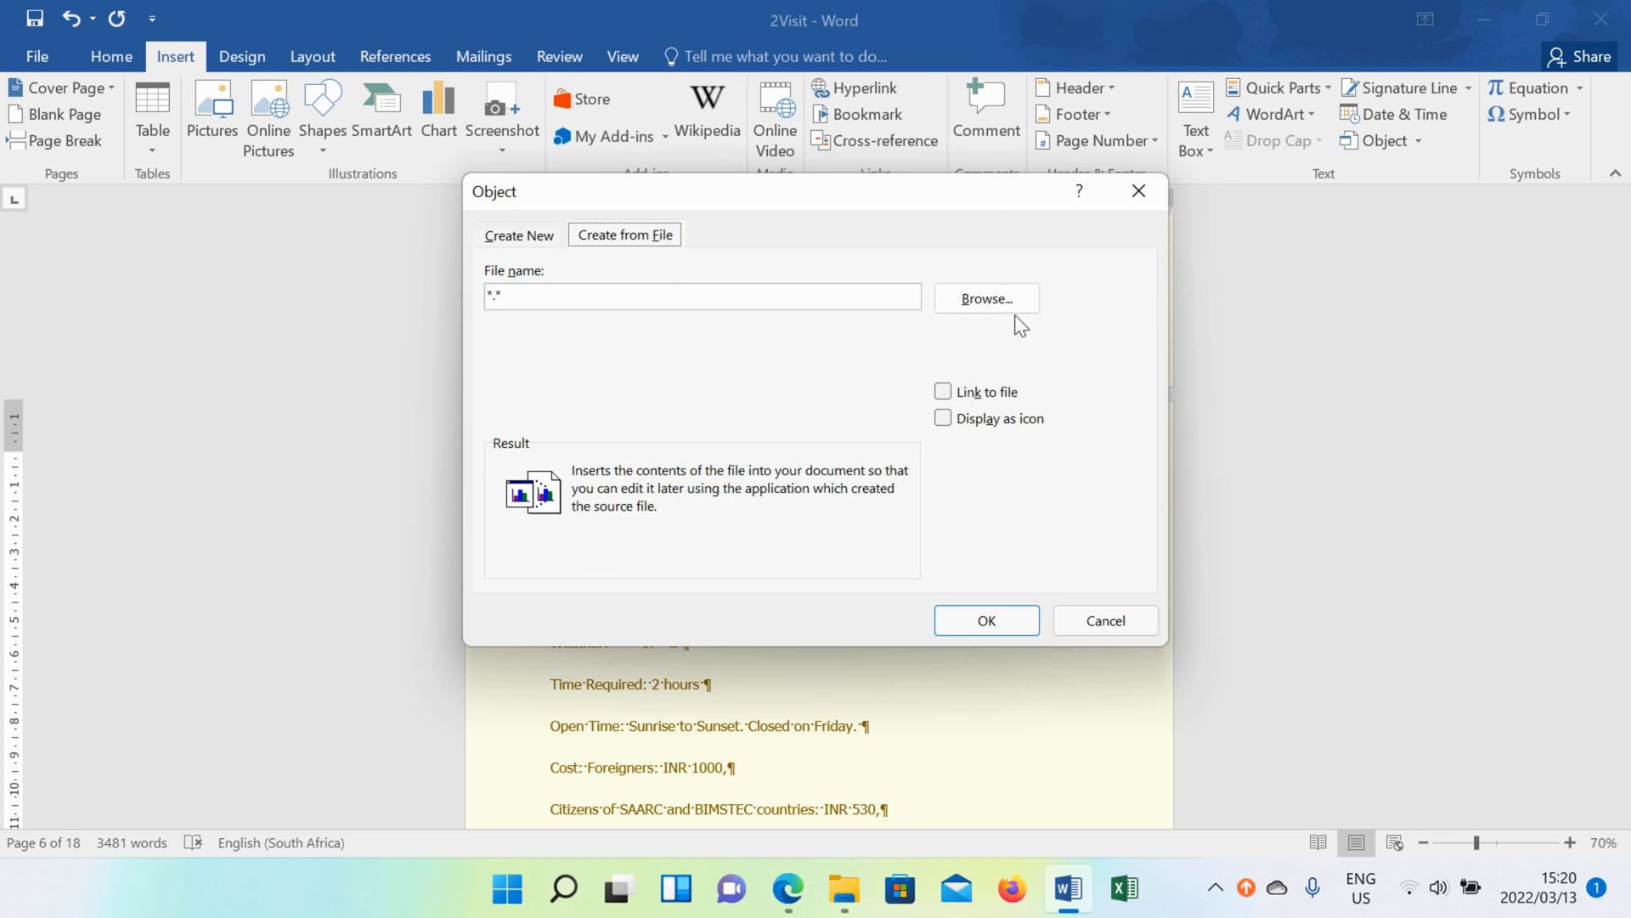
click(986, 299)
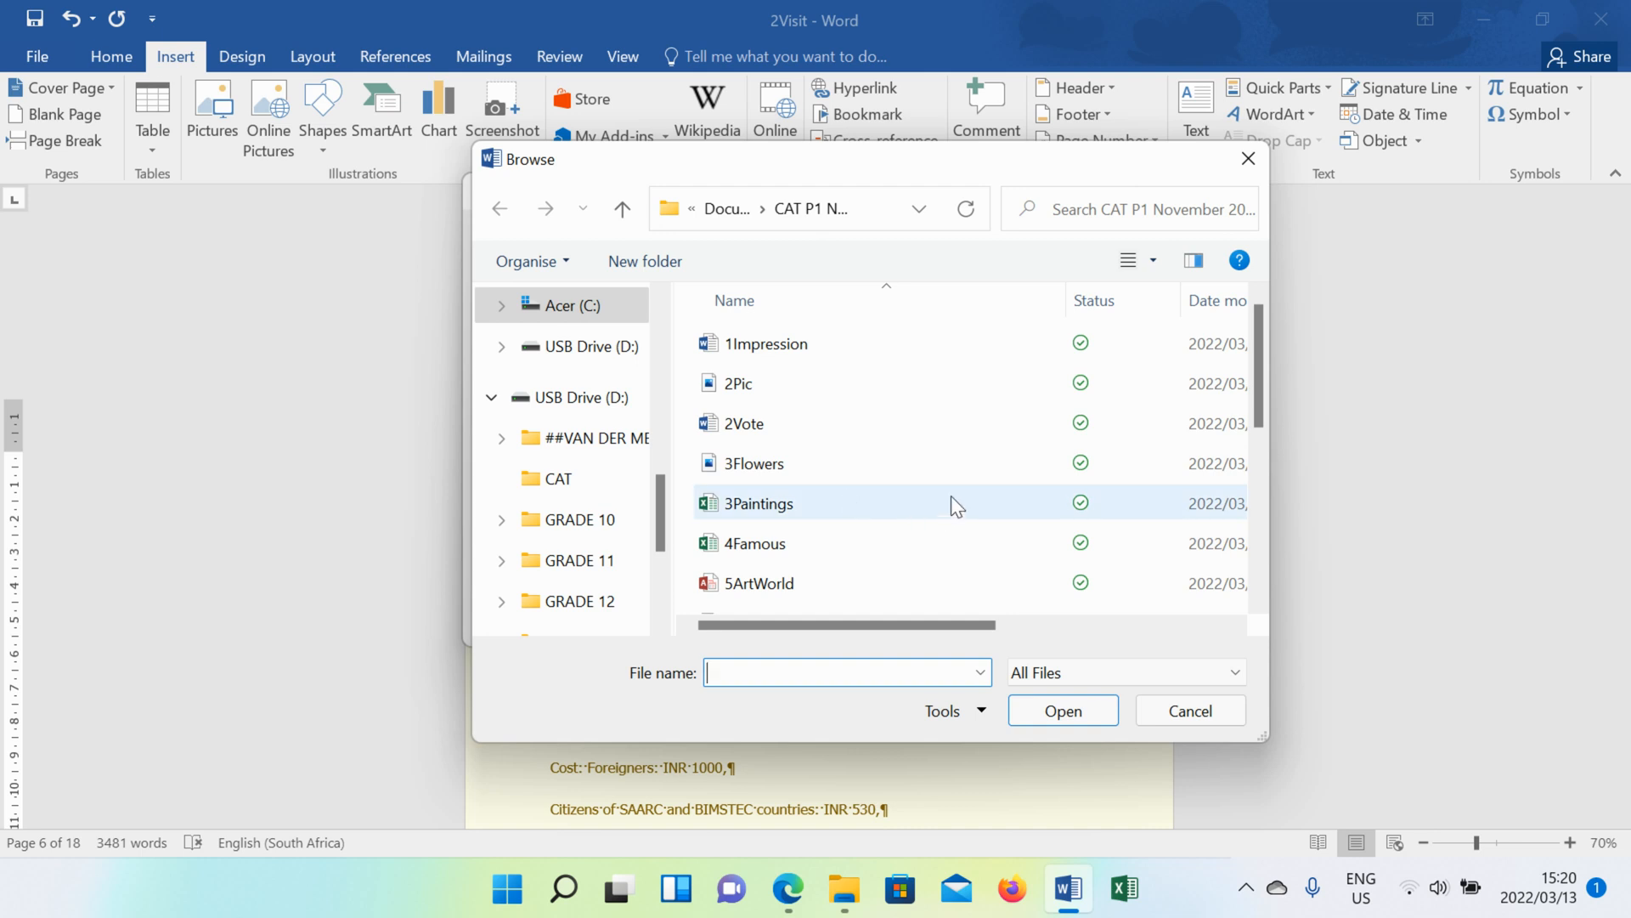
click(834, 353)
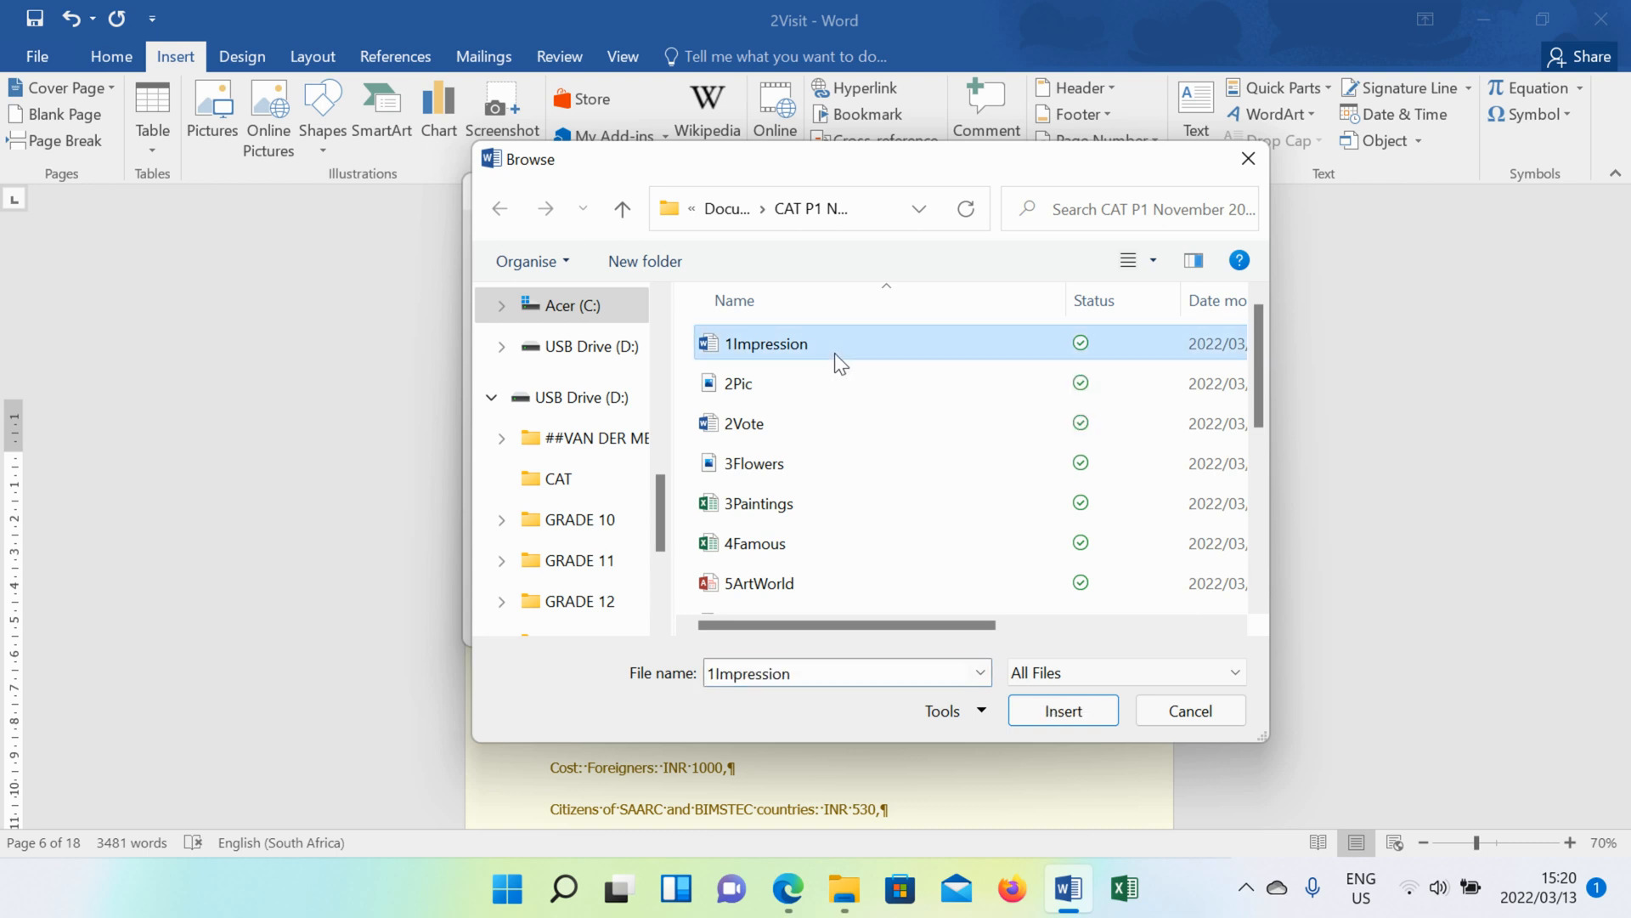
click(1095, 716)
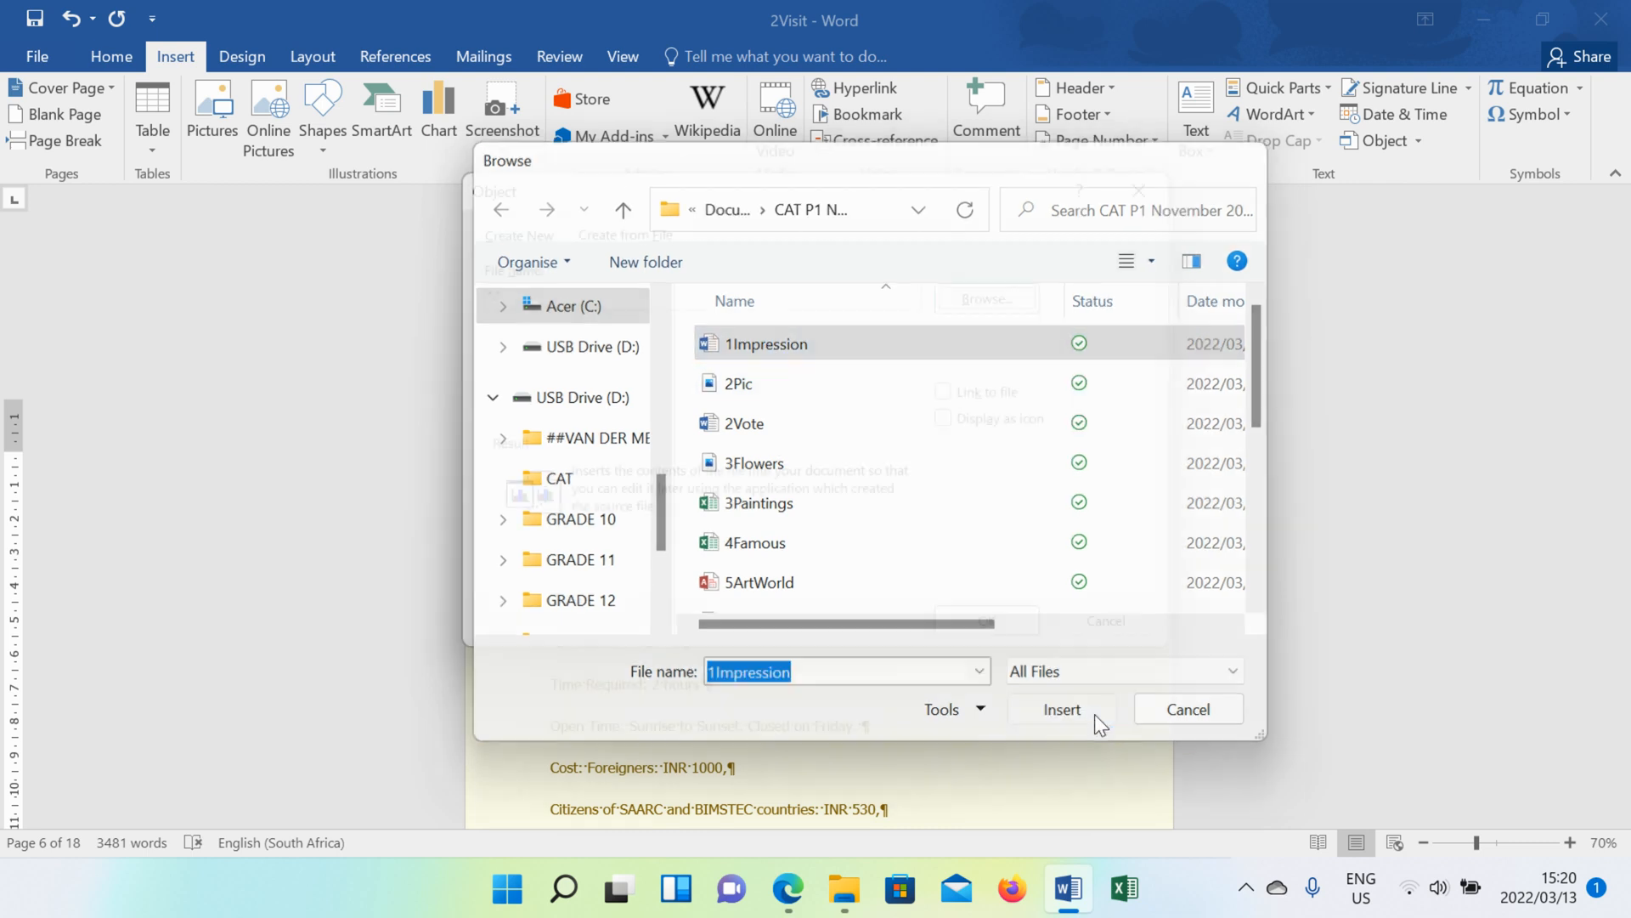
Step: Set the 1Impression object to display as an icon without a link to the file, and insert it
click(944, 393)
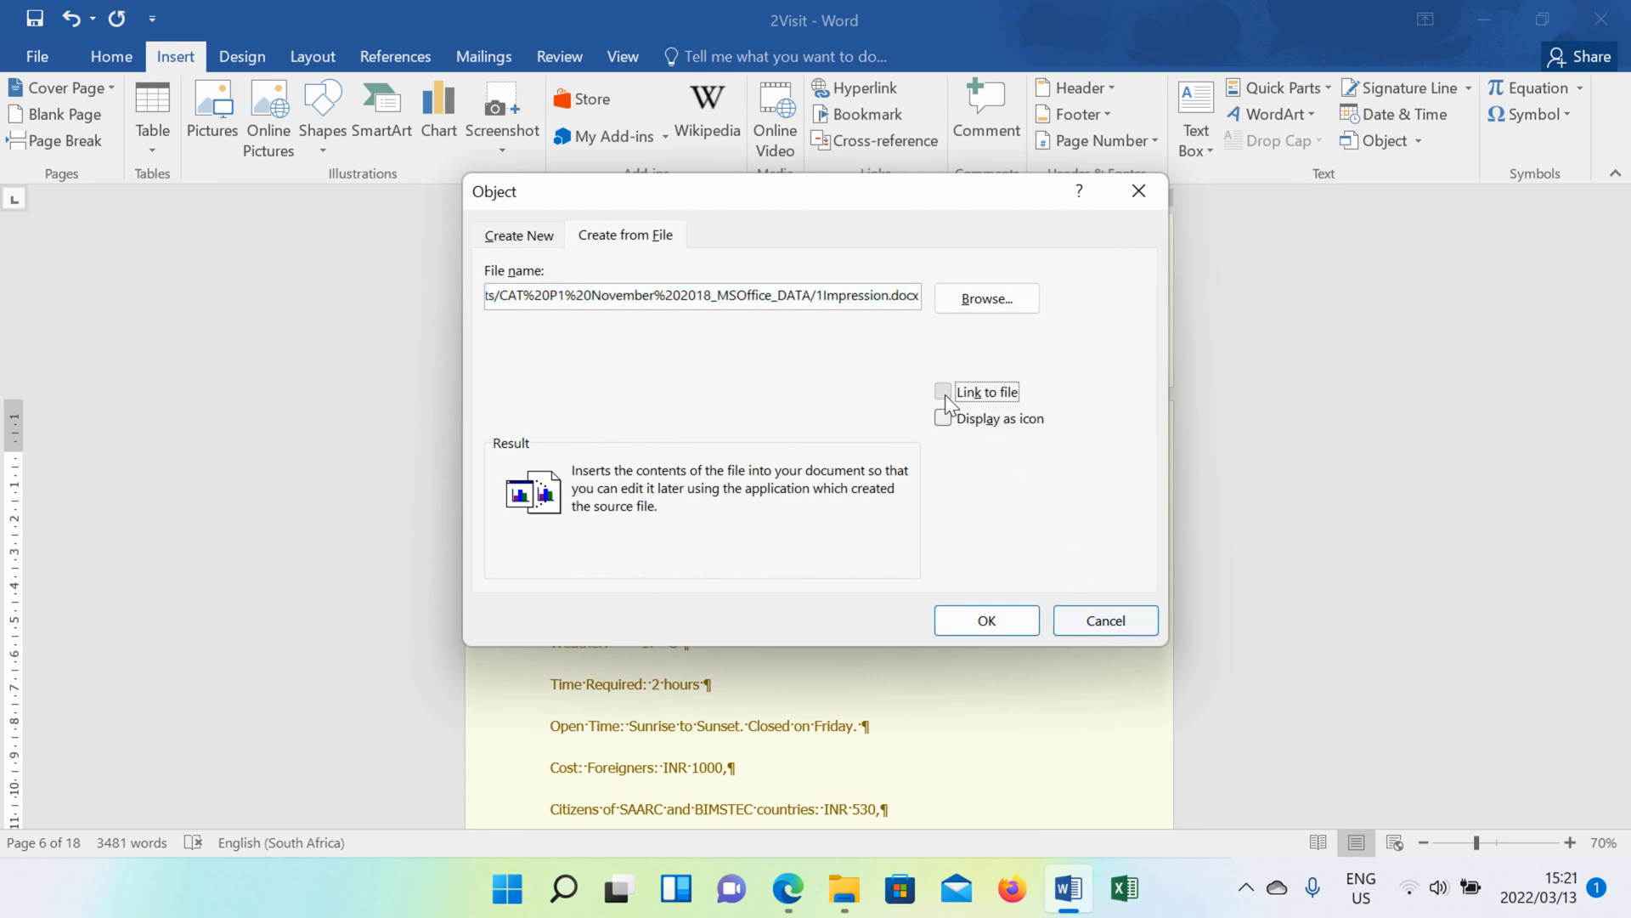
click(943, 392)
click(942, 417)
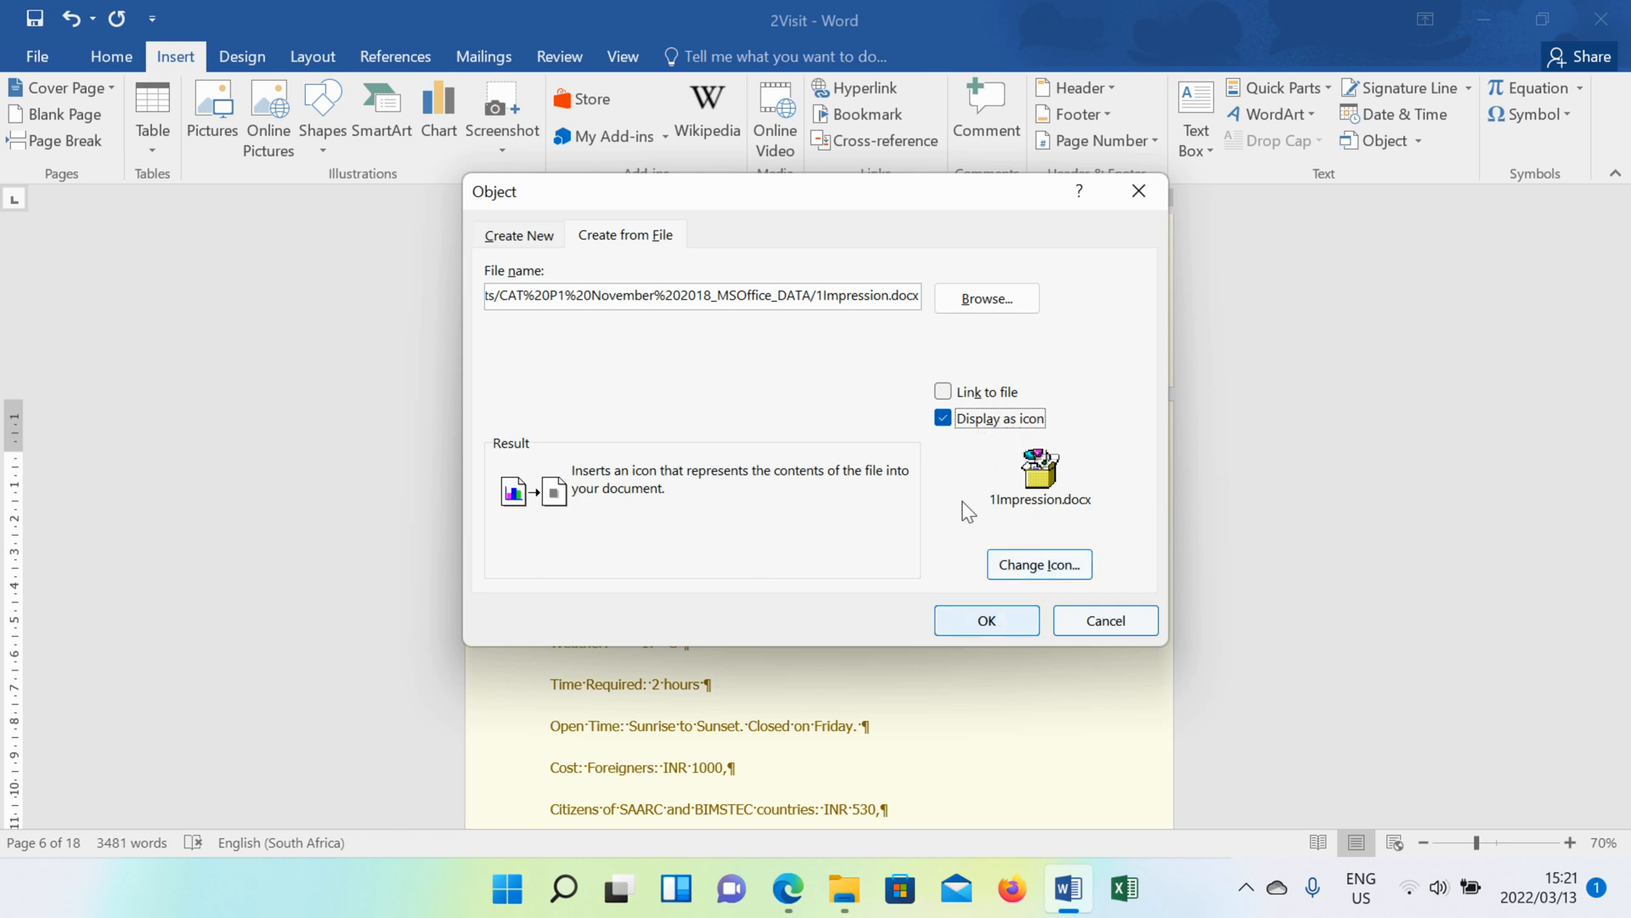
click(1022, 627)
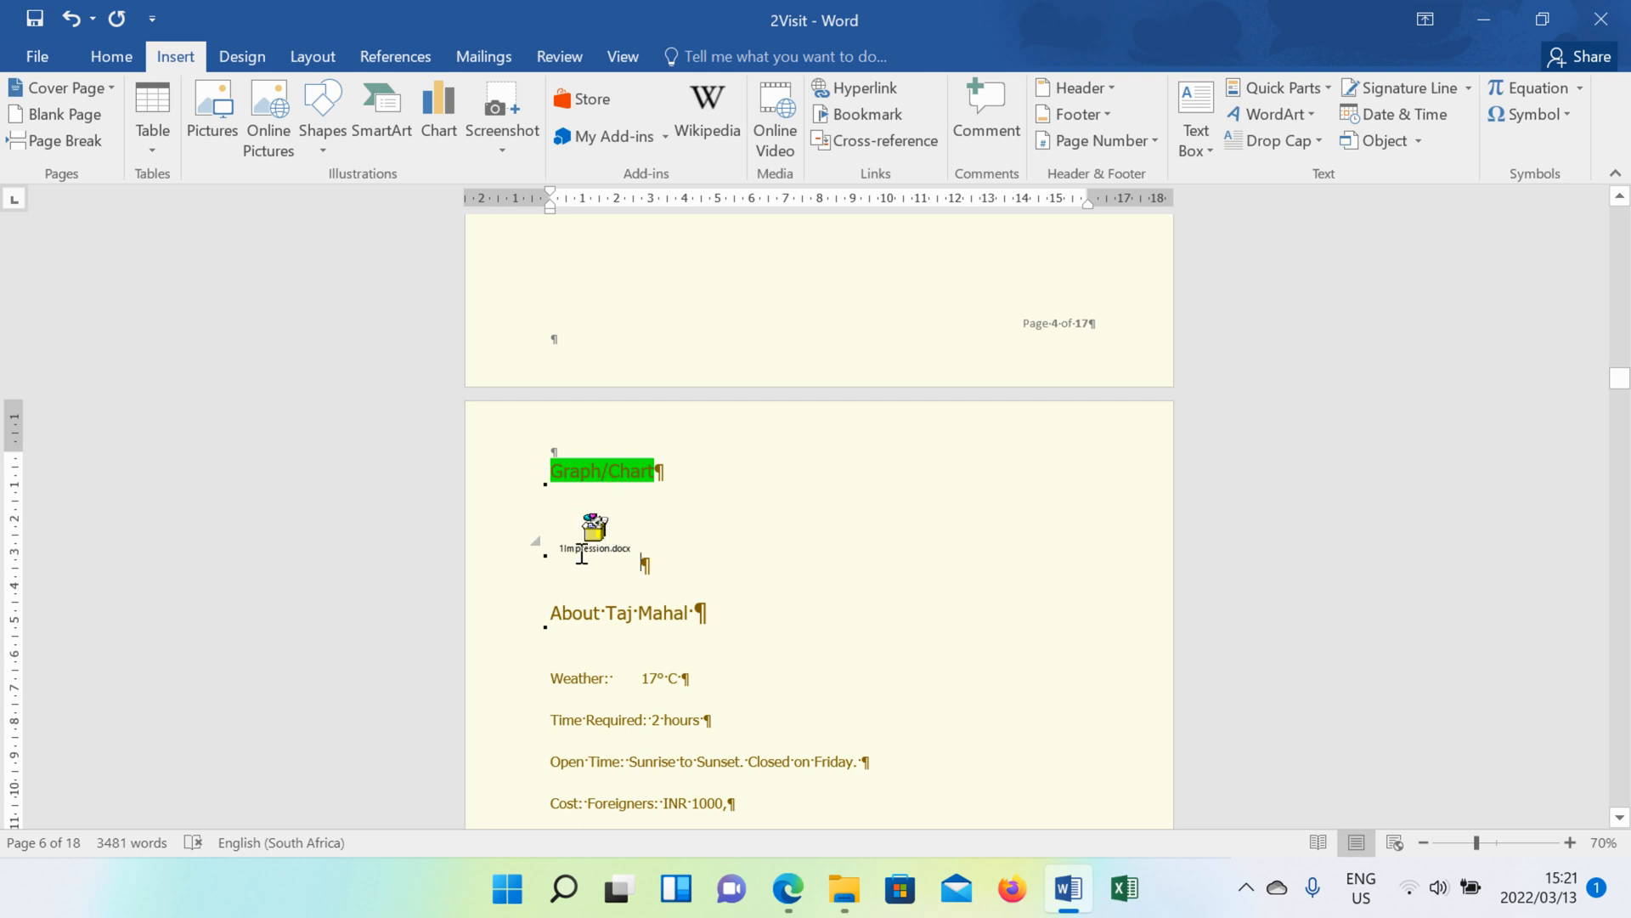
Step: Examine the alternative icons offered for an object created from a file and displayed as an icon, without inserting anything
click(1417, 143)
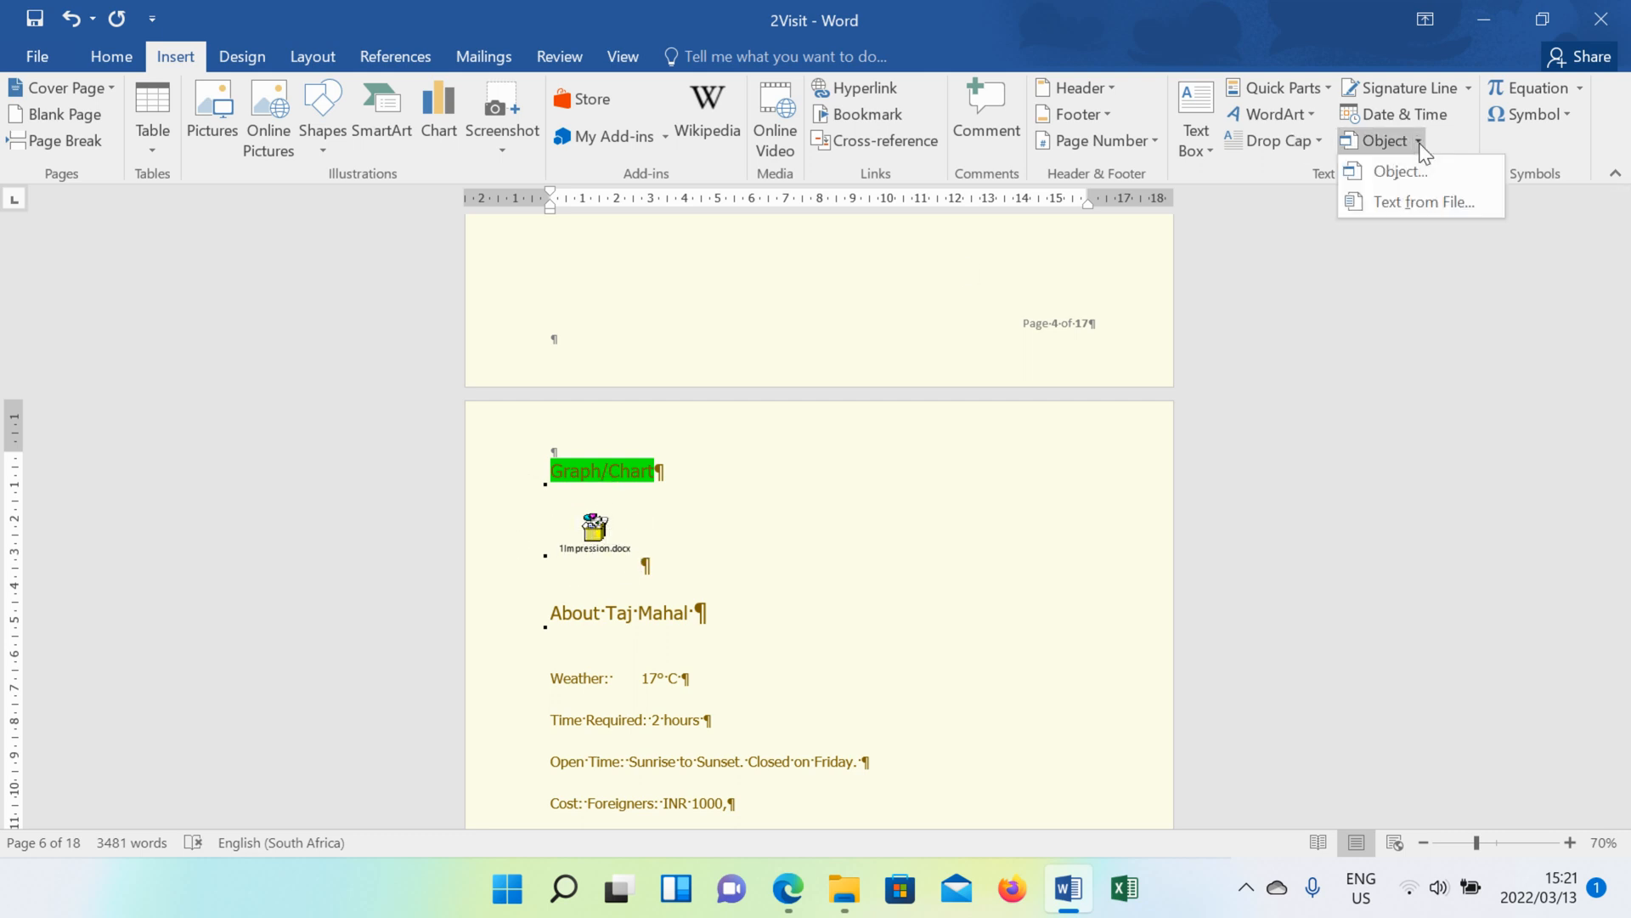
click(1406, 170)
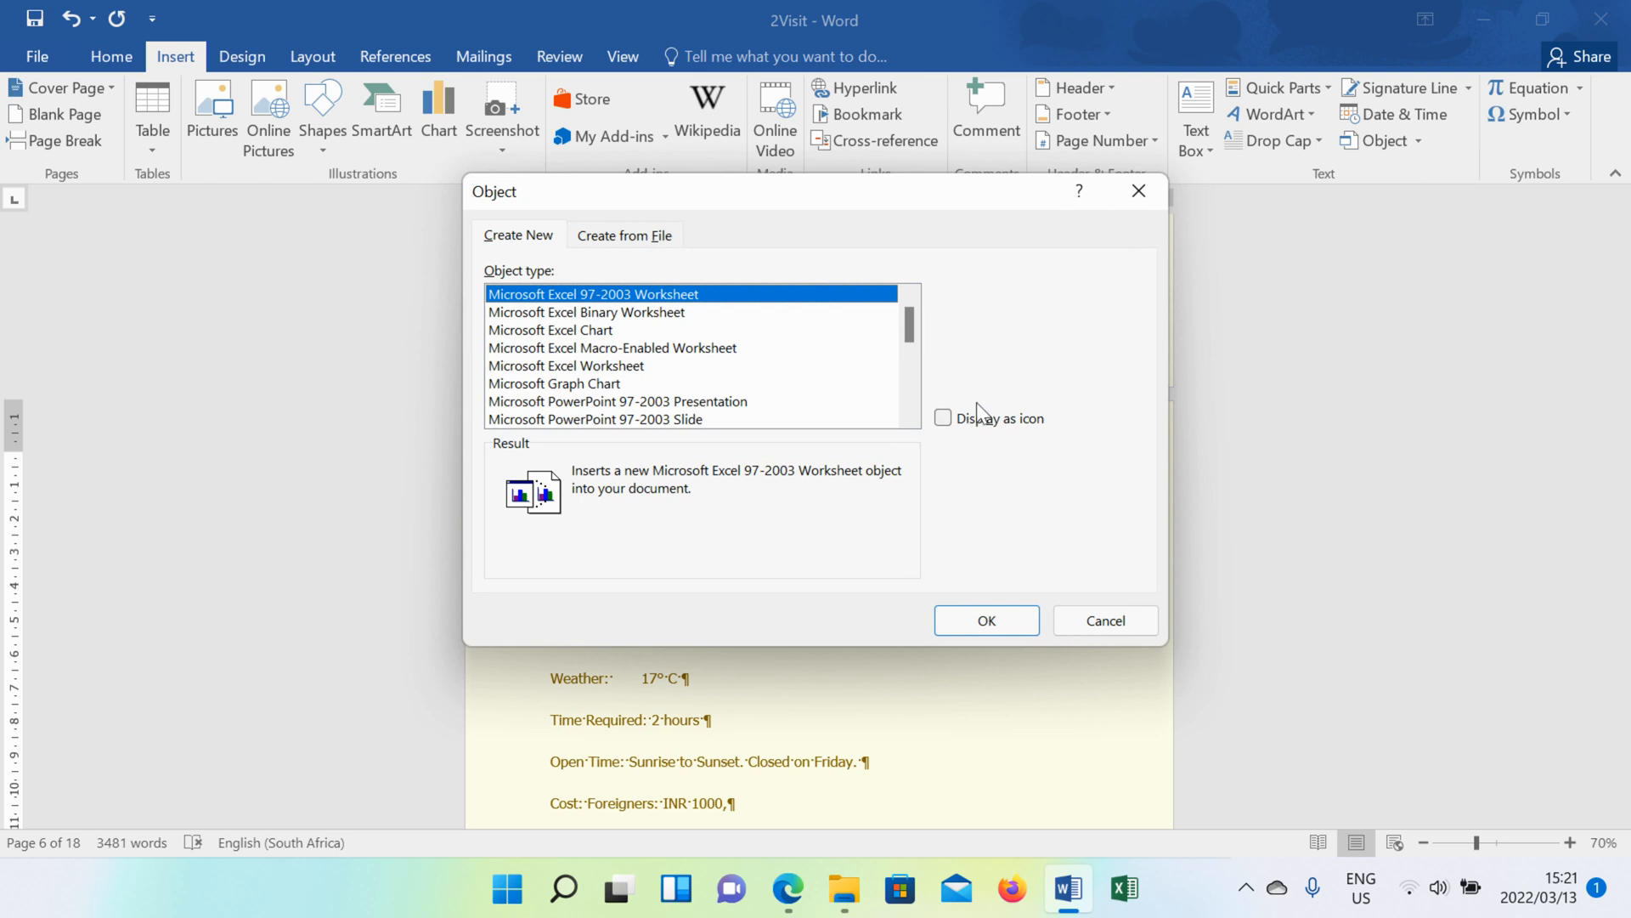
click(633, 237)
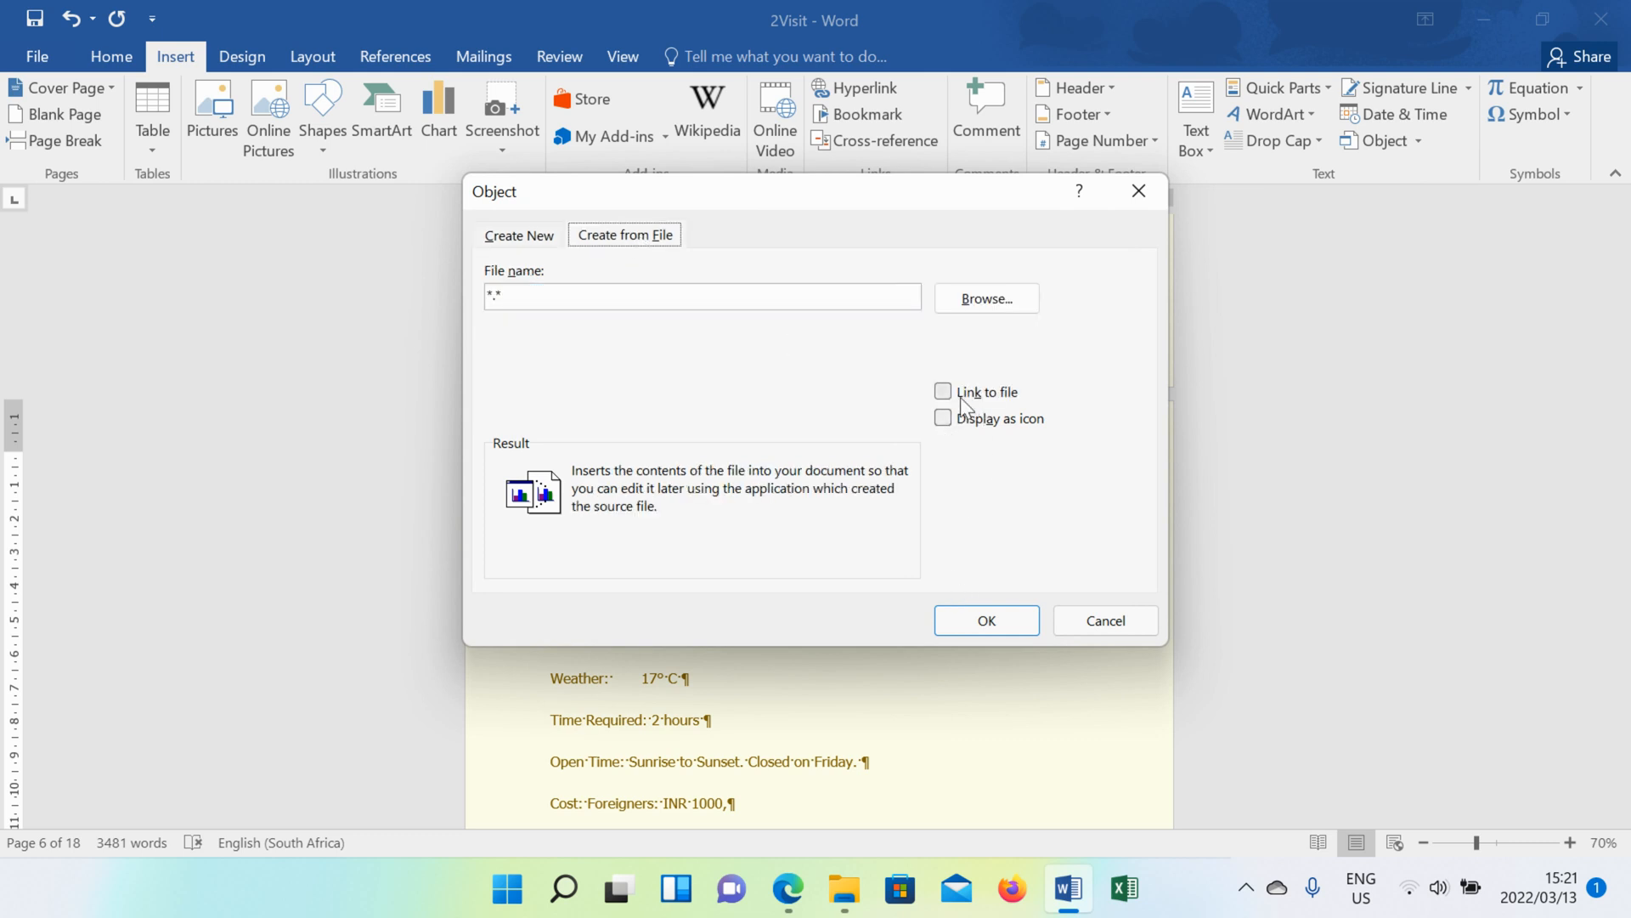
click(943, 418)
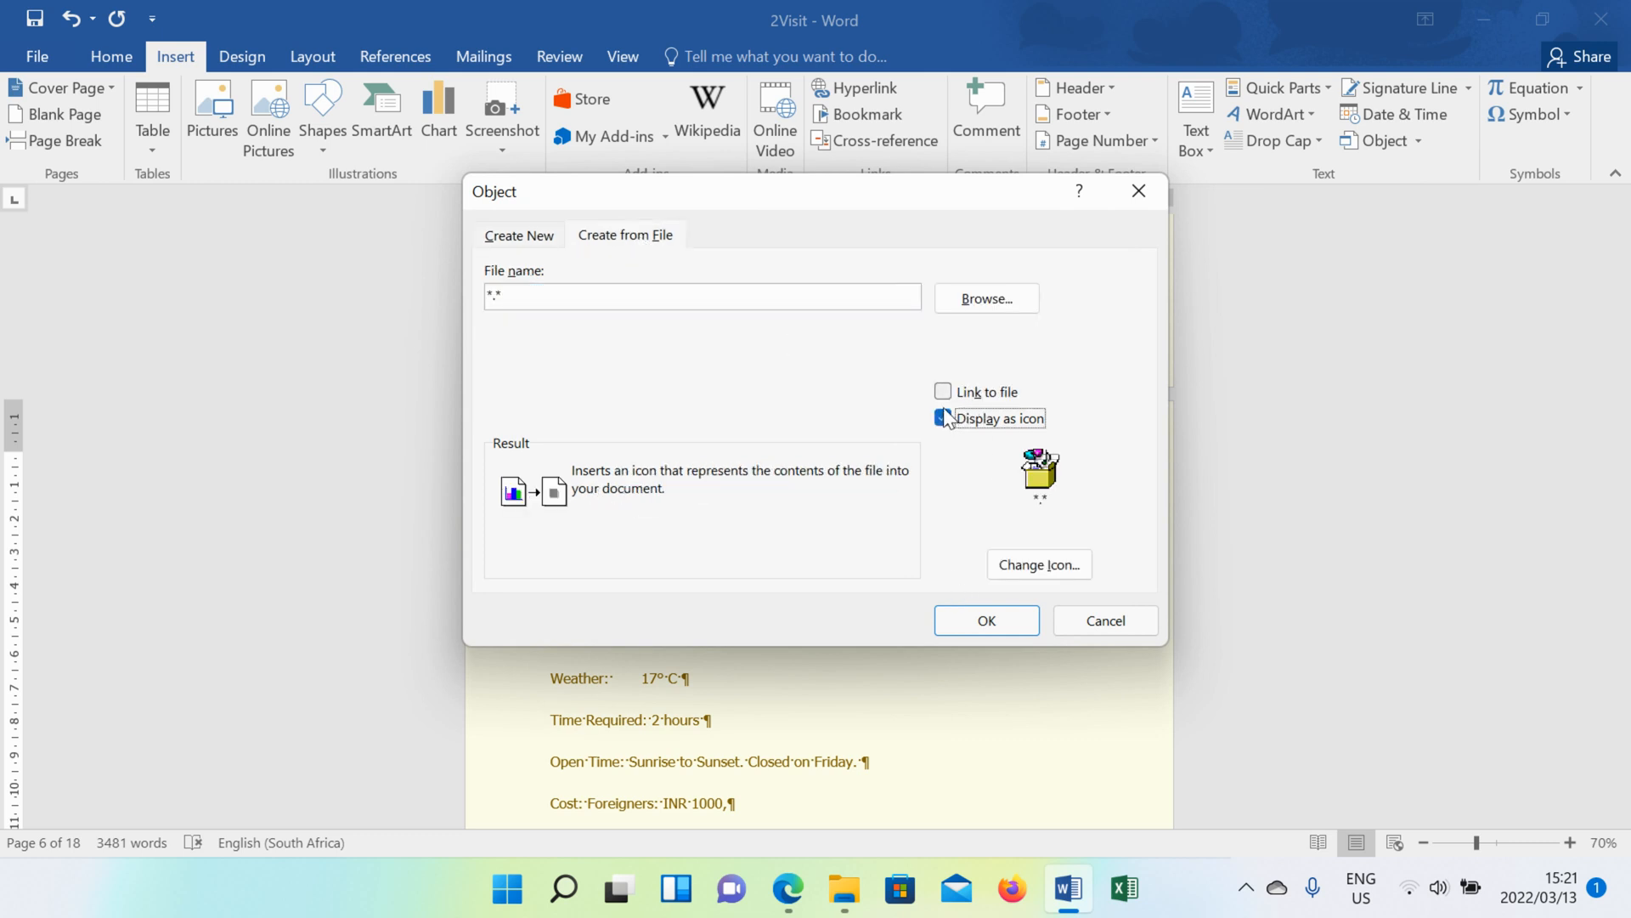
click(1036, 574)
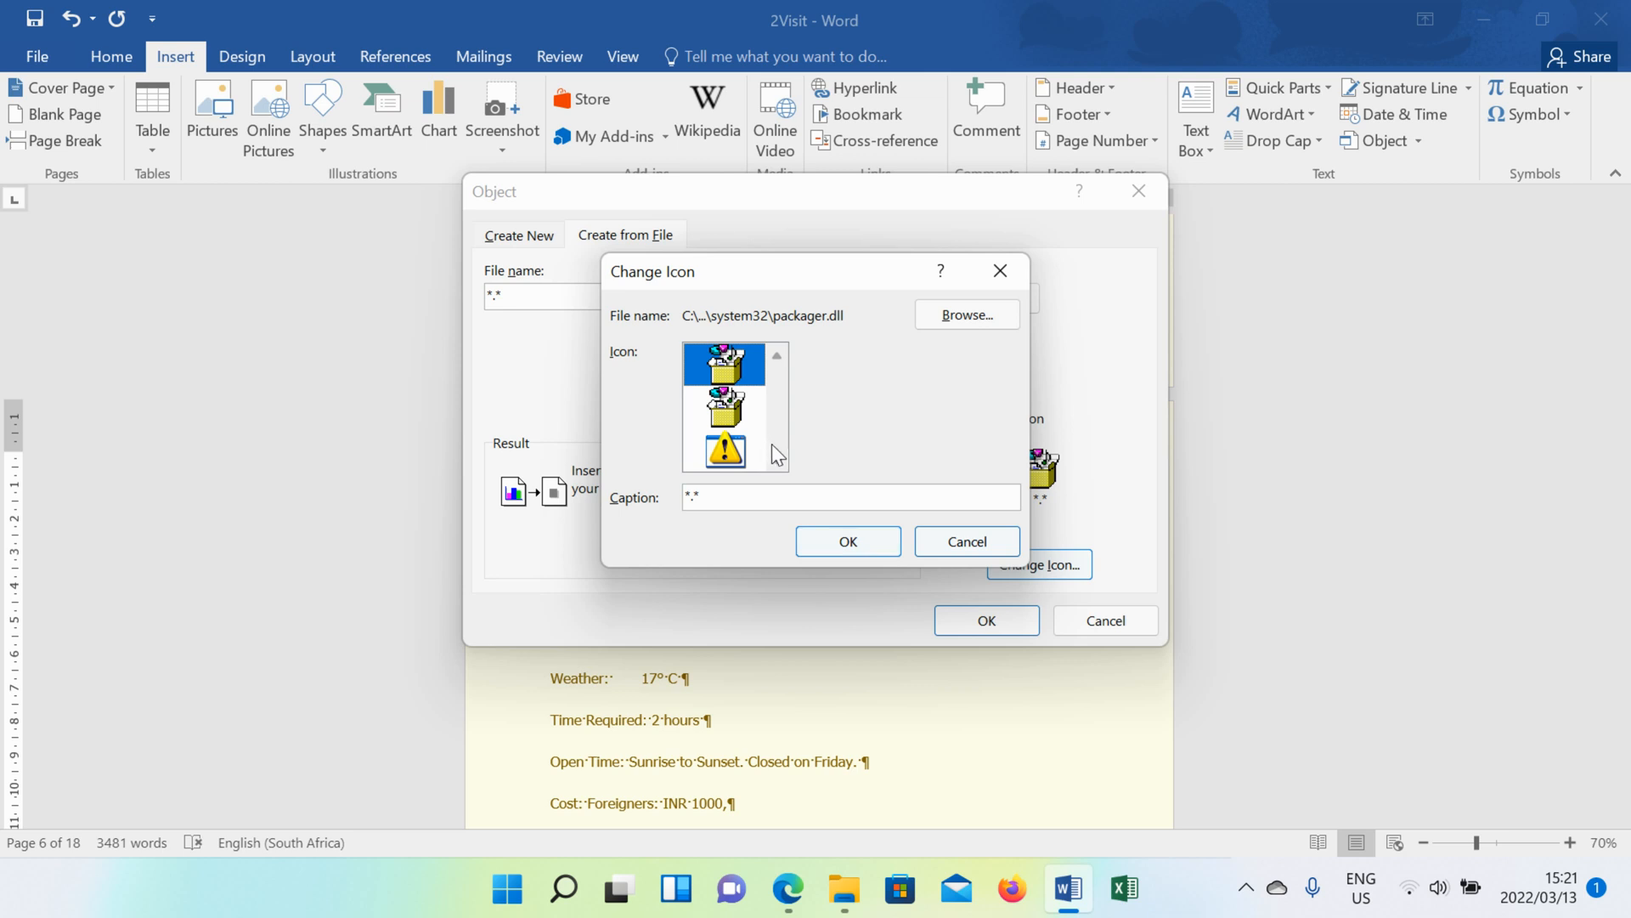
click(729, 406)
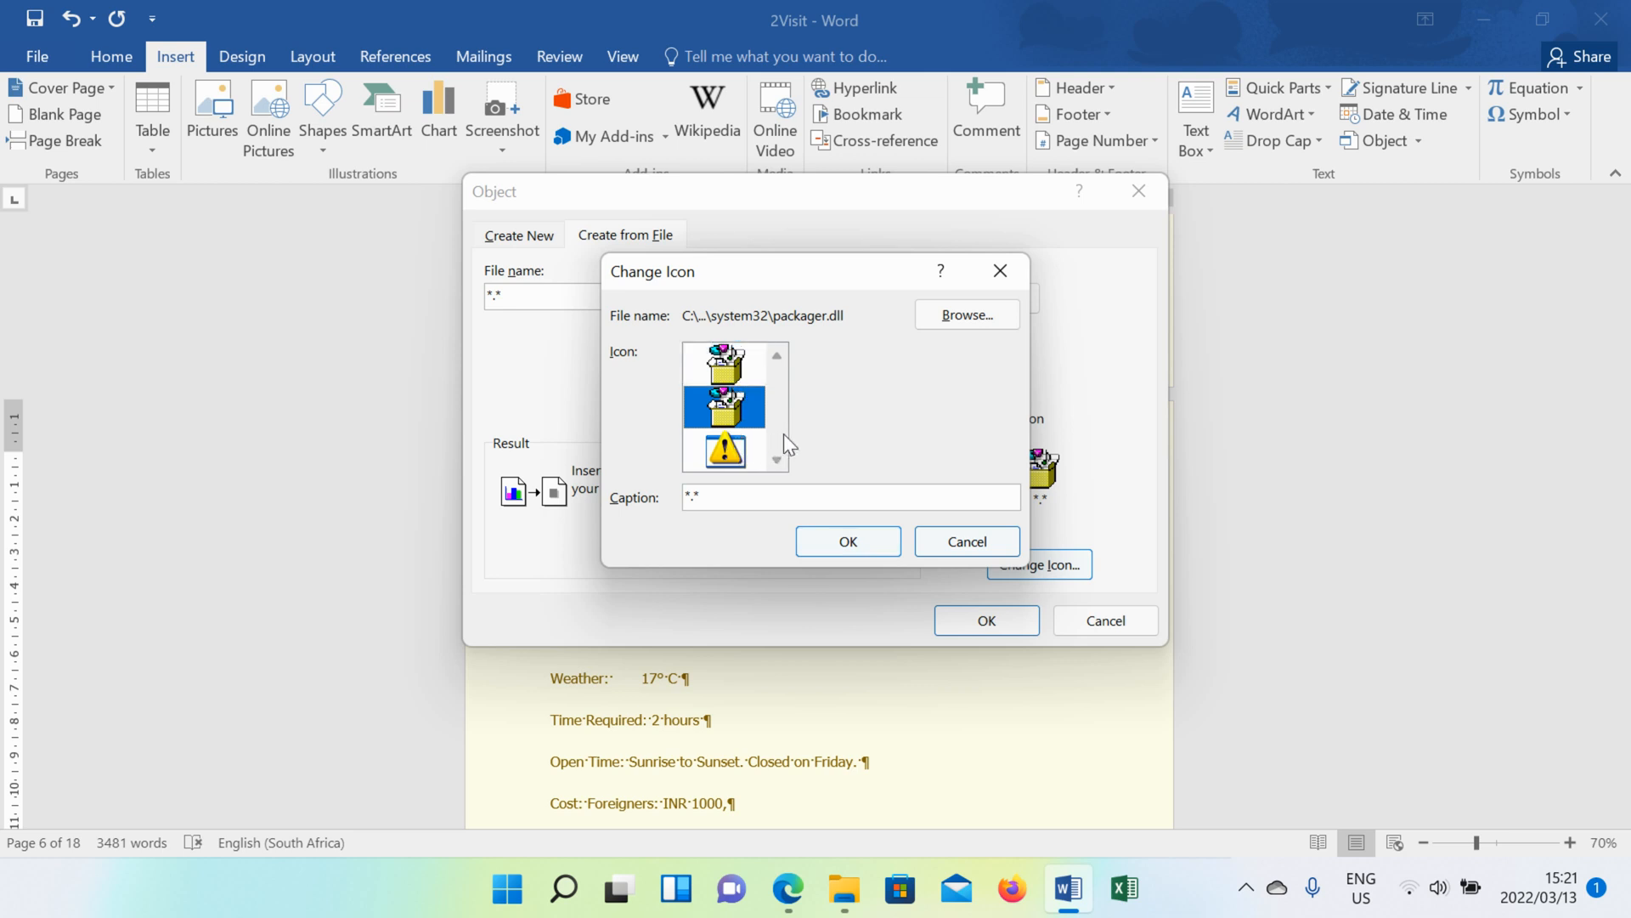
click(778, 349)
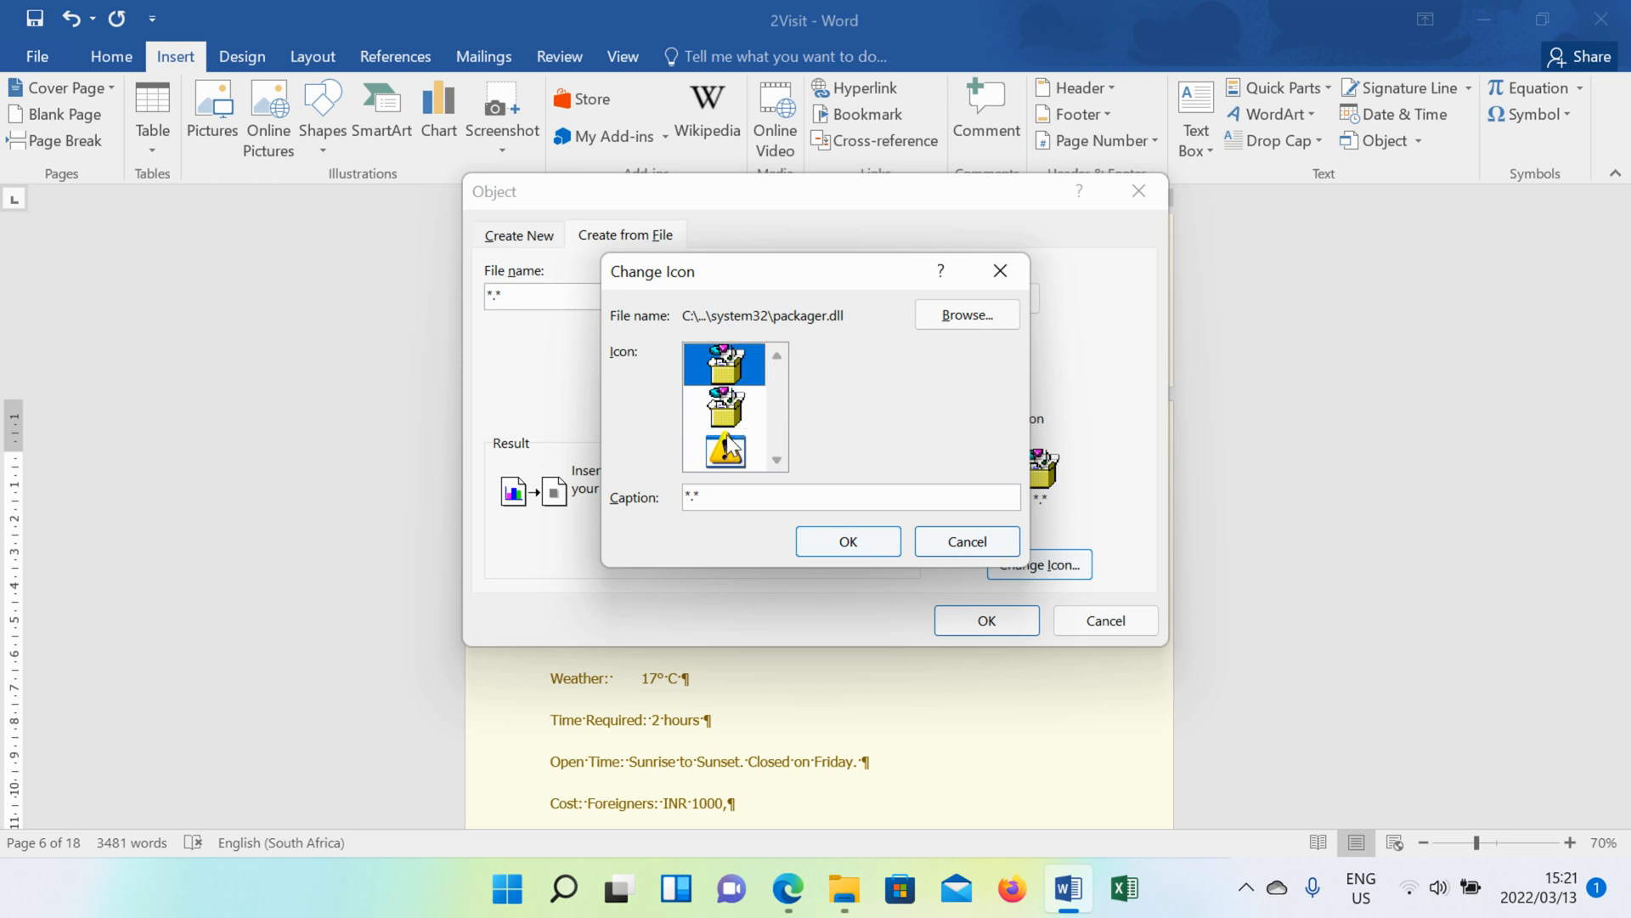
click(739, 412)
click(969, 315)
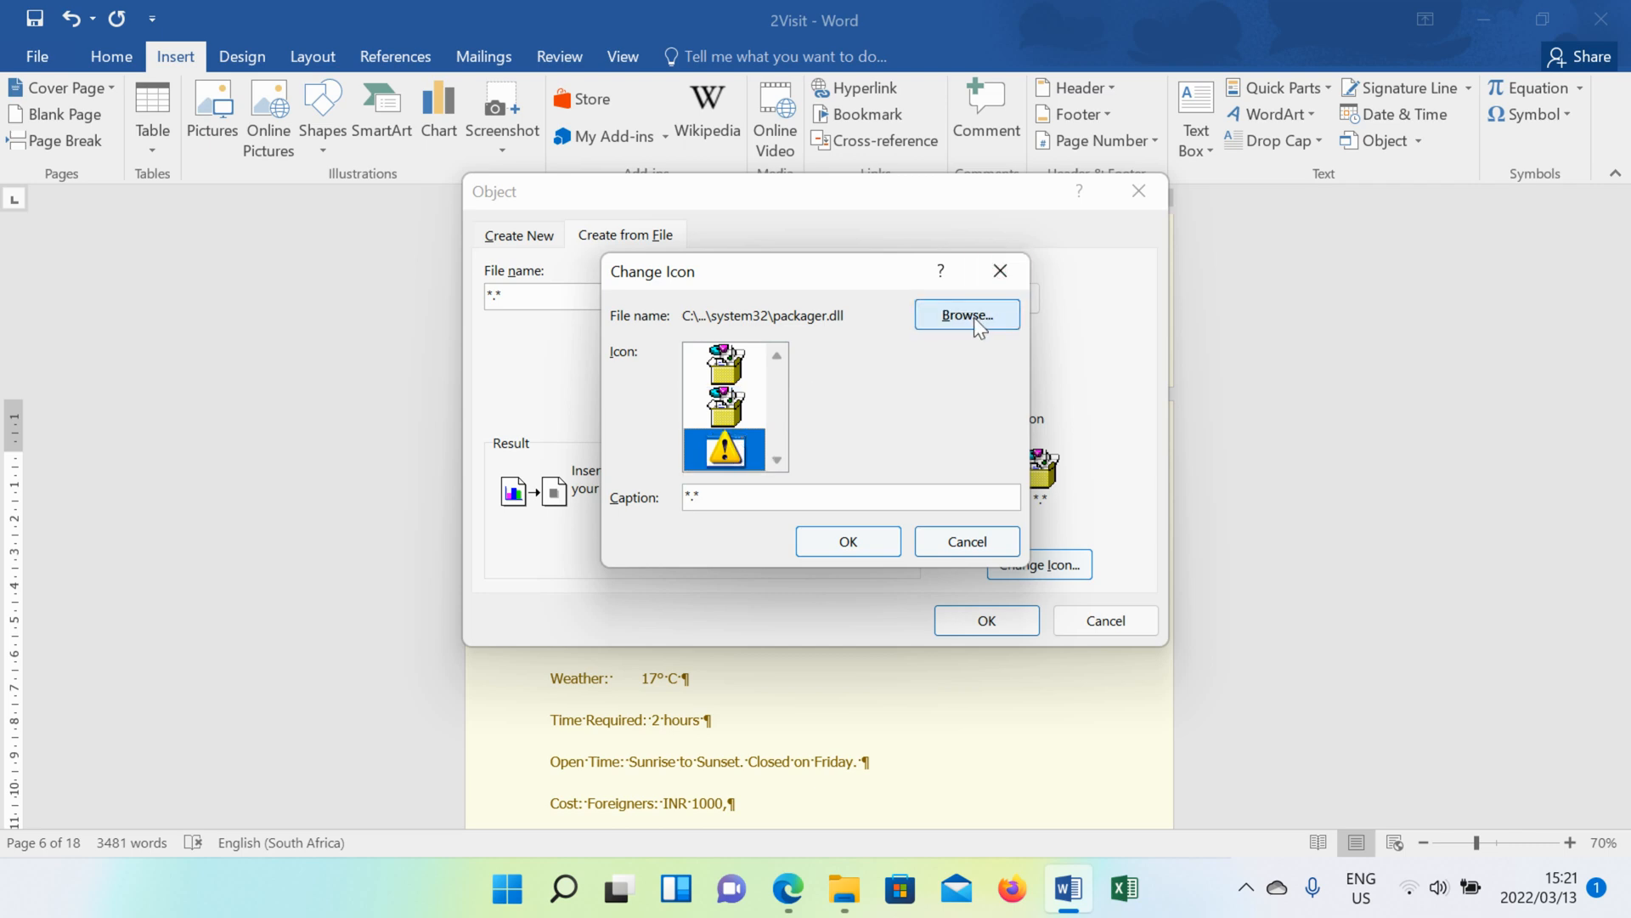
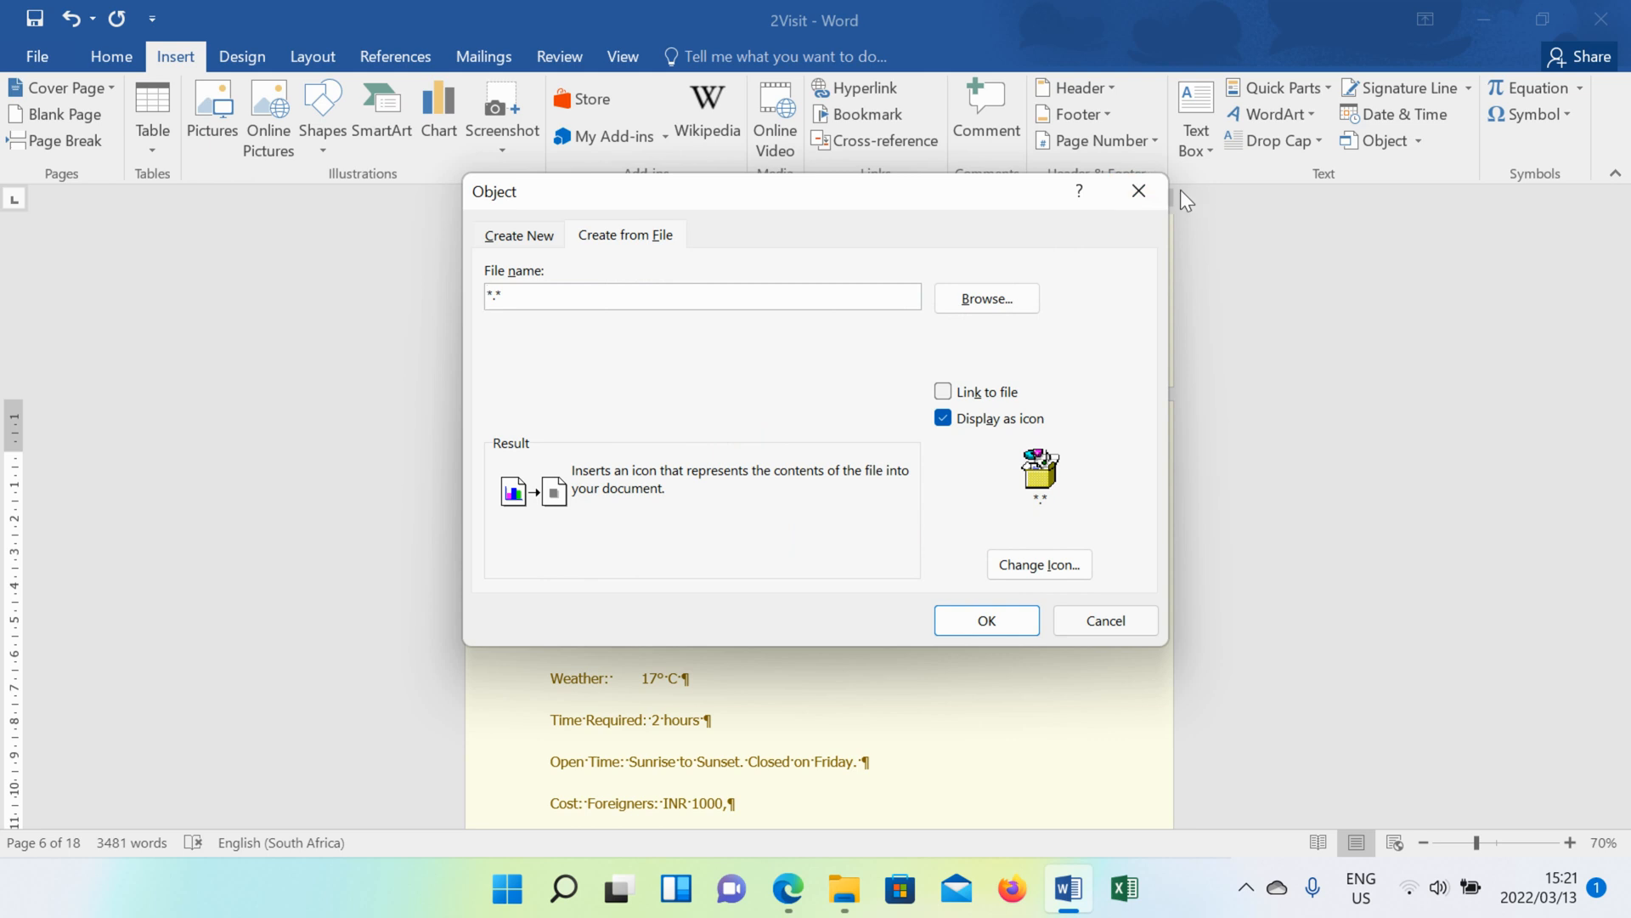
click(1152, 196)
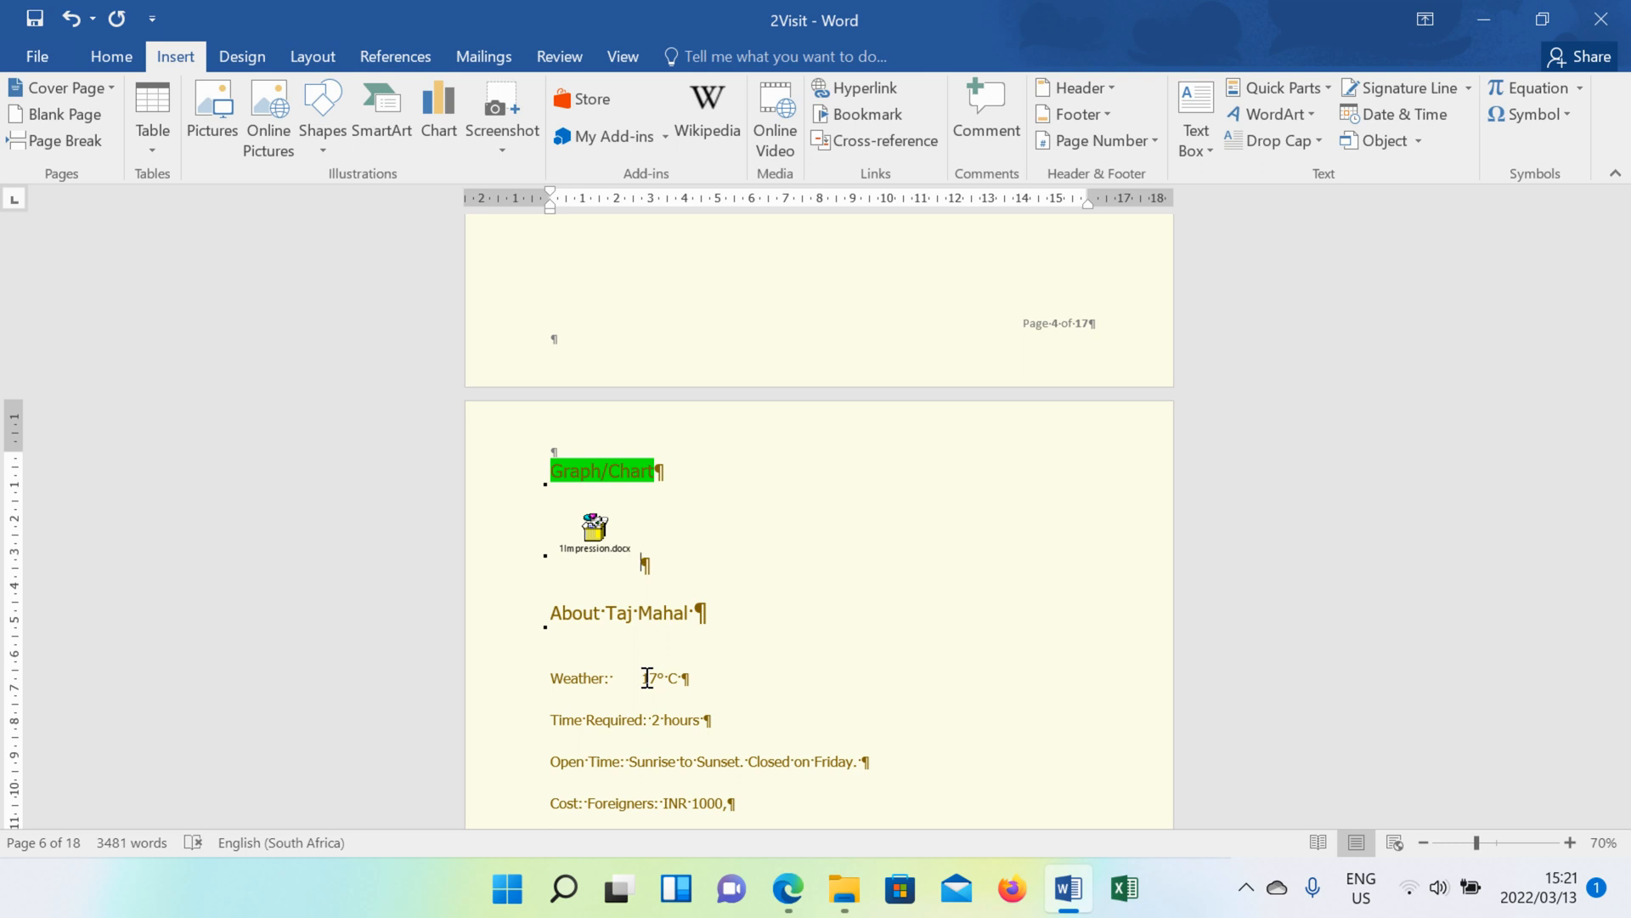
Step: Examine the layout and text wrapping options of the bridge painting below the "Figure 1" caption in Themes of Impressionism, without changing them
scroll(725, 474, up, 5)
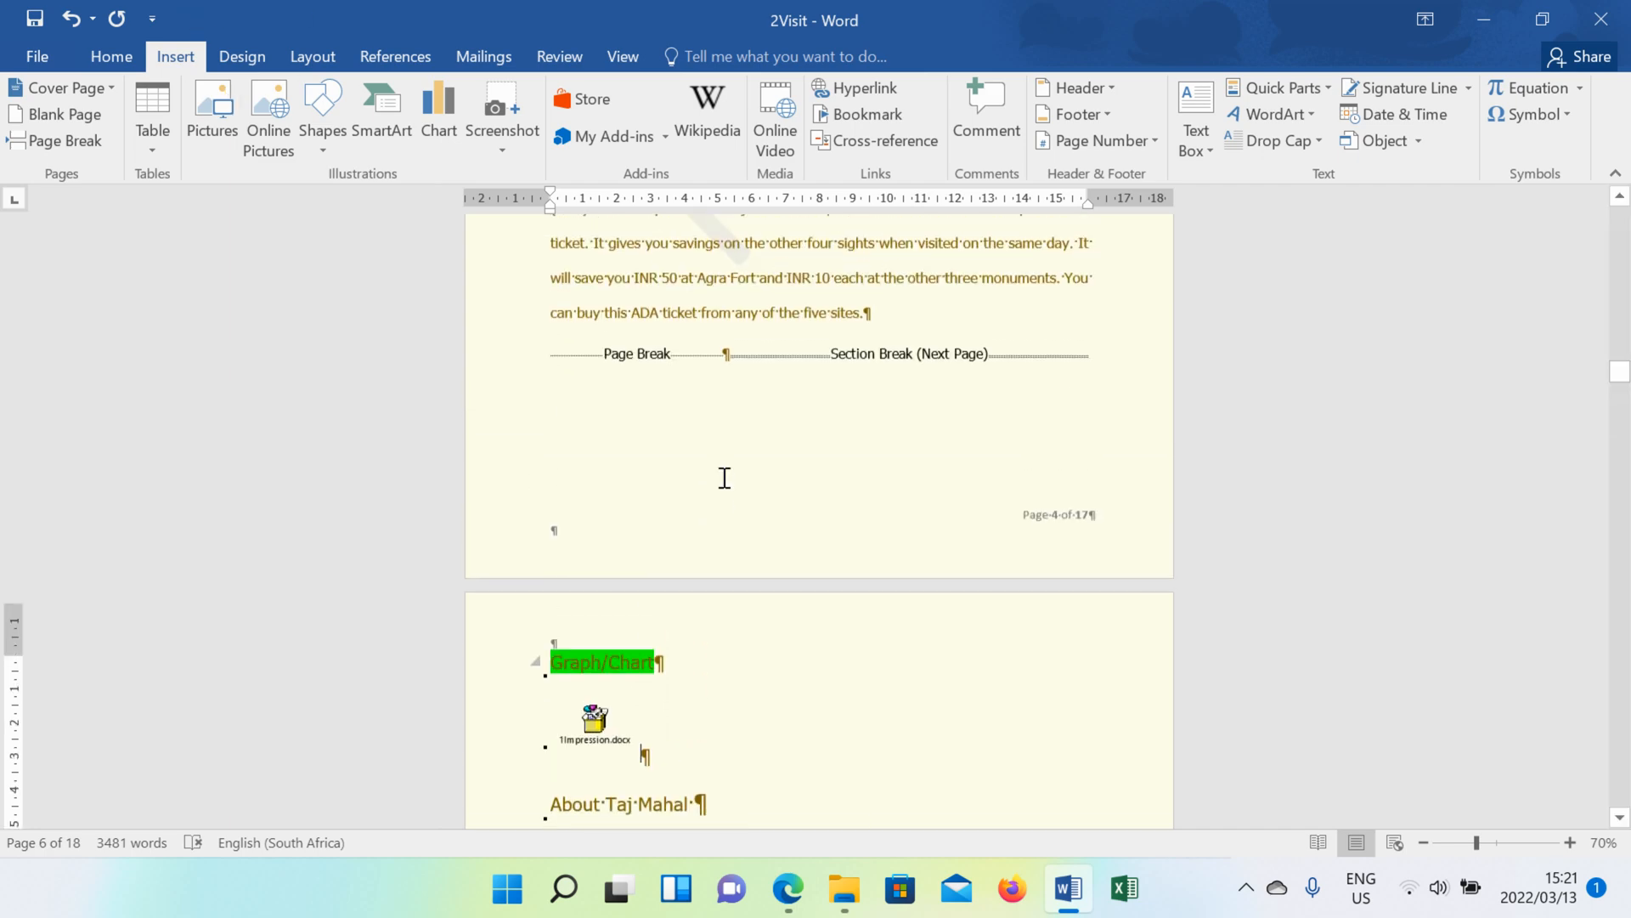
scroll(747, 458, up, 4)
scroll(744, 442, down, 15)
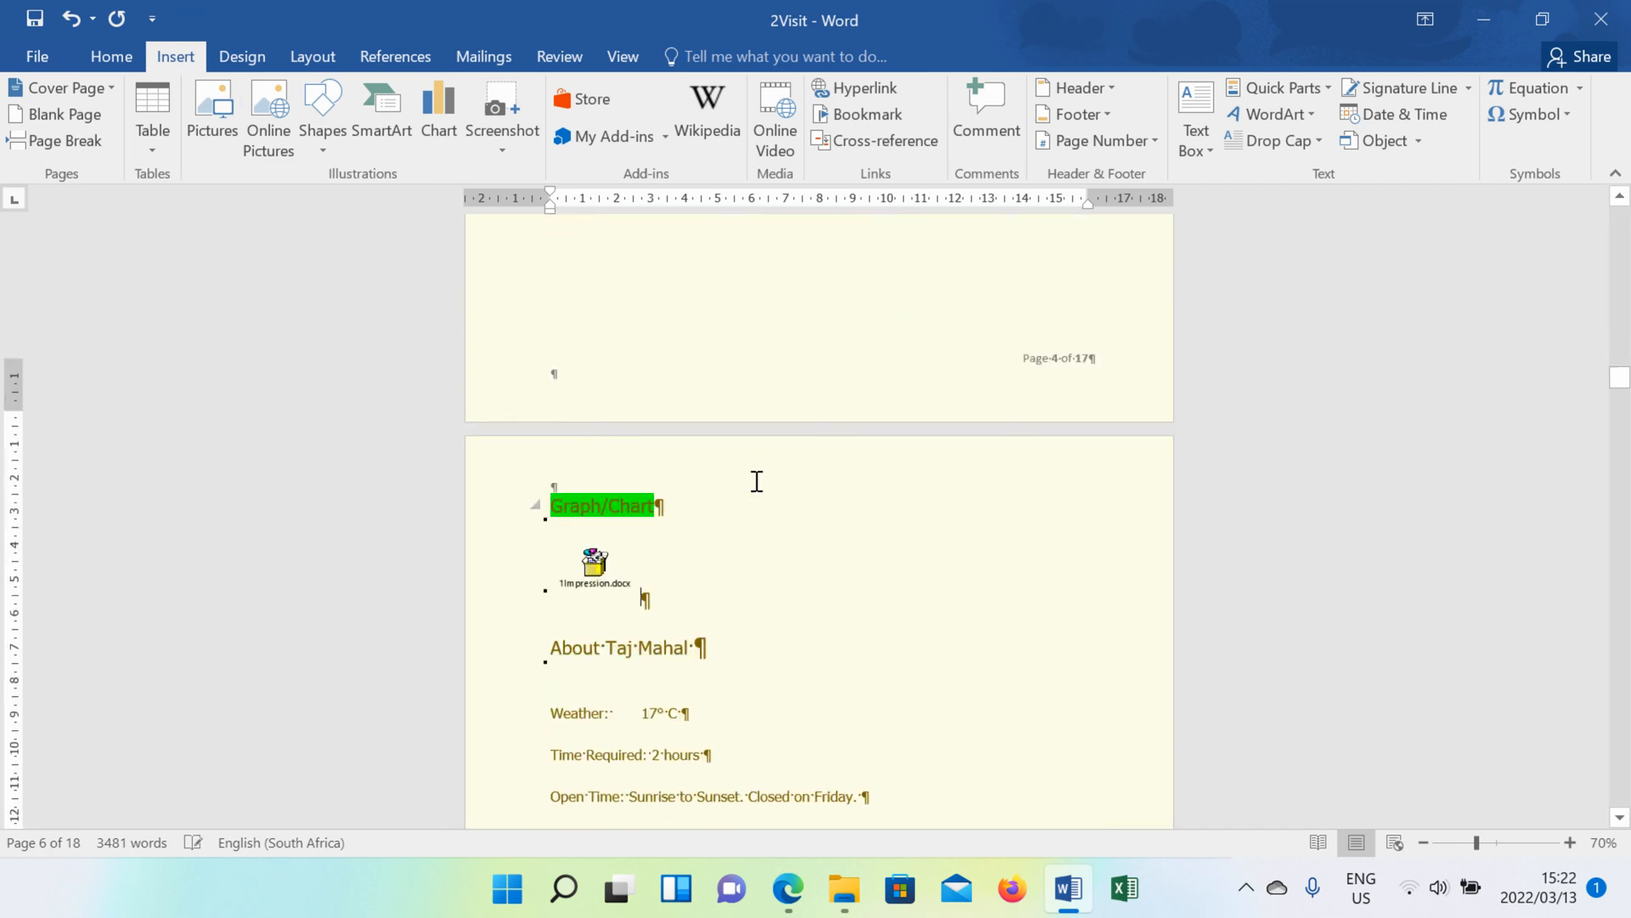
scroll(752, 511, down, 20)
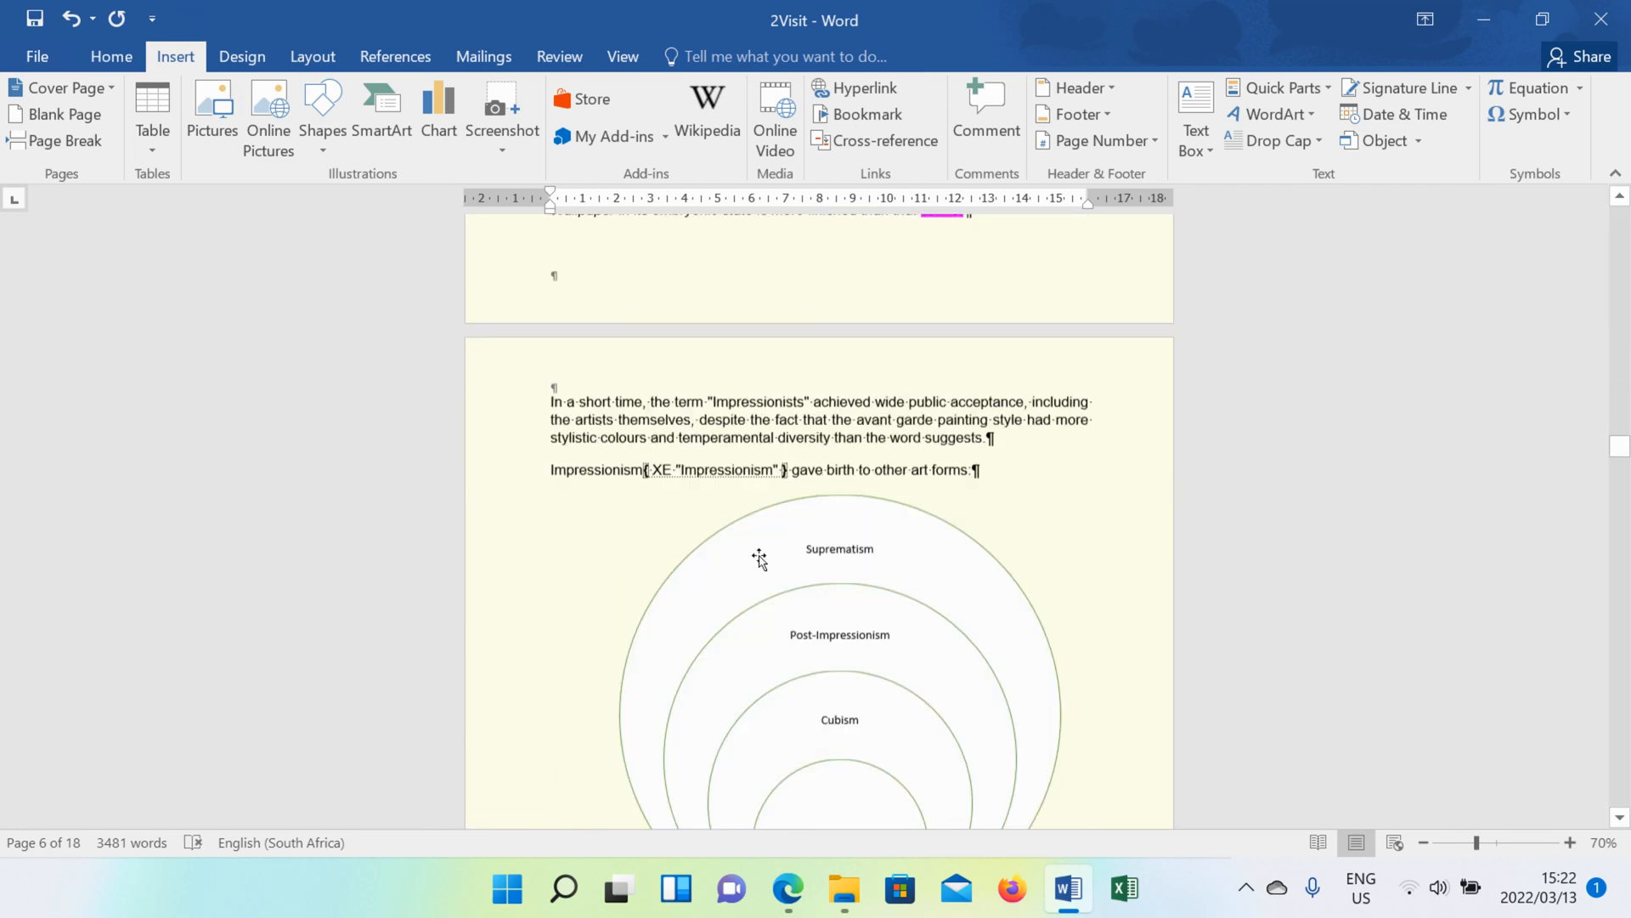
scroll(763, 561, down, 15)
click(730, 526)
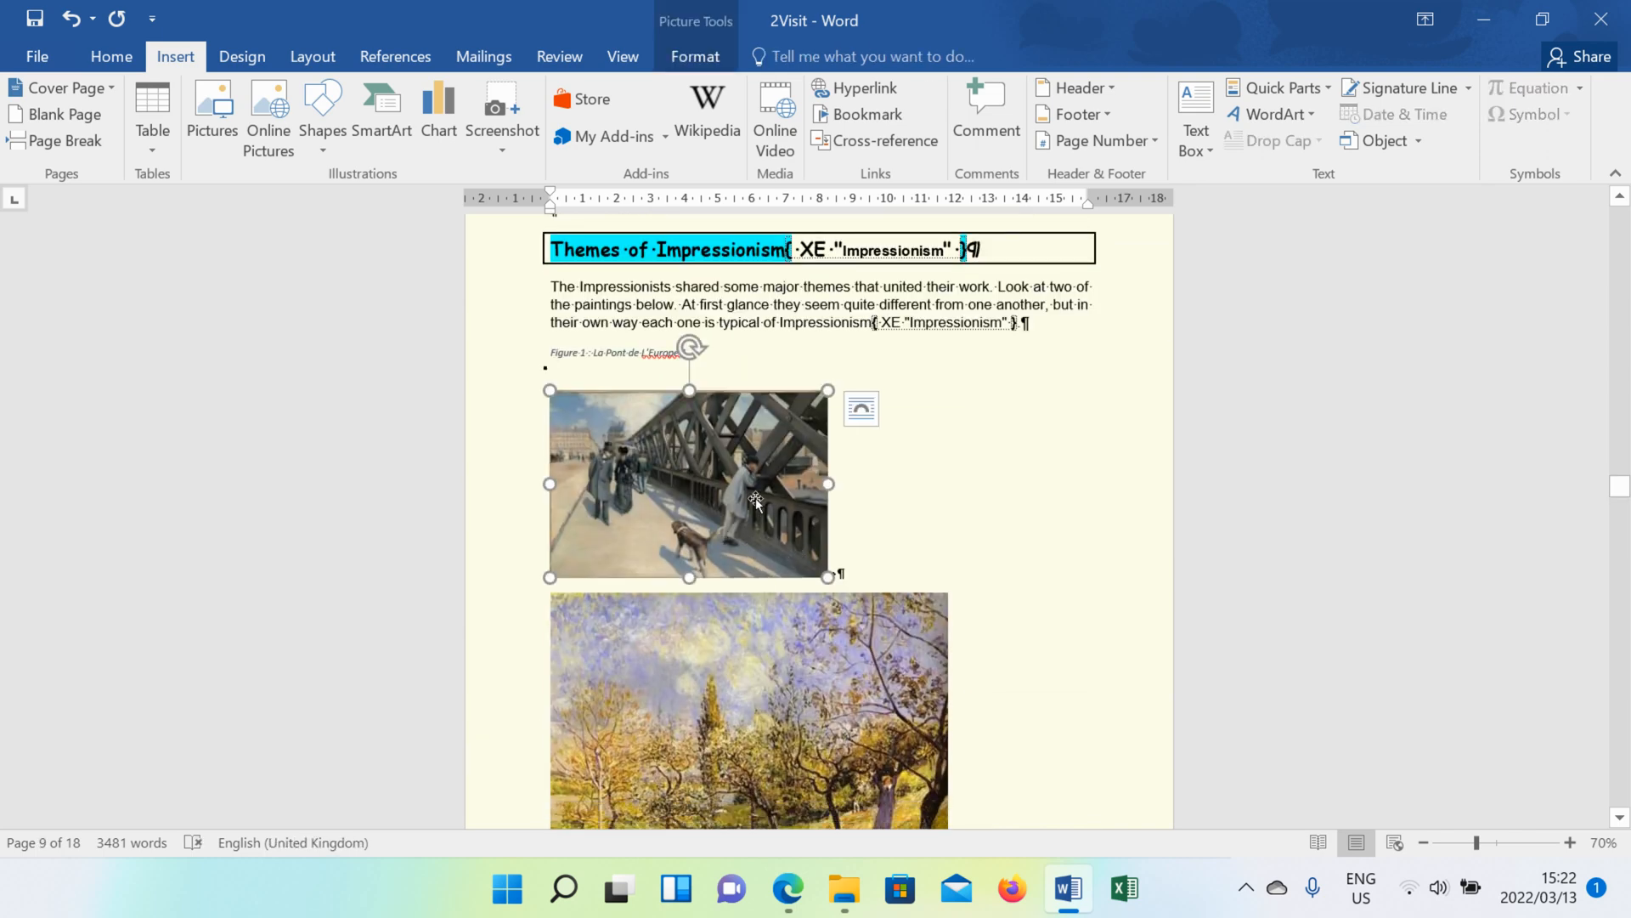
click(696, 58)
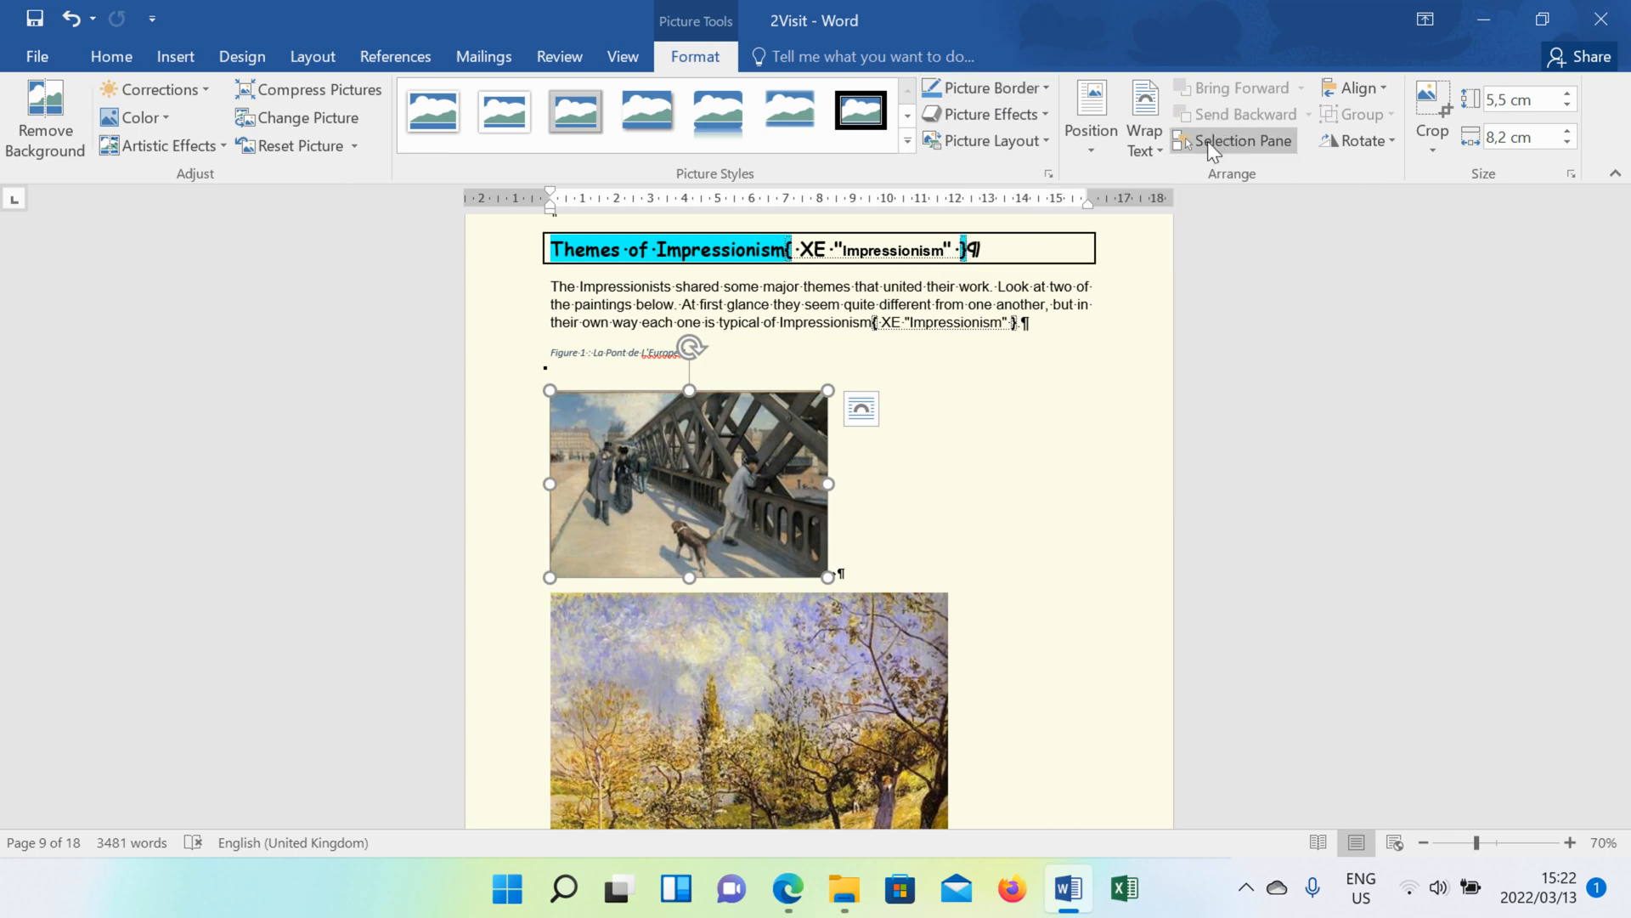
click(861, 412)
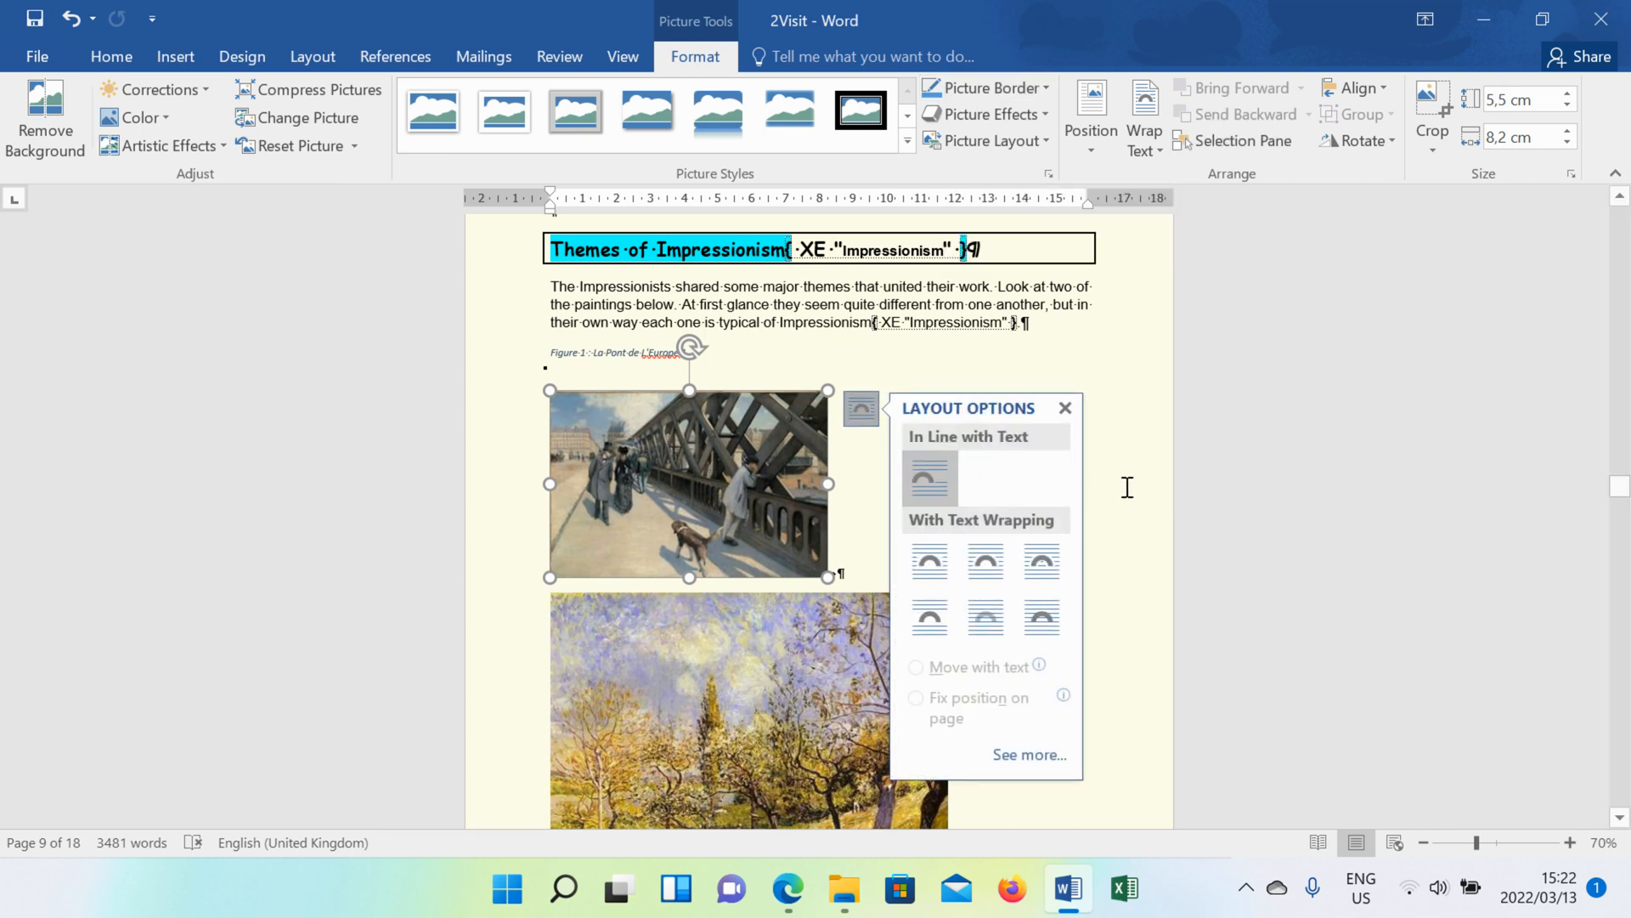
click(1142, 358)
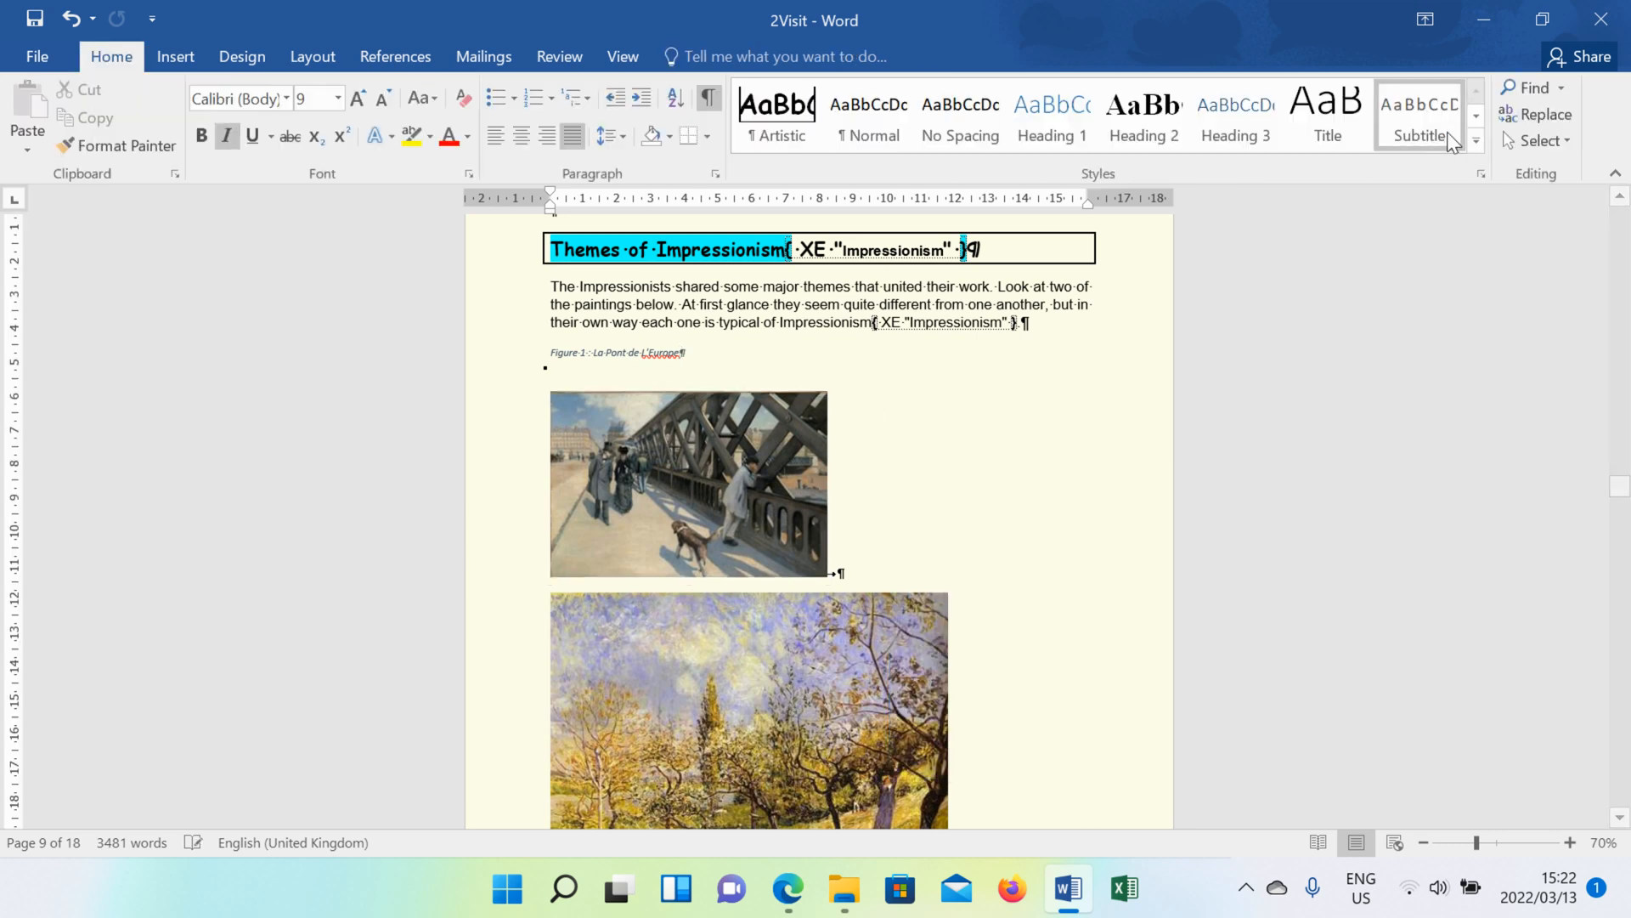
Step: Try switching off the aspect ratio lock in the bridge painting's size settings, and leave without applying it
click(785, 488)
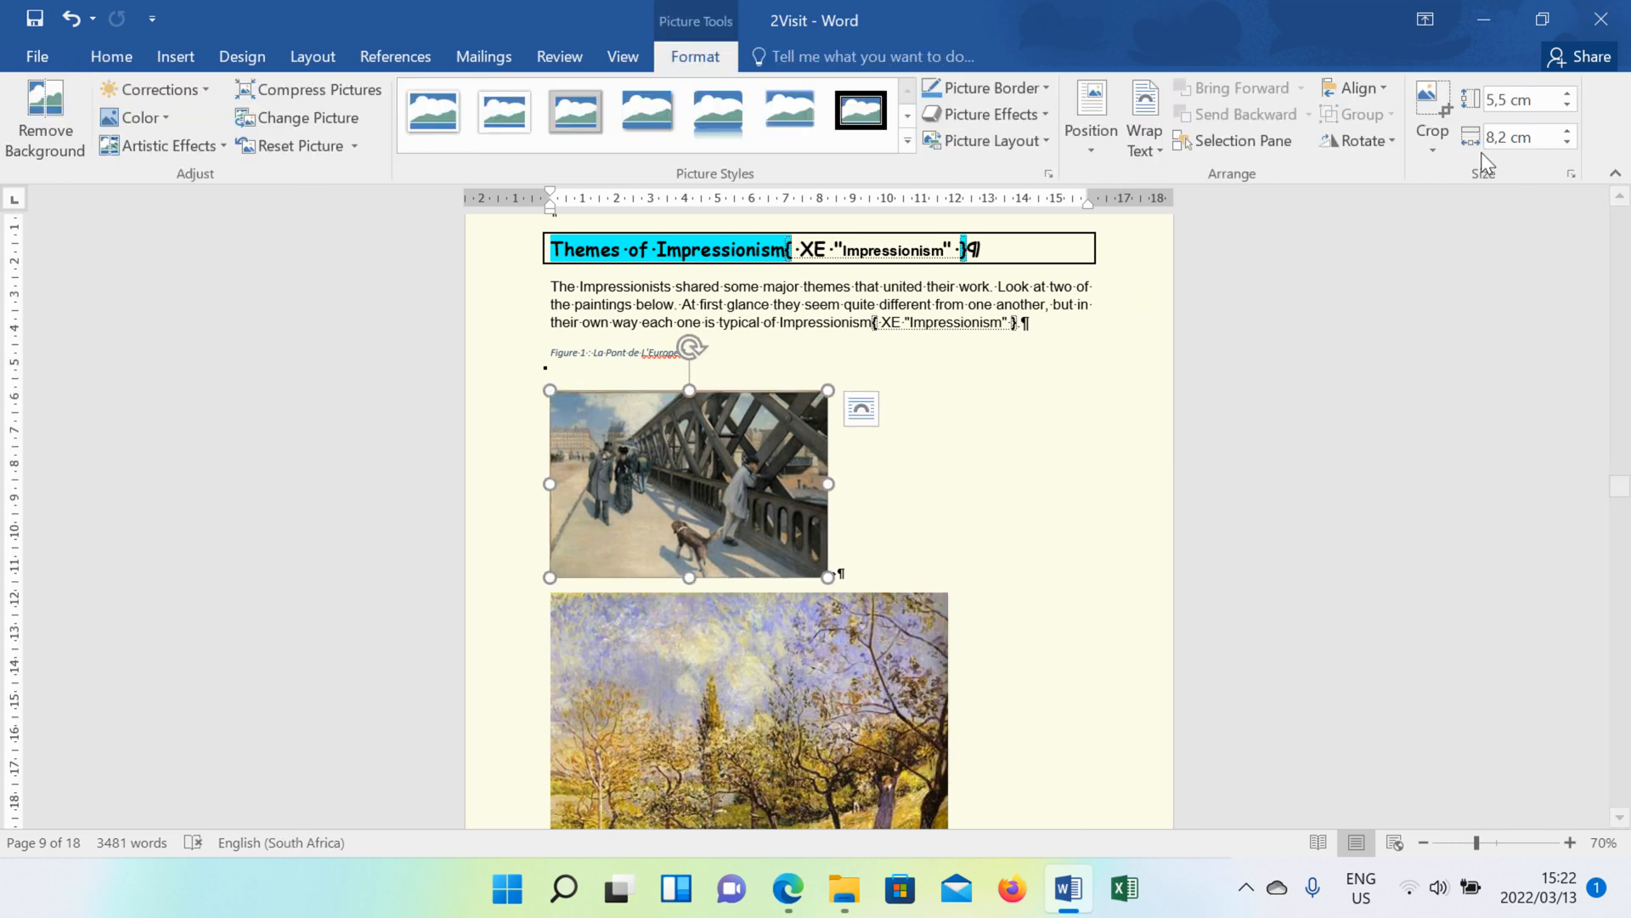
click(1571, 172)
click(568, 519)
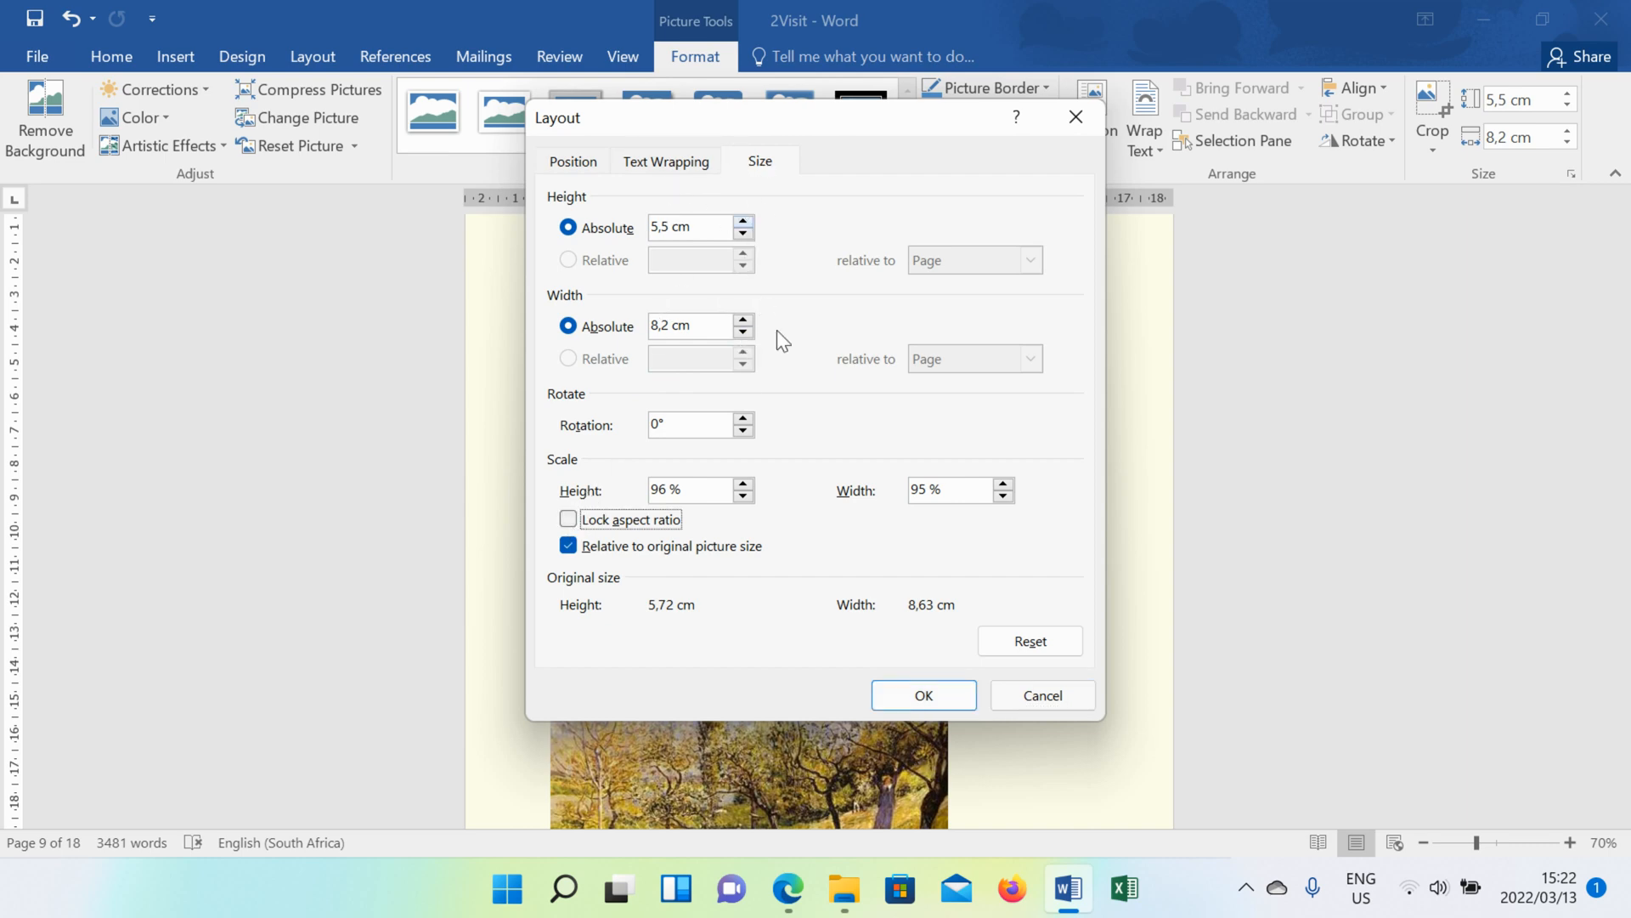
click(1076, 117)
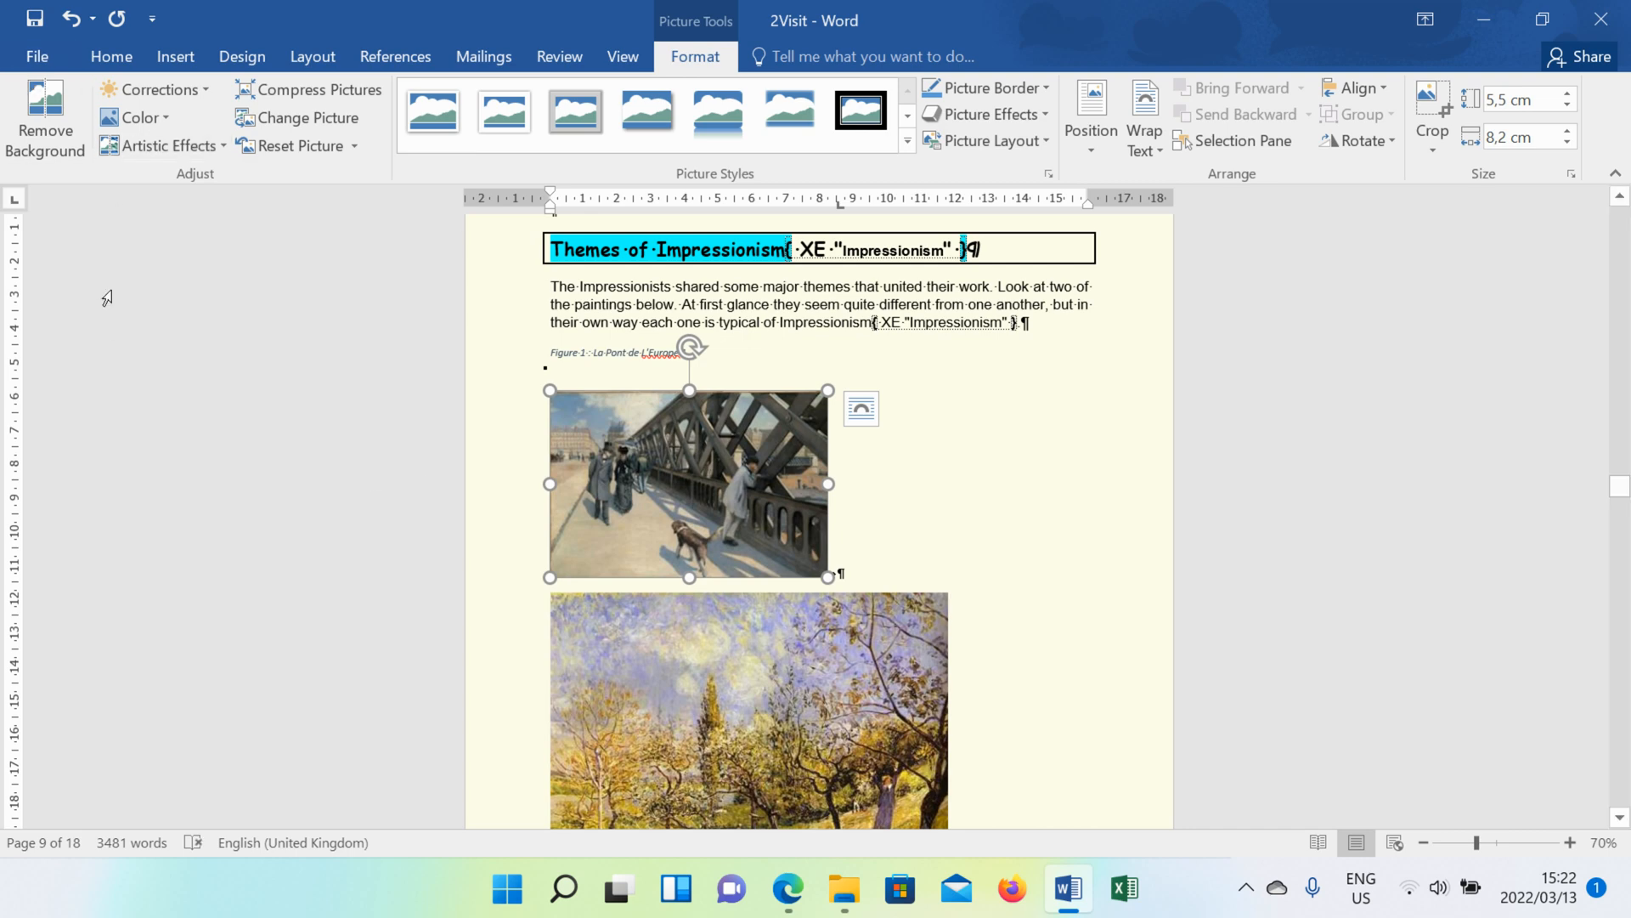
Step: Remove the background of the orchard painting above "The Radical Nature of Impressionism", marking extra areas of the sky and foliage to remove
click(772, 688)
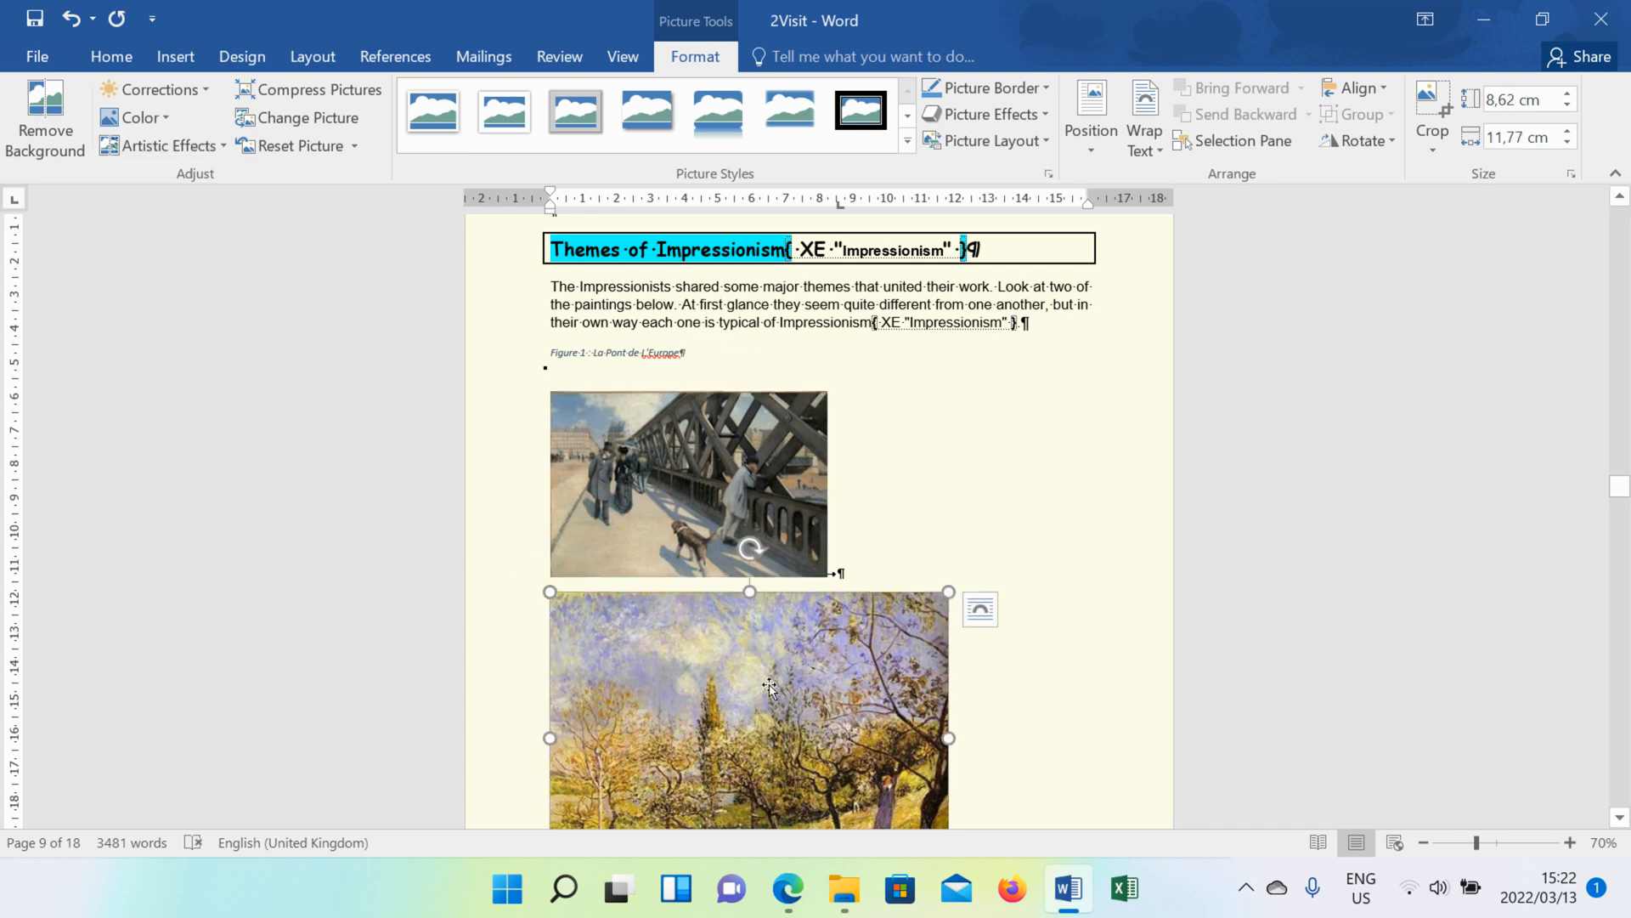
click(53, 136)
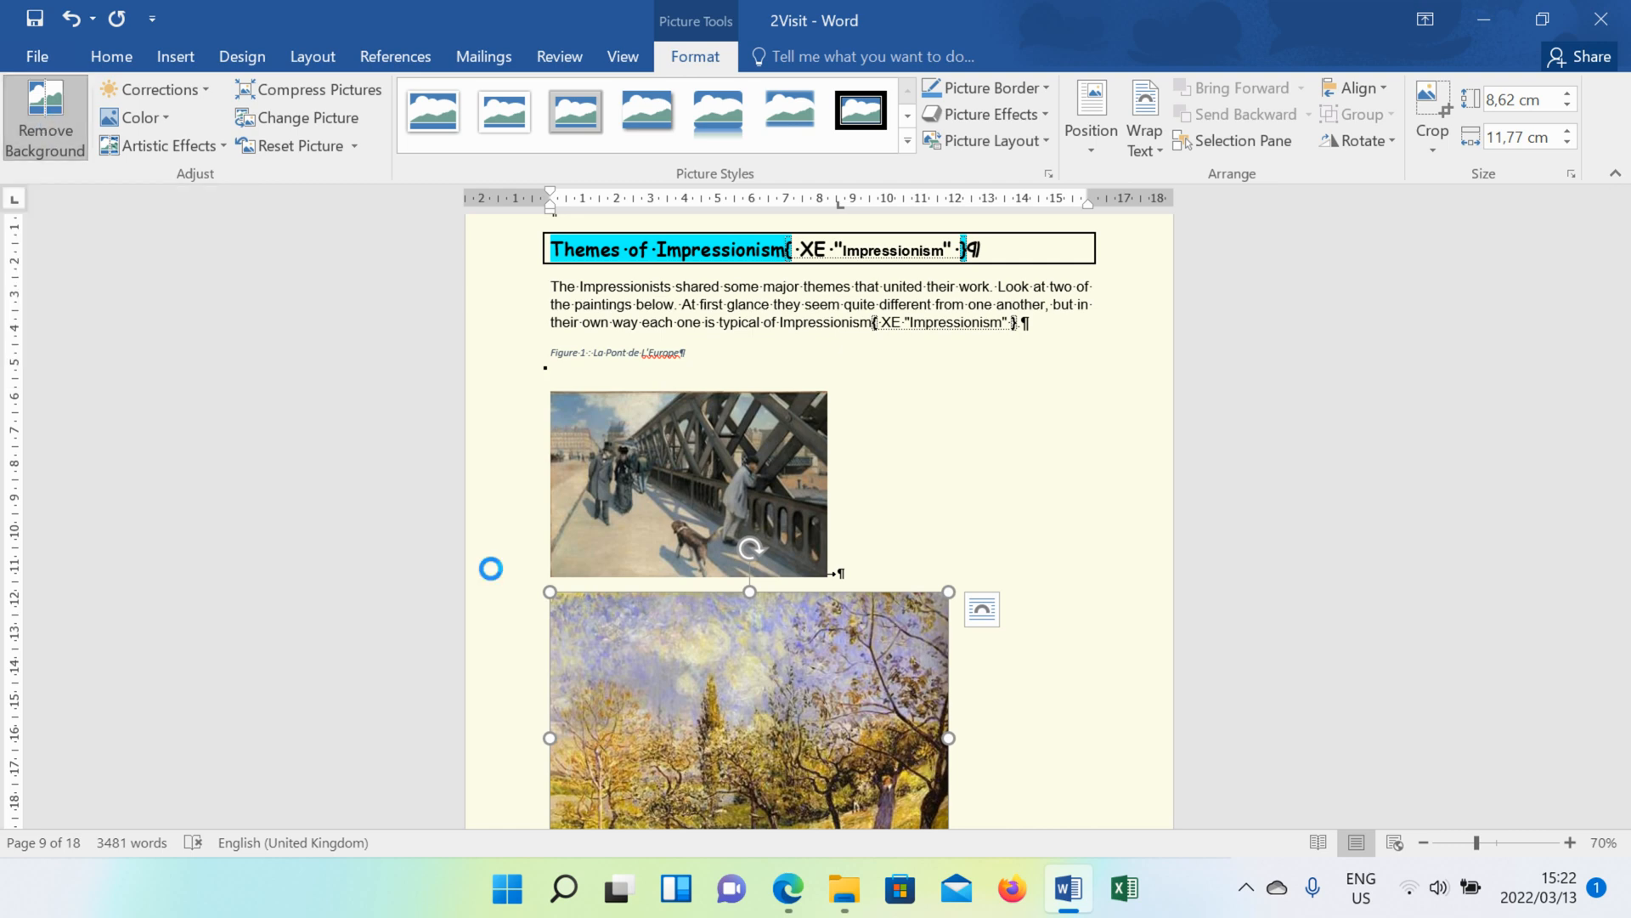
scroll(969, 614, down, 5)
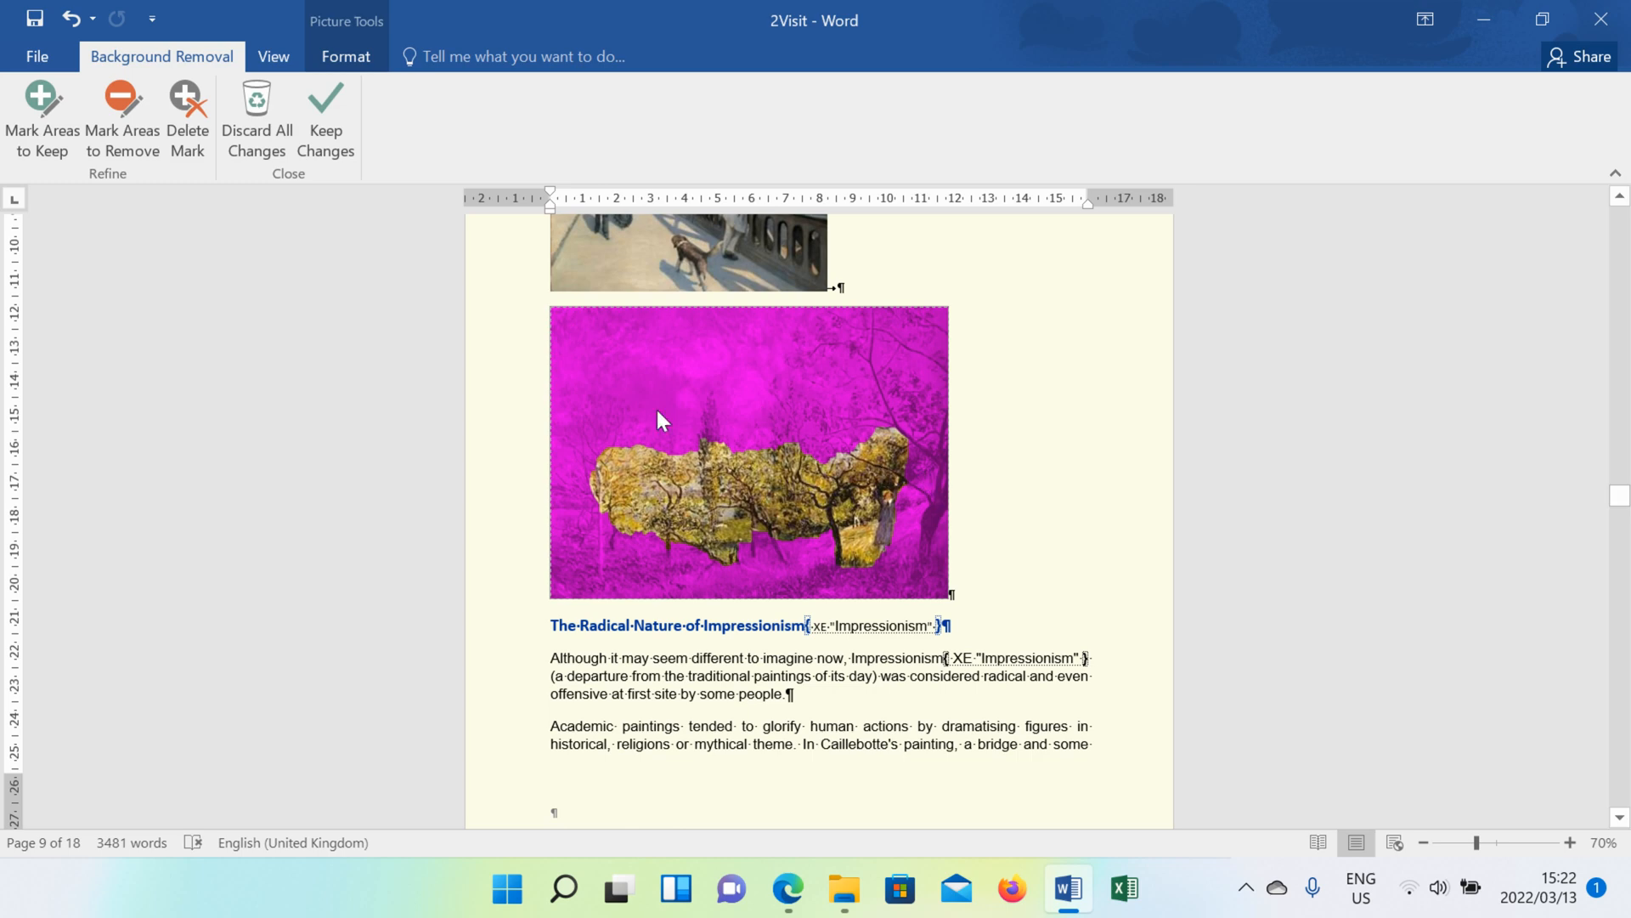
click(136, 144)
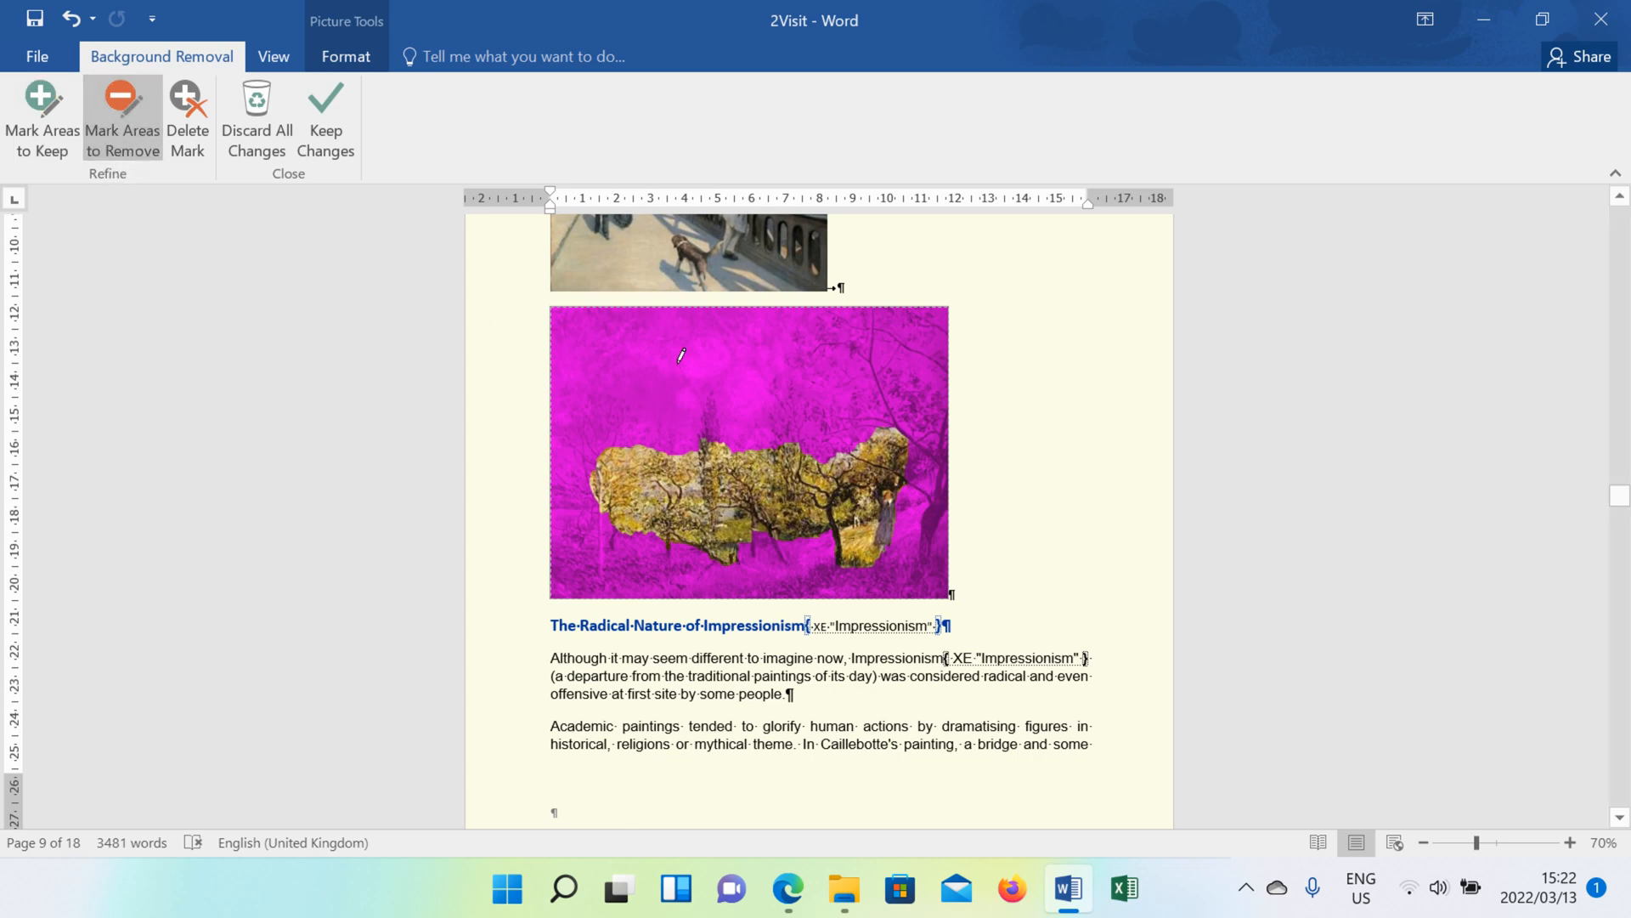
drag(627, 537, 700, 497)
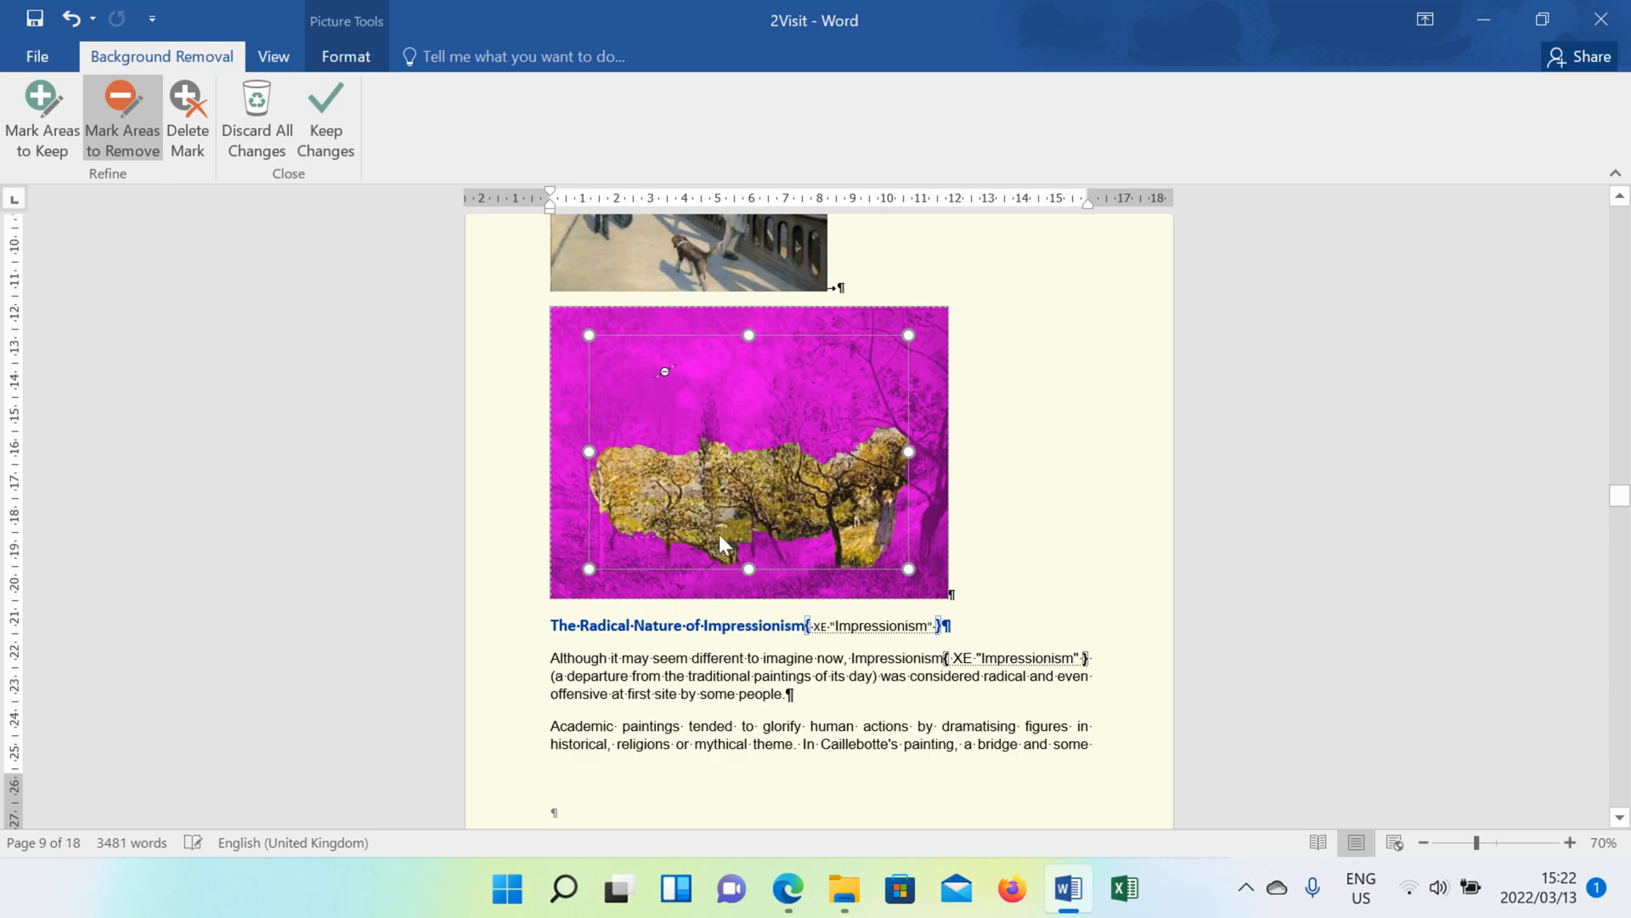
mouse_move(712, 382)
mouse_down()
mouse_move(747, 355)
mouse_move(823, 395)
mouse_move(910, 394)
mouse_up()
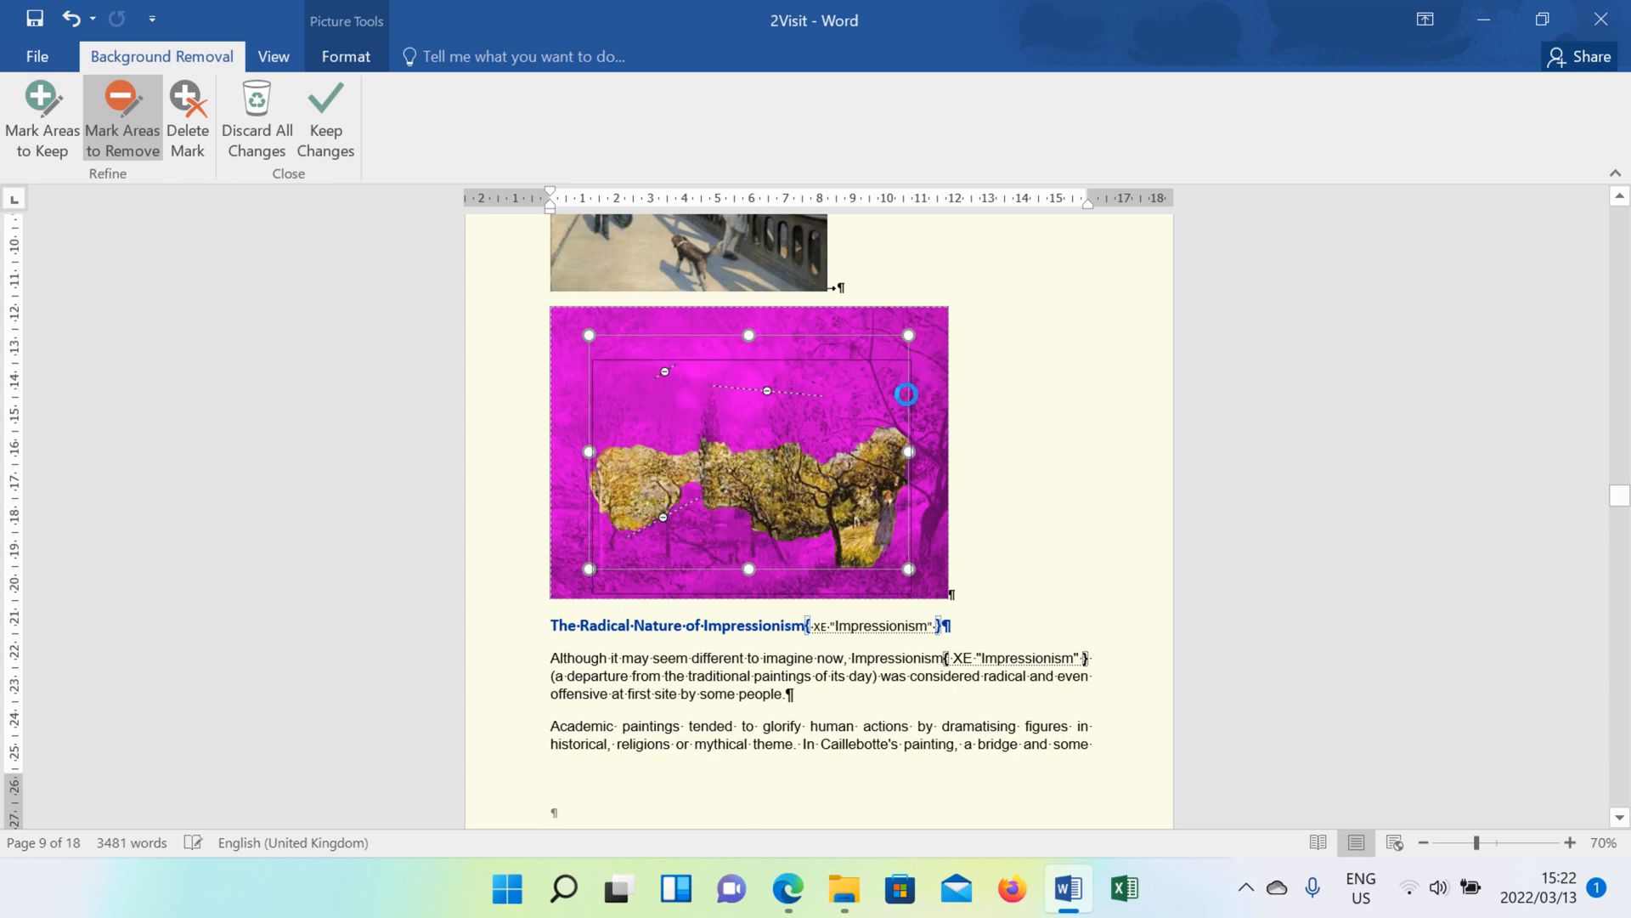
click(1049, 416)
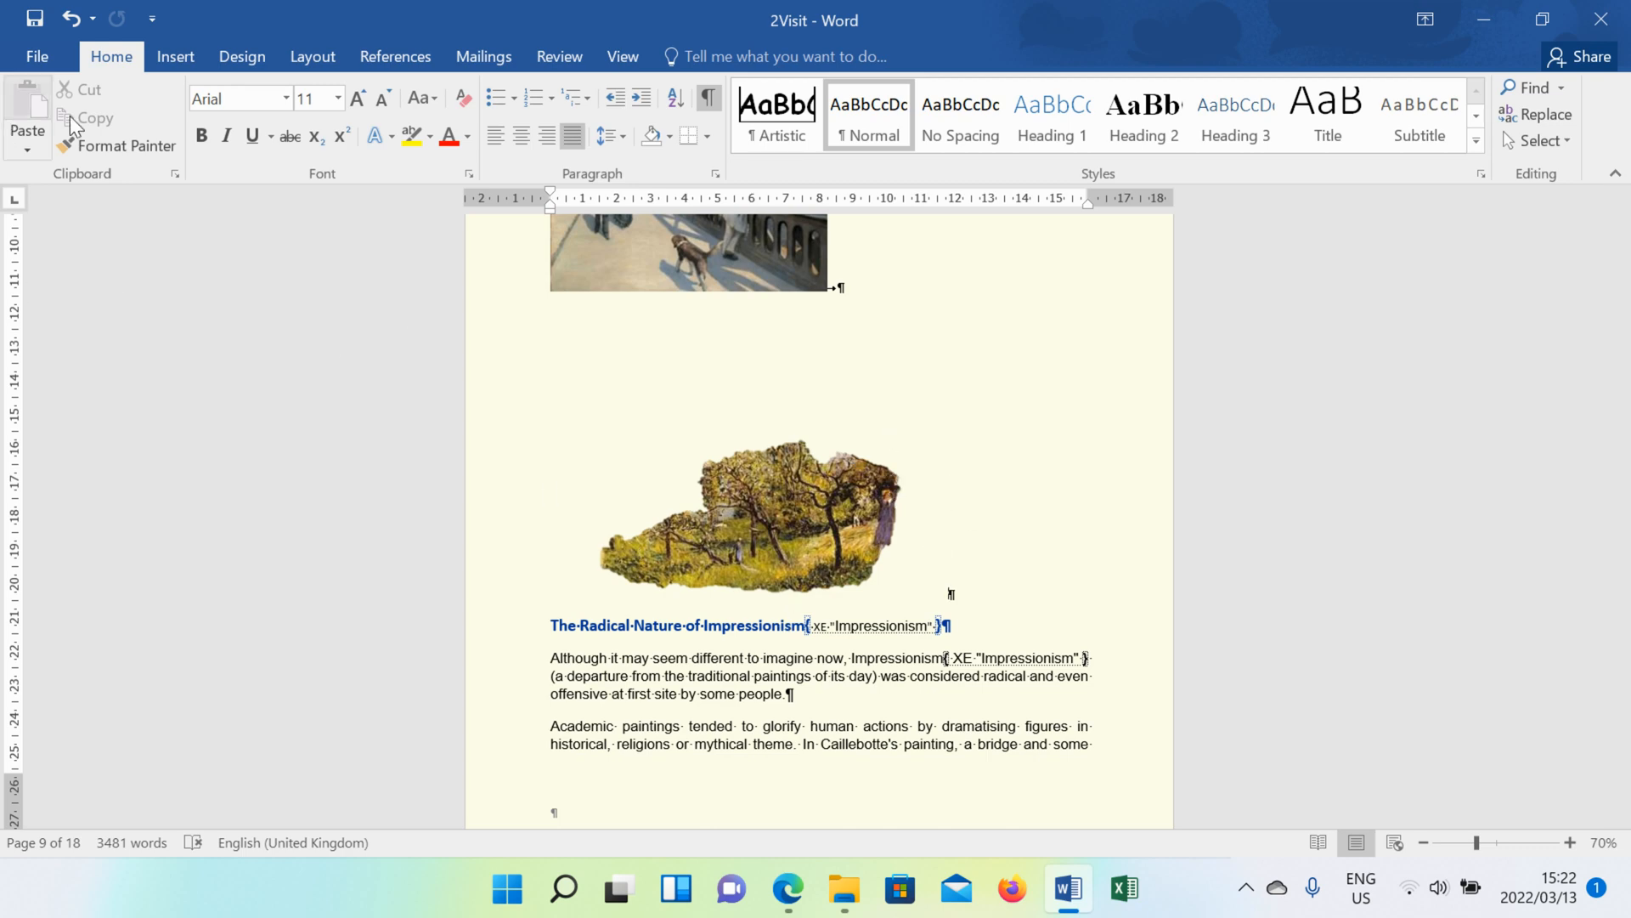
scroll(823, 432, up, 3)
scroll(824, 431, up, 3)
scroll(881, 387, down, 3)
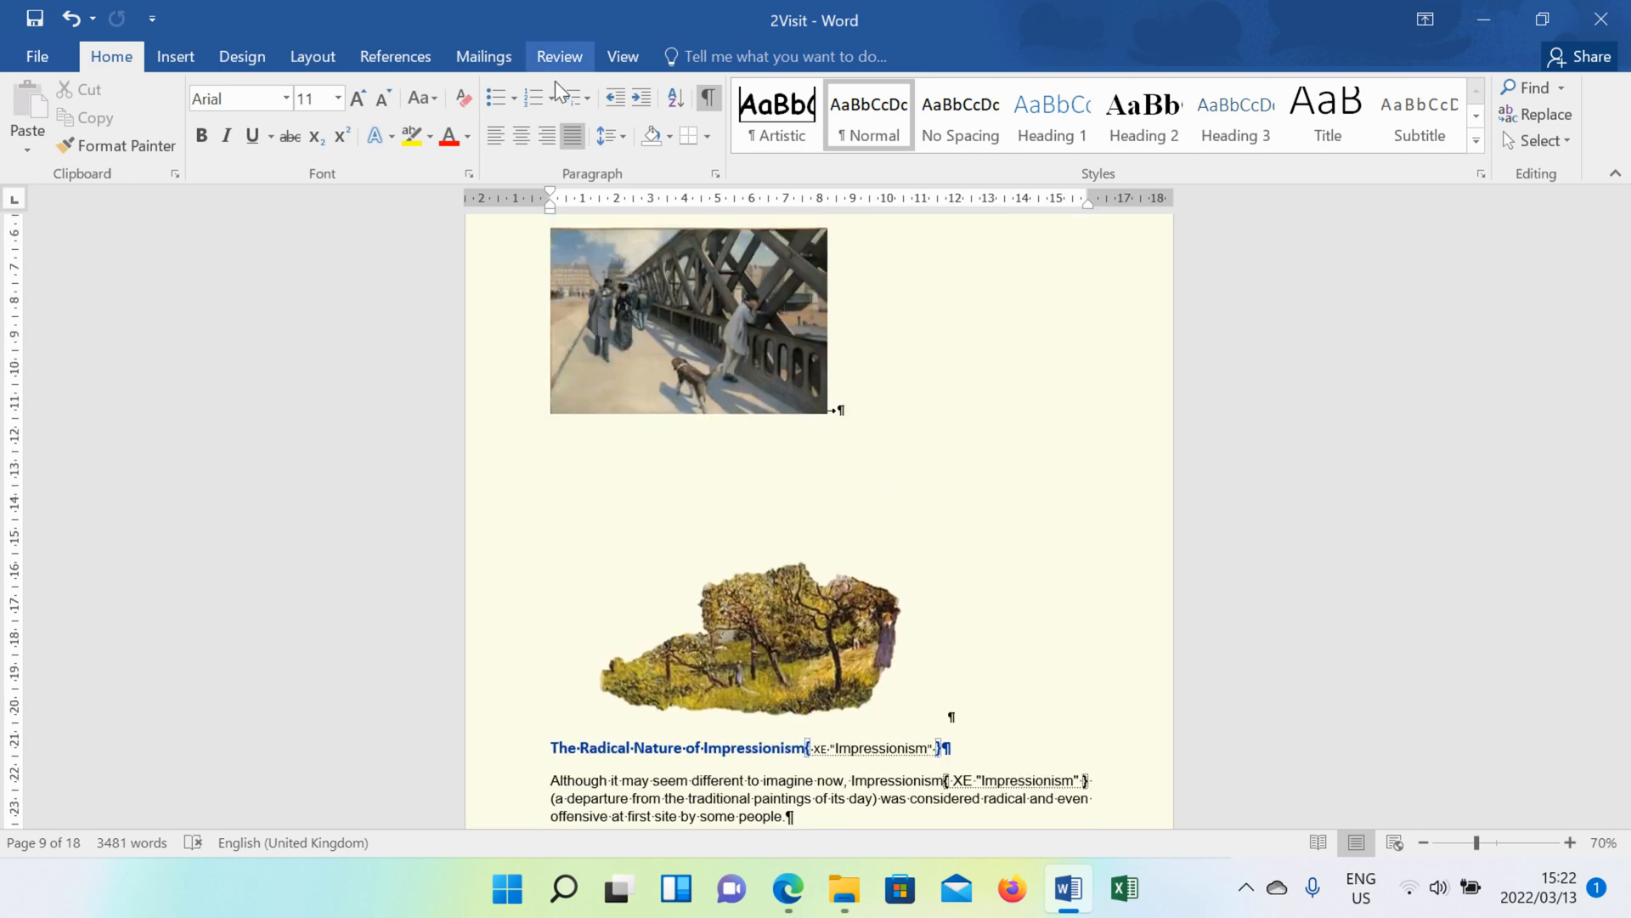
scroll(943, 501, down, 5)
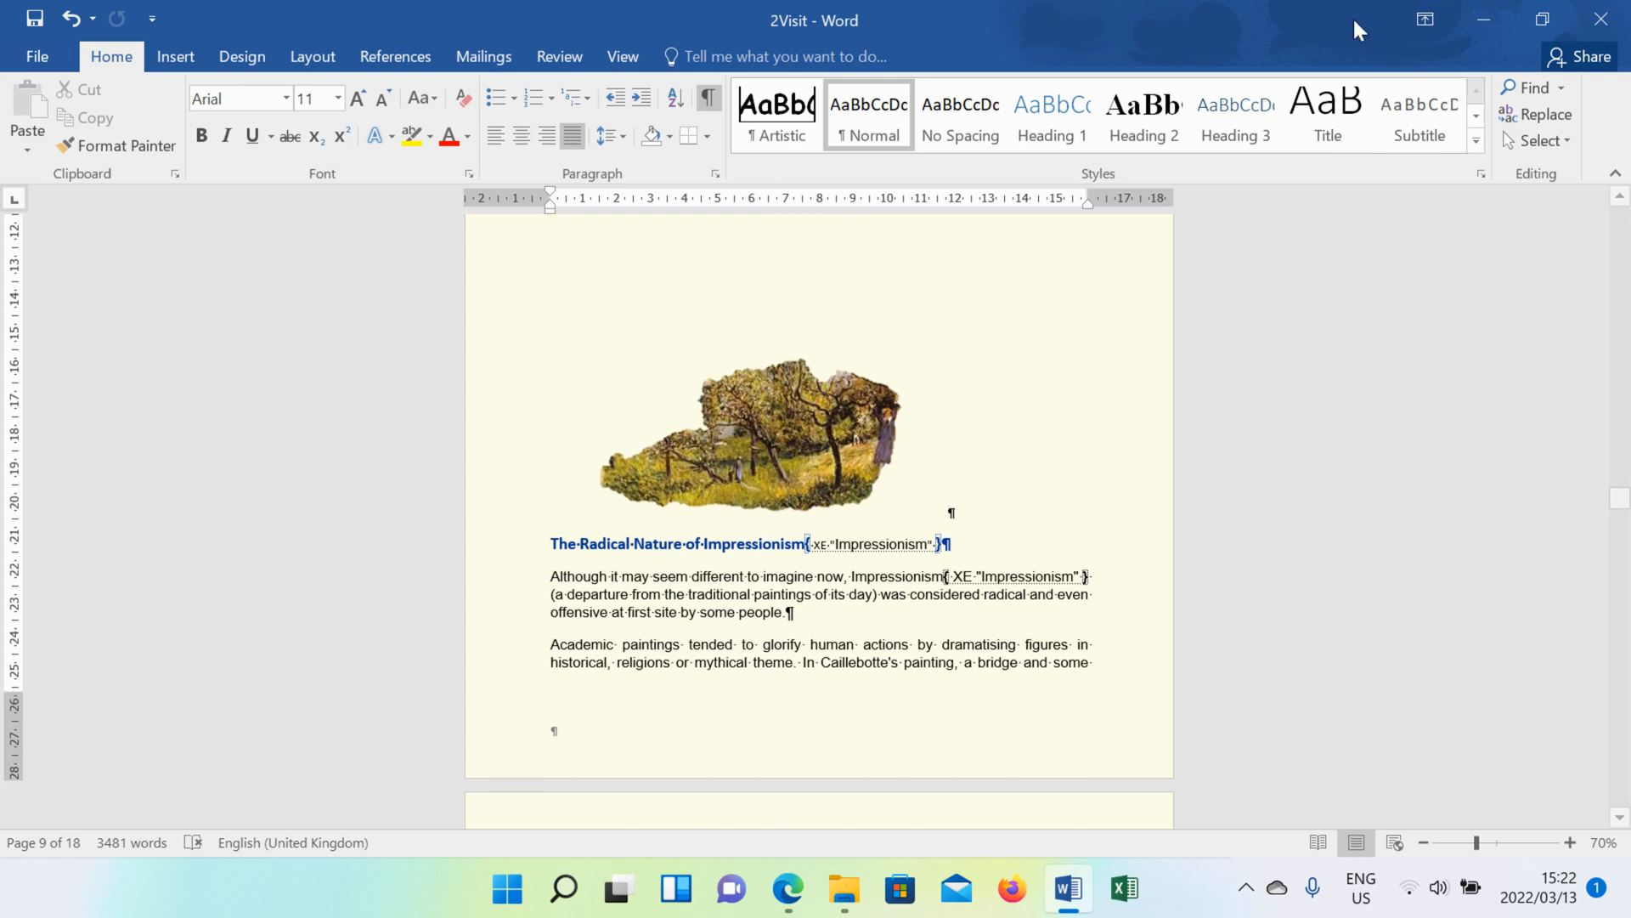
Step: Show all properties of the 2Visit document and examine them, including the company and related people entries
click(39, 59)
key(Escape)
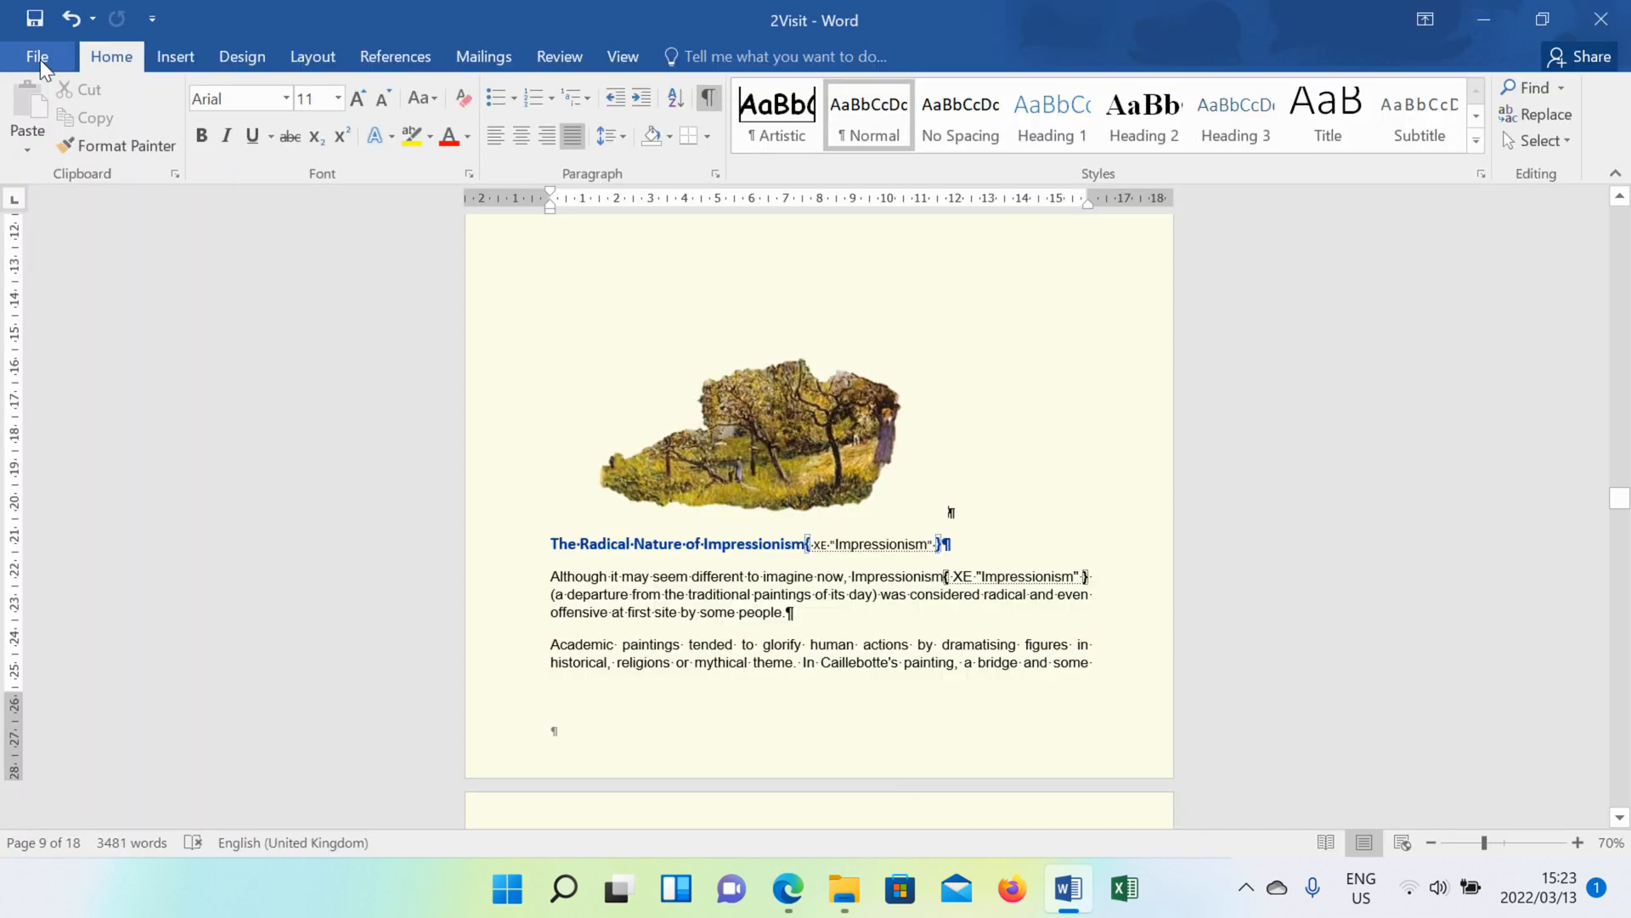
click(39, 59)
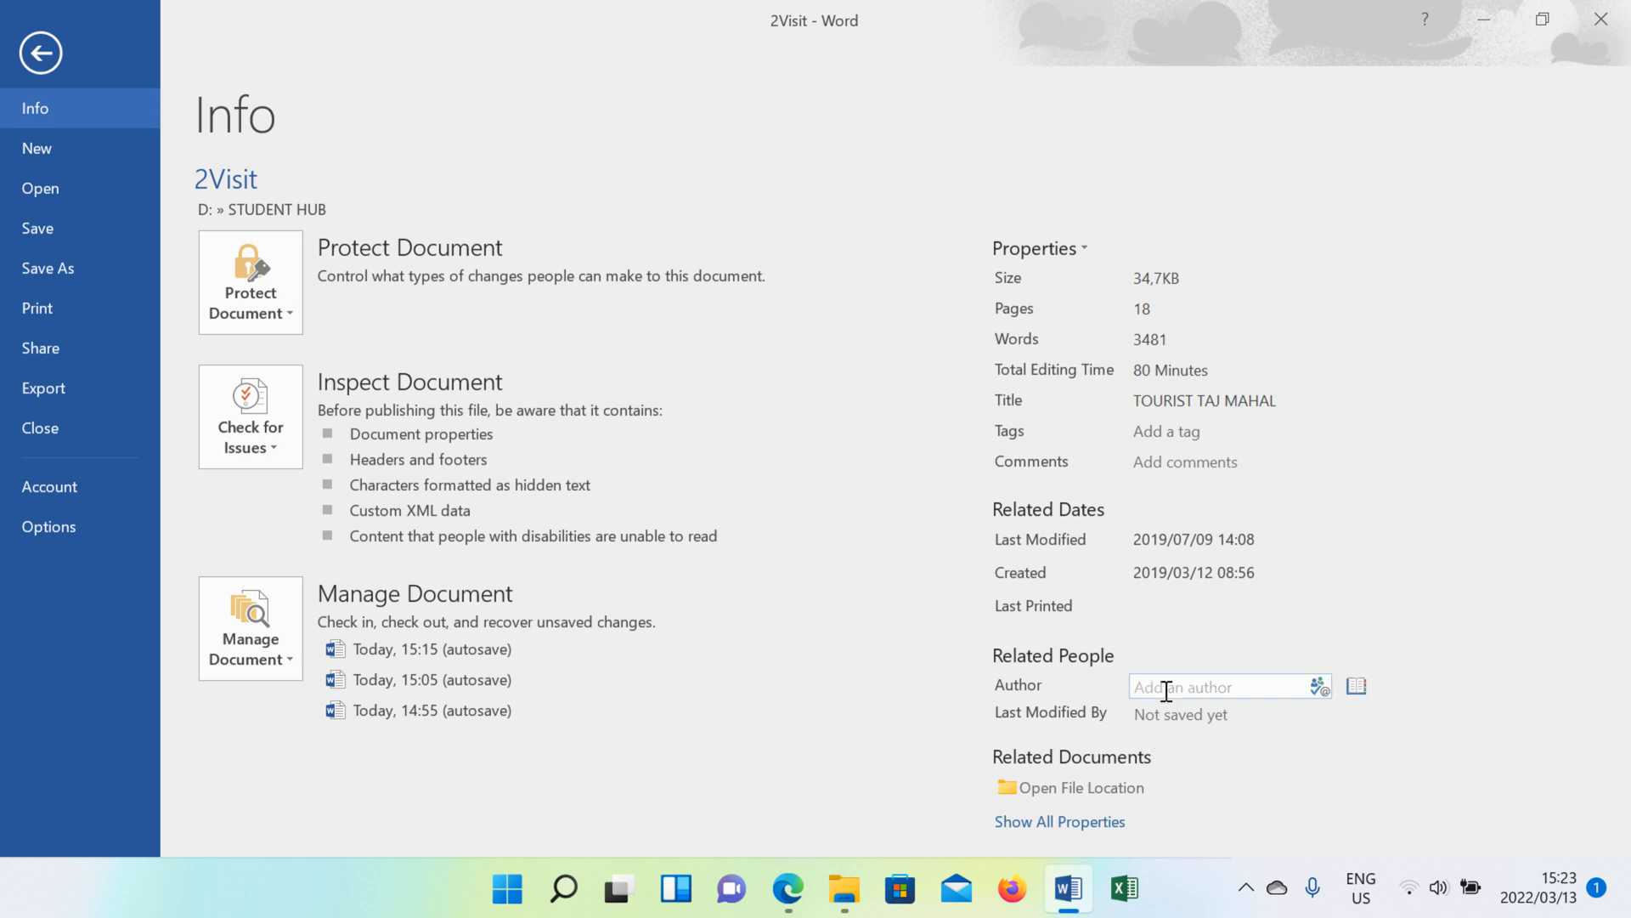
click(1091, 822)
scroll(1222, 759, down, 2)
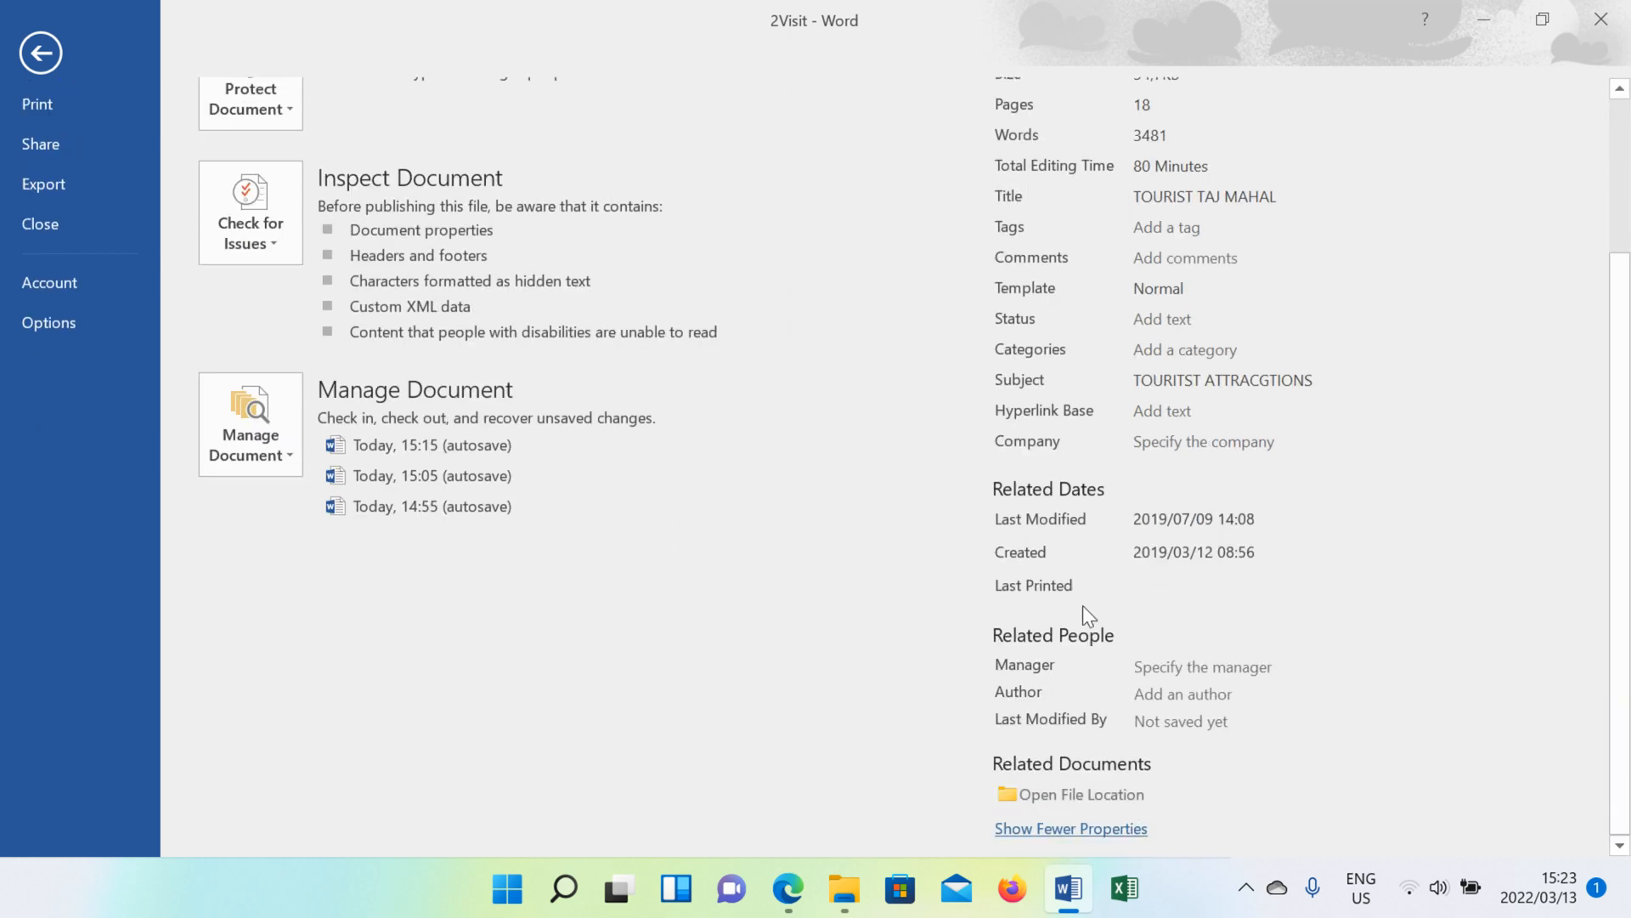
click(1188, 444)
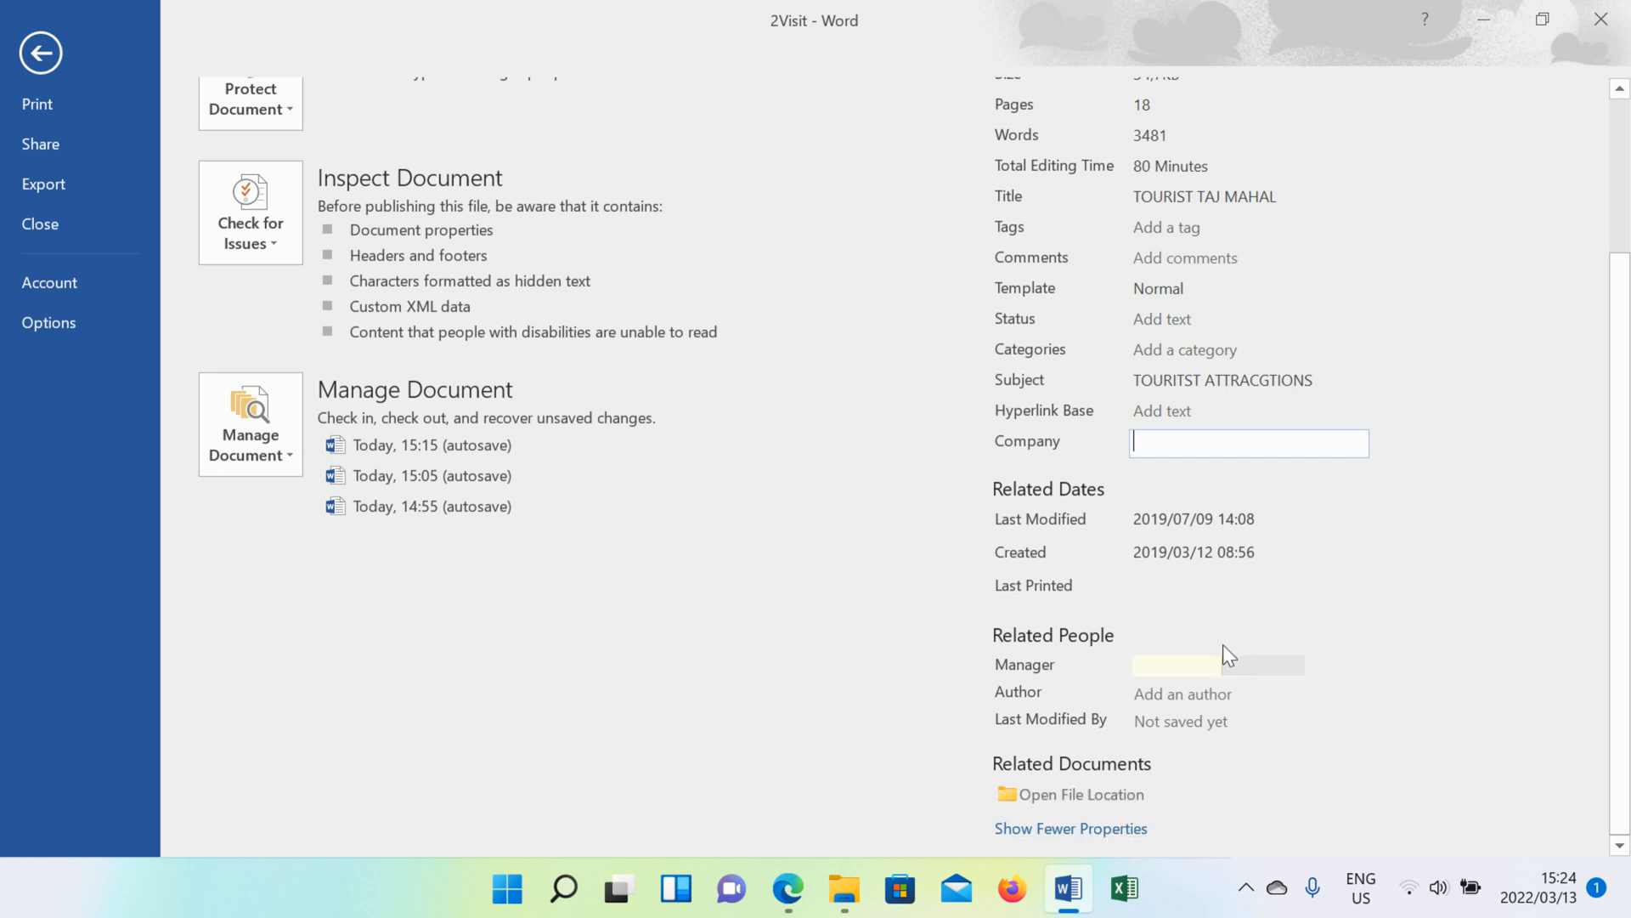
scroll(1232, 650, up, 3)
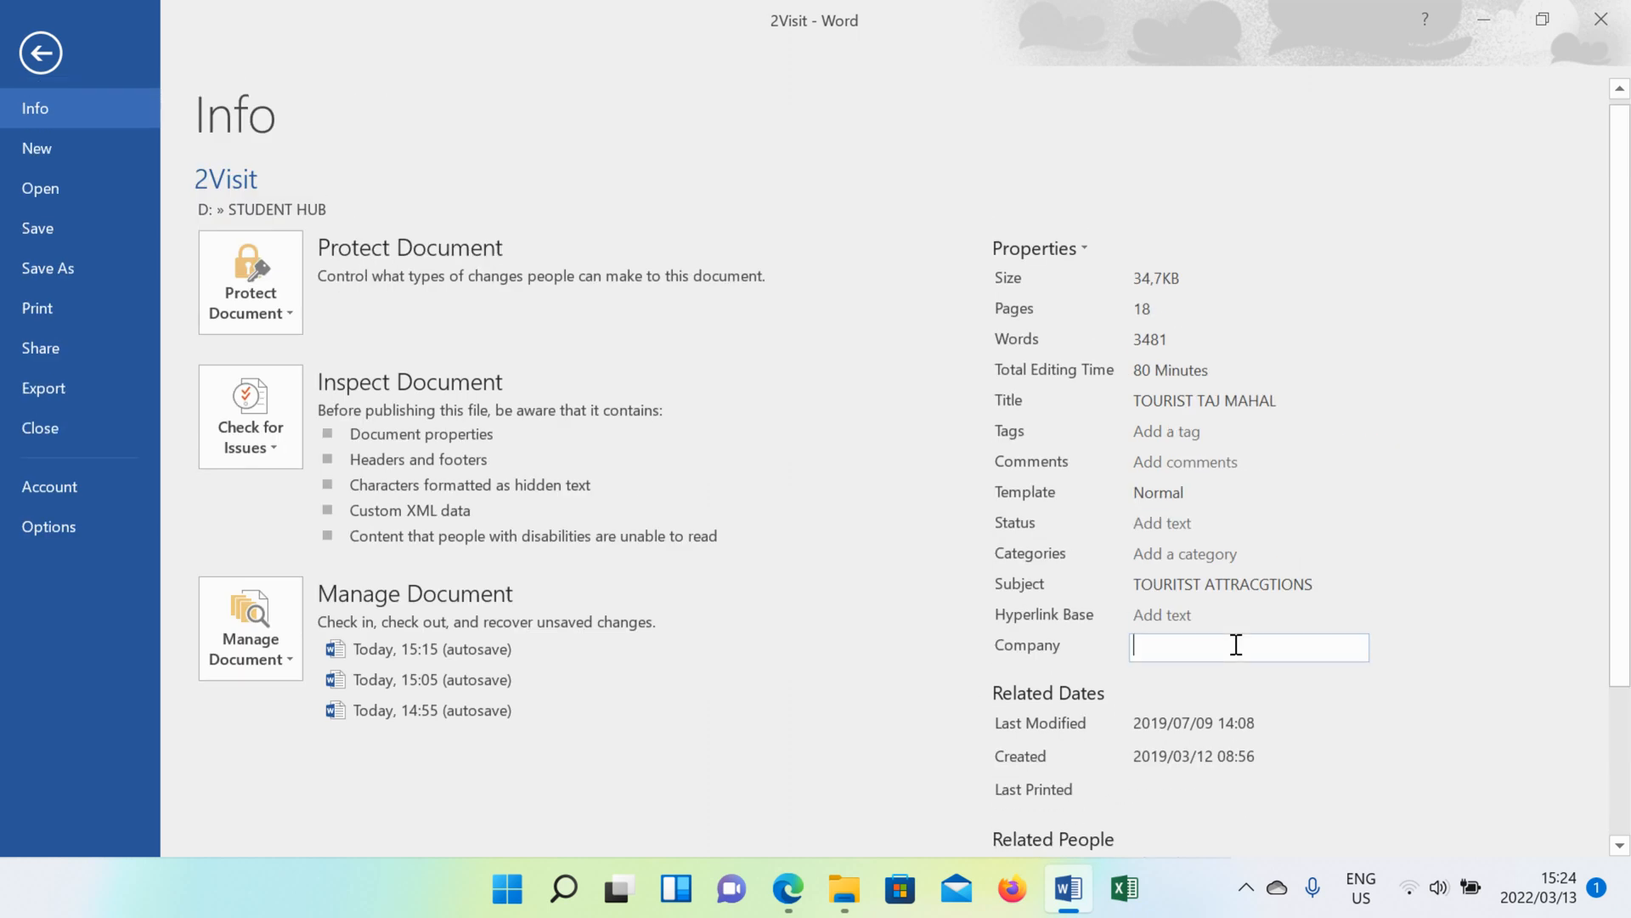
Step: Examine the summary, general, statistics, contents and custom details in the advanced document properties without changing them, and return to the document without saving
click(1084, 246)
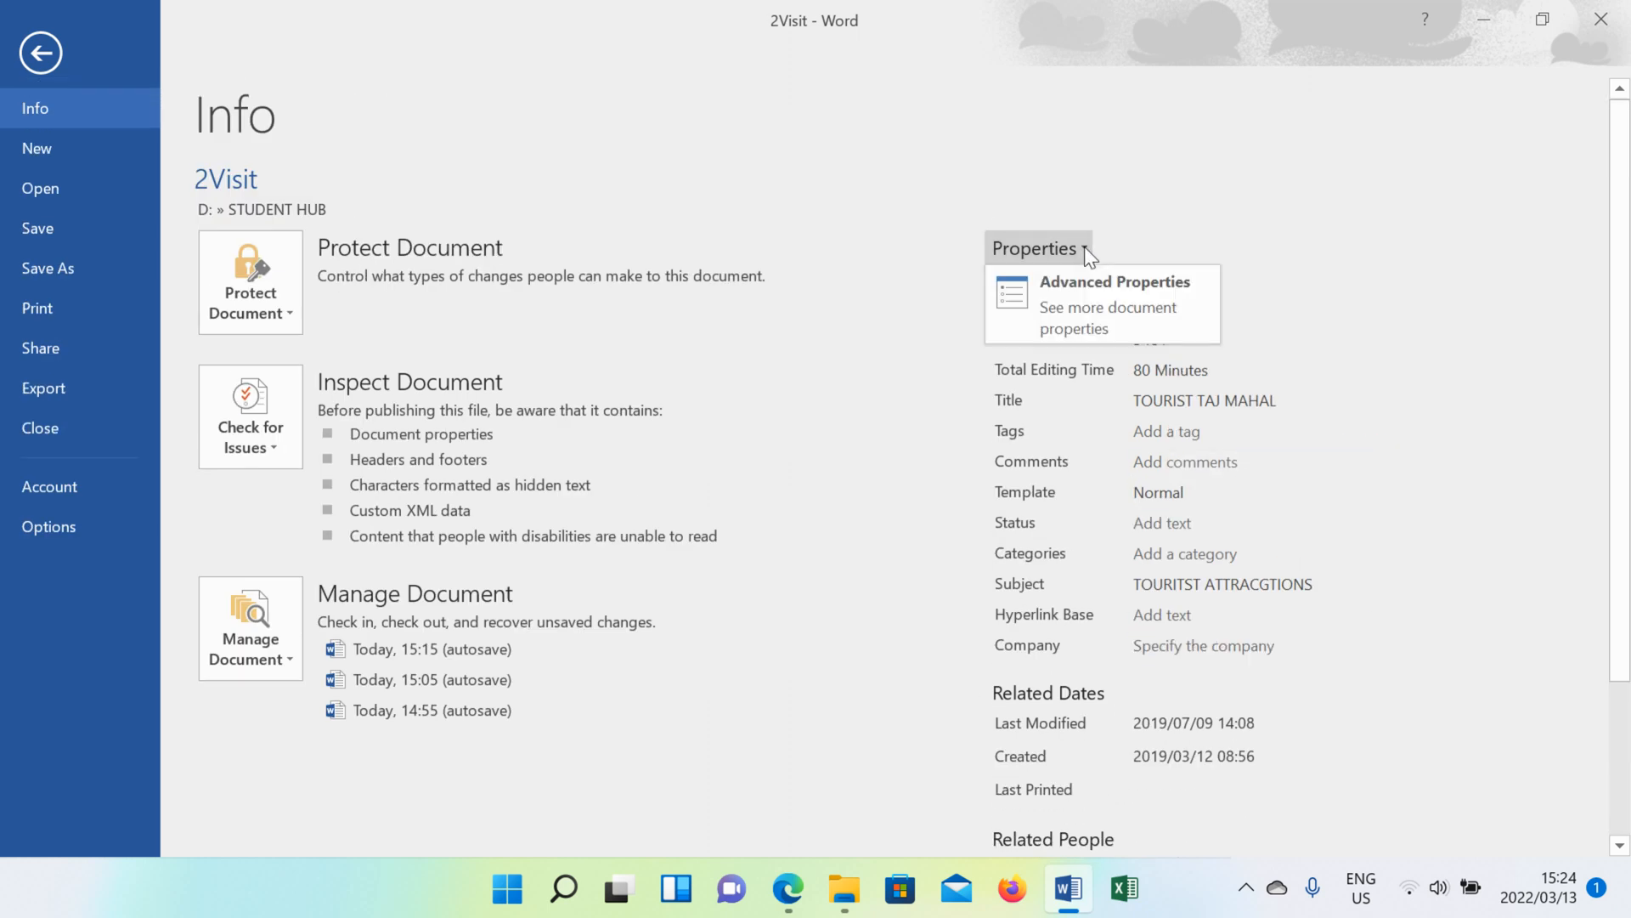
click(1080, 313)
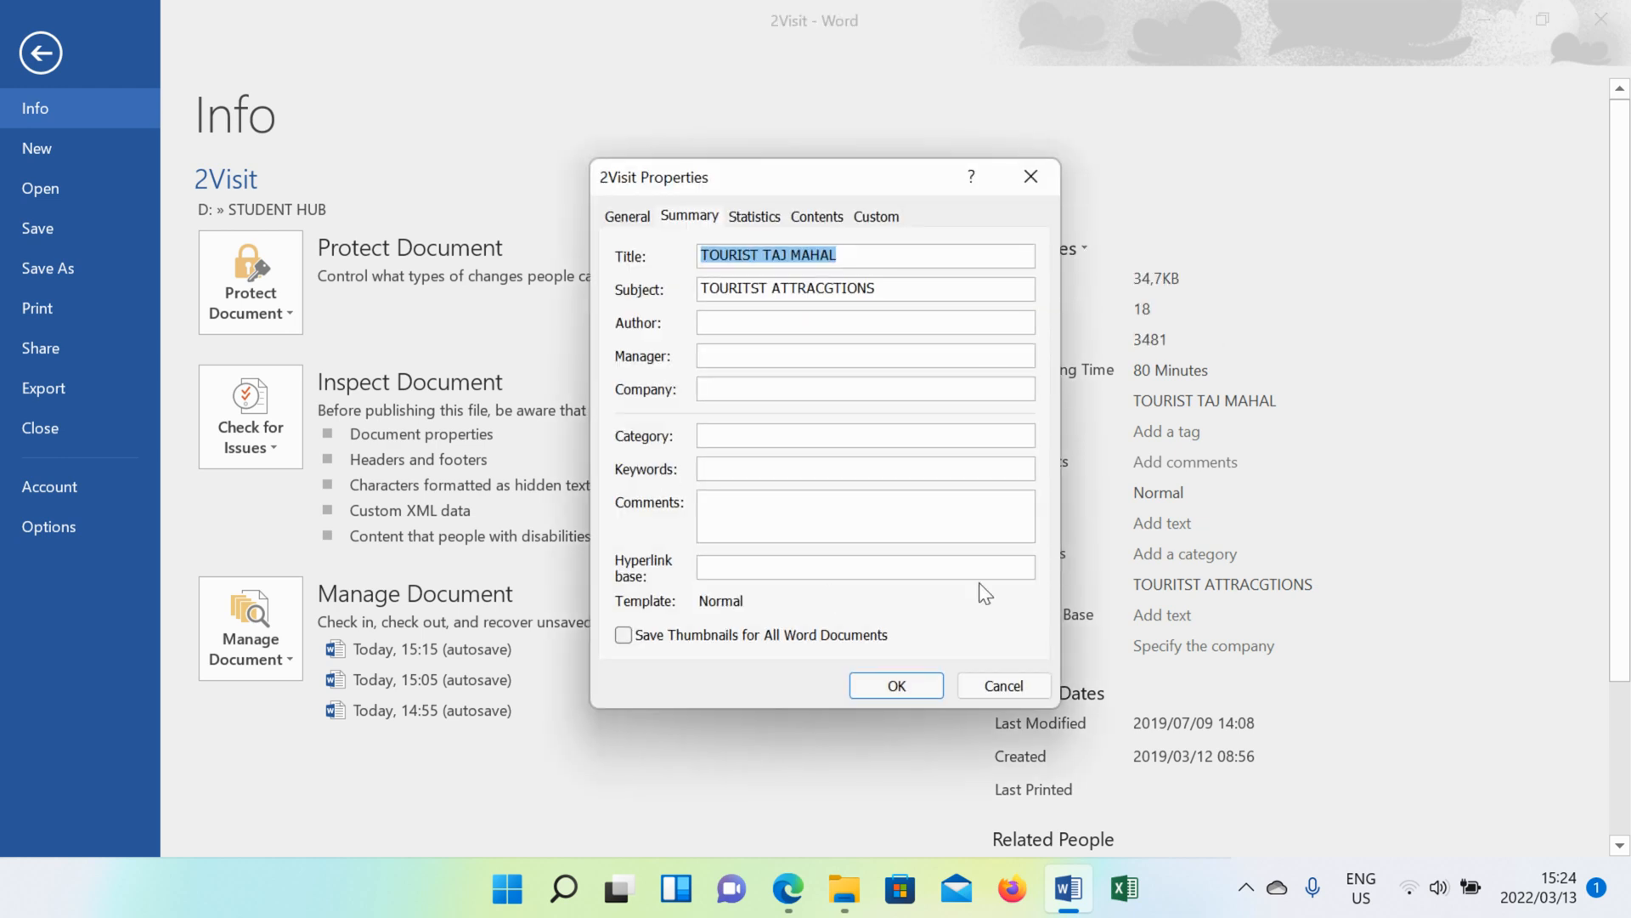
click(720, 321)
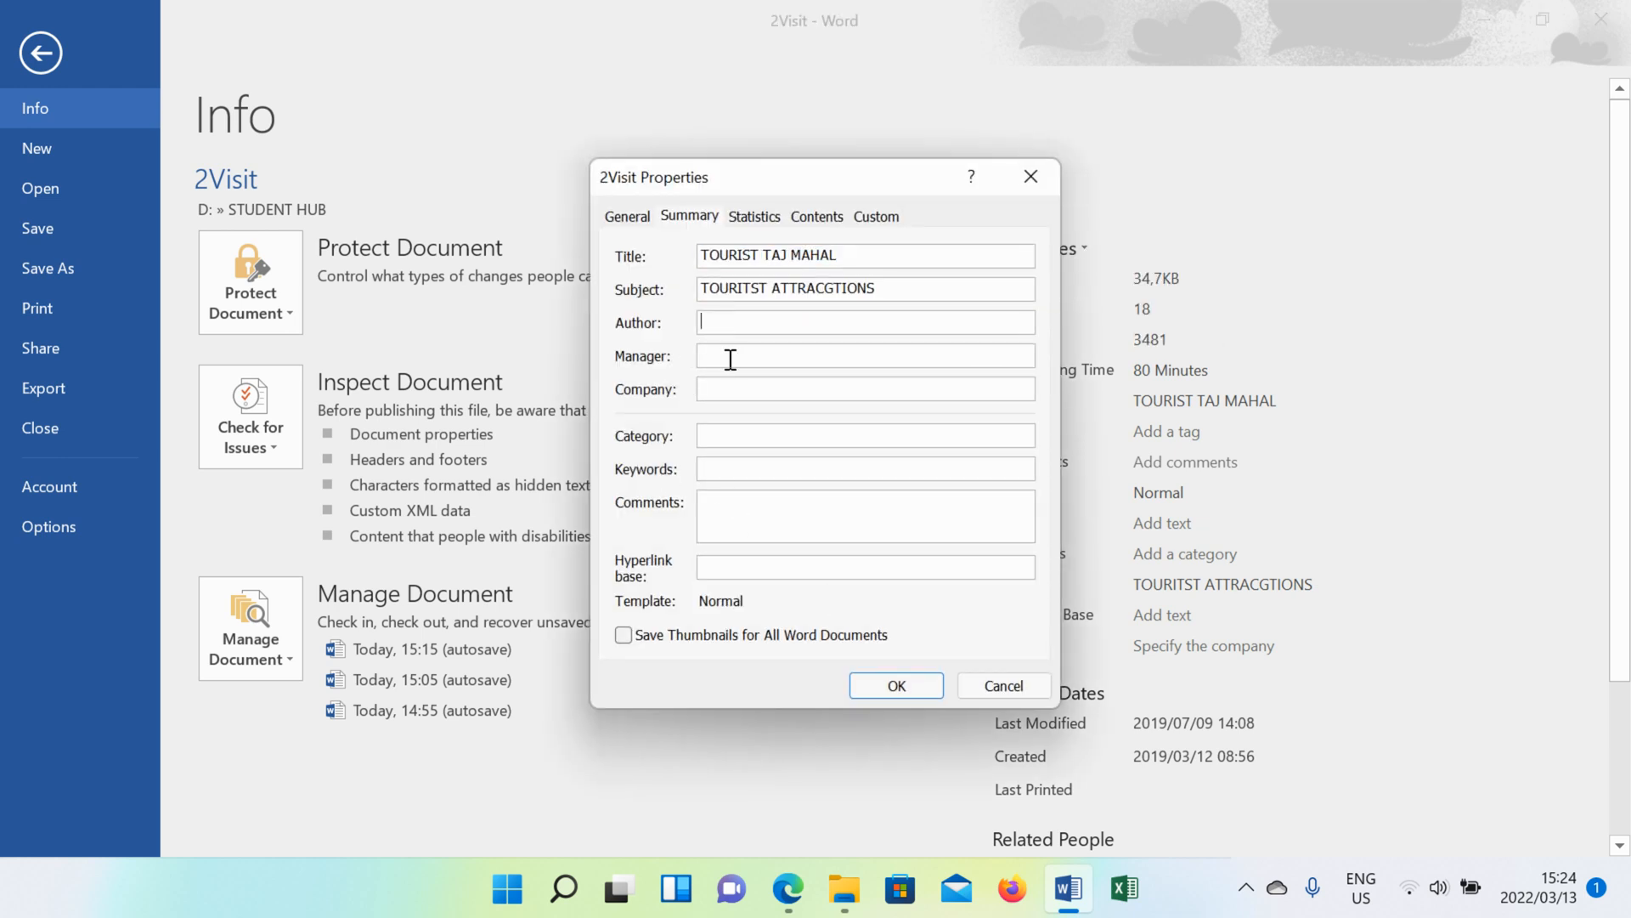
click(625, 217)
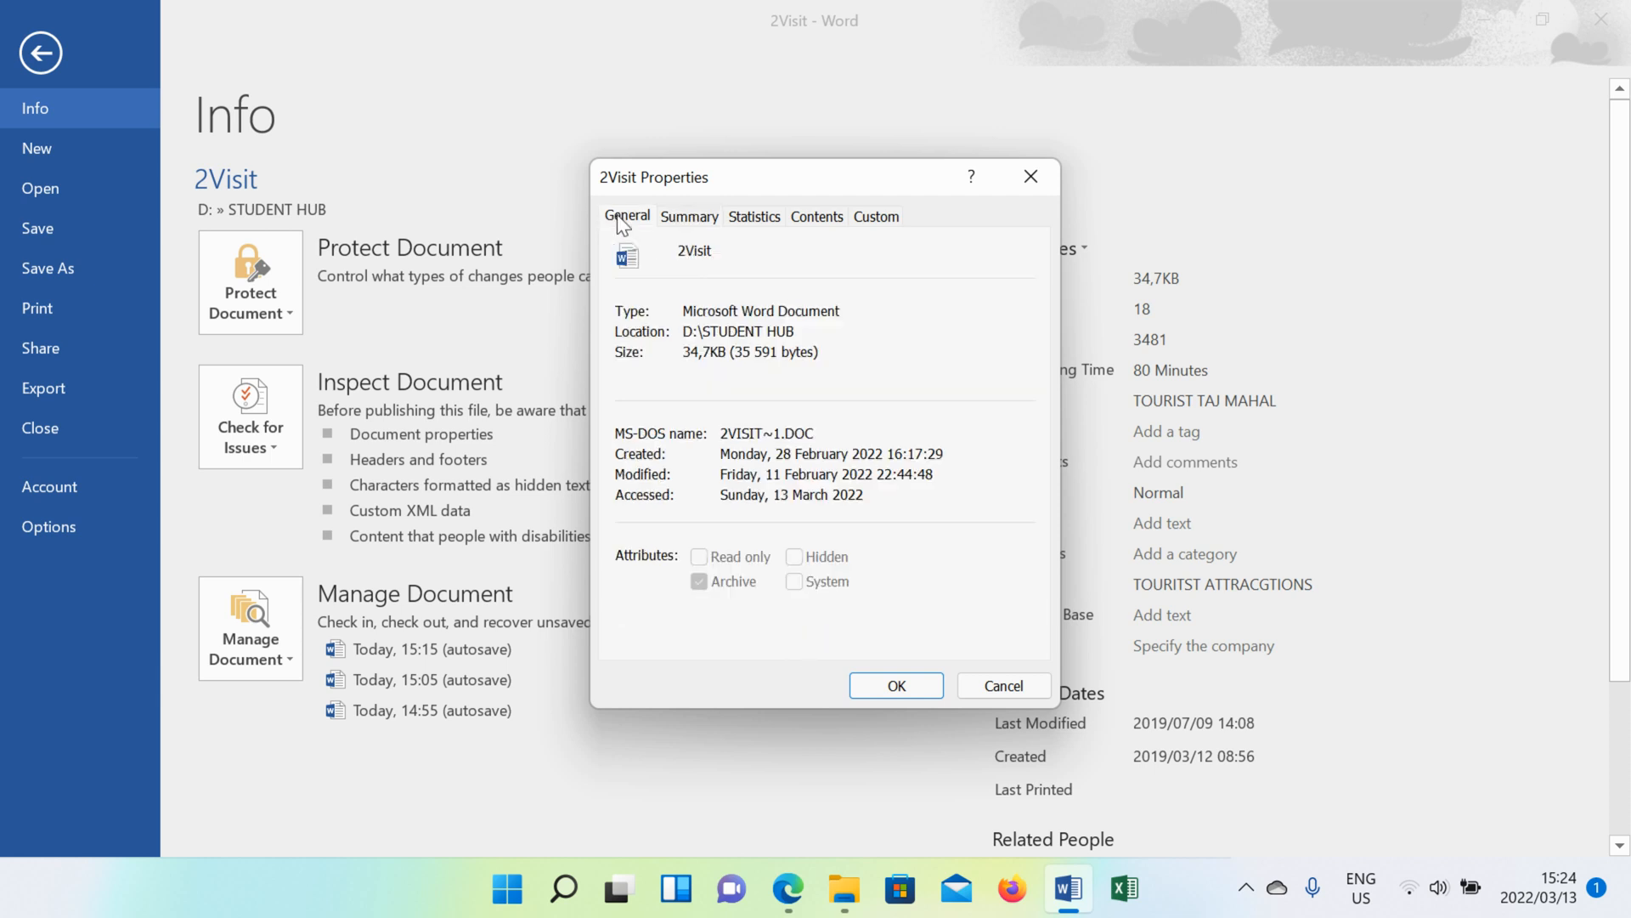
click(743, 218)
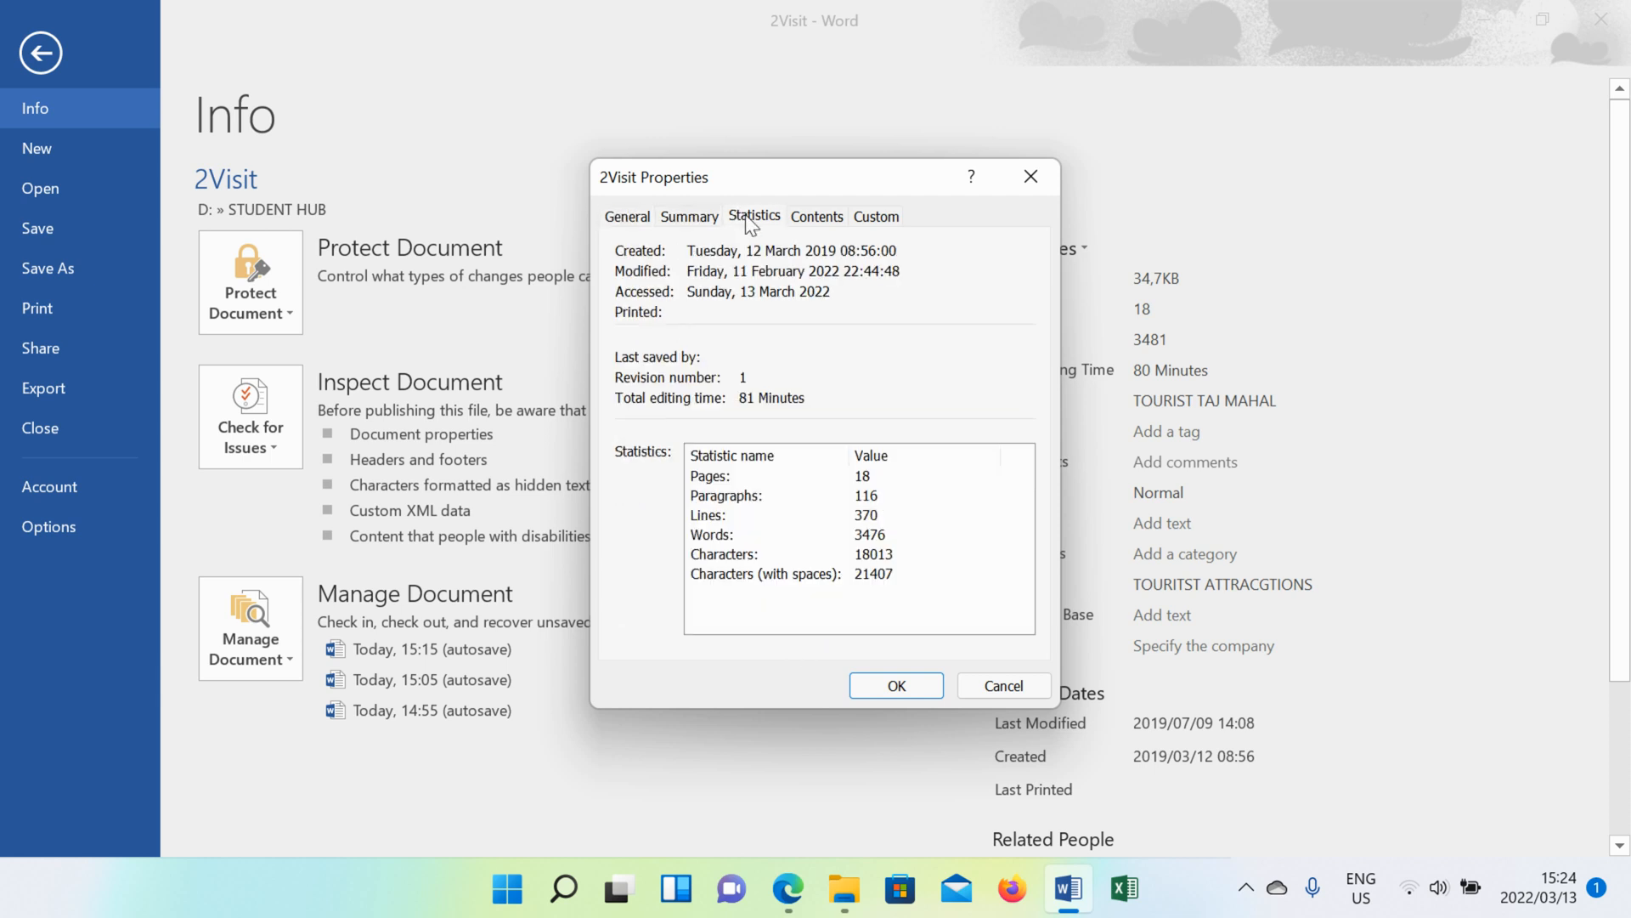
click(831, 223)
click(887, 217)
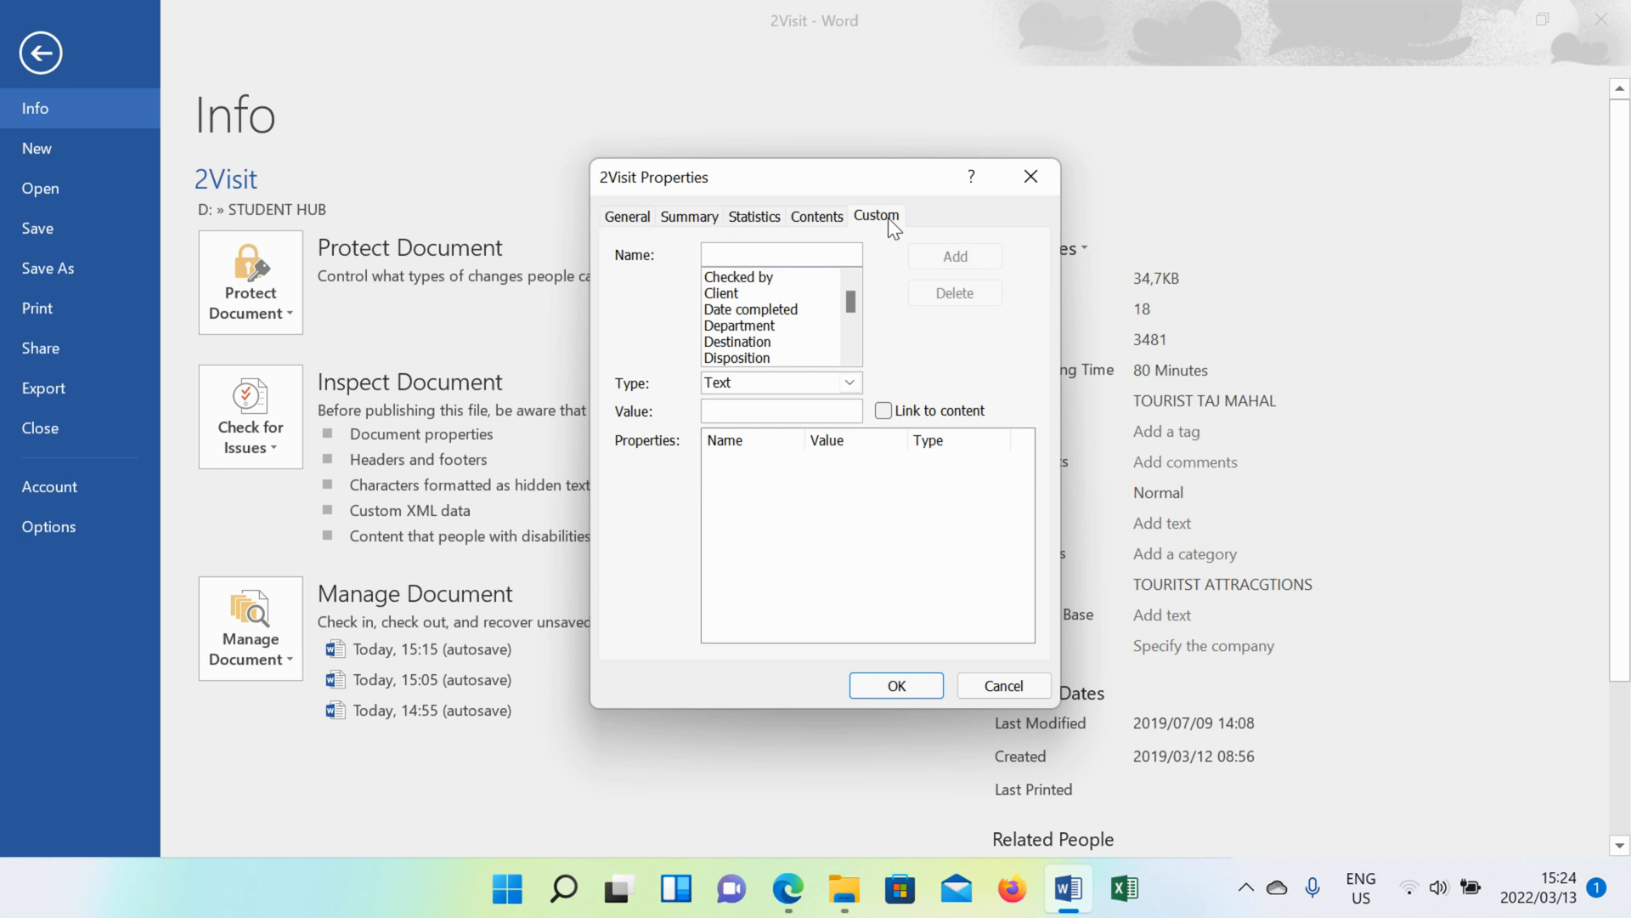
scroll(793, 318, down, 7)
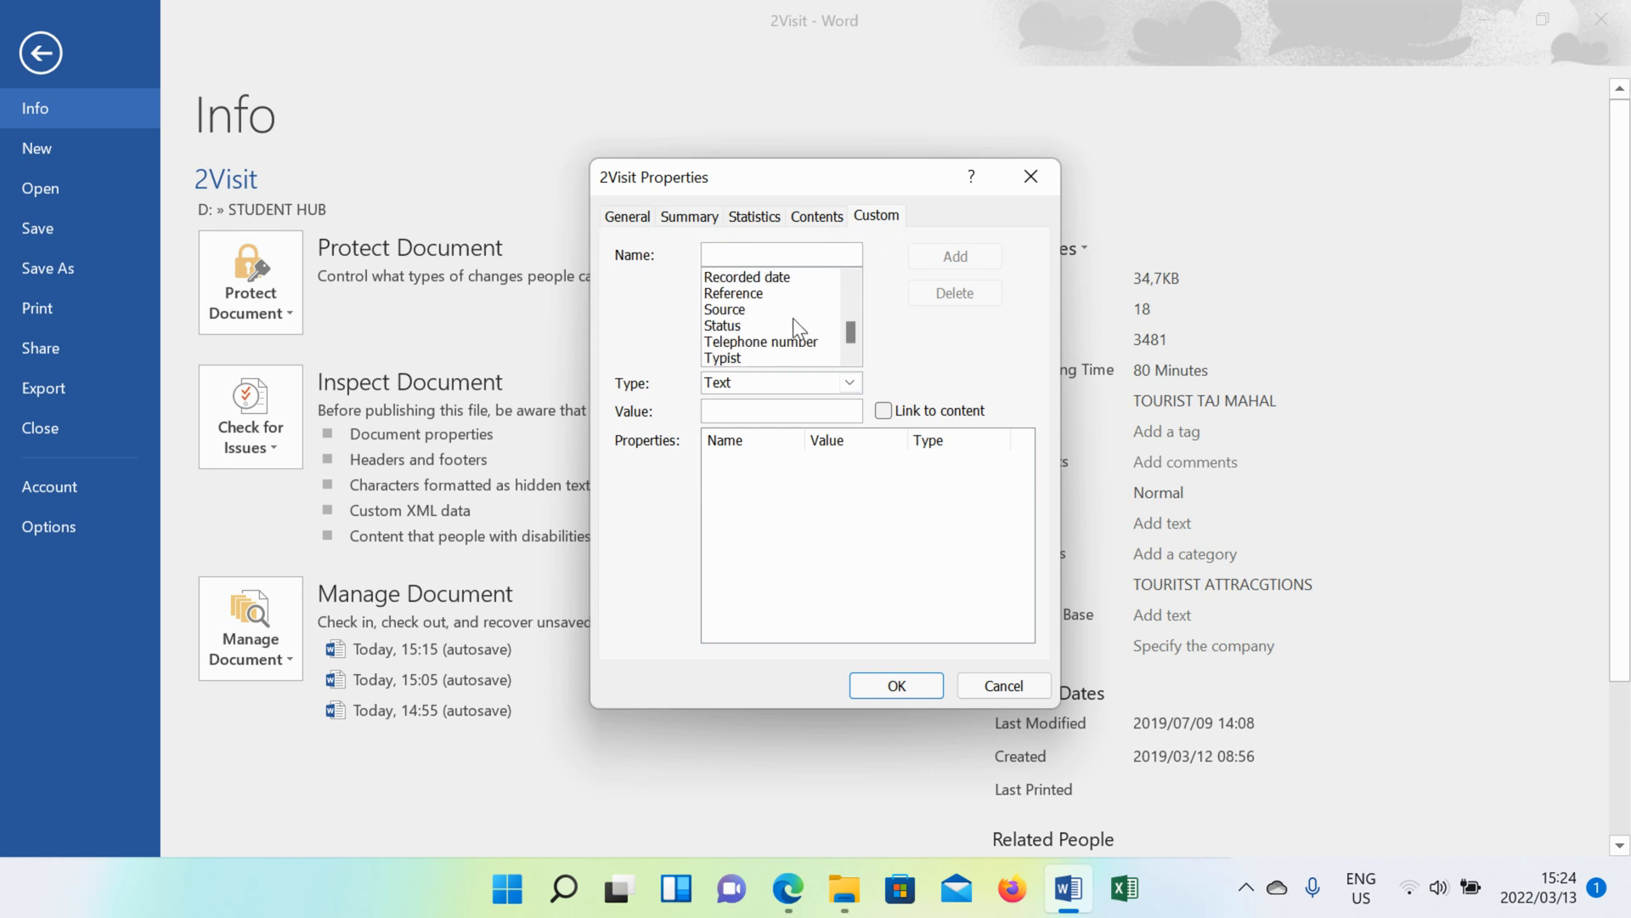
click(638, 214)
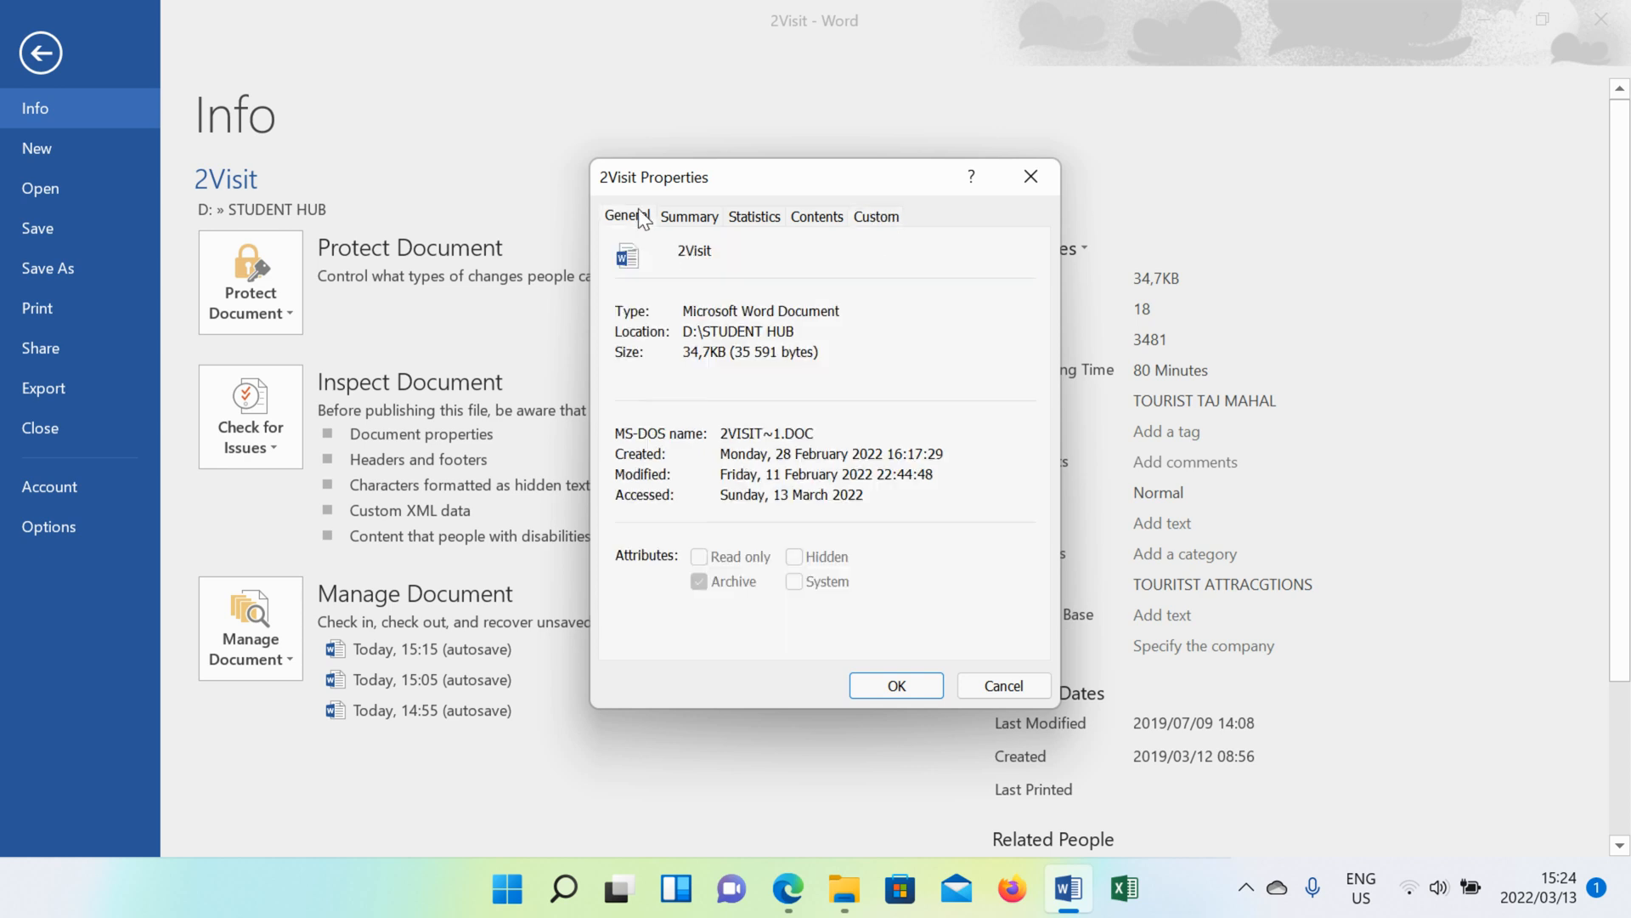
click(1024, 182)
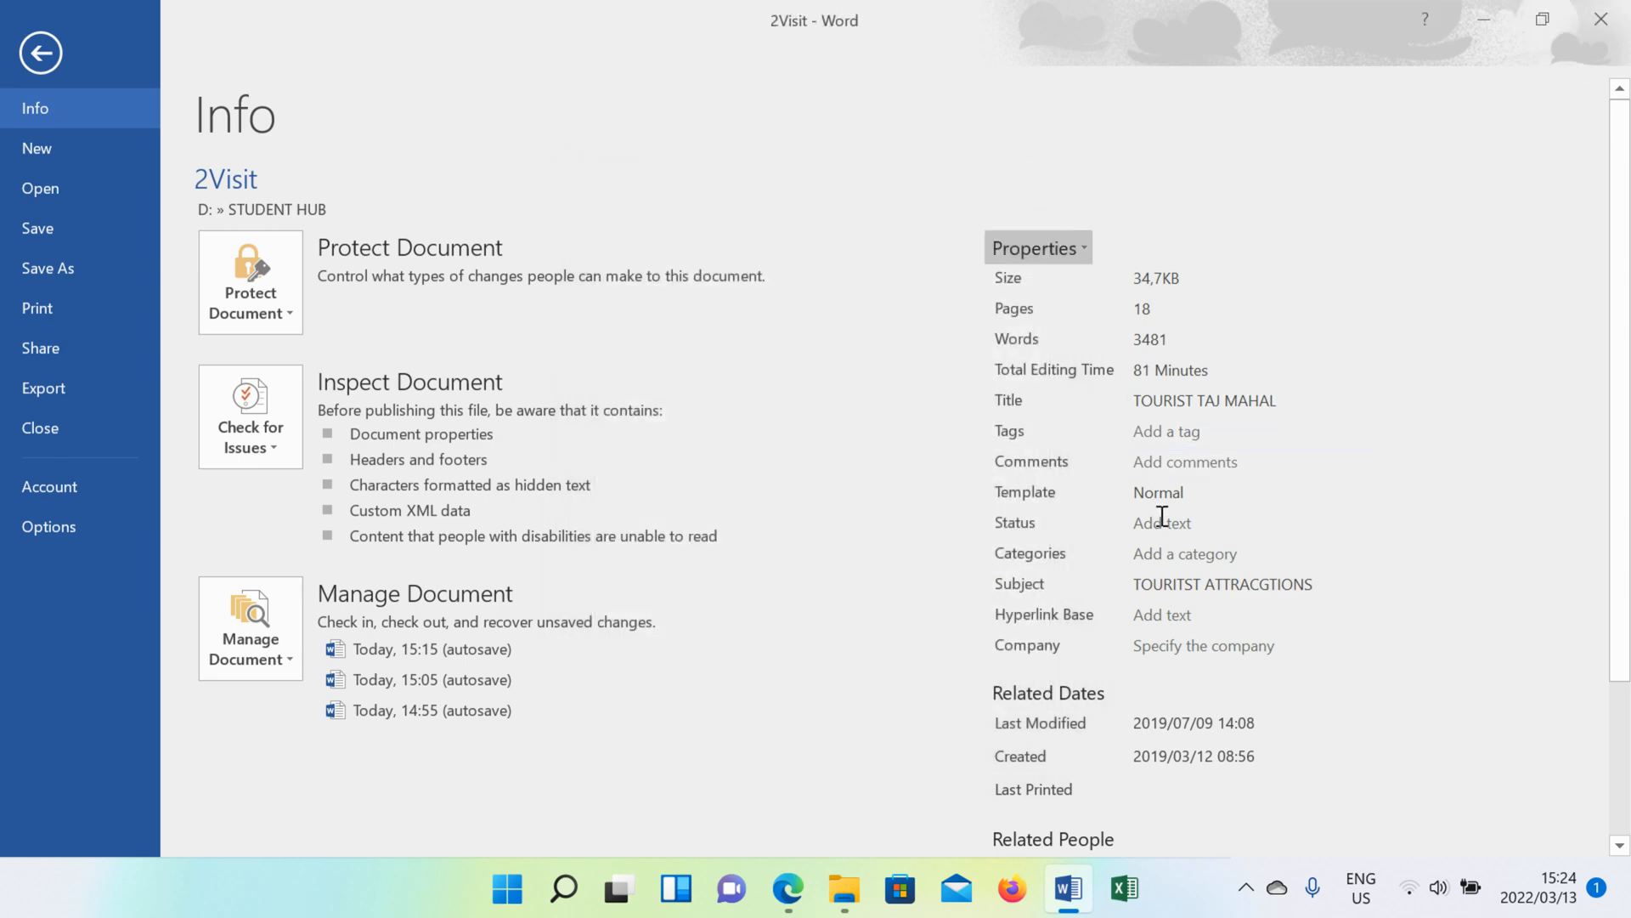
click(1608, 26)
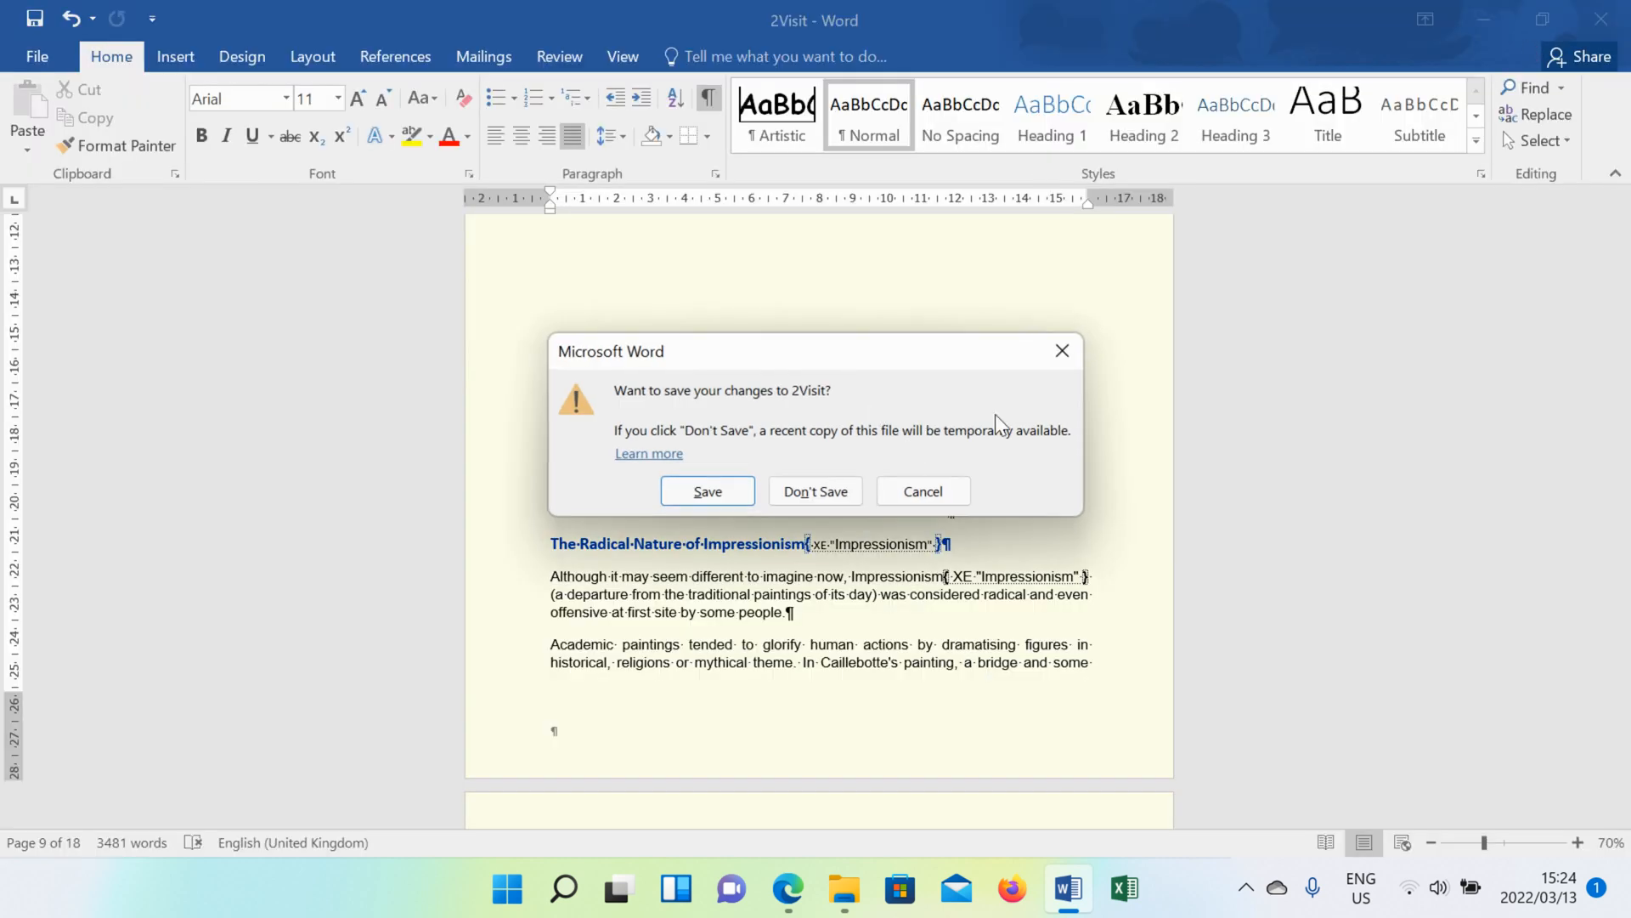
click(1062, 350)
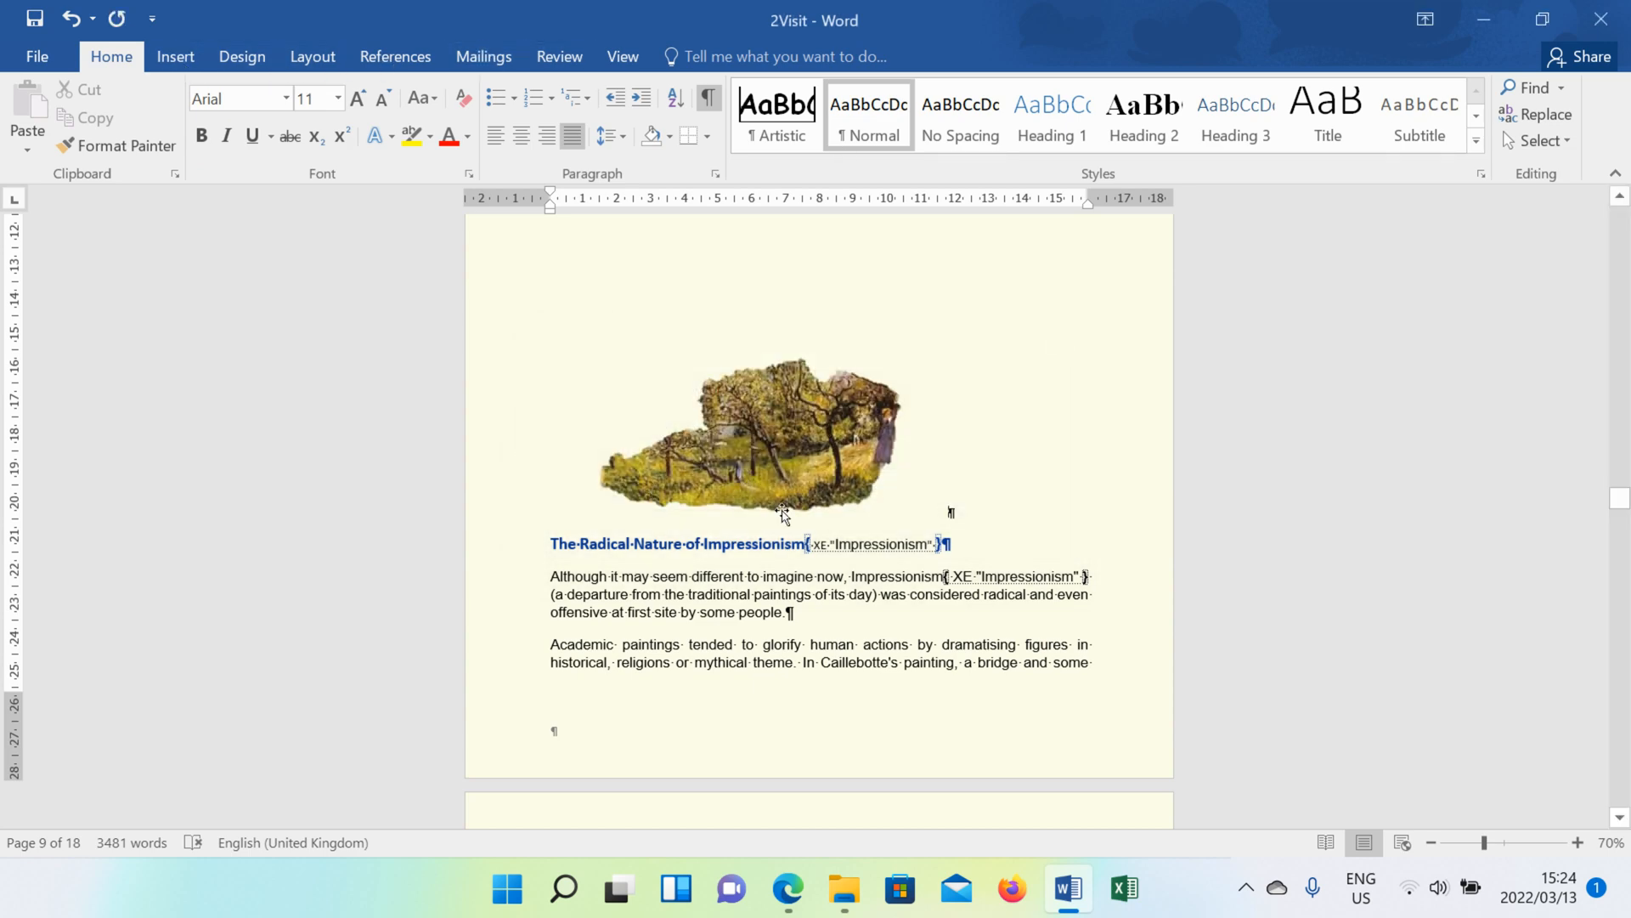
scroll(870, 544, down, 6)
scroll(873, 541, down, 10)
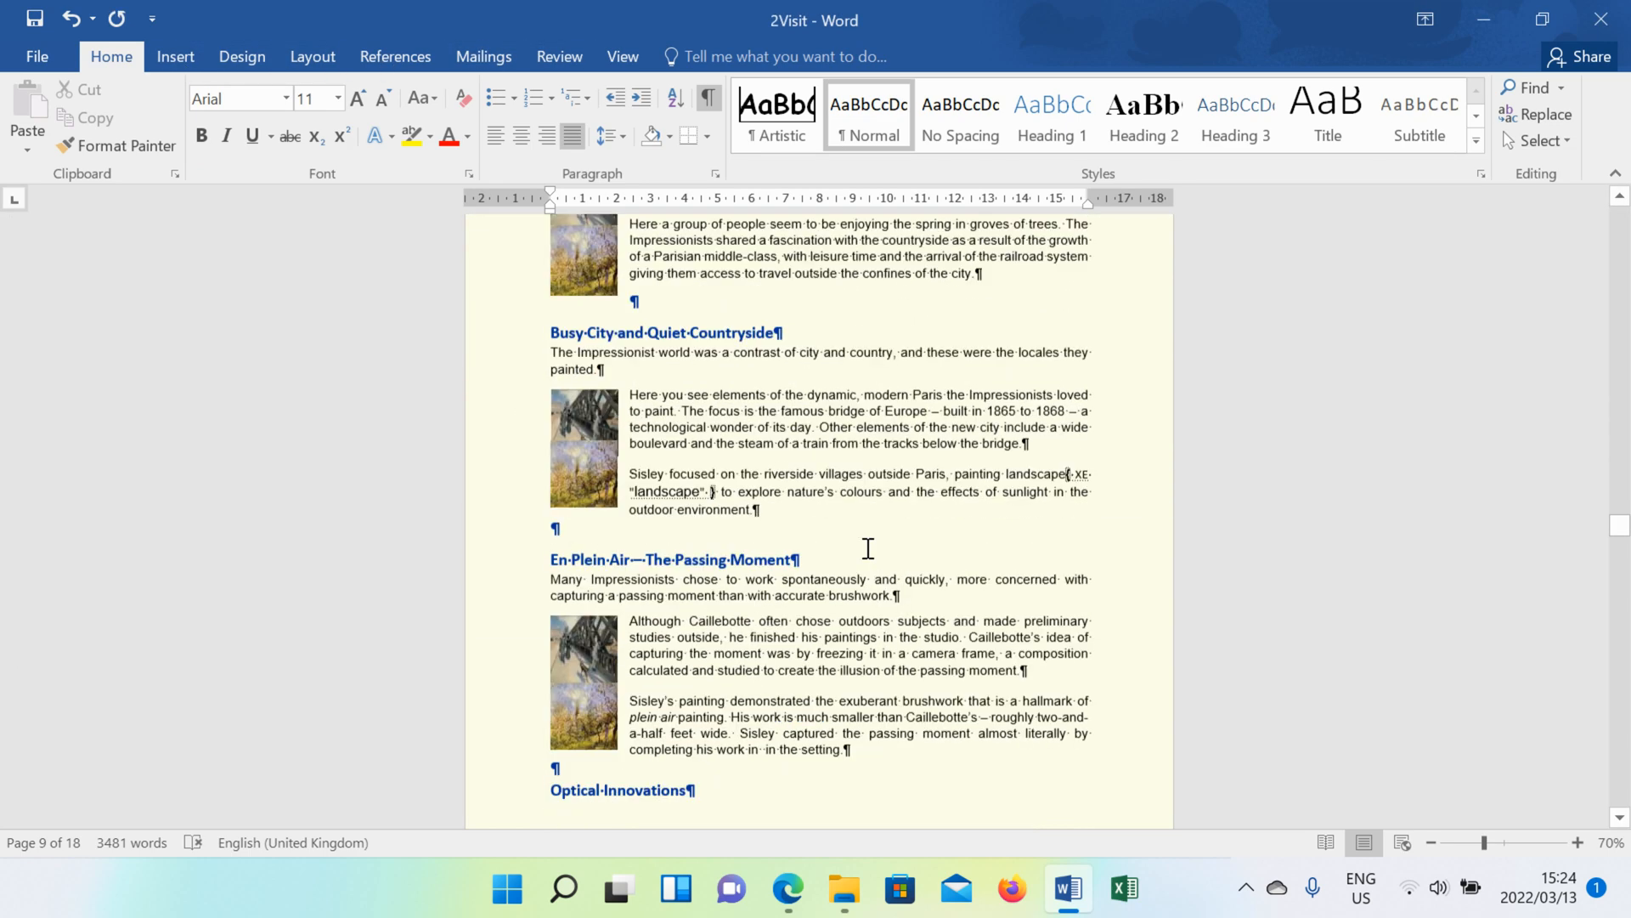
scroll(869, 548, down, 3)
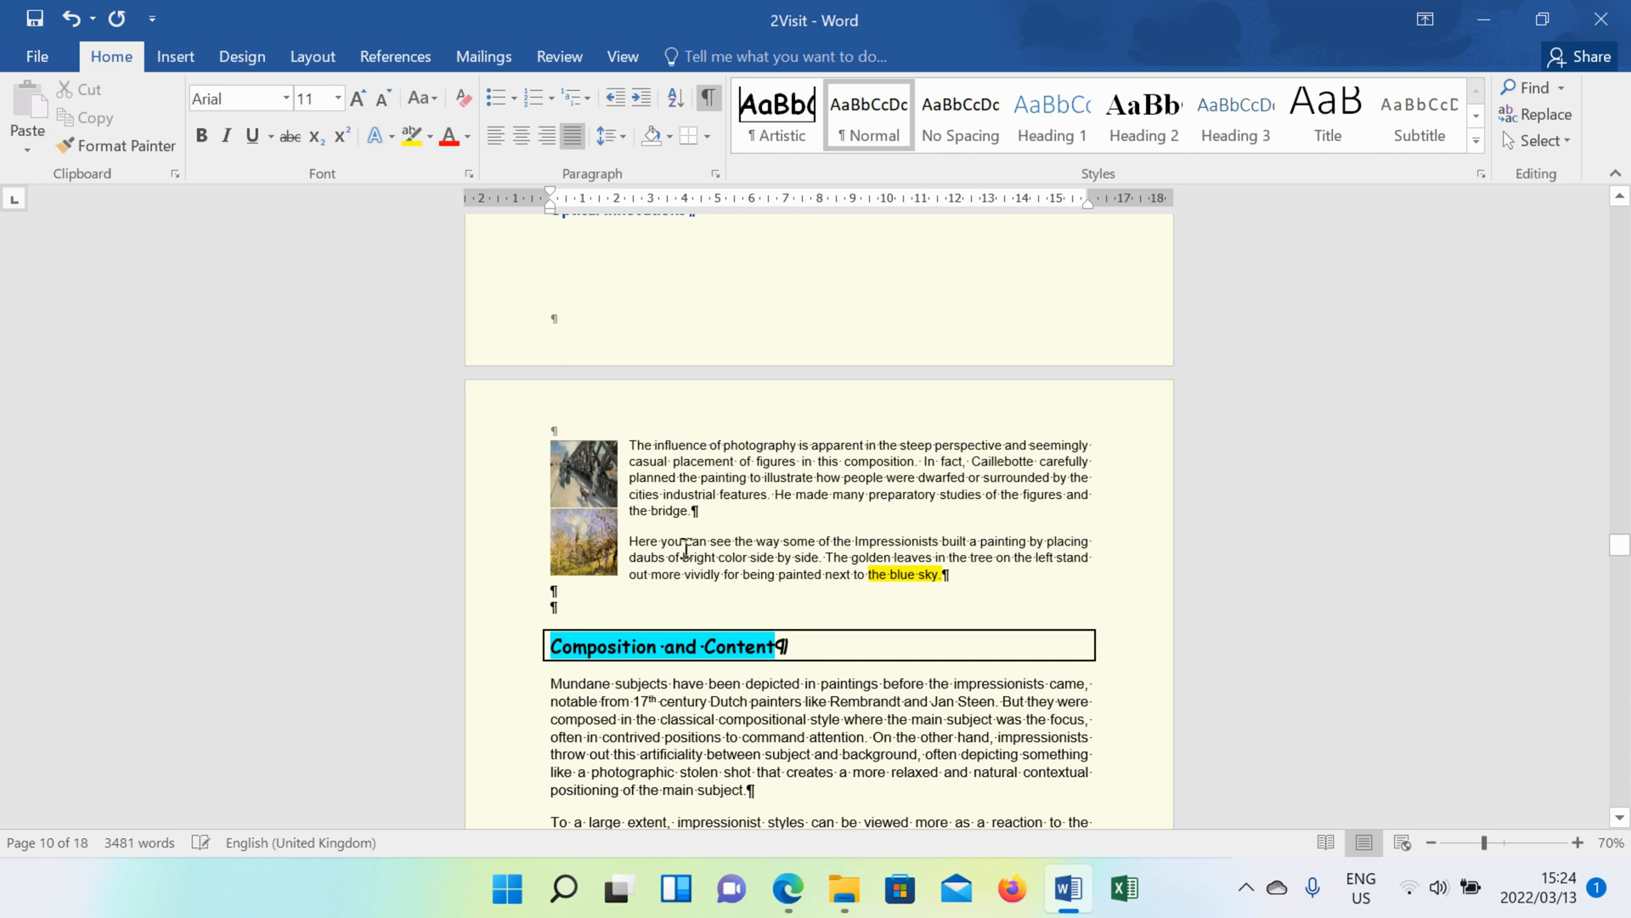
click(610, 568)
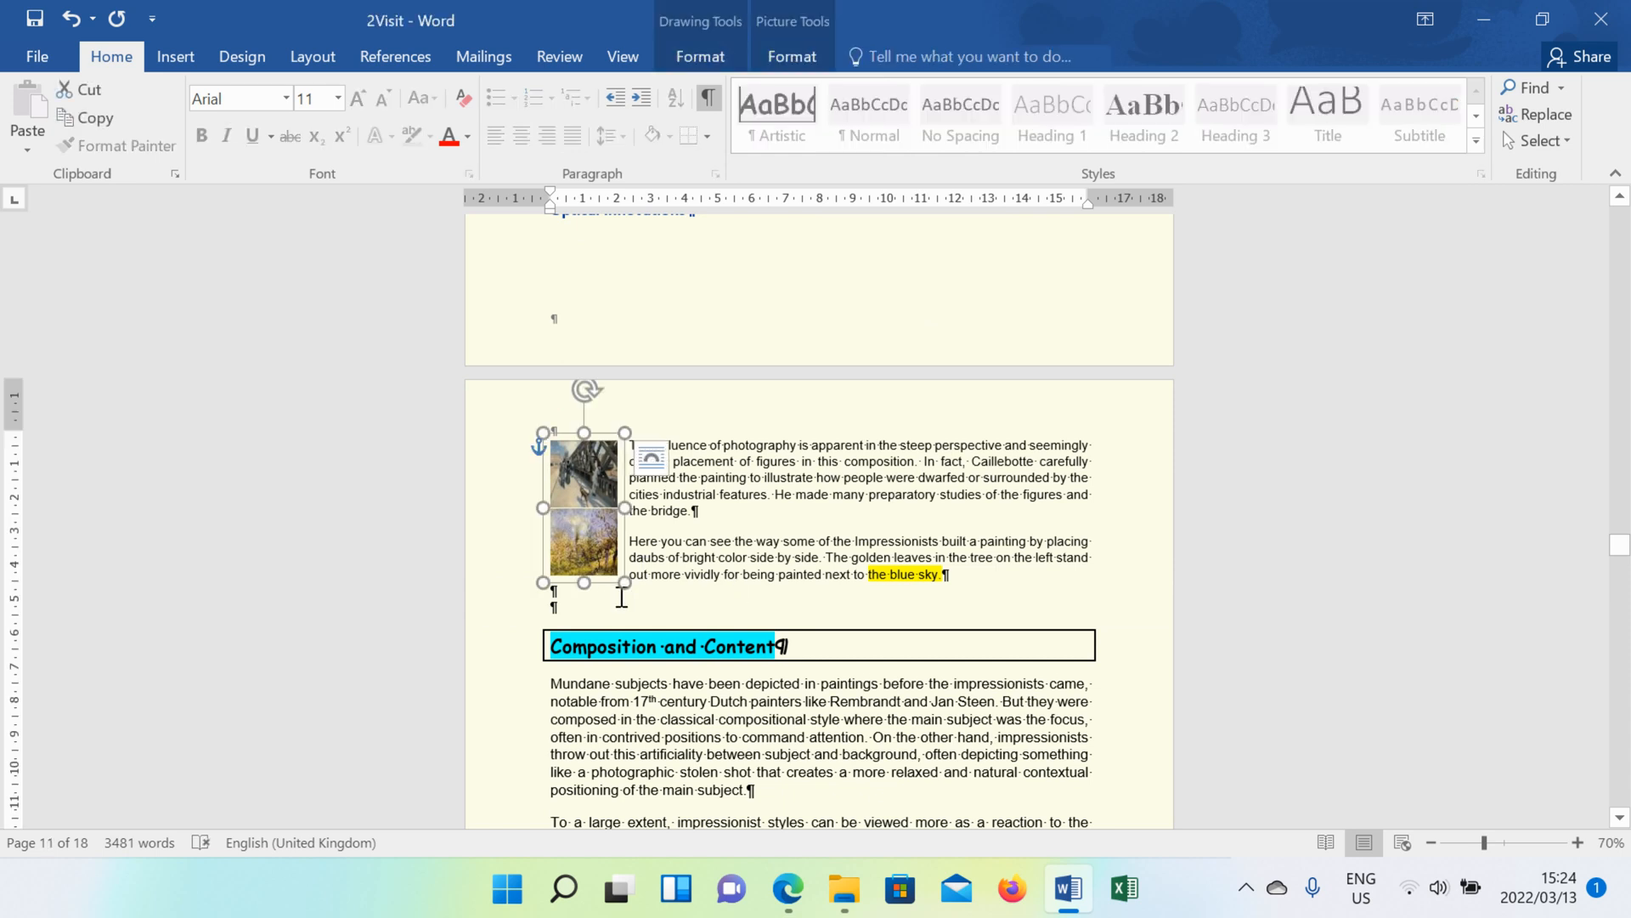
click(791, 607)
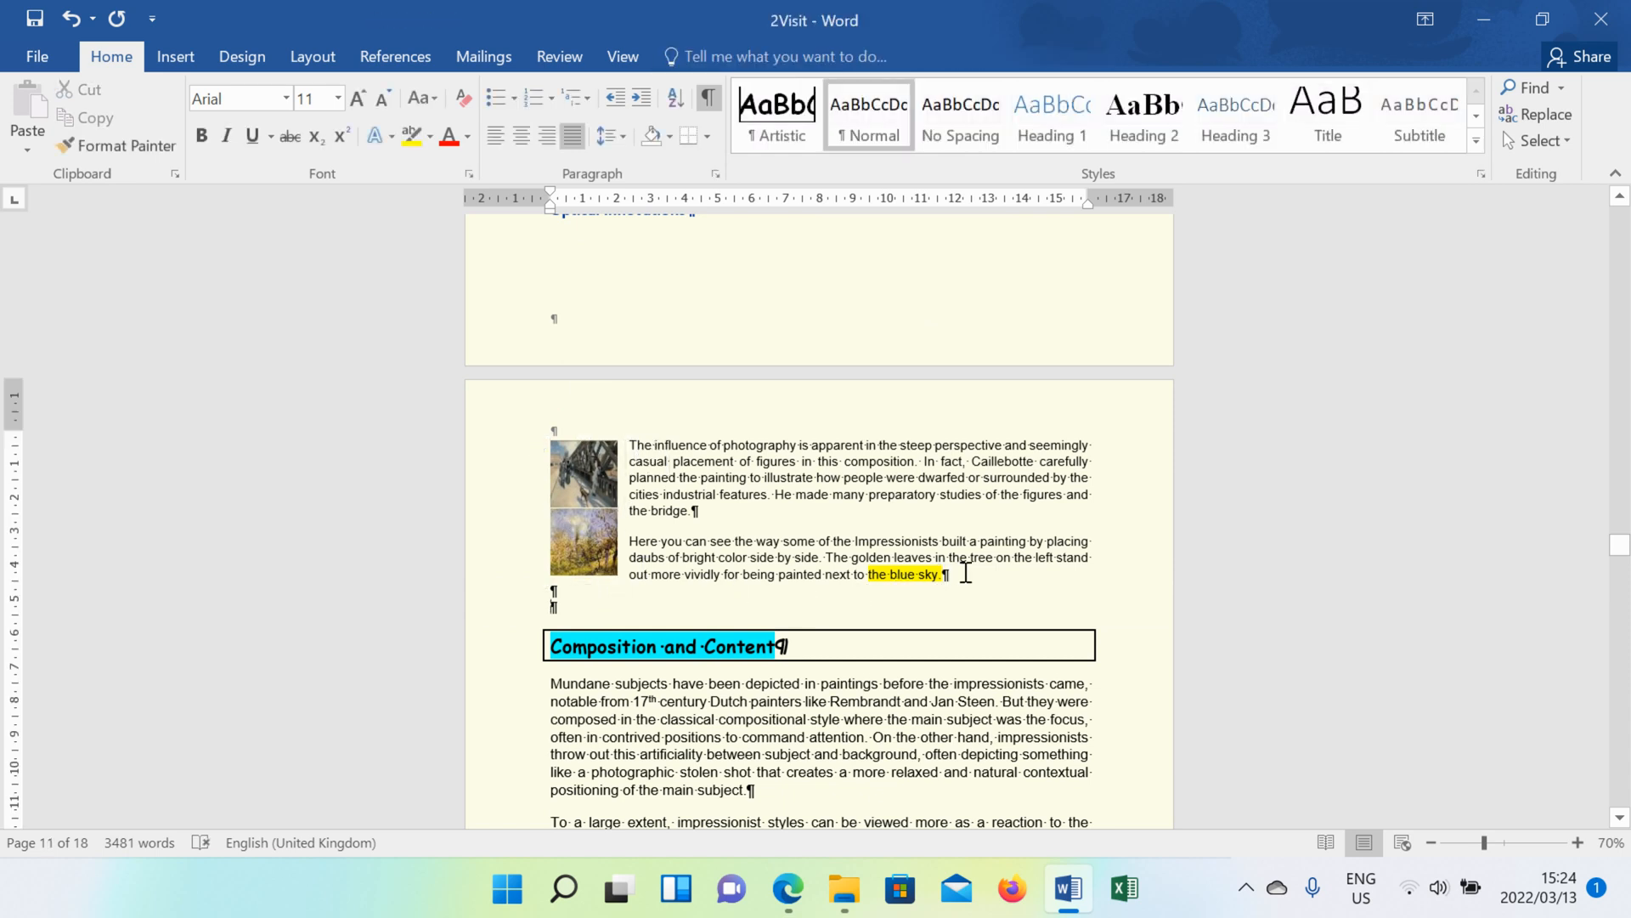
drag(966, 573, 856, 574)
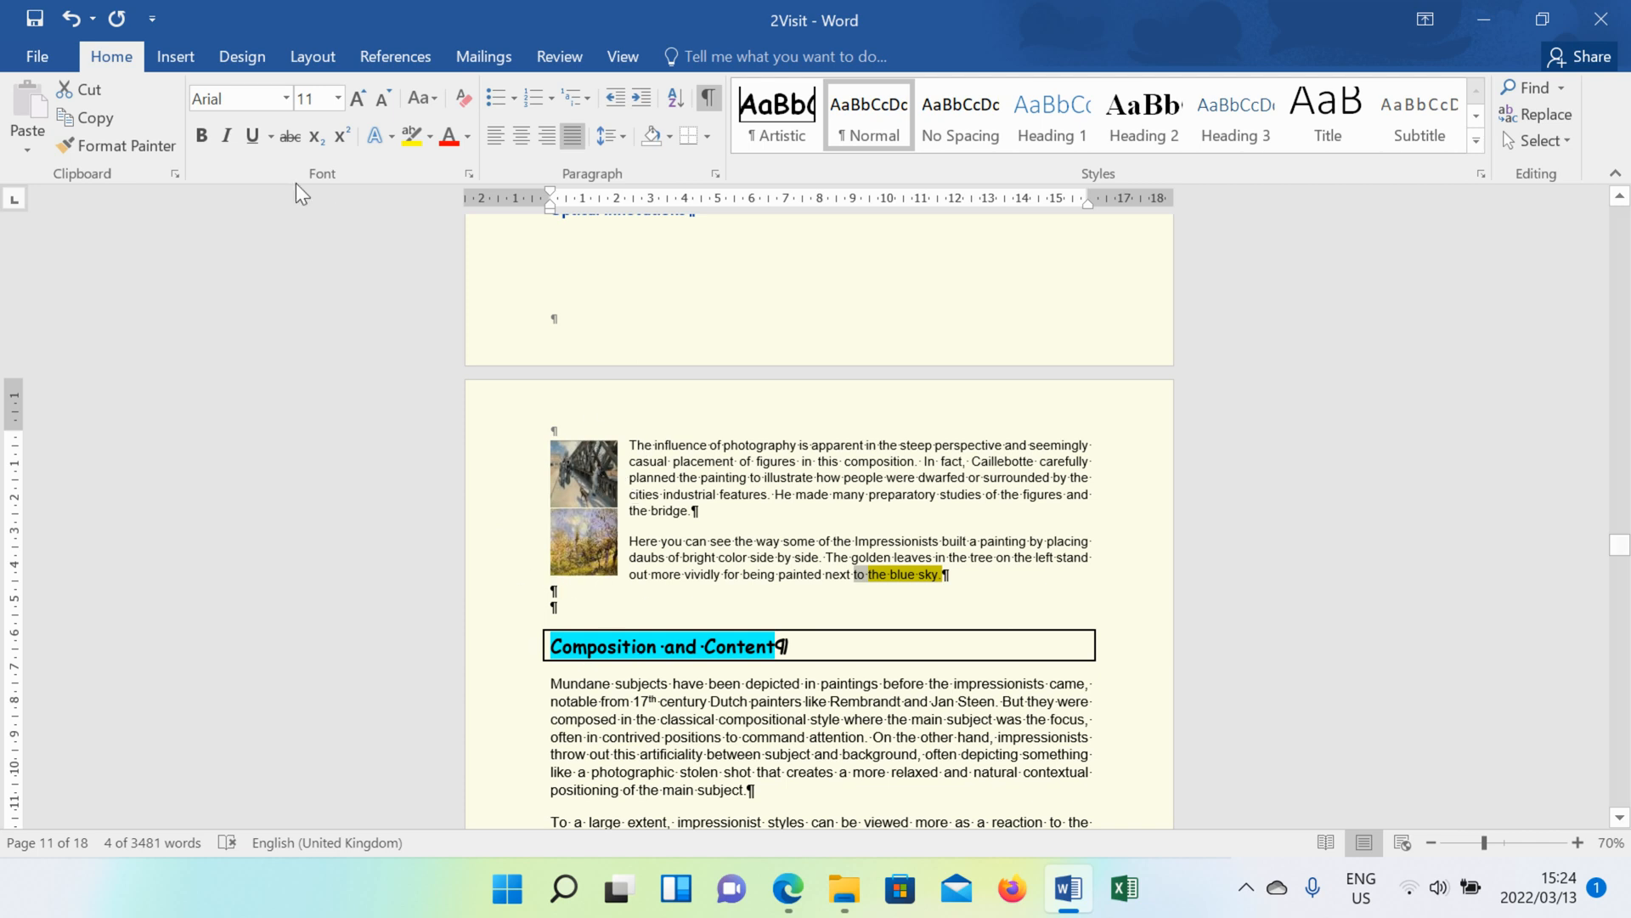
click(179, 58)
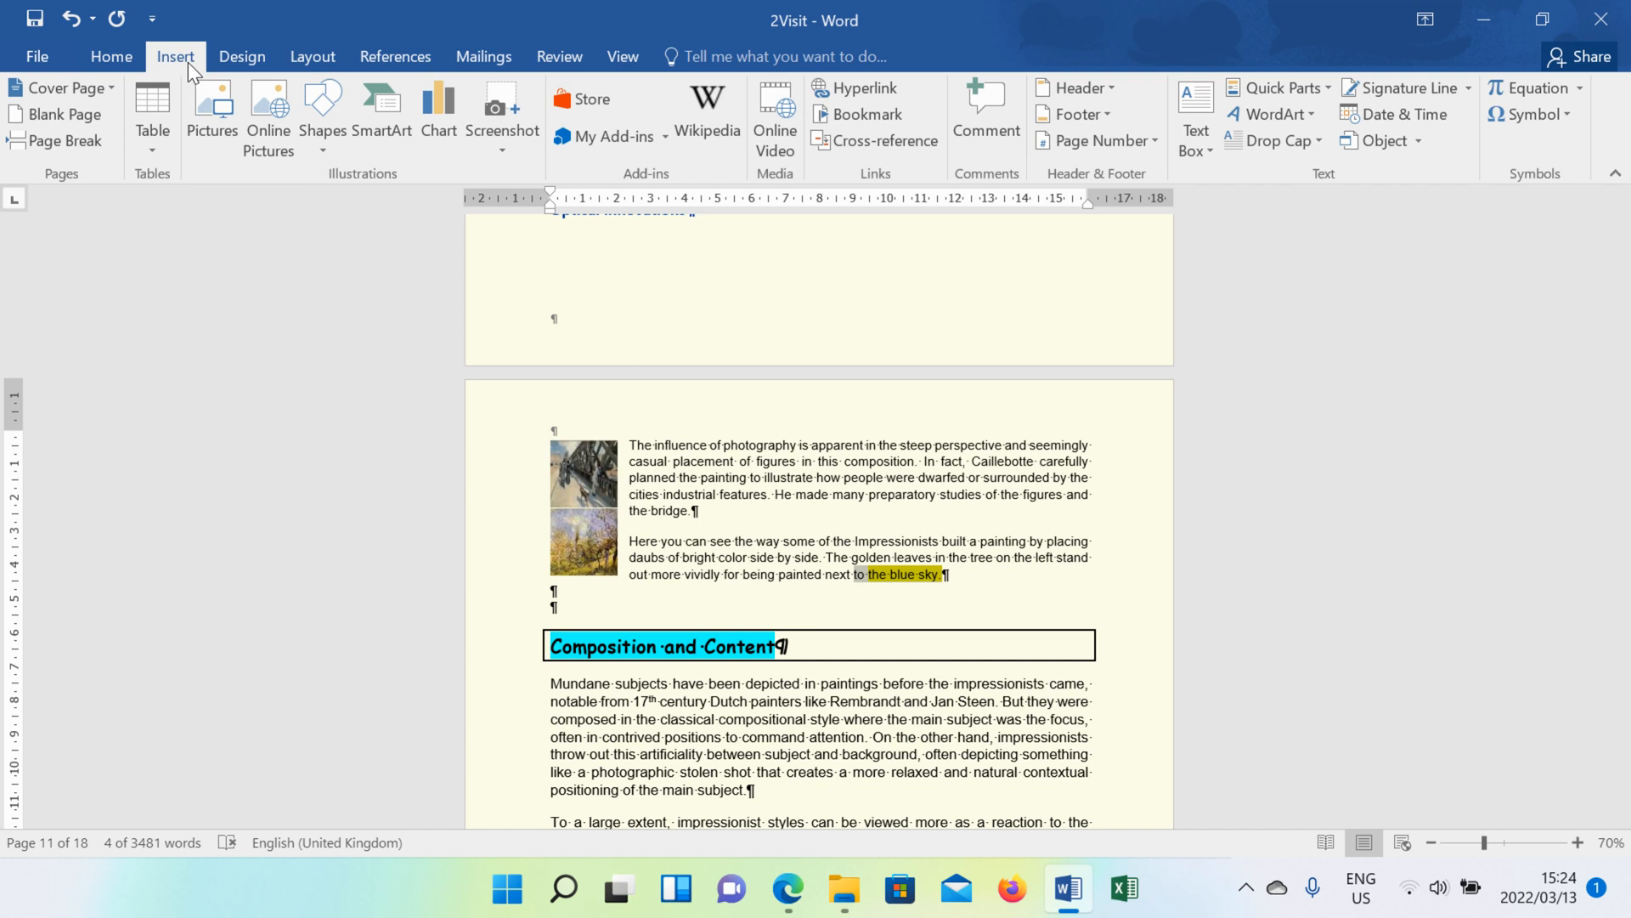
click(859, 87)
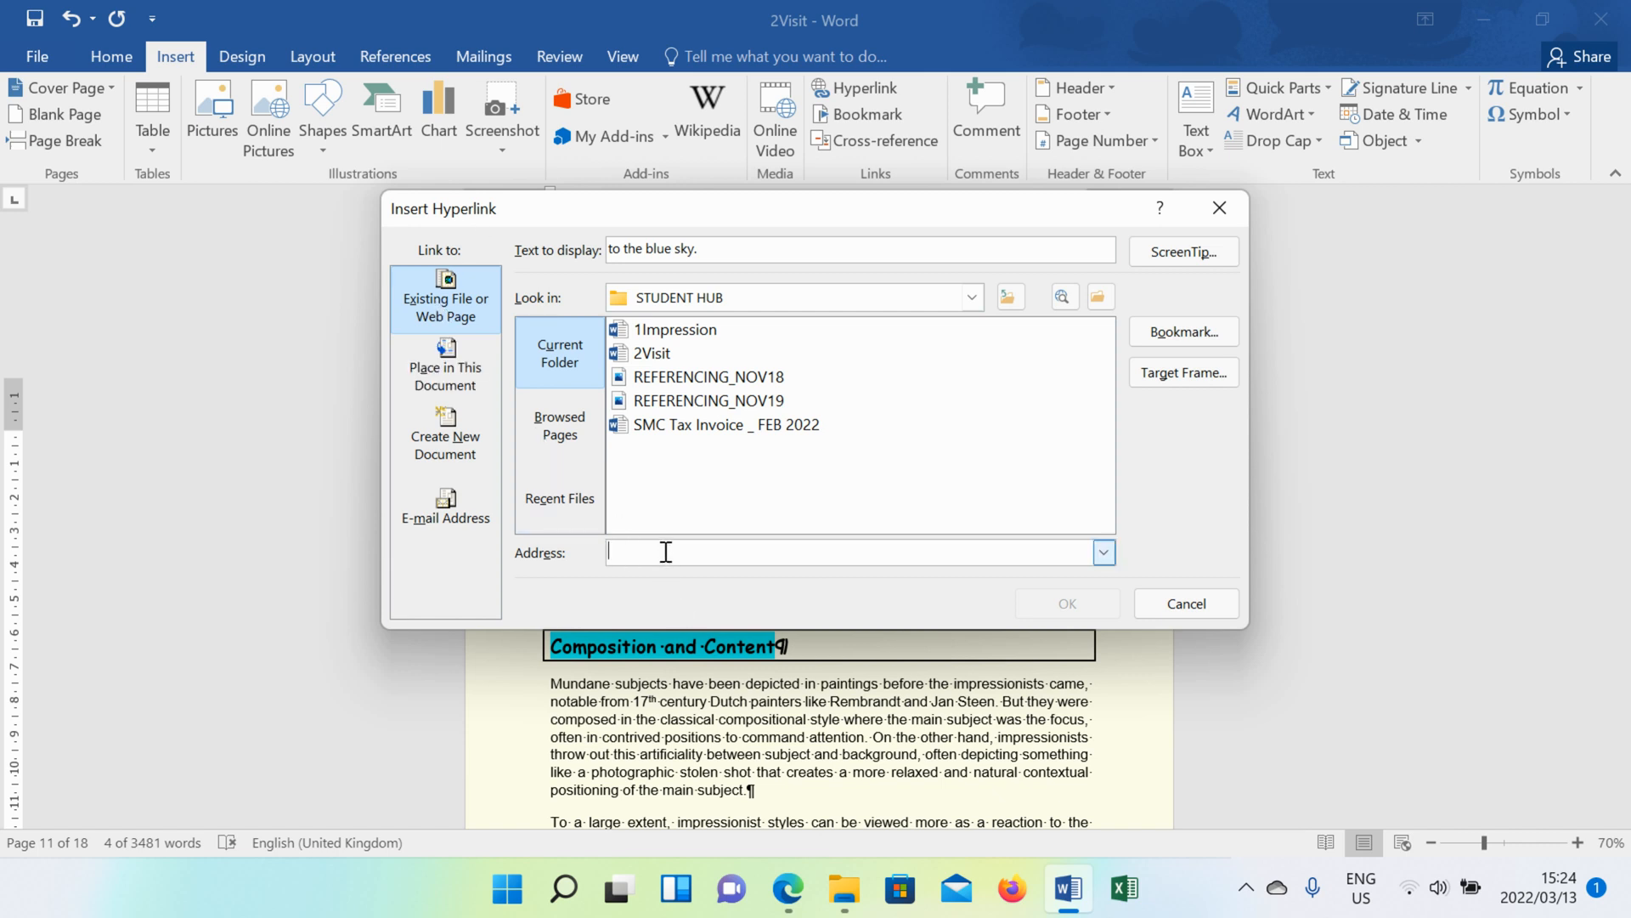
text(HH)
key(Caps_Lock)
key(BackSpace)
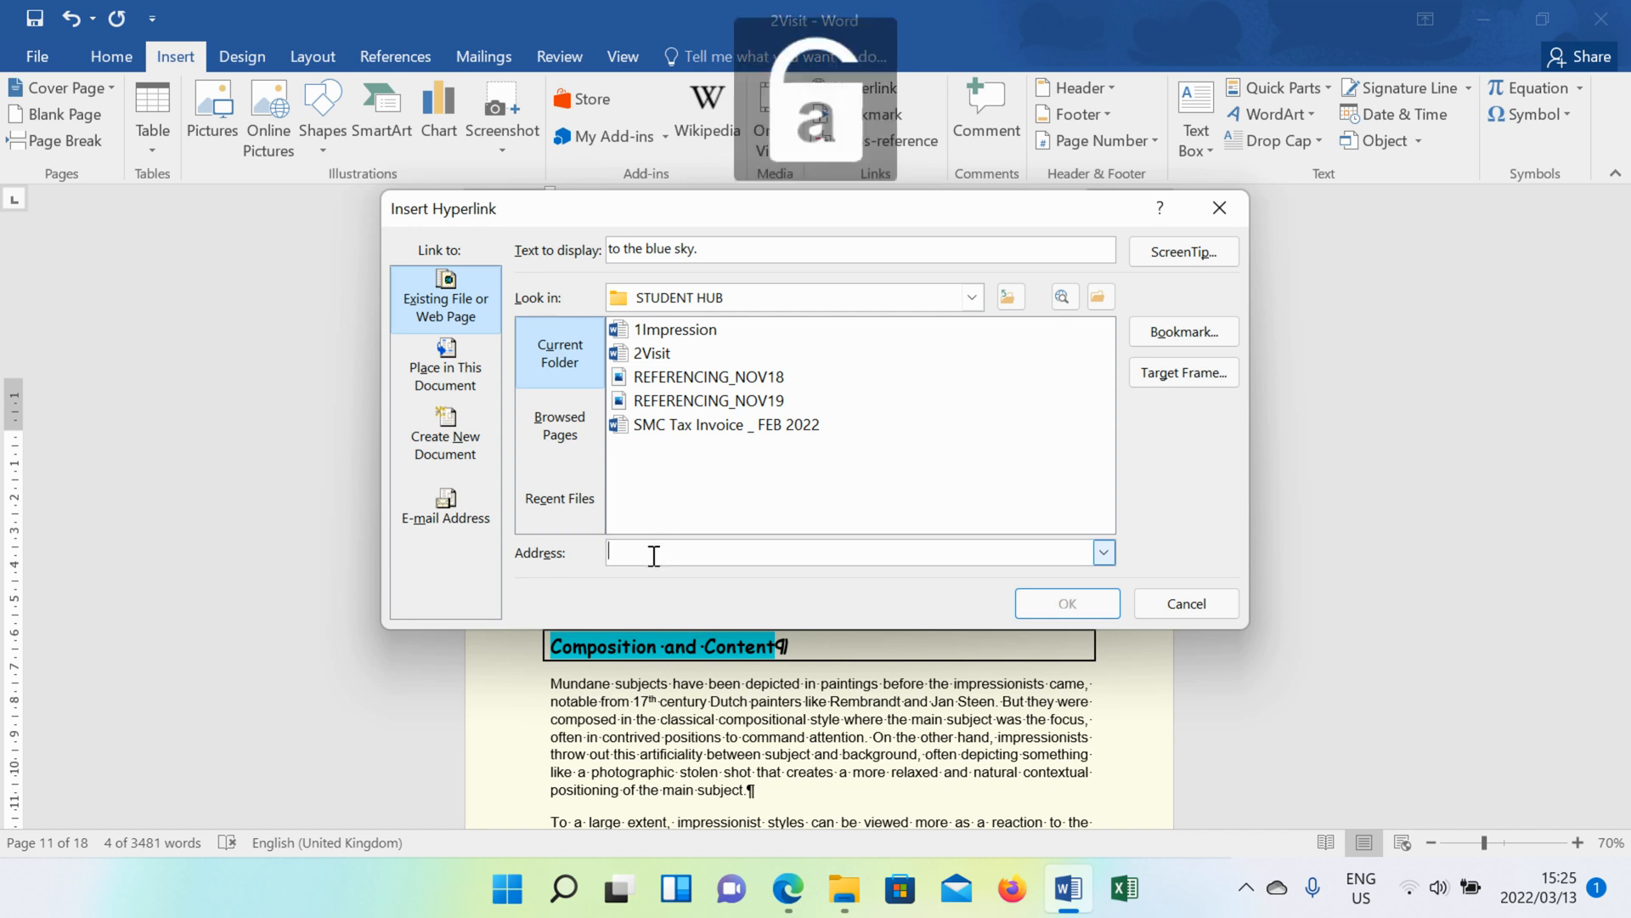
text(h)
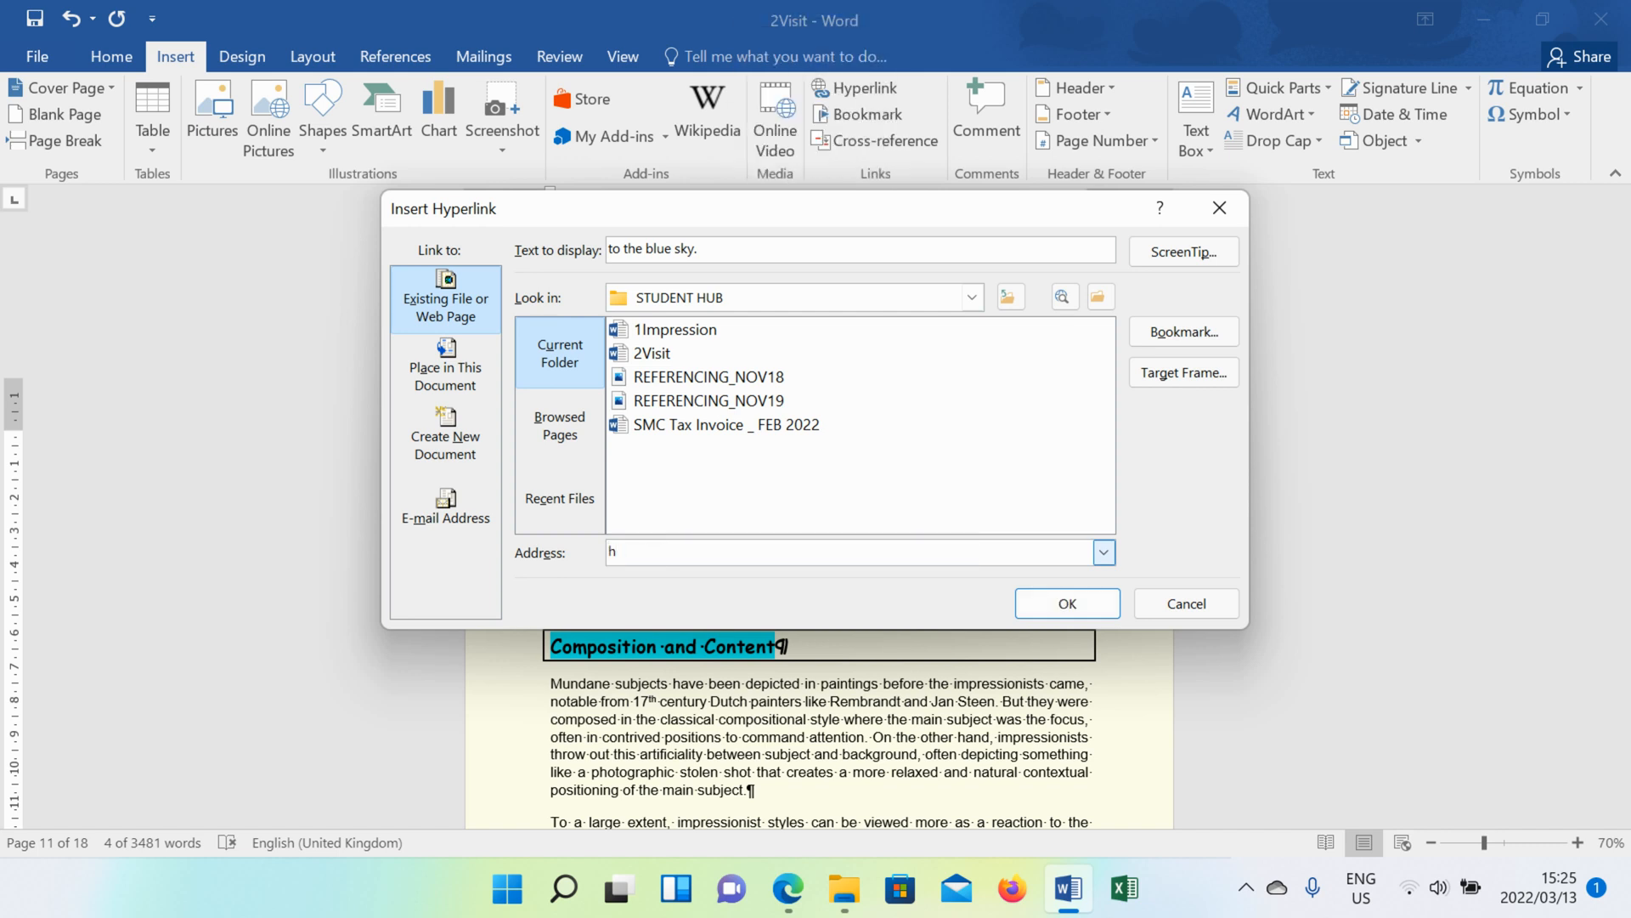
text(tt)
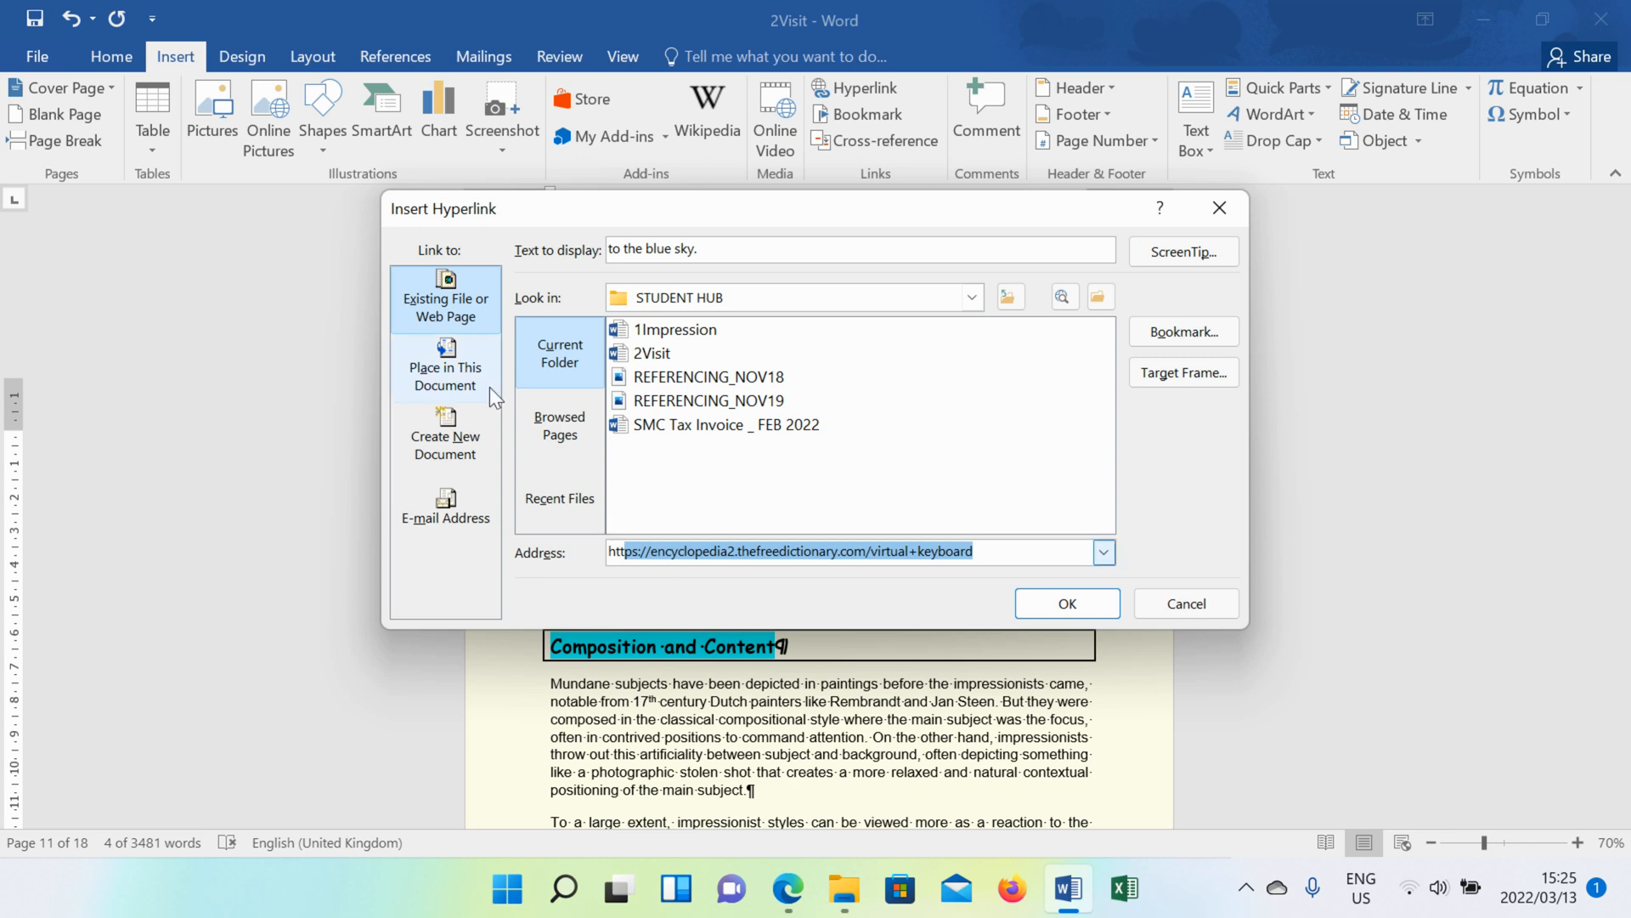
click(710, 551)
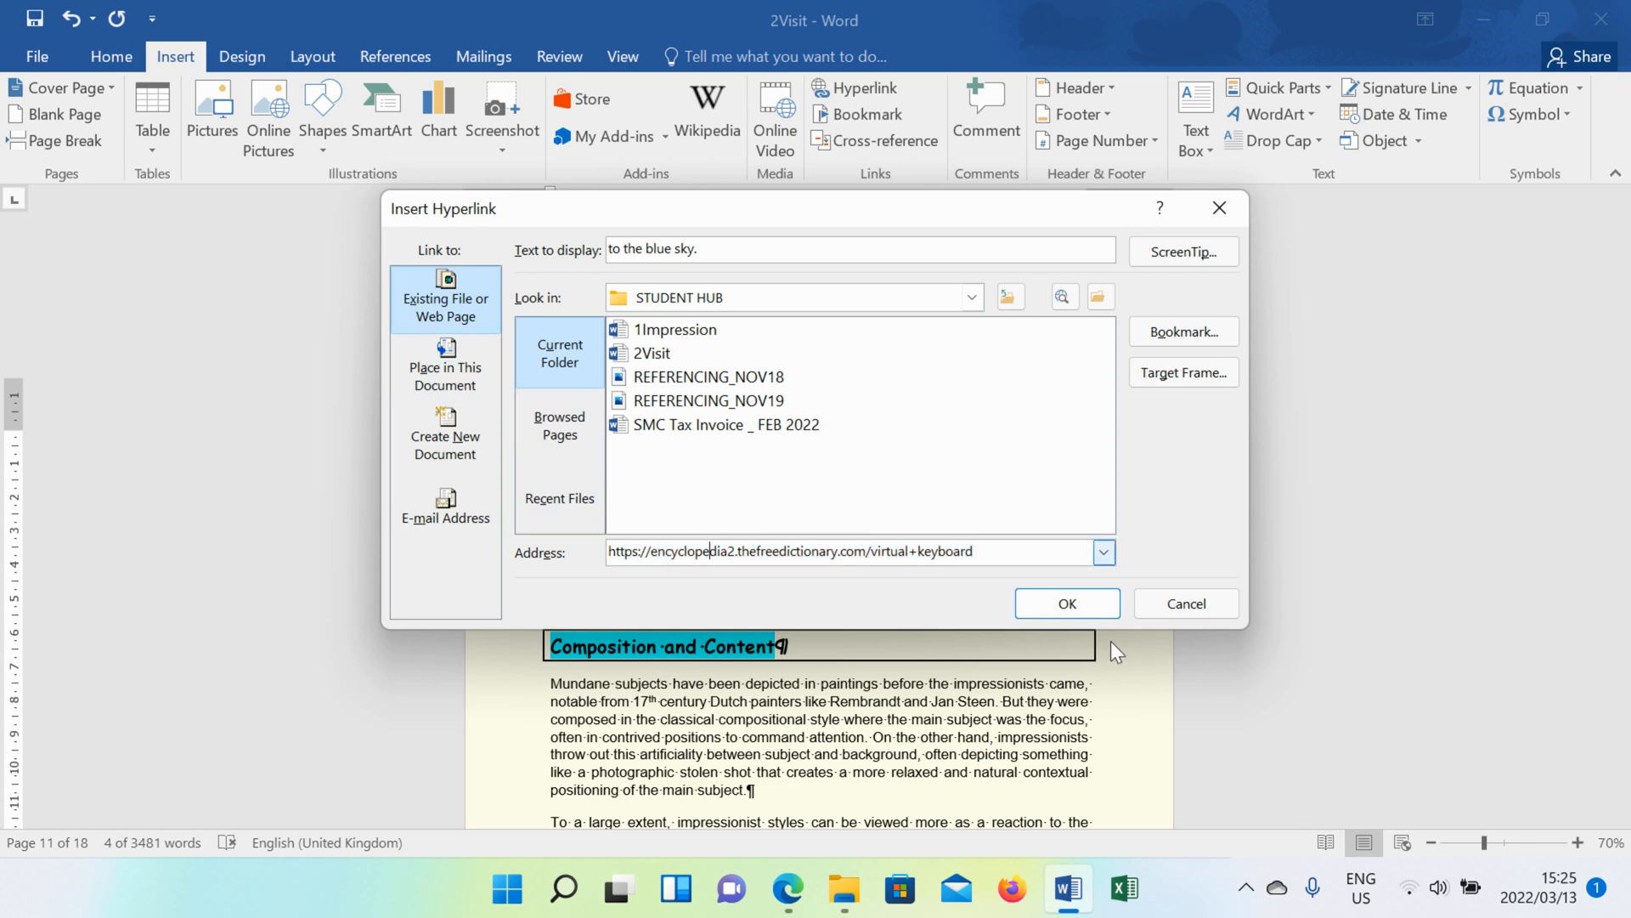
click(1067, 603)
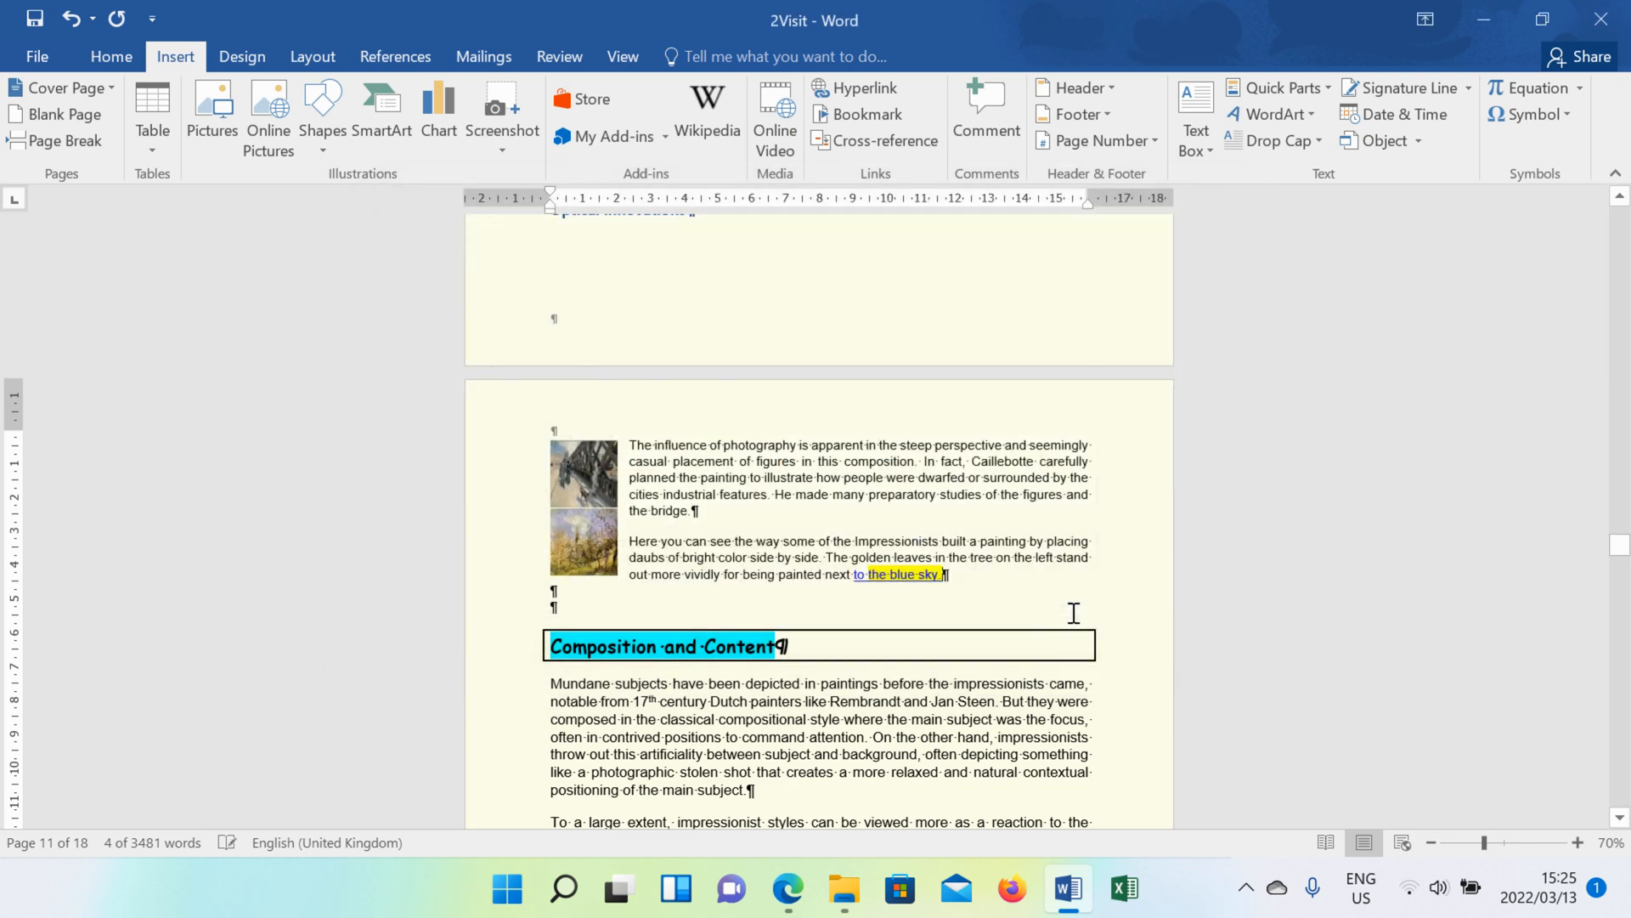
Step: Follow the "to the blue sky." link in the browser, return to Word, and view the link's e-mail address options without changing it
click(909, 576)
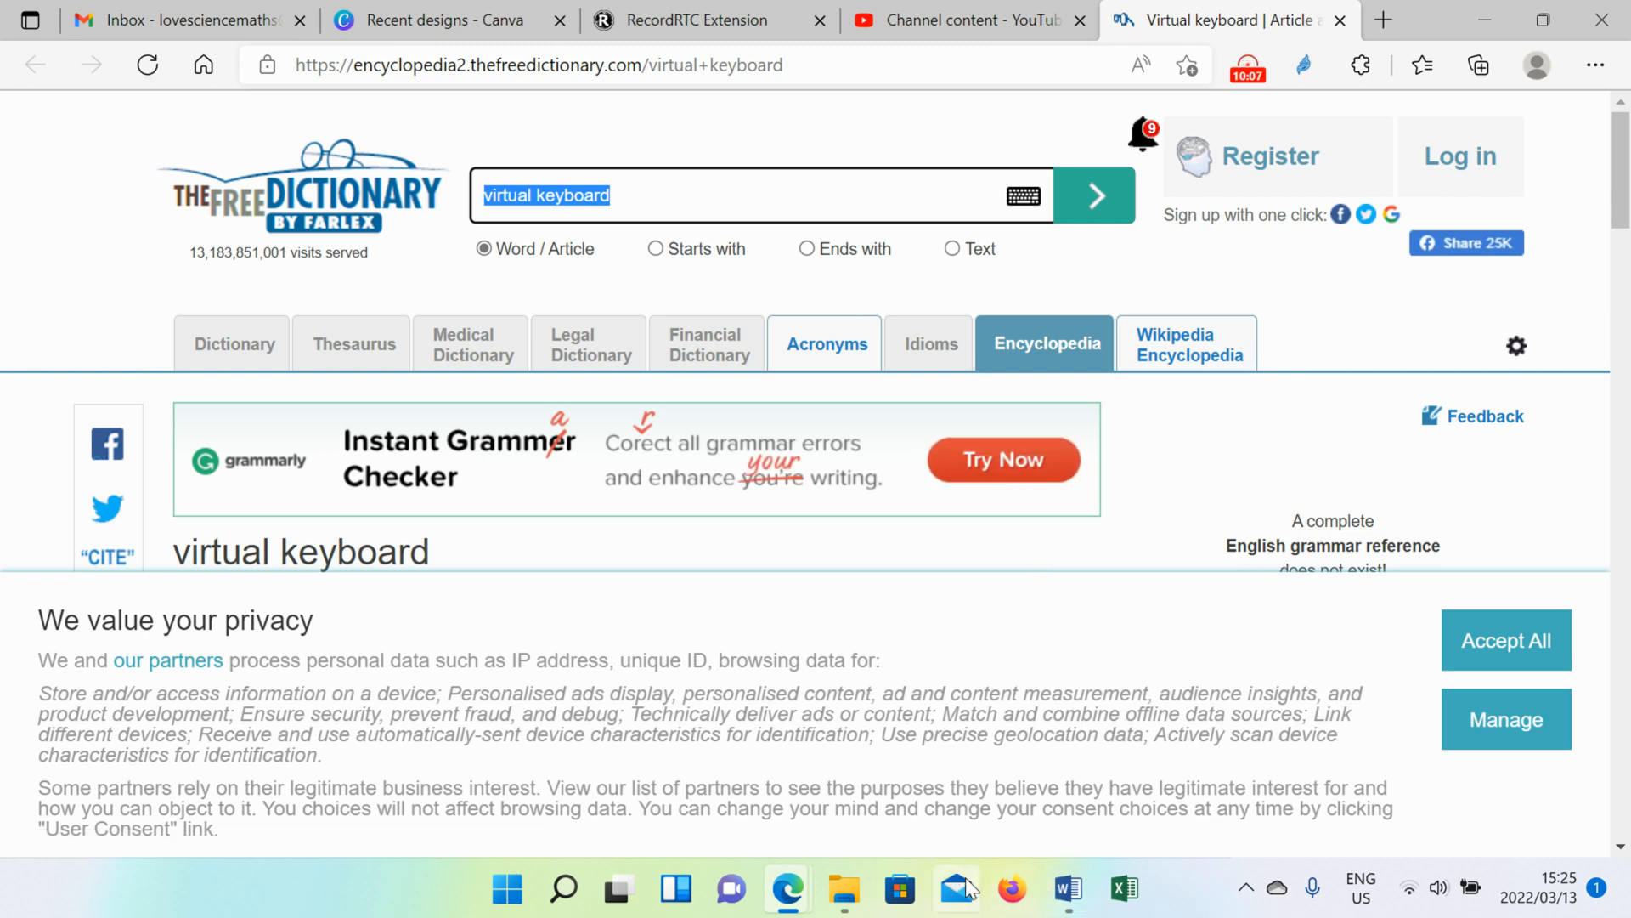
click(1068, 889)
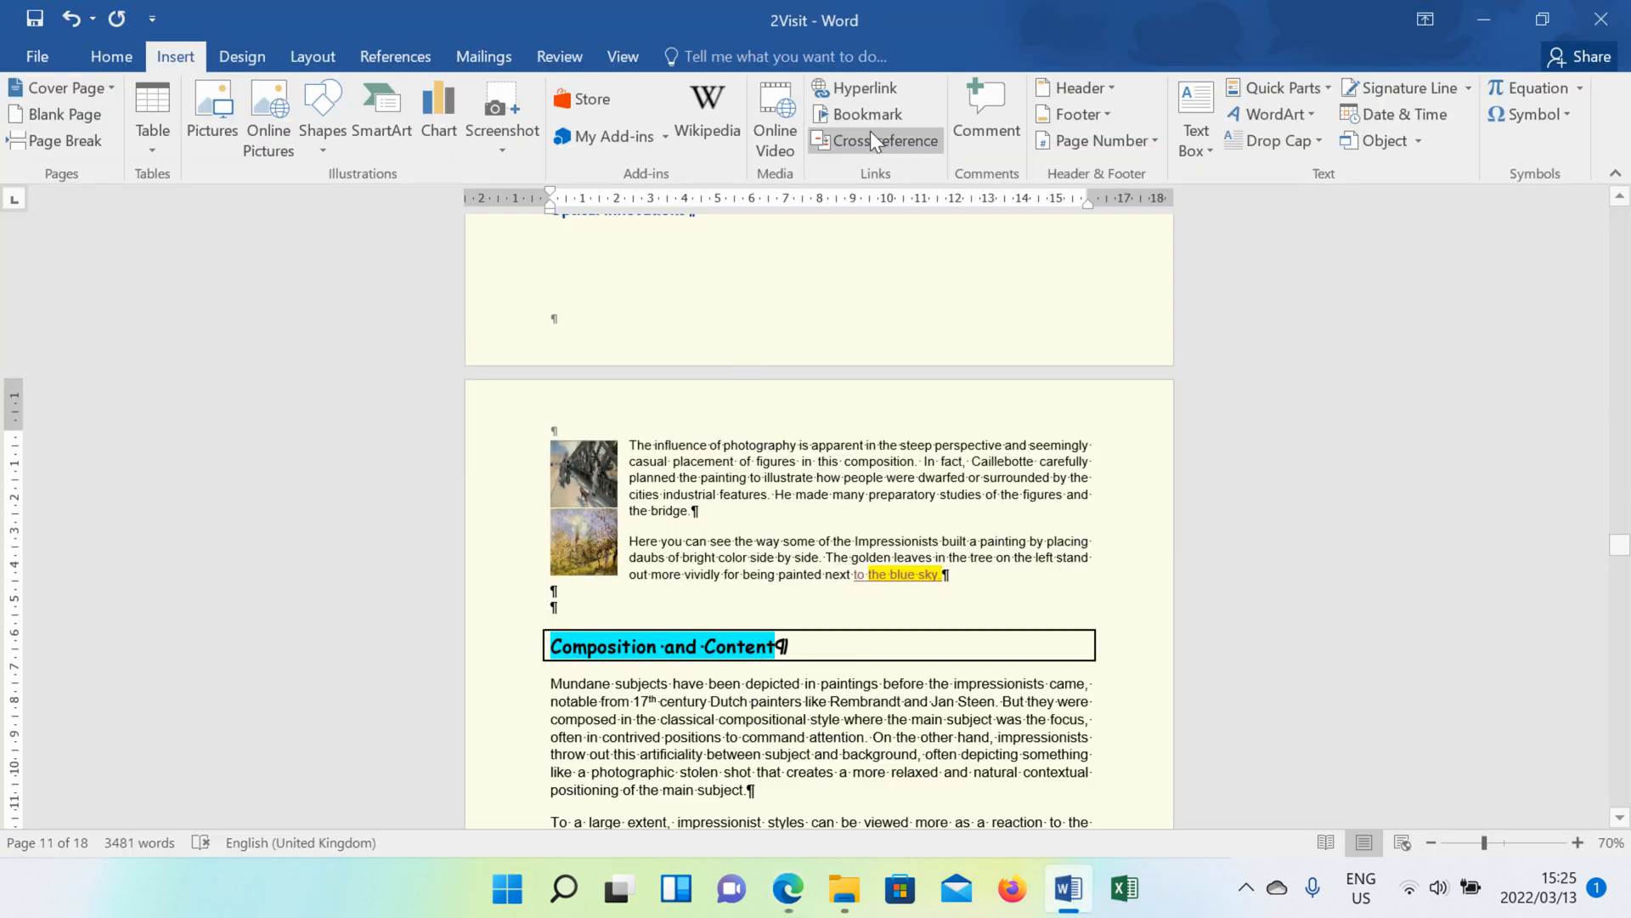
click(889, 94)
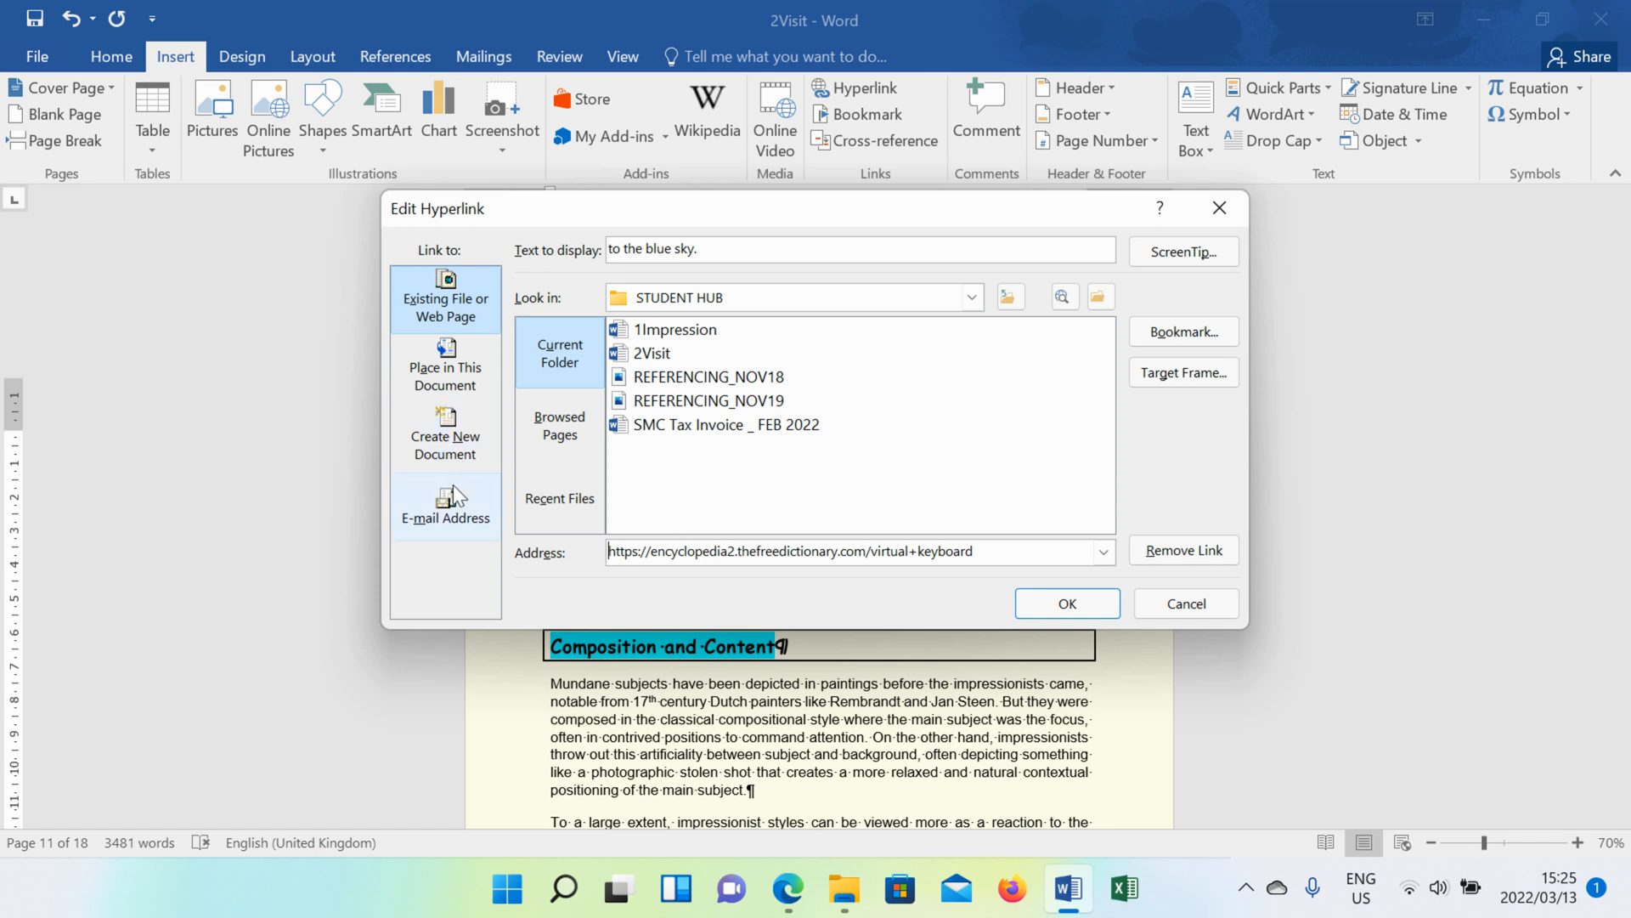
click(447, 505)
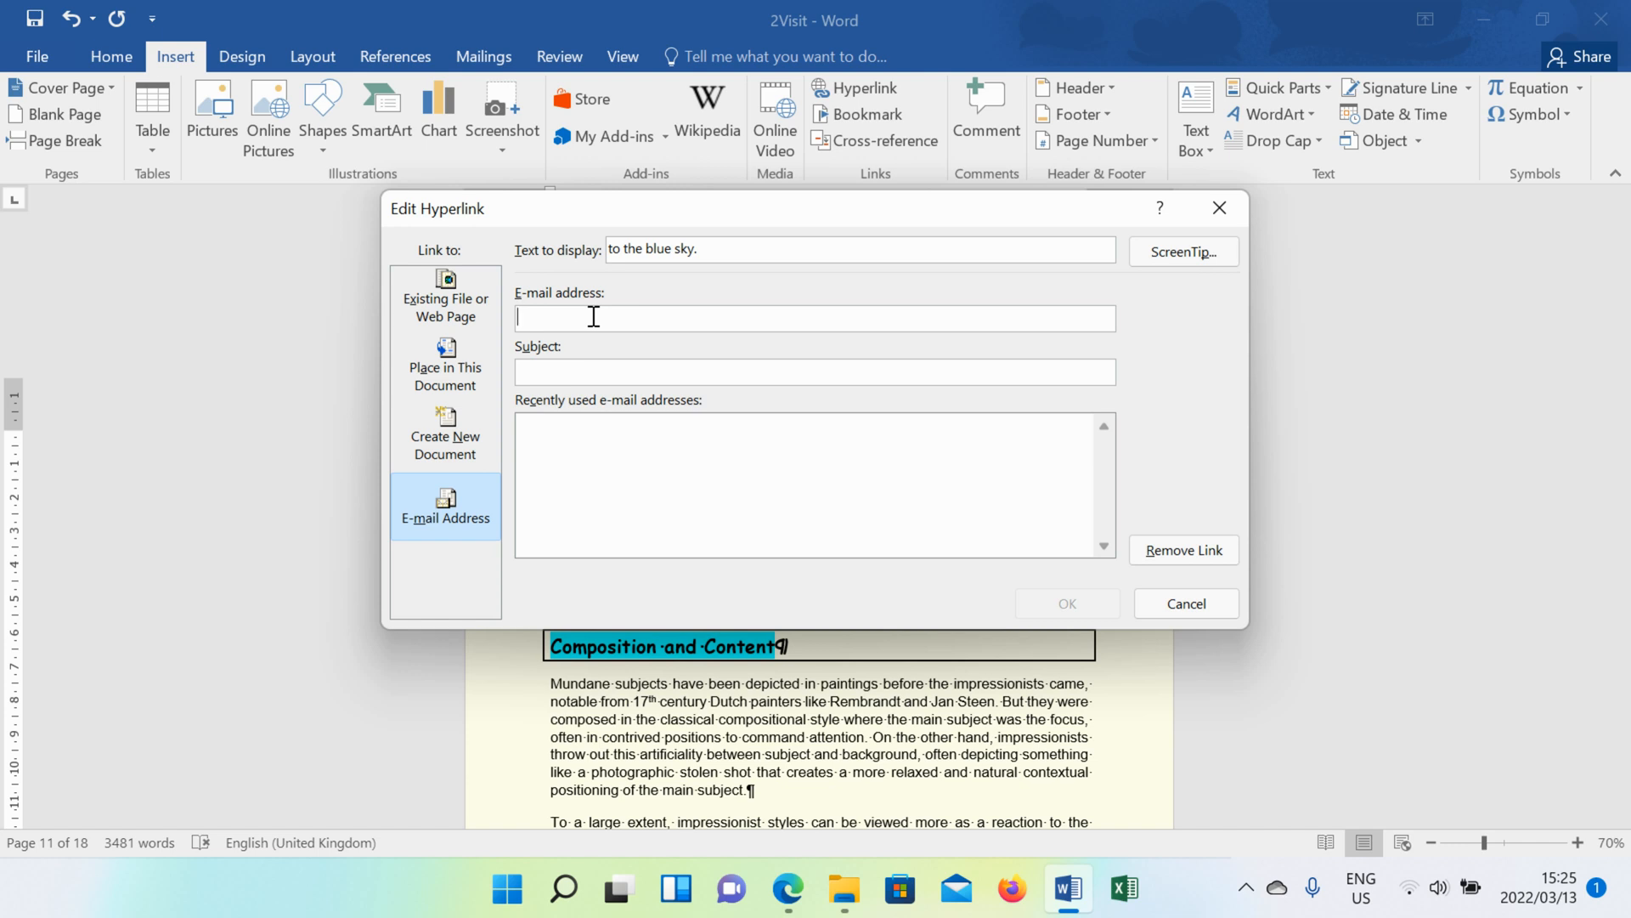
click(1242, 199)
drag(999, 821, 992, 823)
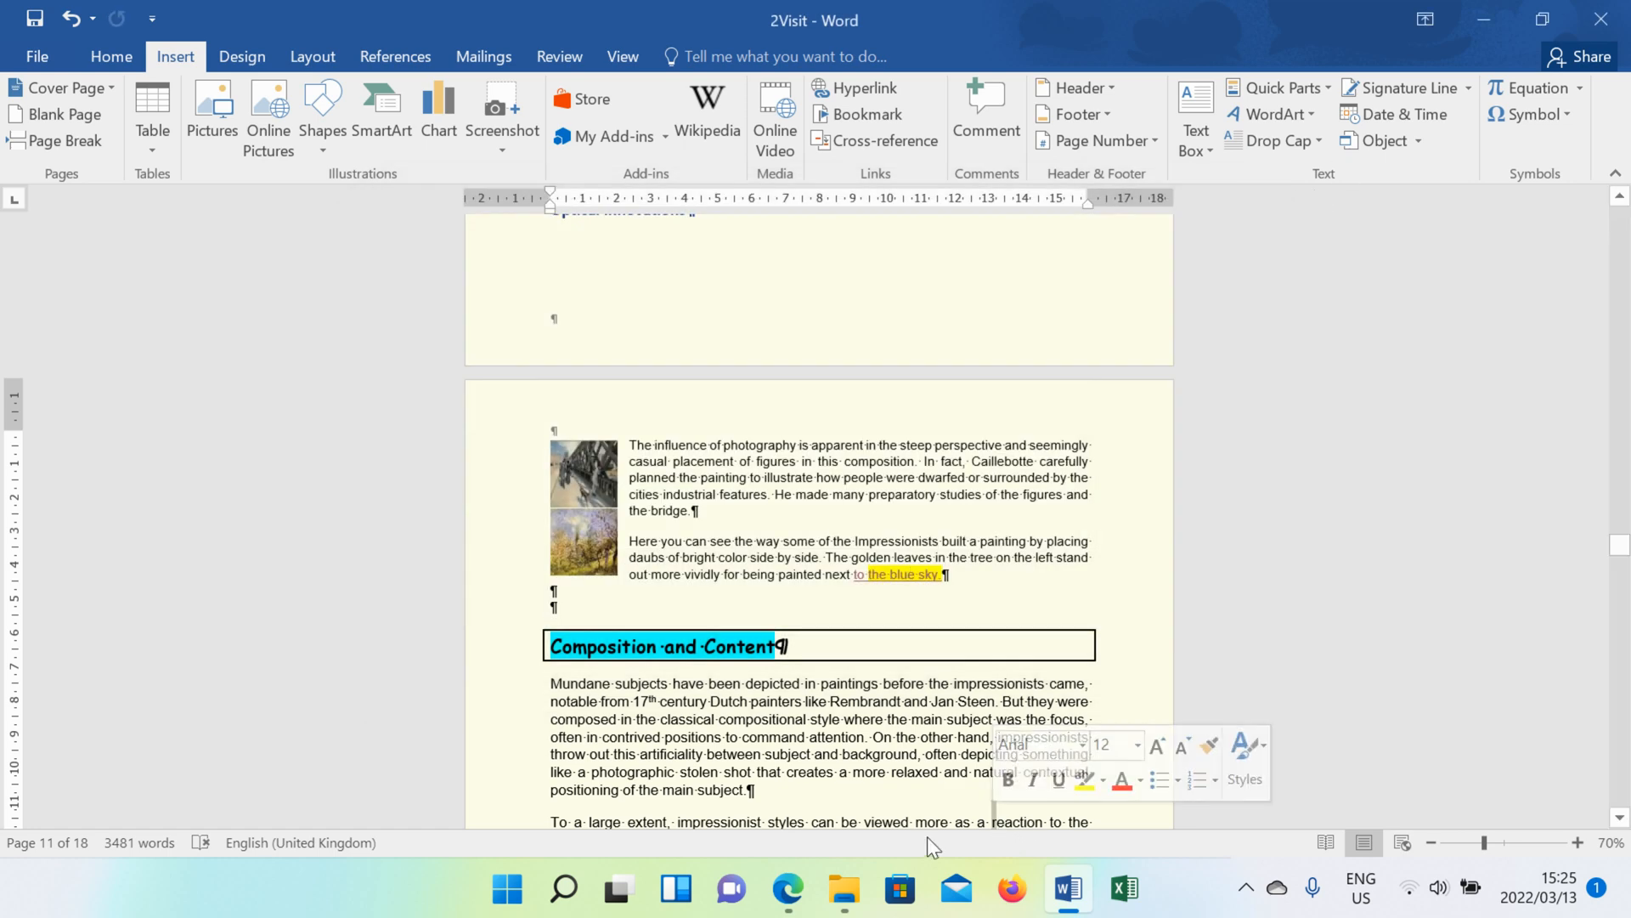
Step: Minimize the 2Visit document window
click(1484, 19)
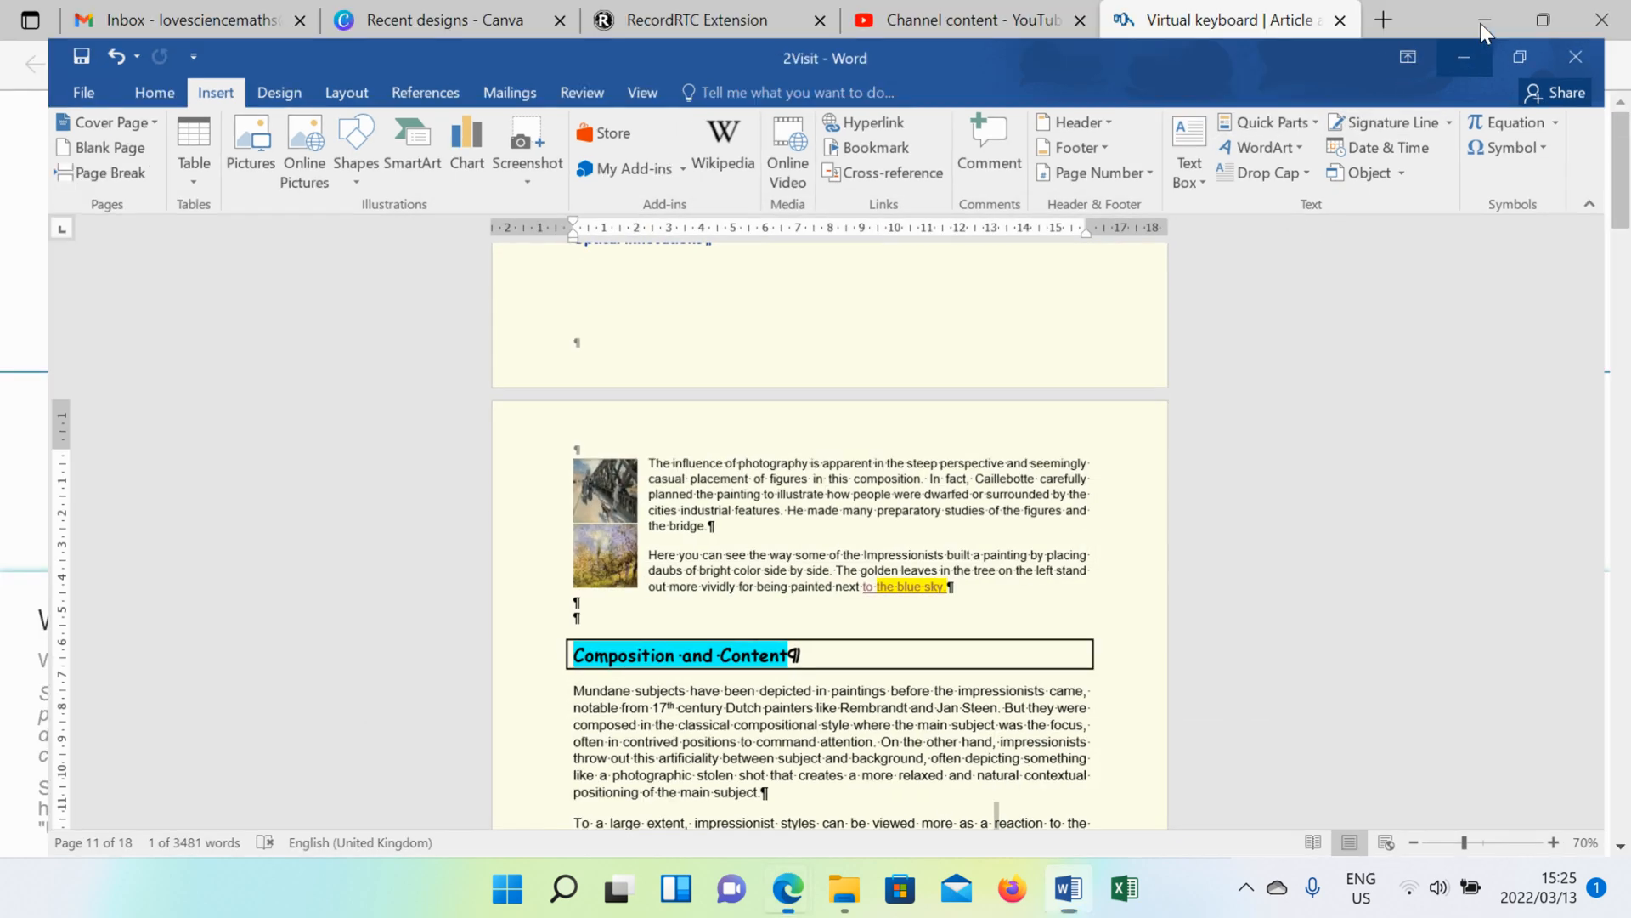